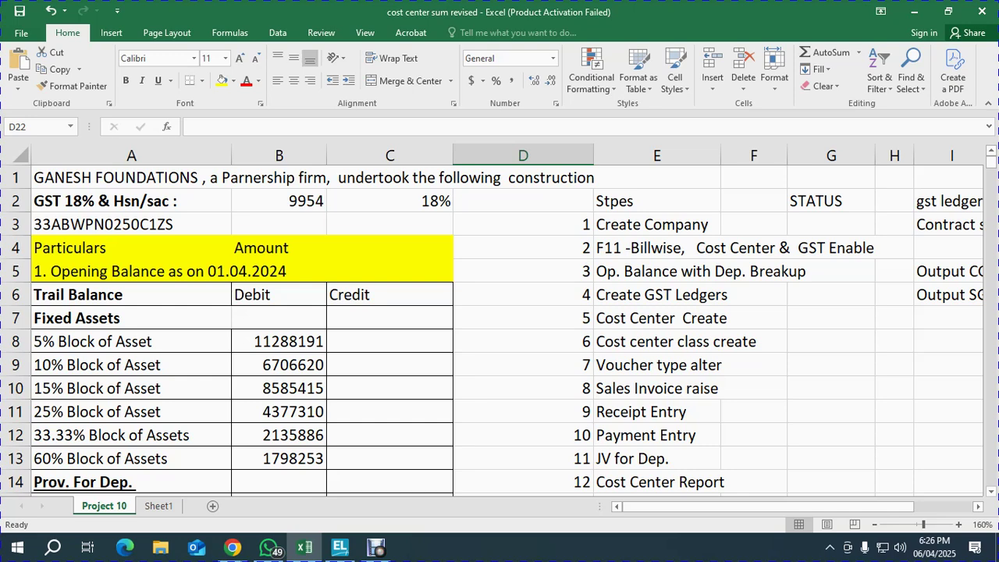
Switch from the Excel project sheet to TallyPrime and create a new company named Ganessh Foundations - F.Y. 2024-25
left_click(656, 224)
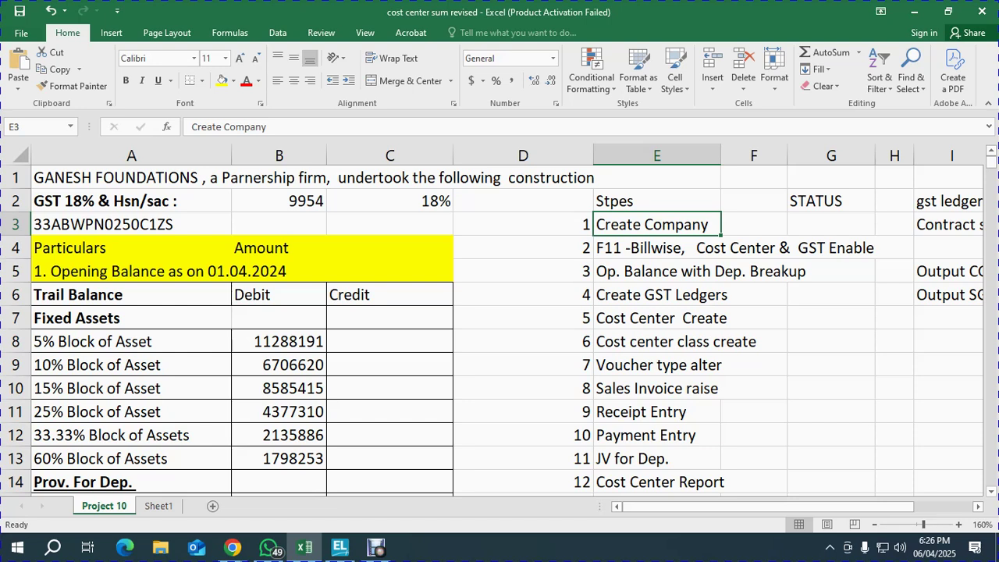
left_click(224, 178)
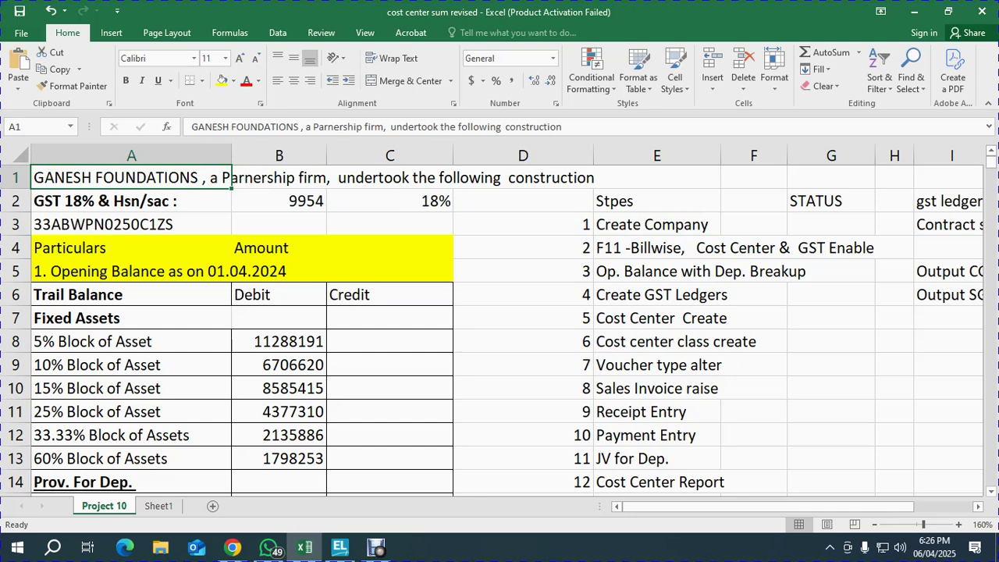
left_click(657, 224)
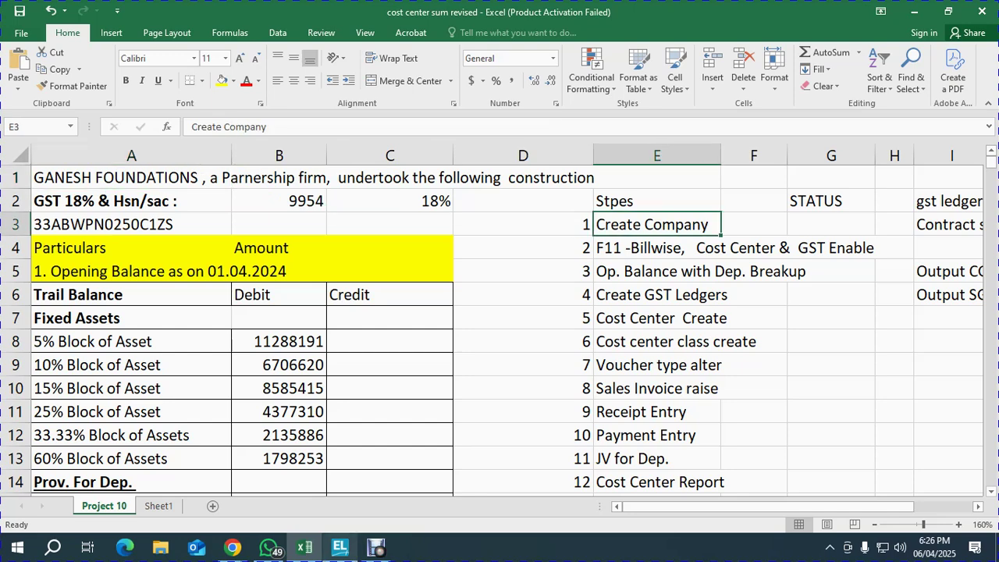
left_click(341, 547)
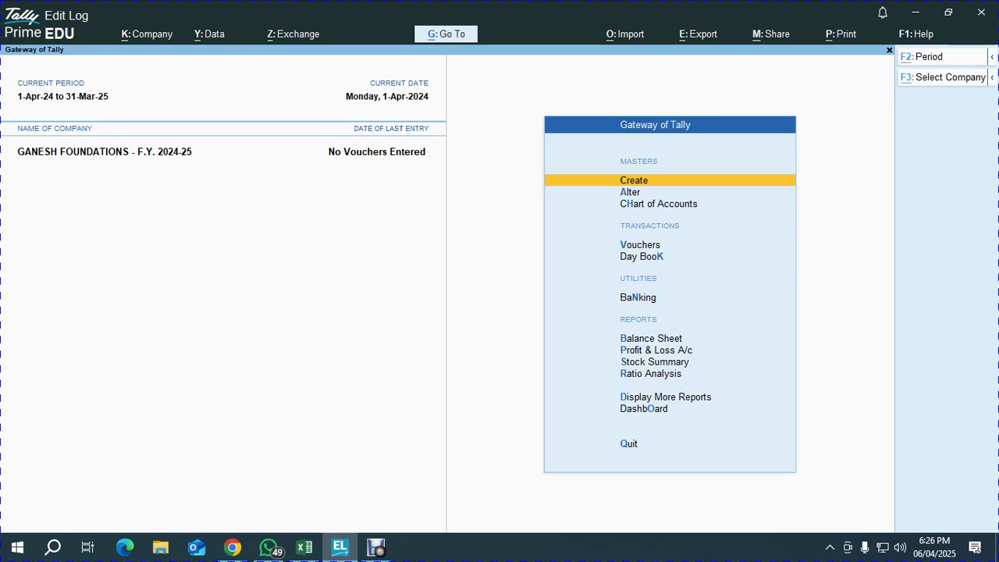
key("alt+k")
key("Return")
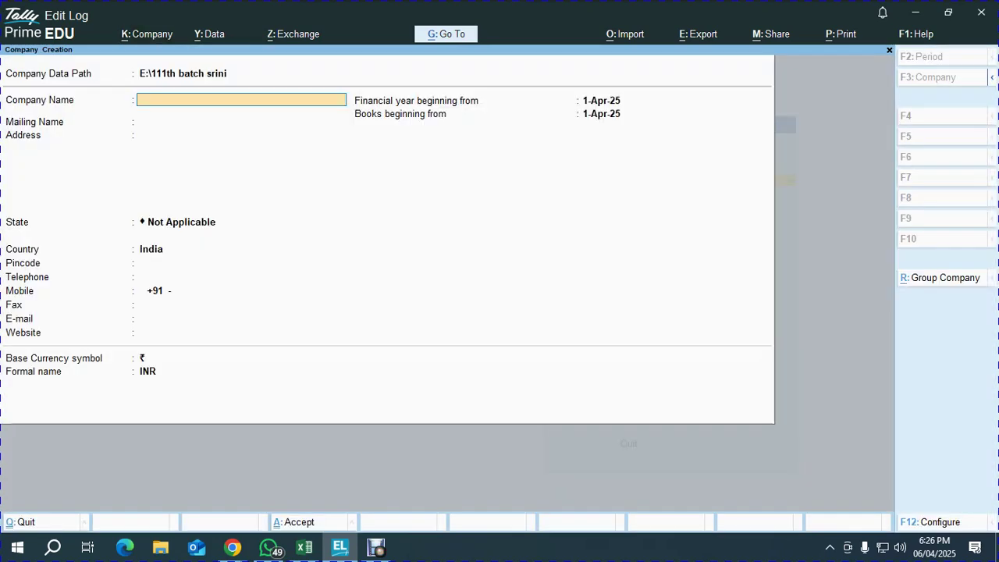
type("Ganessh foundation")
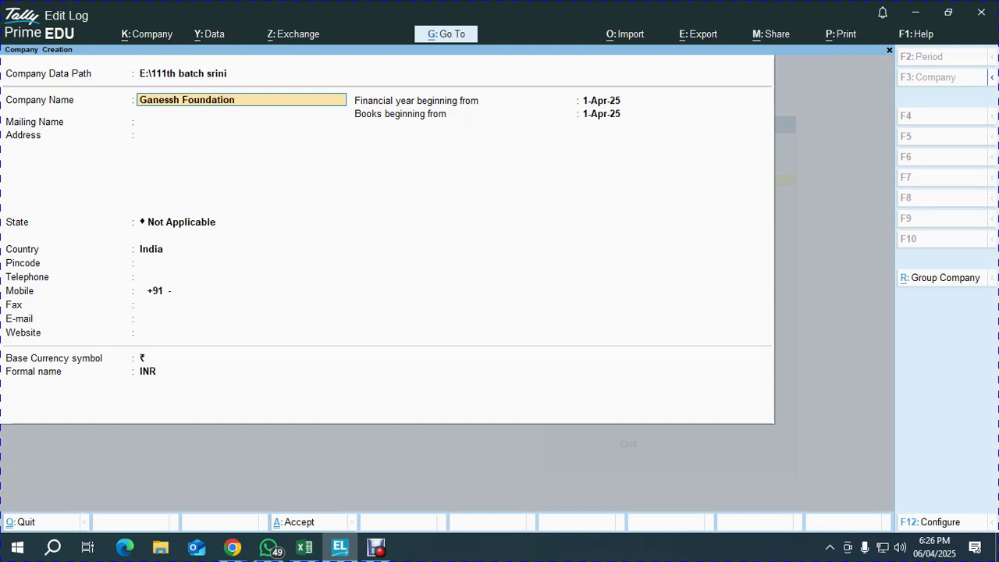
type("s - F.Y. 2024-2")
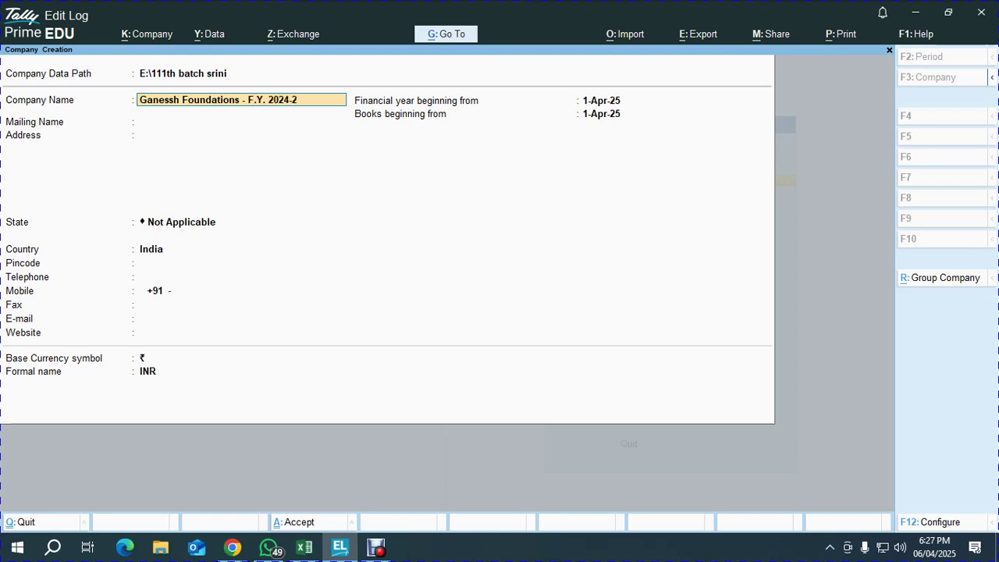
type("5")
Shorten the company's mailing name to "Ganessh Foundations -" by removing the financial-year text
key("Return")
key("BackSpace")
key("BackSpace")
key("BackSpace")
key("BackSpace")
key("BackSpace")
key("BackSpace")
key("BackSpace")
key("BackSpace")
key("BackSpace")
key("BackSpace")
Keep India as the country, set the state to Tamil Nadu and leave the contact details blank
key("Return")
key("Return")
key("Return")
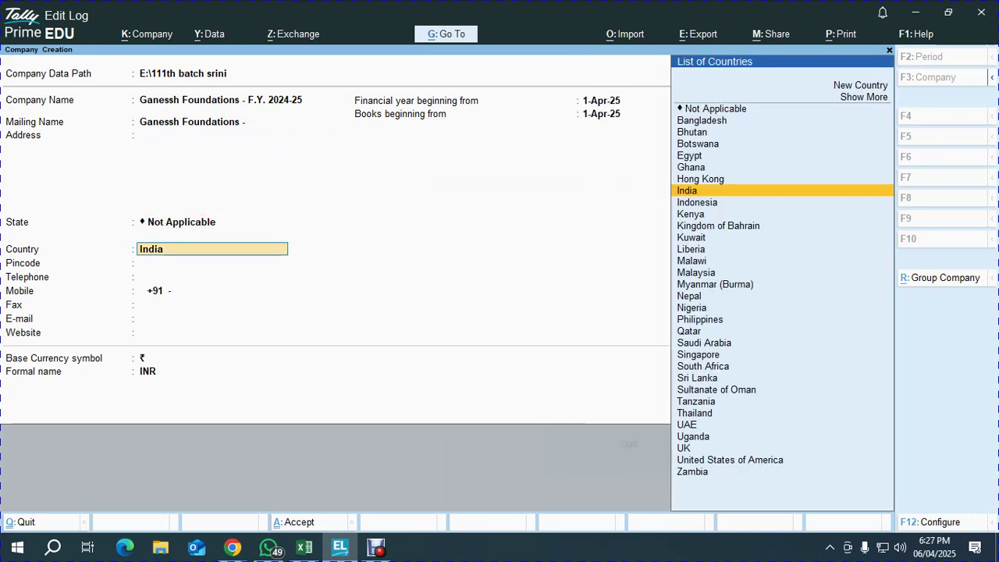
key("Return")
type("ta")
key("Return")
key("Return")
key("Return")
key("Return")
key("Return")
key("Return")
key("Return")
Set the financial year and books beginning dates to 1-Apr-24
key("BackSpace")
type("1-4-24")
key("Return")
key("Return")
key("Return")
key("Return")
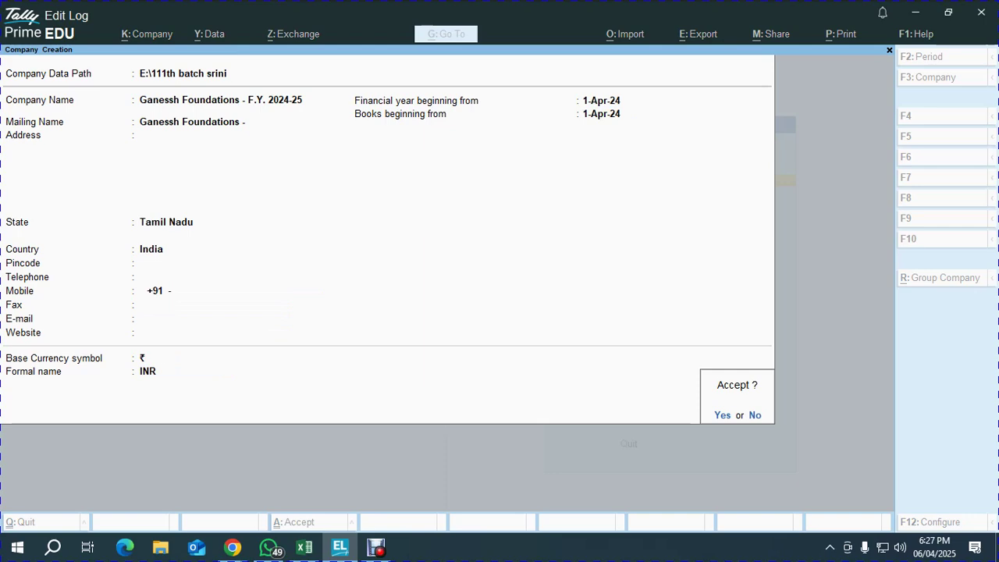
Consult the F11 features item in the Excel steps list and accept the company creation in TallyPrime
key("alt+Tab")
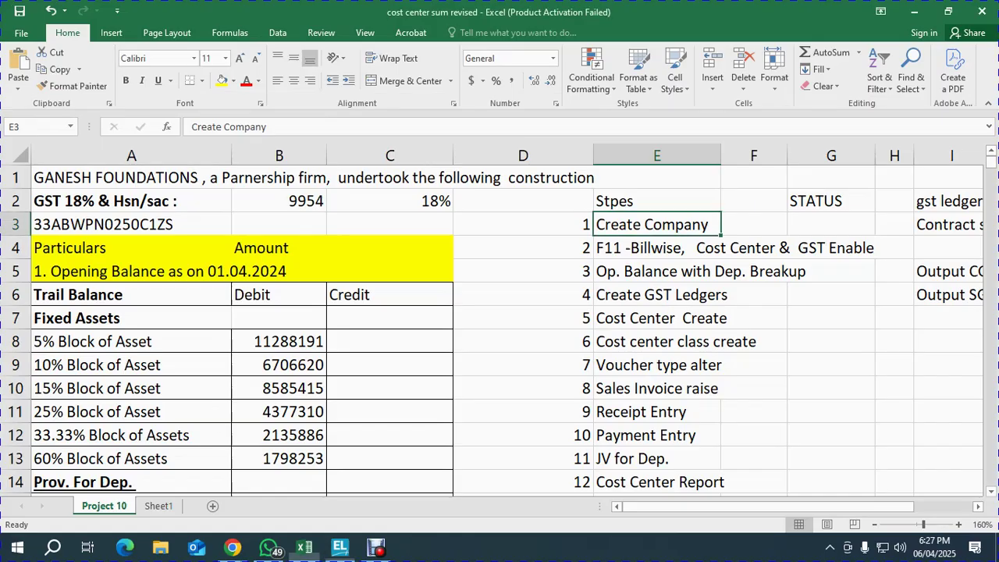
key("Down")
key("alt+Tab")
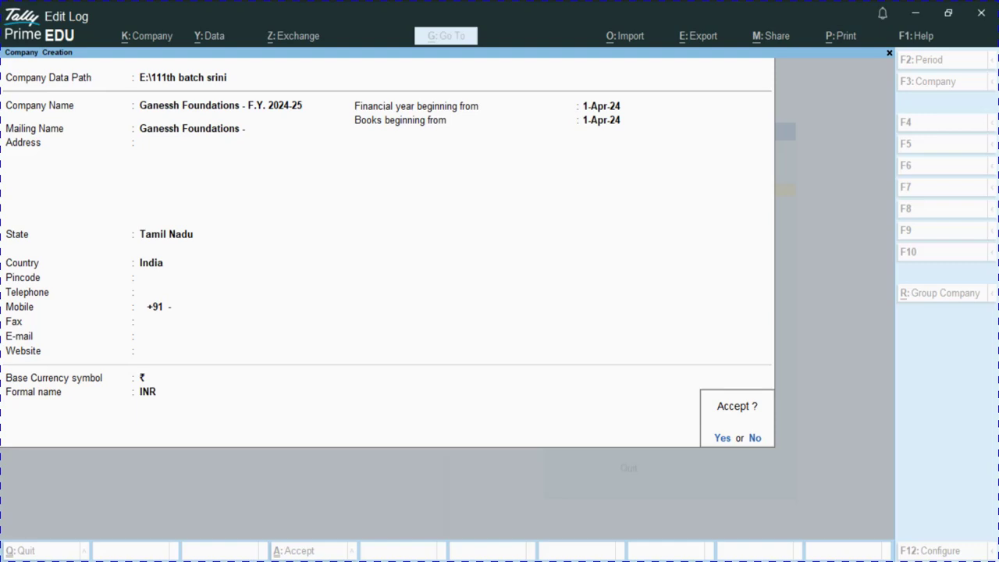
key("Return")
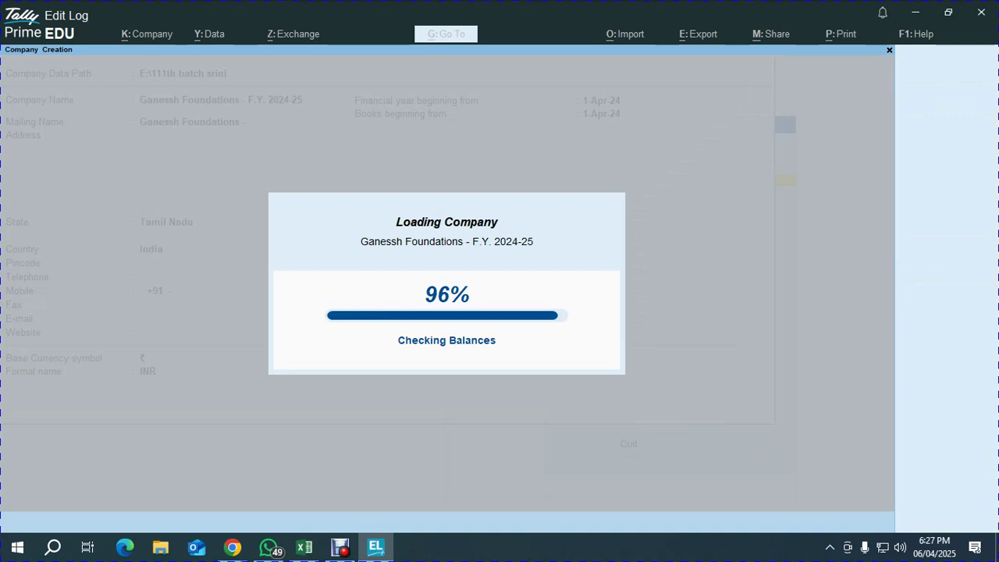
Check the bill-wise entry, cost centres and inventory settings in the new company's features
key("Return")
key("Return")
key("Return")
key("Return")
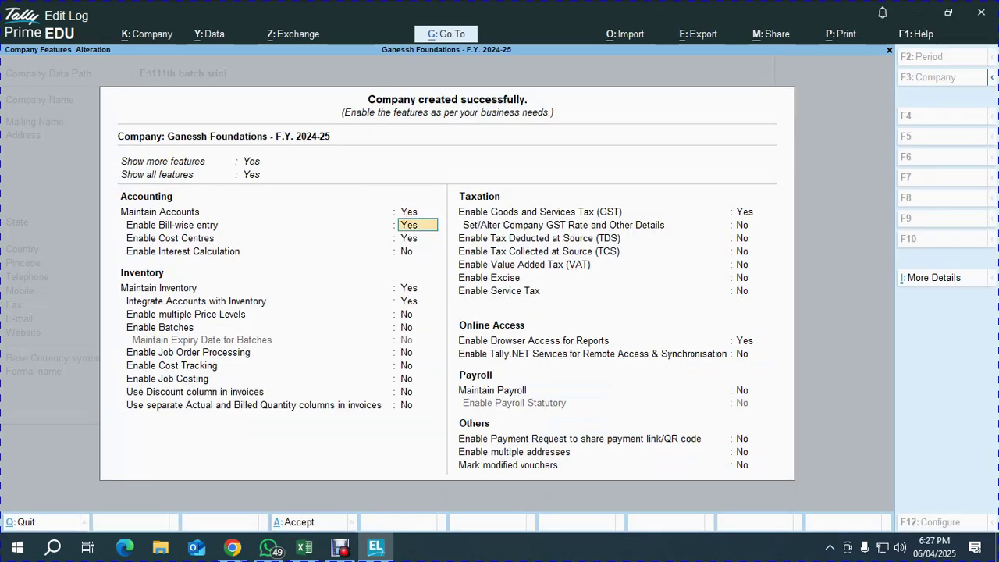
key("Return")
key("Return")
key("Return")
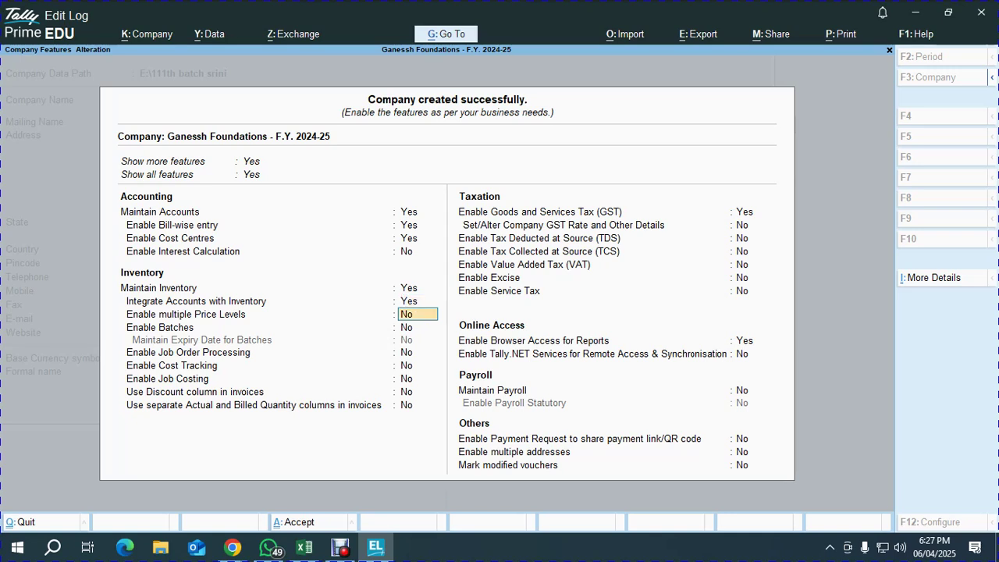
key("Up")
key("Up")
key("Up")
key("Up")
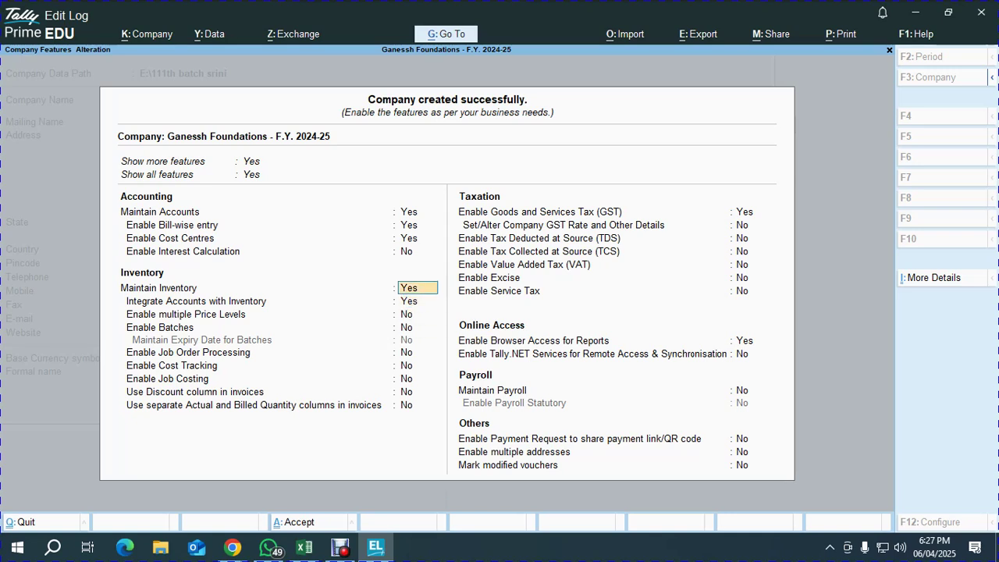
key("Up")
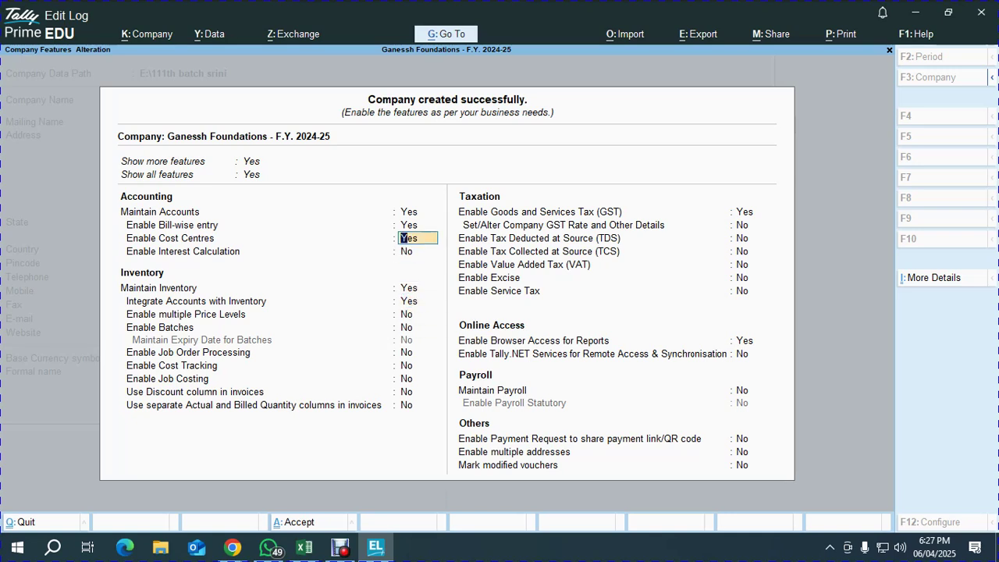
key("Up")
key("Down")
key("Down")
key("Down")
key("Down")
key("Down")
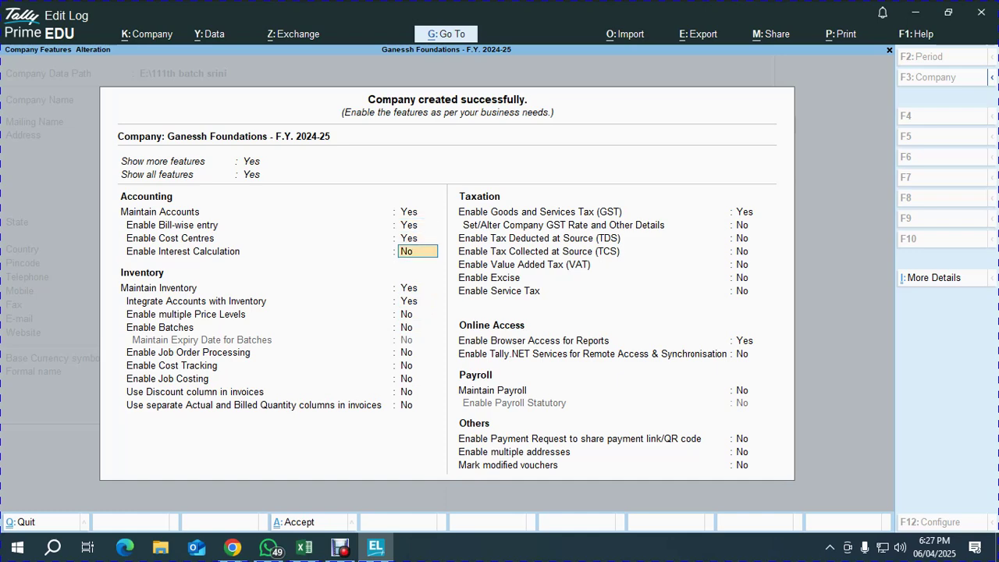
Keep Goods and Services Tax enabled and proceed to the GSTIN/UIN entry in the GST registration details
key("Down")
key("Down")
key("Down")
key("Down")
key("Down")
key("Down")
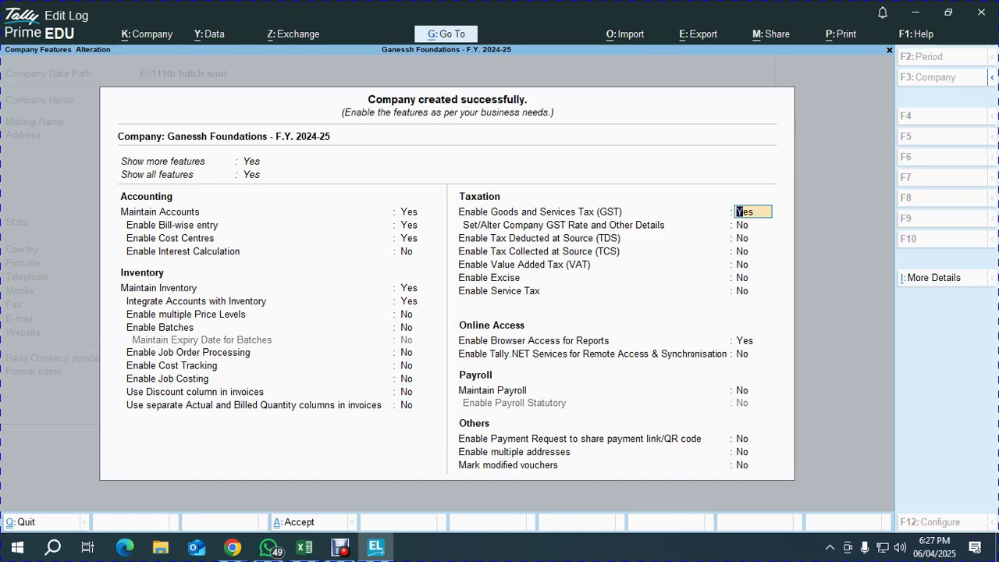
key("Return")
key("Return")
key("Return")
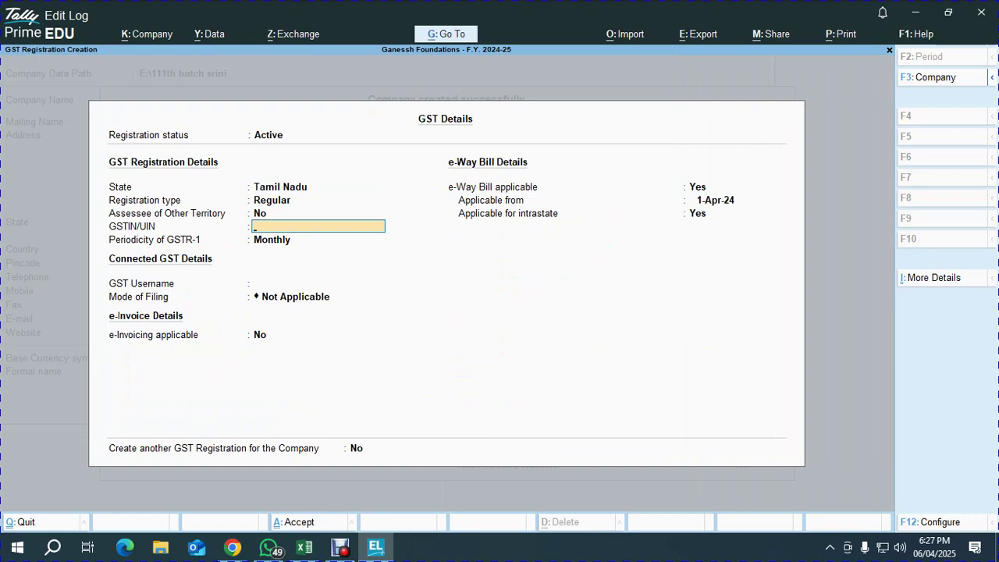
Switch to Chrome, close the YouTube Studio tab and search Google for "ganesh foundations chennai gst numbers"
mouse_move(233, 548)
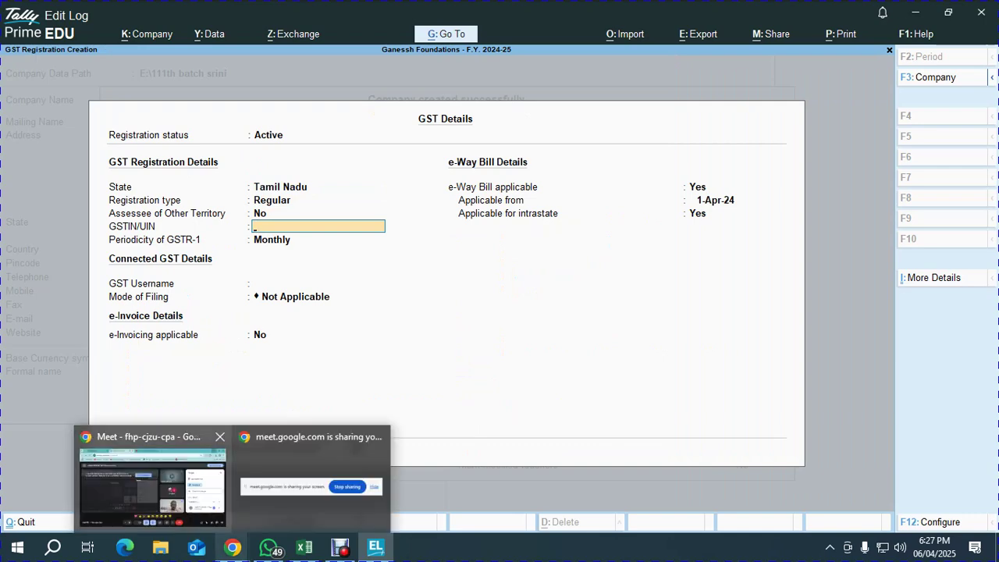
left_click(141, 480)
left_click(561, 14)
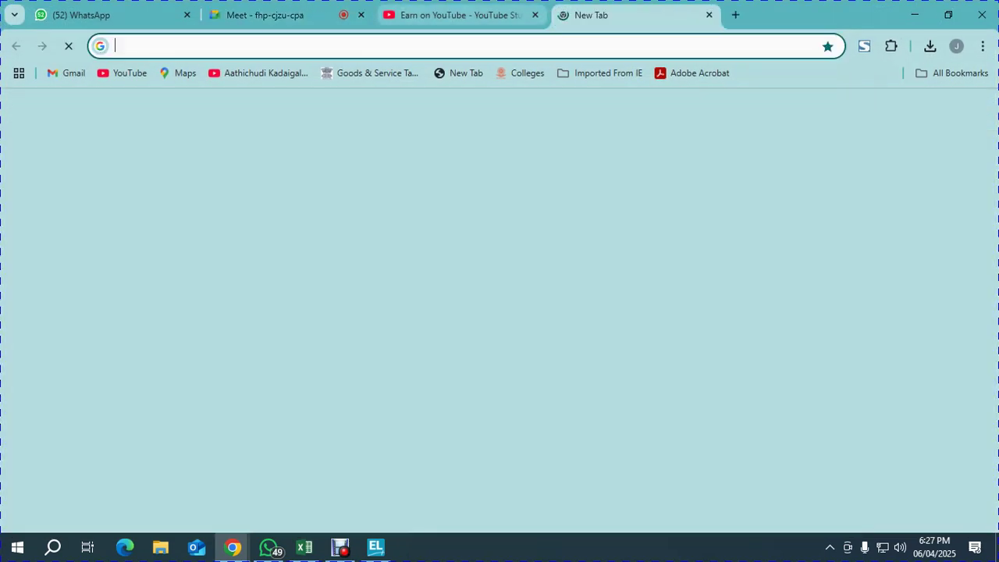
left_click(535, 14)
left_click(437, 298)
type("ganes")
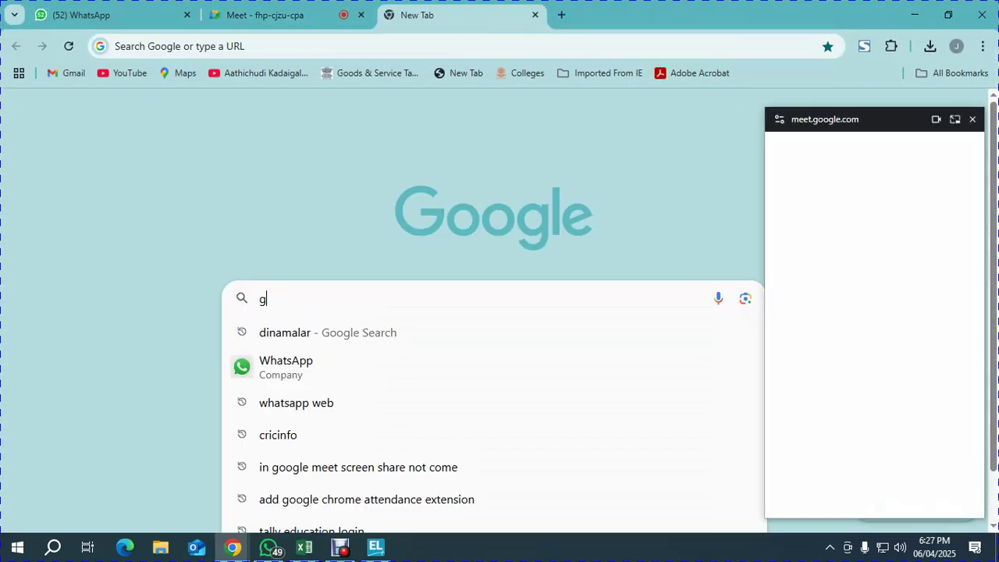
key("Down")
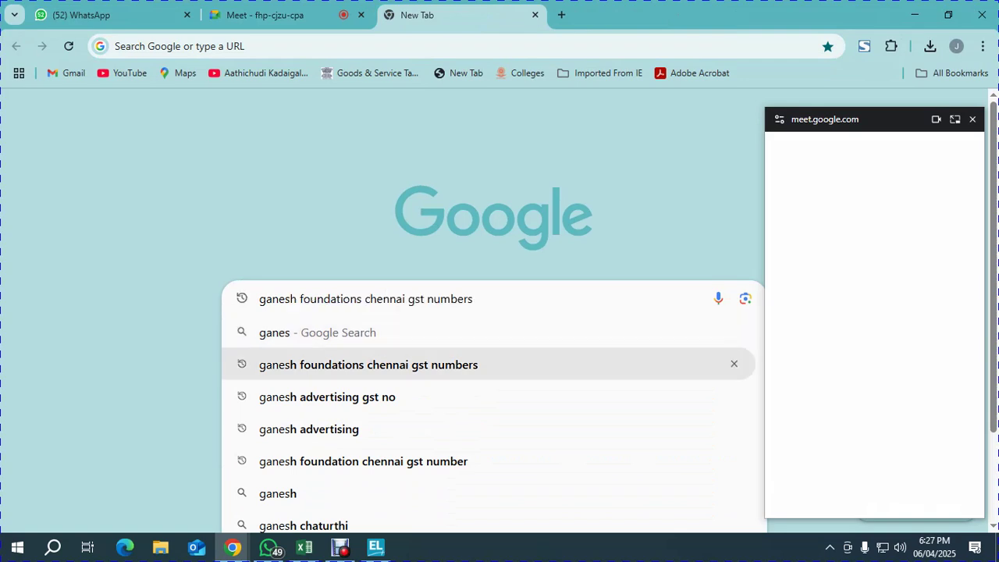
key("Return")
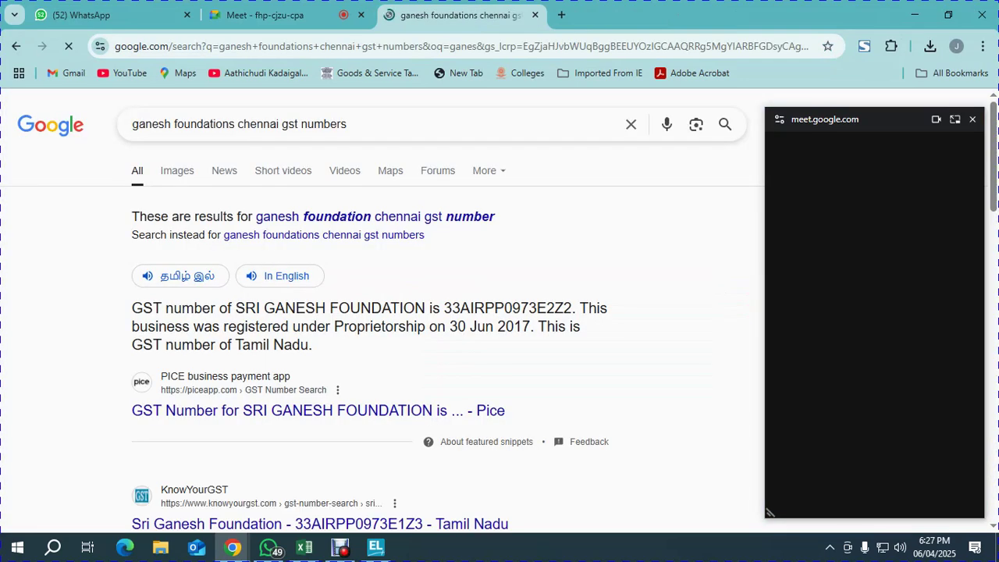
Copy the GST number from the search result into Tally's GSTIN/UIN field and accept the GST details and company features
double_click(508, 308)
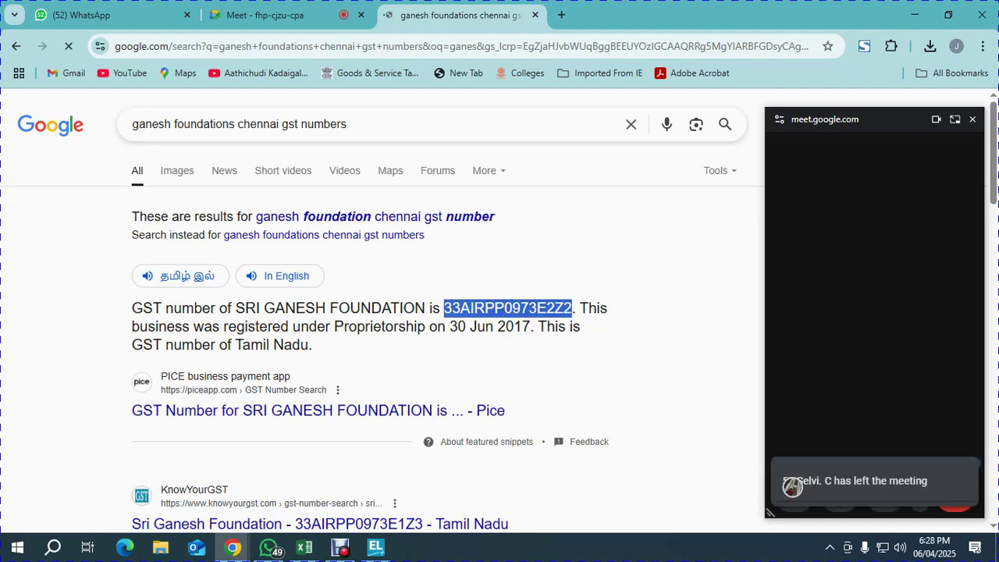
key("alt+Tab")
key("ctrl+alt+v")
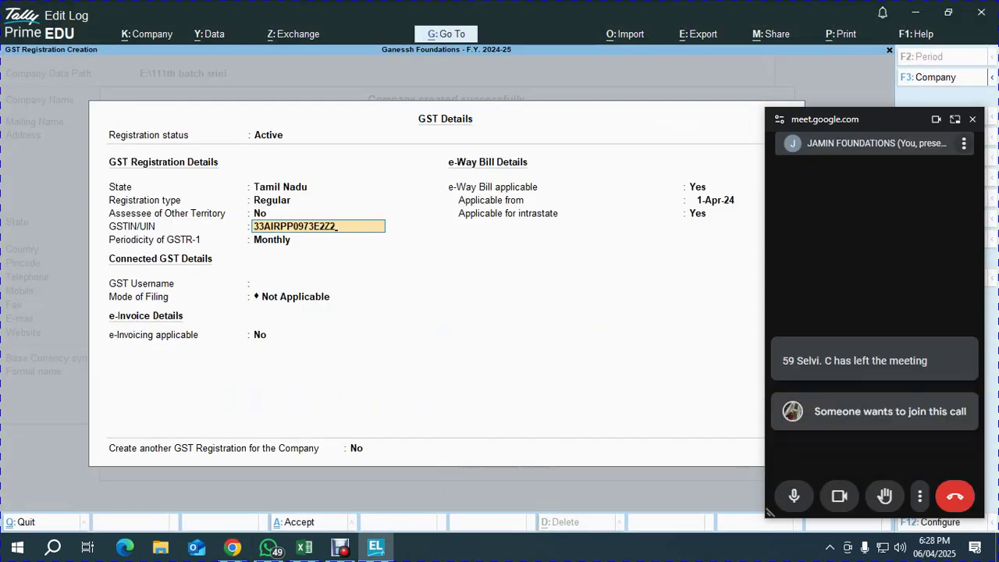
key("Return")
key("Return")
key("ctrl+a")
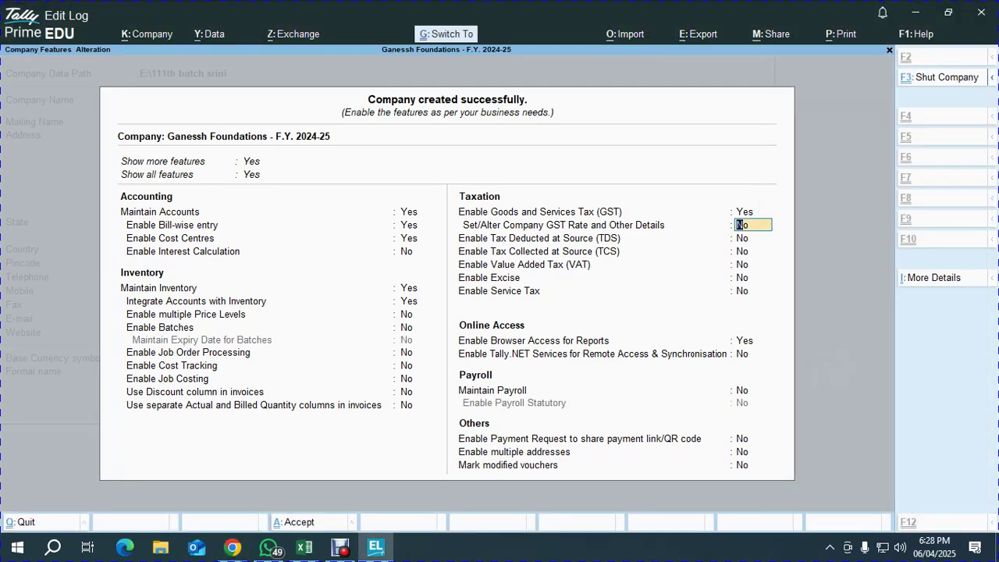
key("ctrl+a")
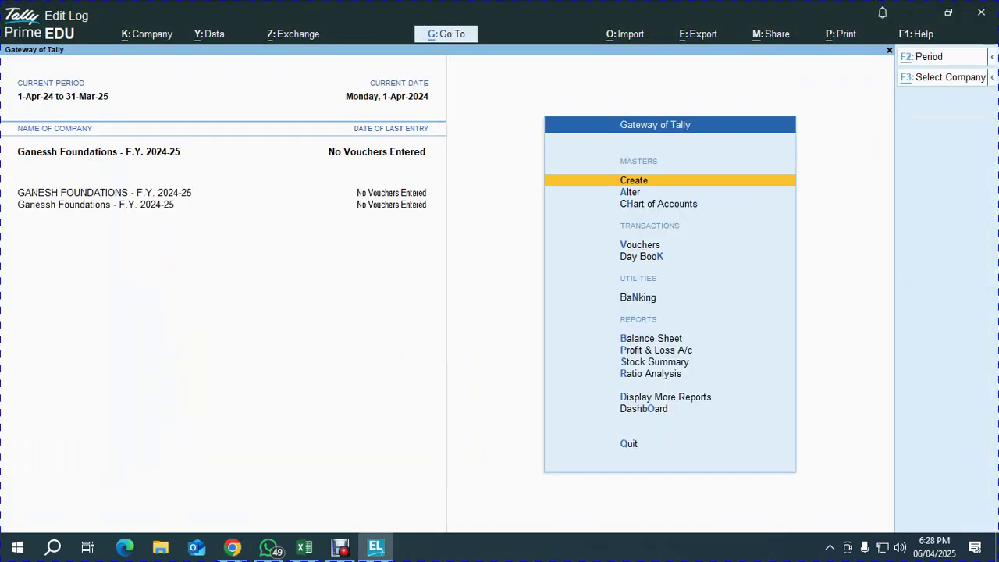
Switch to the Excel project sheet and select the Op. Balance with Dep. Breakup item in cell E5
key("alt+Tab")
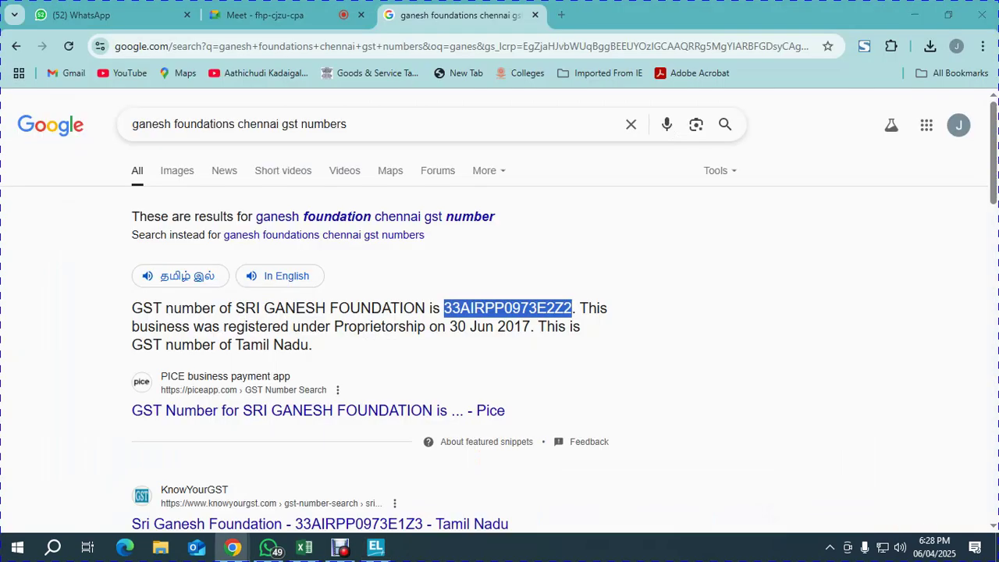
key("alt+Tab")
key("alt+Tab")
key("alt+Tab")
key("alt+Tab")
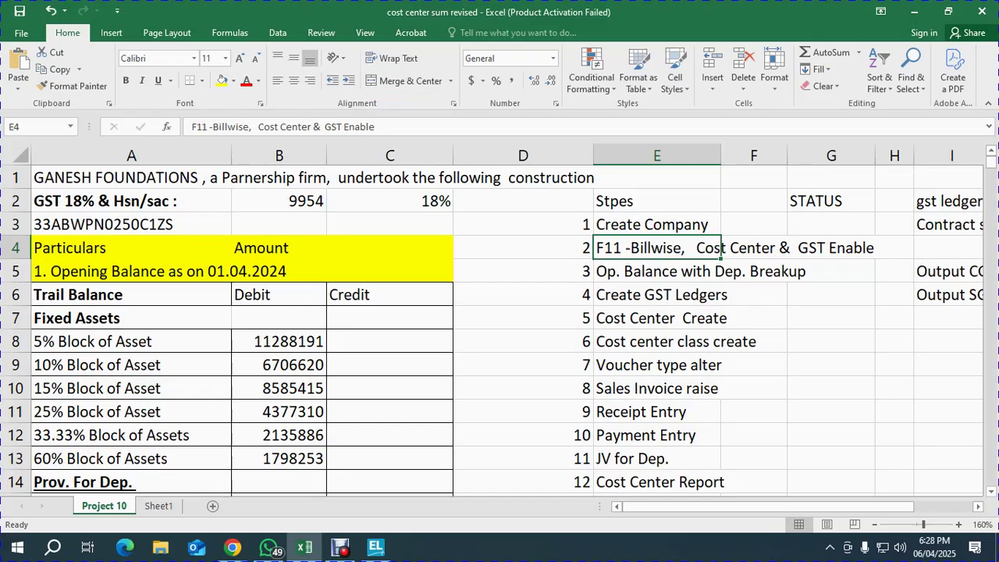
left_click(716, 271)
key("alt+Tab")
left_click_drag(442, 305, 506, 411)
key("alt+Tab")
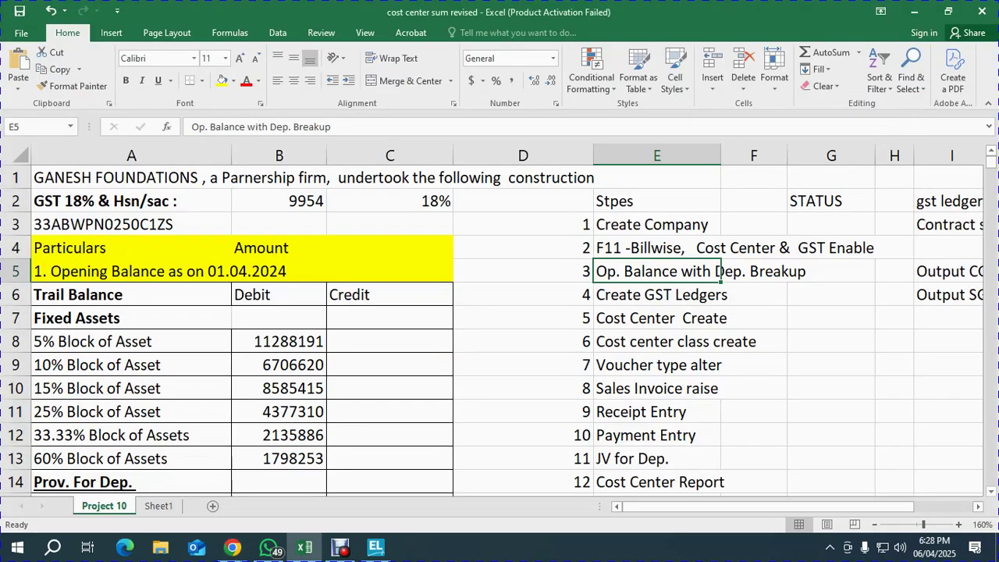
Move the steps from Op. Balance with Dep. Breakup through Cost Center Report down three rows, starting at cell E8
left_click(734, 294)
left_click(729, 271)
left_click_drag(730, 271, 722, 488)
key("ctrl+c")
key("Down")
key("Down")
key("Down")
key("ctrl+v")
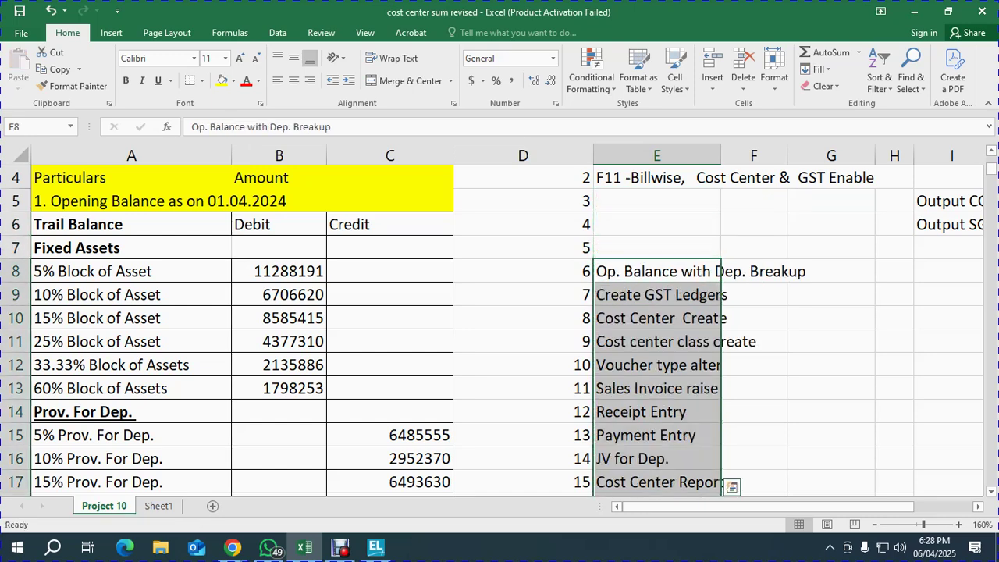
Enter "Create Block wise Group" as step 3 in cell E5
key("Up")
key("Up")
key("Up")
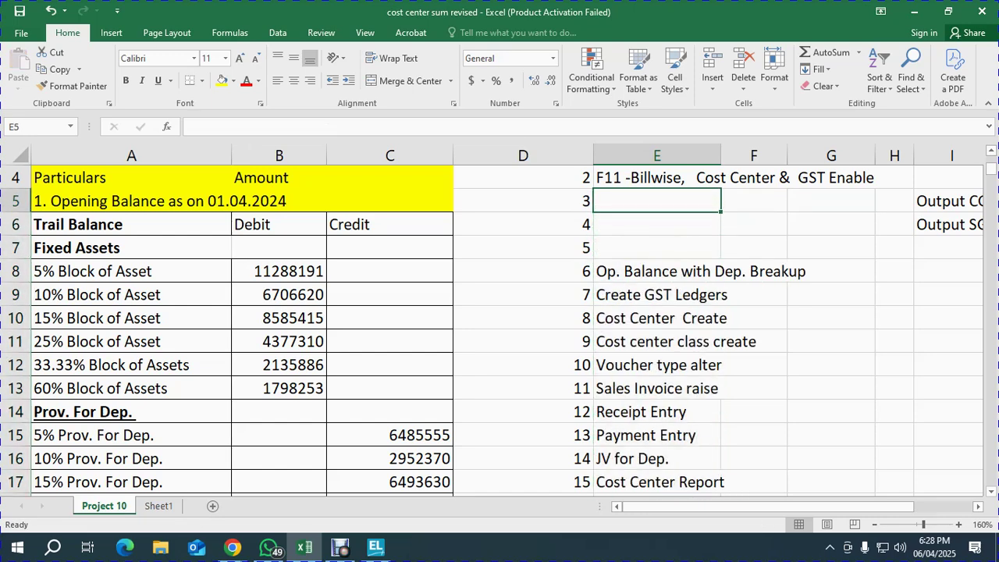
type("Op.")
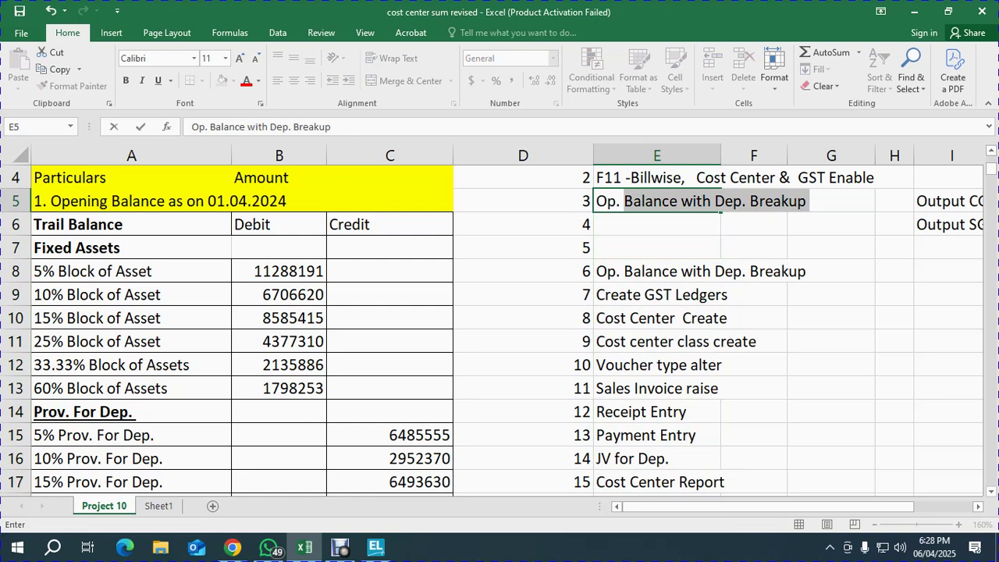
key("Escape")
type("Cr")
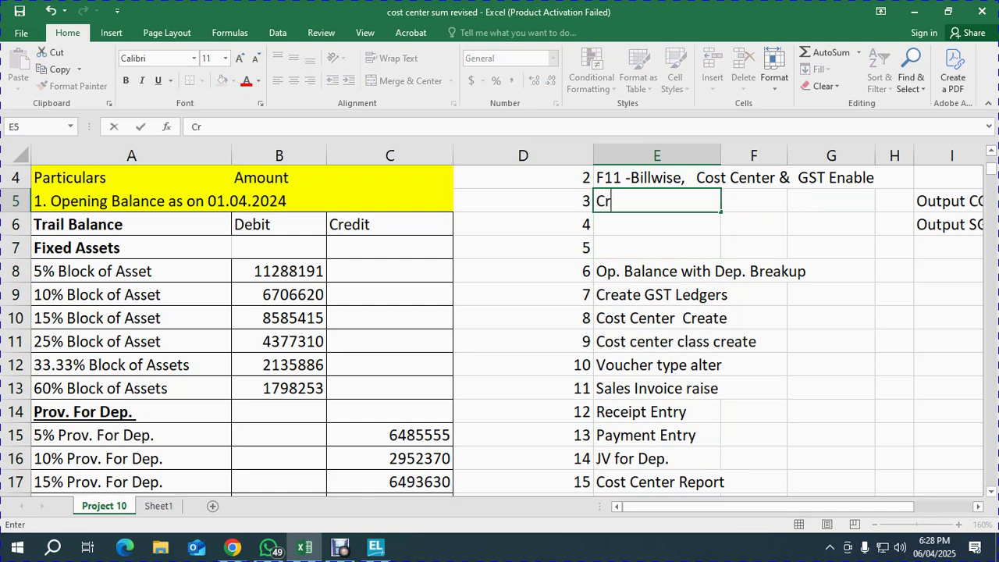
type("eate Bl")
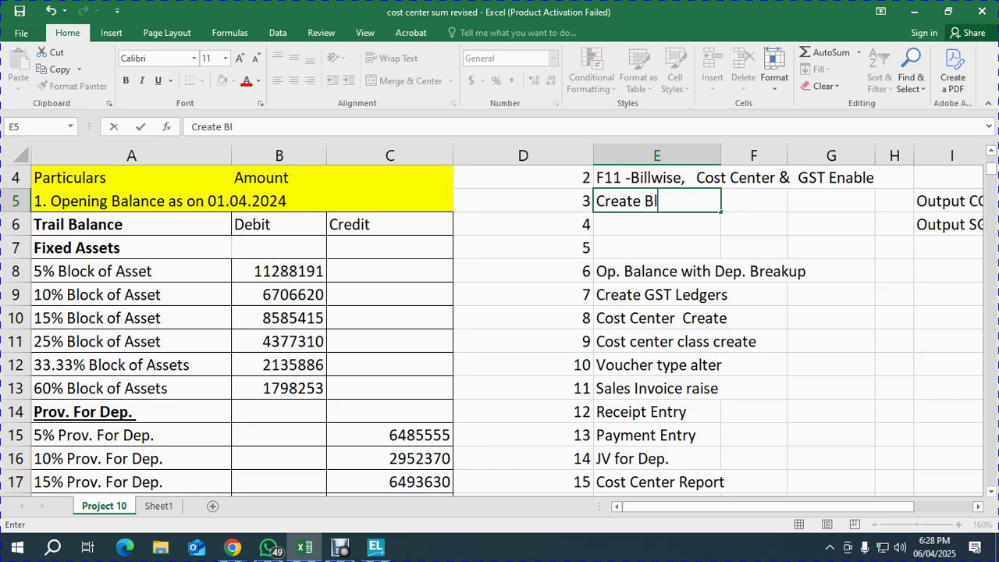
type("ock wise Group")
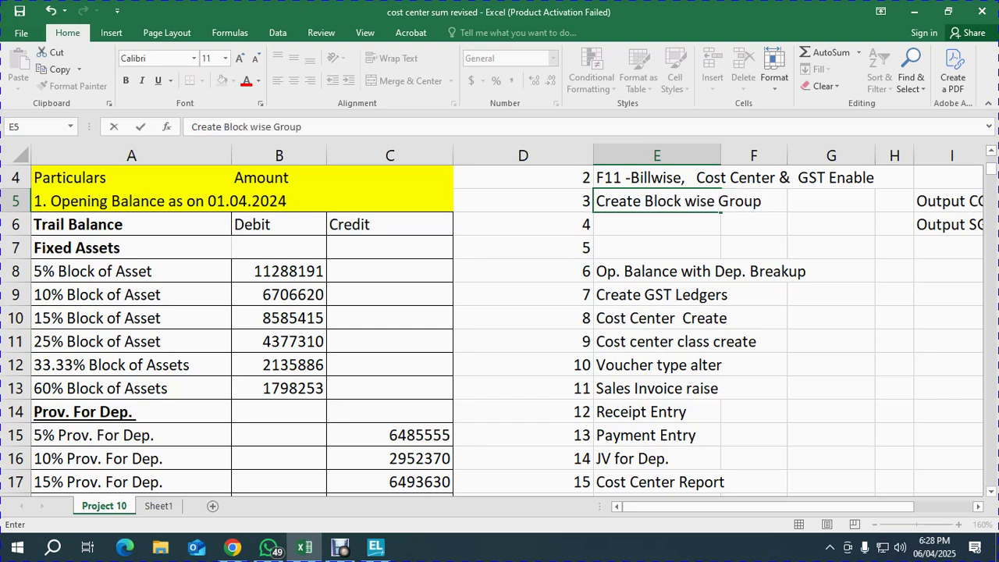
key("Return")
Enter "Create f.a. Ledgers under block wise" as step 4 in cell E6
type("Cr")
type("eate")
type(" GST Ledg")
key("BackSpace")
key("BackSpace")
key("BackSpace")
key("BackSpace")
type("f.a. Le")
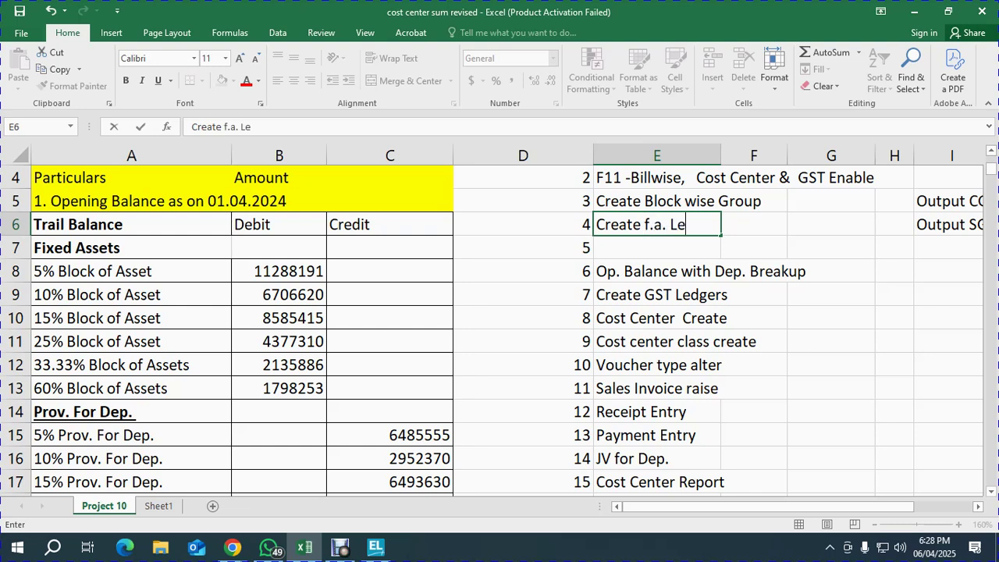
type("dgers und")
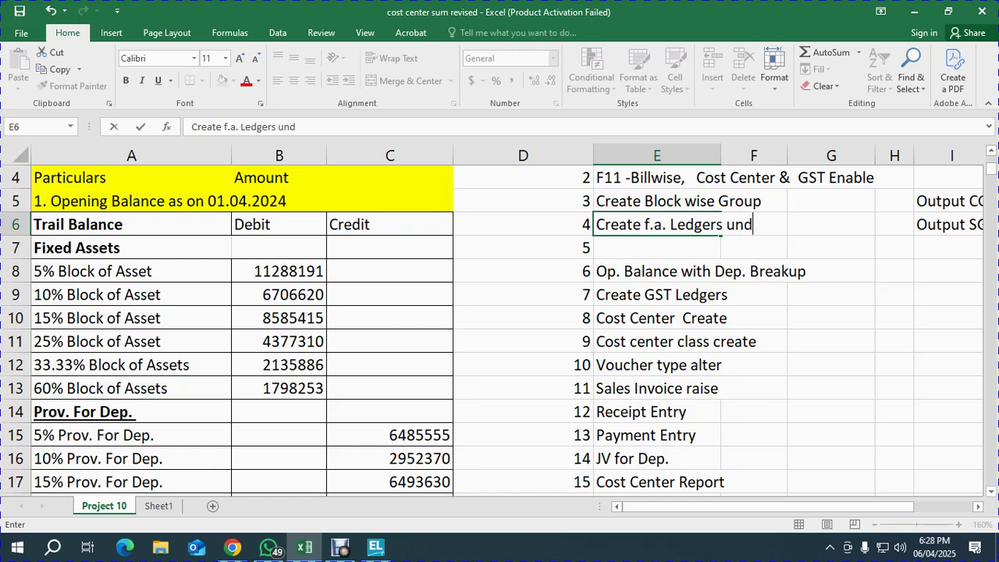
type("er block wsi")
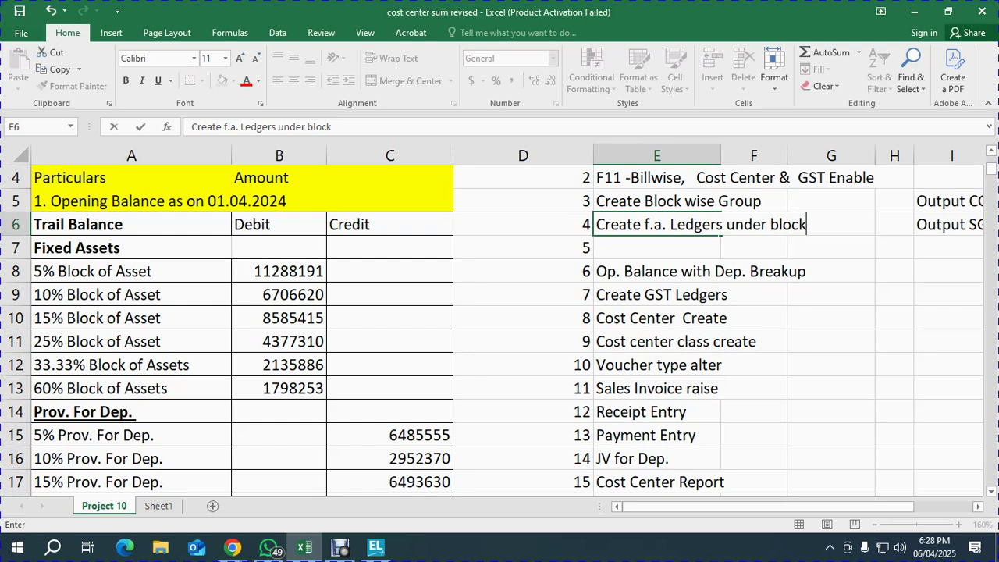
key("BackSpace")
key("BackSpace")
type("ise")
key("Return")
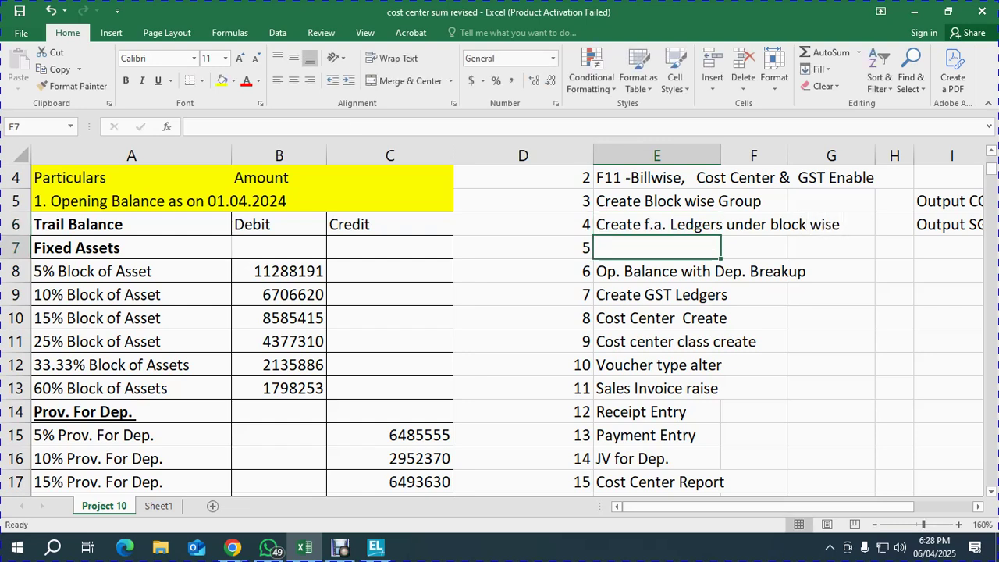
Enter "Create Prov. For dep. Ledger /provisions" as step 5 in cell E7
type("Create Prof")
key("BackSpace")
type("v. ")
type("For vg")
key("BackSpace")
key("BackSpace")
type("de")
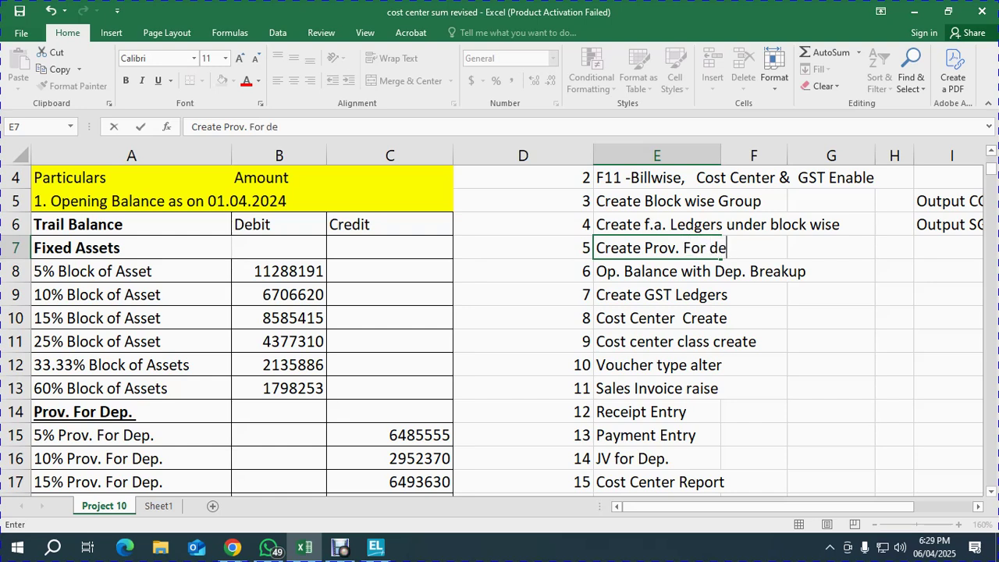
type("p. Ledger ")
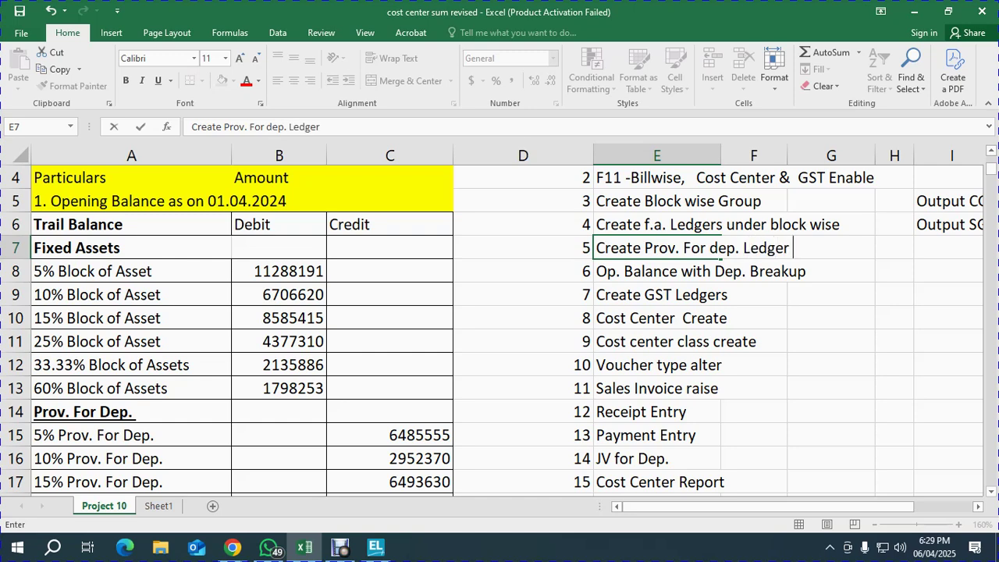
type("/provisions")
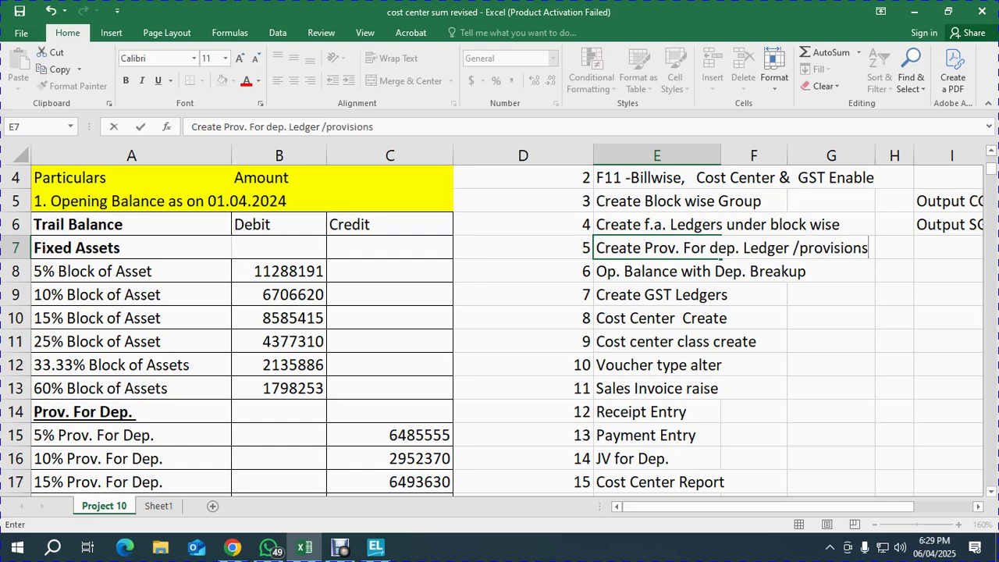
key("Return")
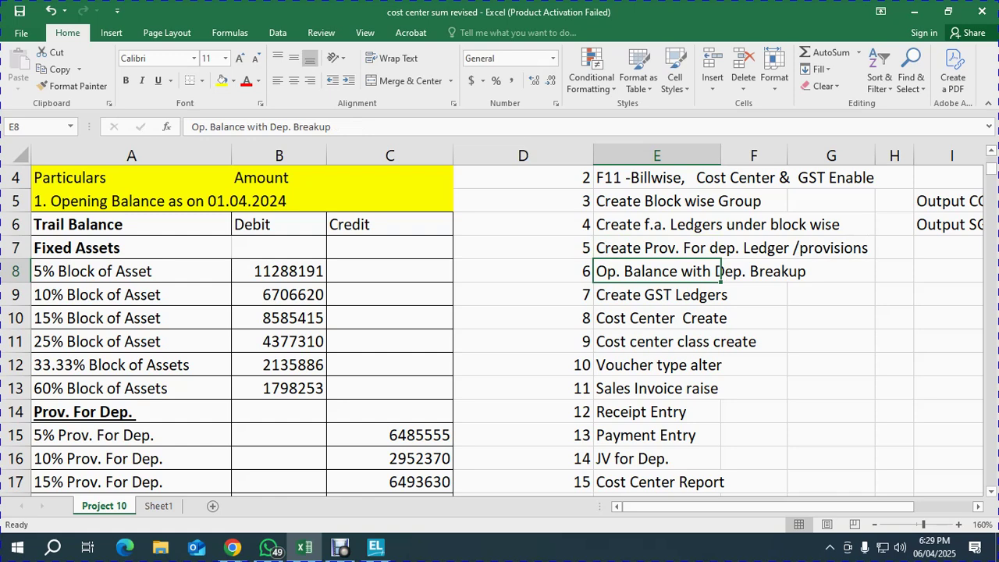
Mark the Create Company and F11 enabling steps with "ok" in cells G3 and G4
key("Down")
key("Up")
key("Down")
key("Up")
key("Up")
key("Up")
key("Up")
key("Up")
key("Up")
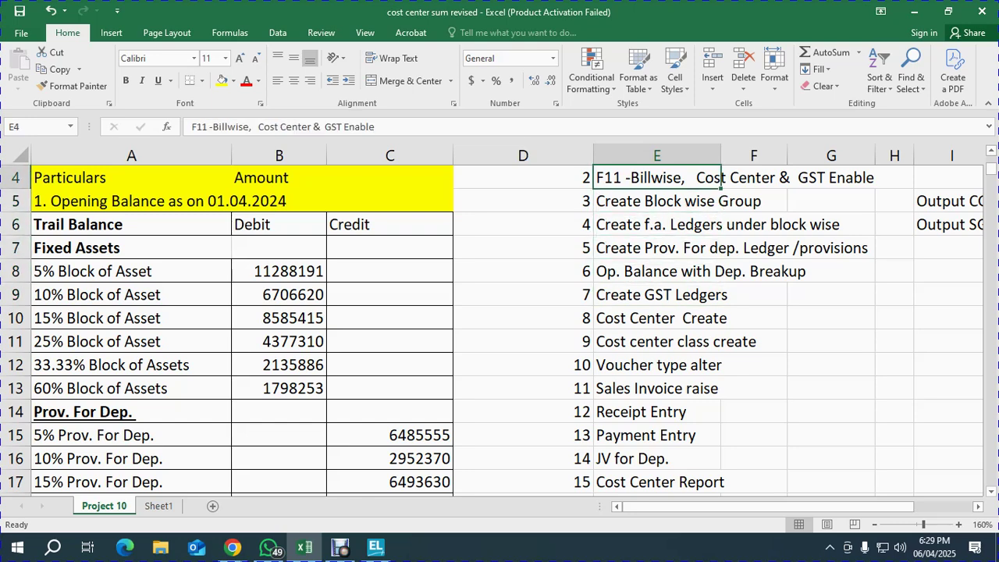
key("Down")
key("Right")
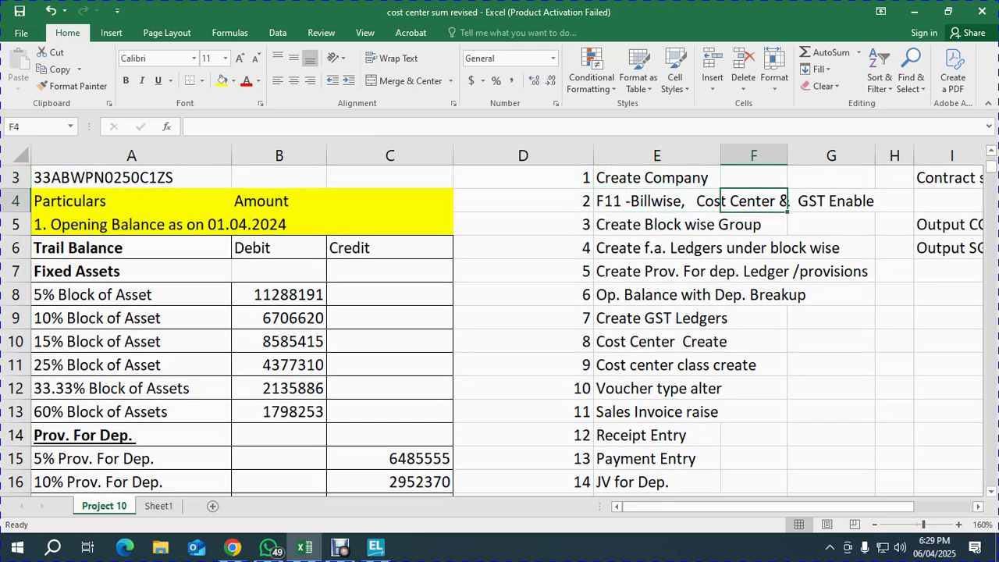
key("Right")
key("Up")
type("ok")
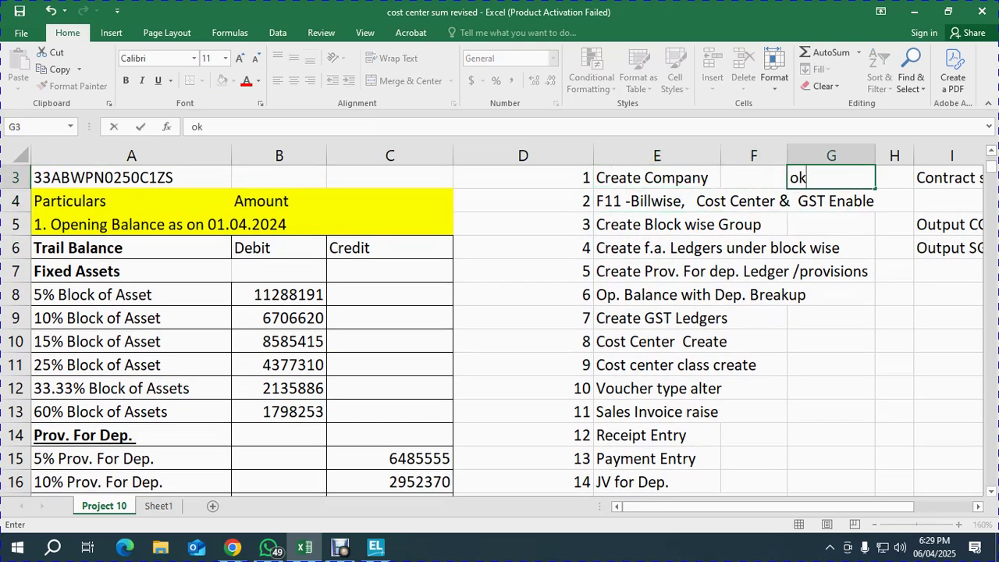
key("Return")
type("ok")
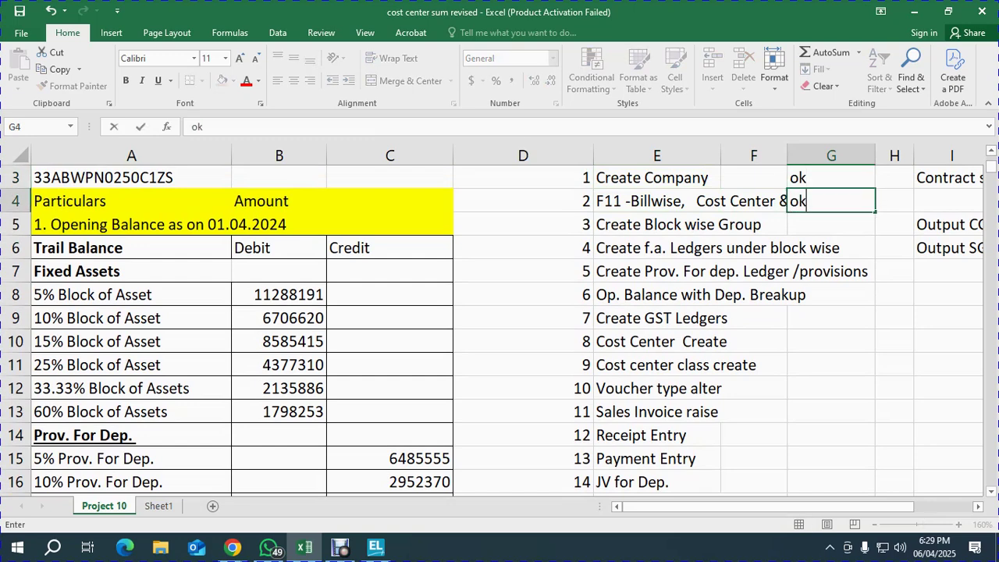
key("Return")
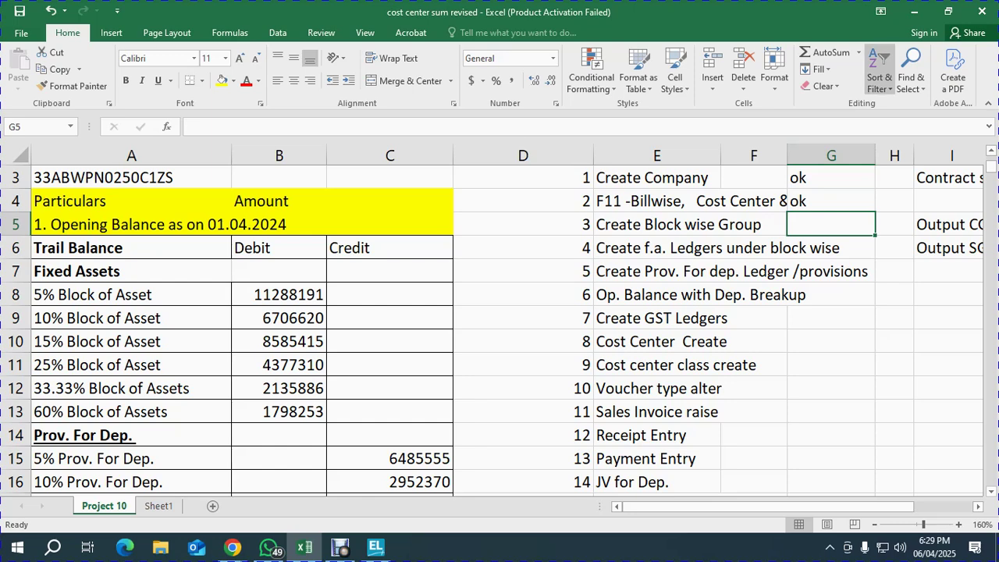
Switch to TallyPrime and start creating multiple groups under Fixed Assets from the chart of accounts
key("alt+Tab")
key("alt+Tab")
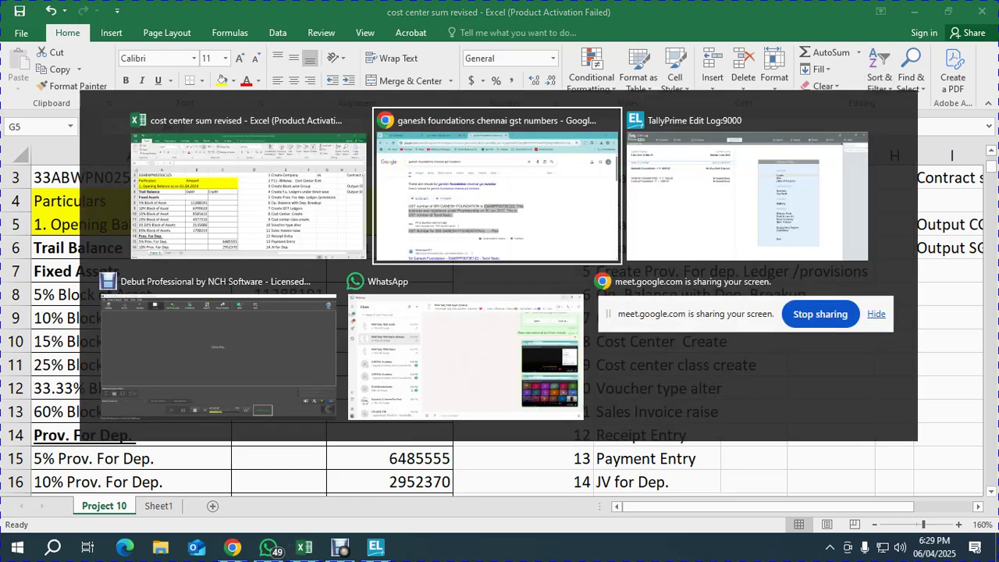
key("Down")
key("Down")
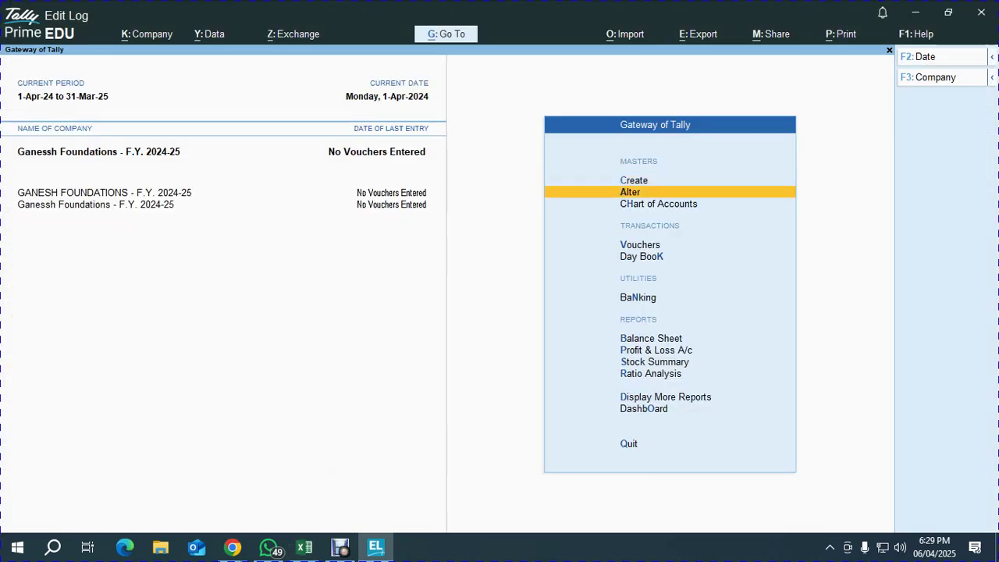
key("Return")
key("Up")
key("Return")
key("alt+h")
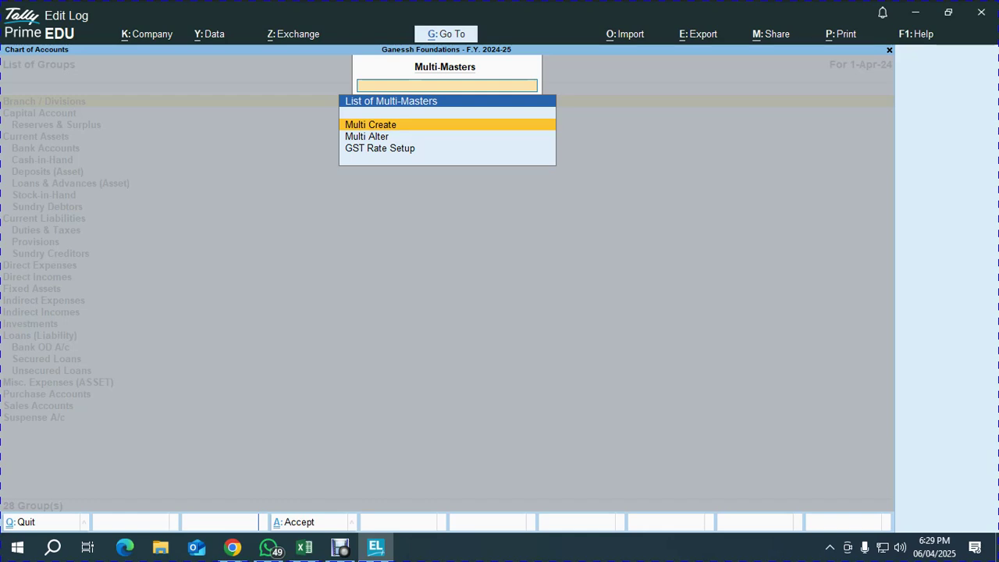
key("Return")
type("F")
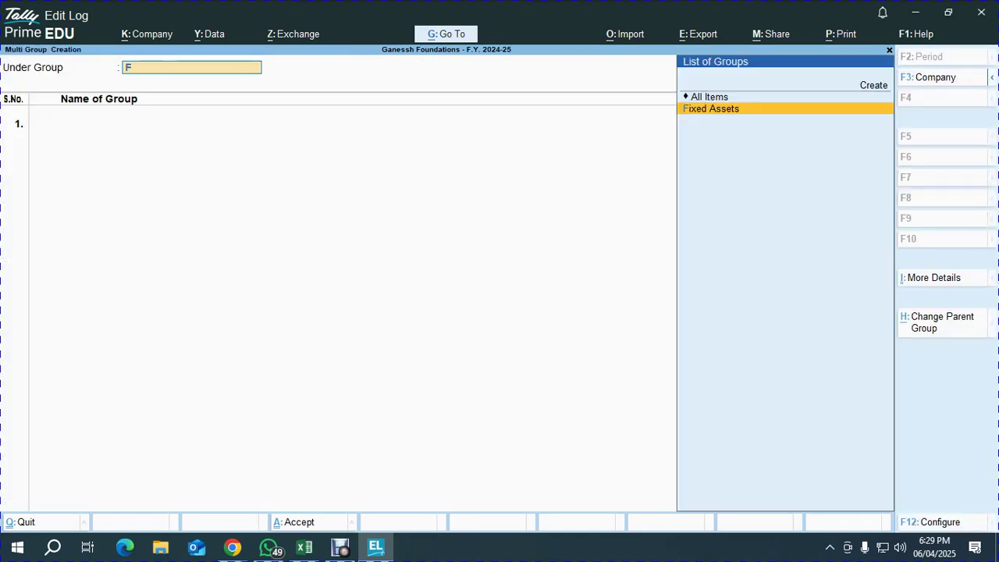
key("Return")
Name the first group 5% BLOCK OF ASSETS, copying the words BLOCK OF ASSETS for reuse in the other names
type("5% Bl")
key("Escape")
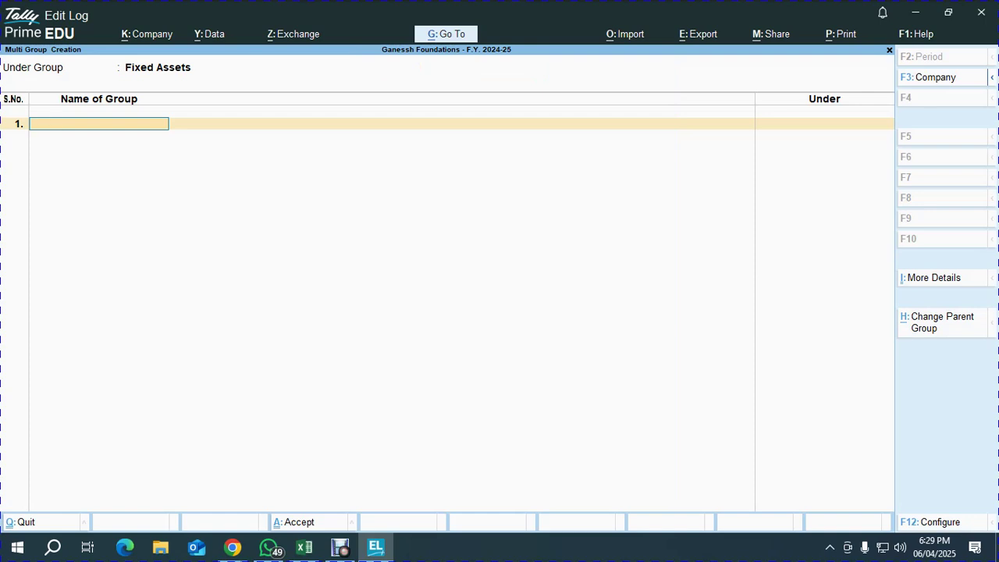
type("BLOCK OF ASSETS")
key("ctrl+a")
type("5% V")
key("BackSpace")
key("ctrl+v")
key("Return")
Add the groups 10% BLOCK OF ASSETS and 25% BLOCK OF ASSETS and save the group list
type("10%")
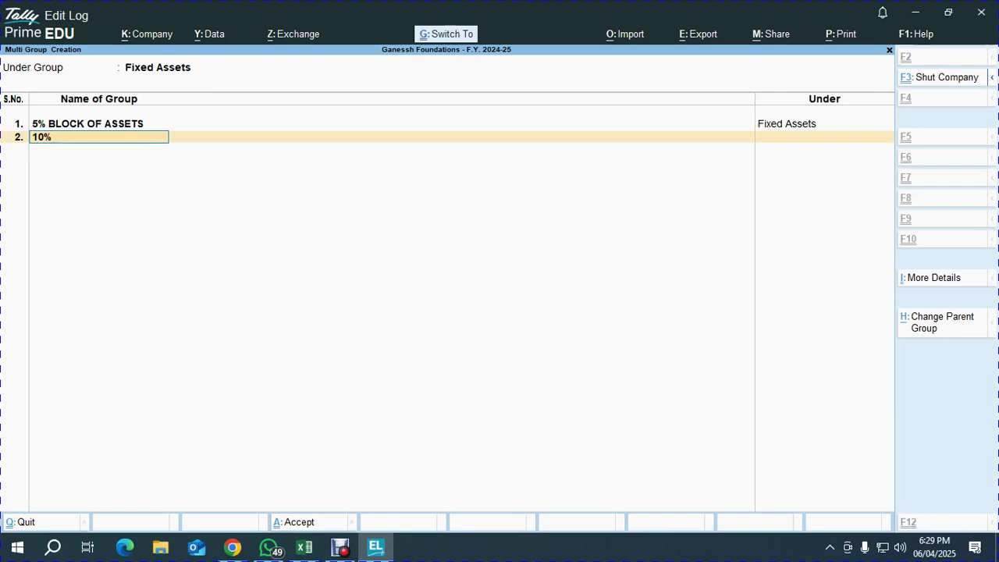
key("ctrl+v")
key("Return")
type("25%")
key("ctrl+v")
key("Return")
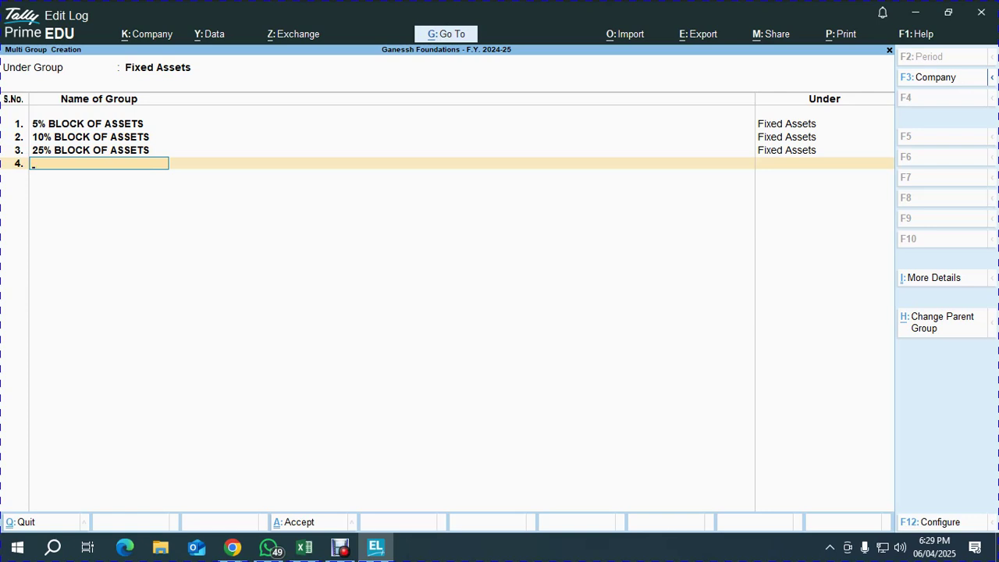
key("Return")
key("Return")
Switch to the Excel project sheet and mark the Create Block wise Group step with "ok" in cell G5
key("alt+Tab")
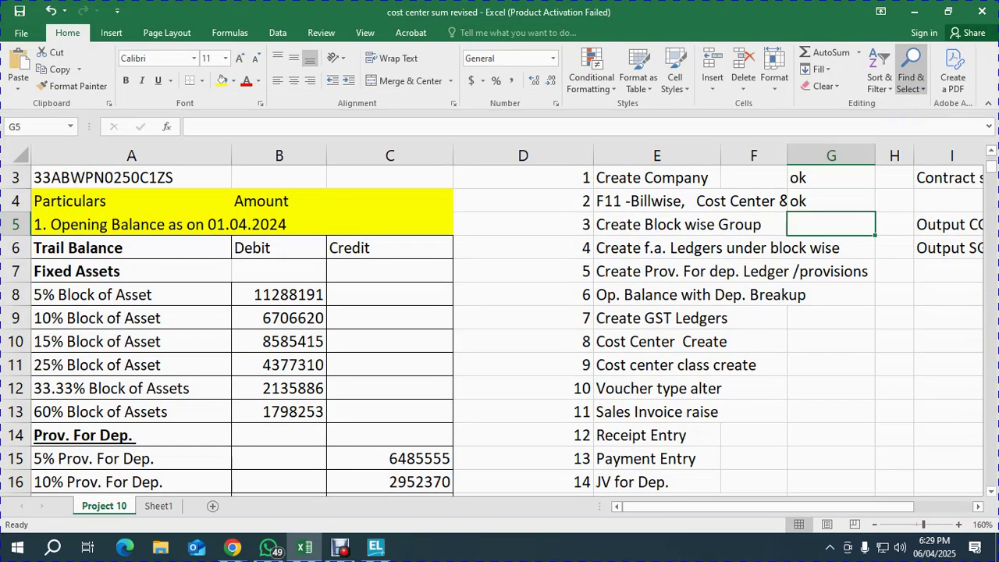
key("Return")
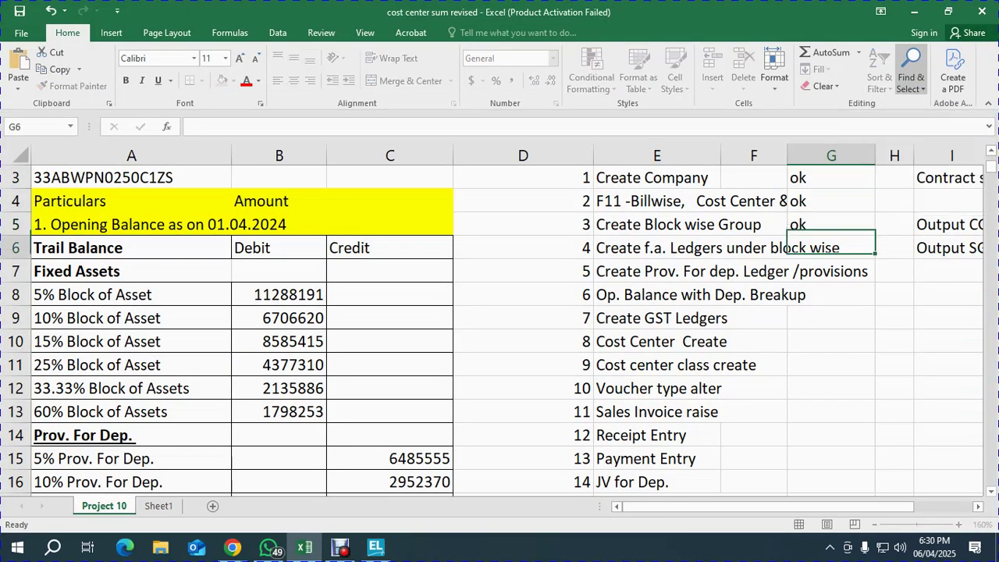
key("alt+Tab")
key("alt+Tab")
Add filters to the header row of the depreciation chart in row 37
key("Left")
key("Left")
key("Left")
key("Down")
key("Down")
key("Down")
key("Down")
key("Down")
key("Down")
key("Down")
key("Down")
key("Down")
key("Down")
key("Down")
key("Down")
key("Down")
key("Down")
key("Down")
key("Down")
key("Down")
key("Down")
key("Down")
key("Down")
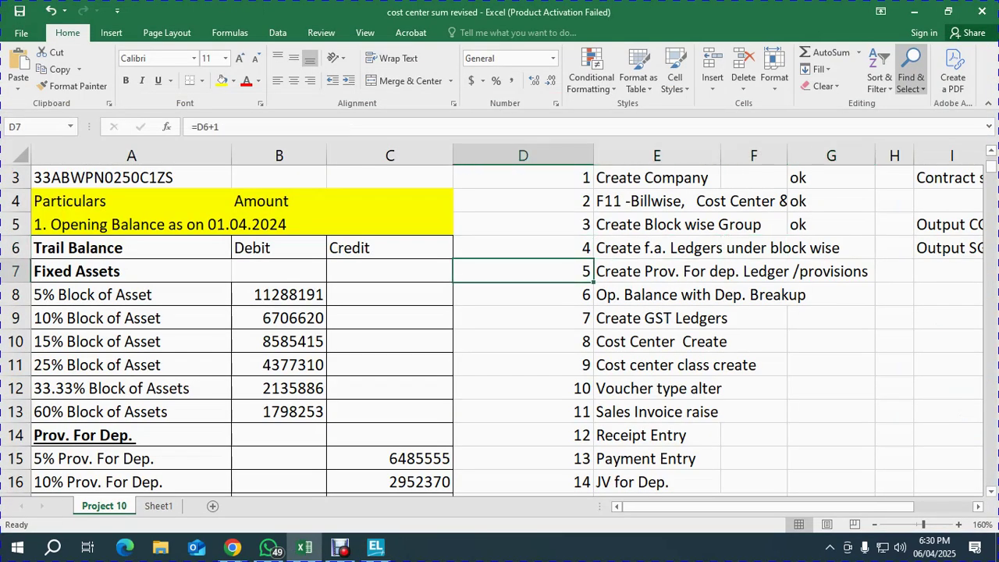
key("Down")
key("Down")
key("Down")
key("Down")
key("Down")
key("Down")
key("Down")
key("Down")
key("Down")
key("Down")
key("Down")
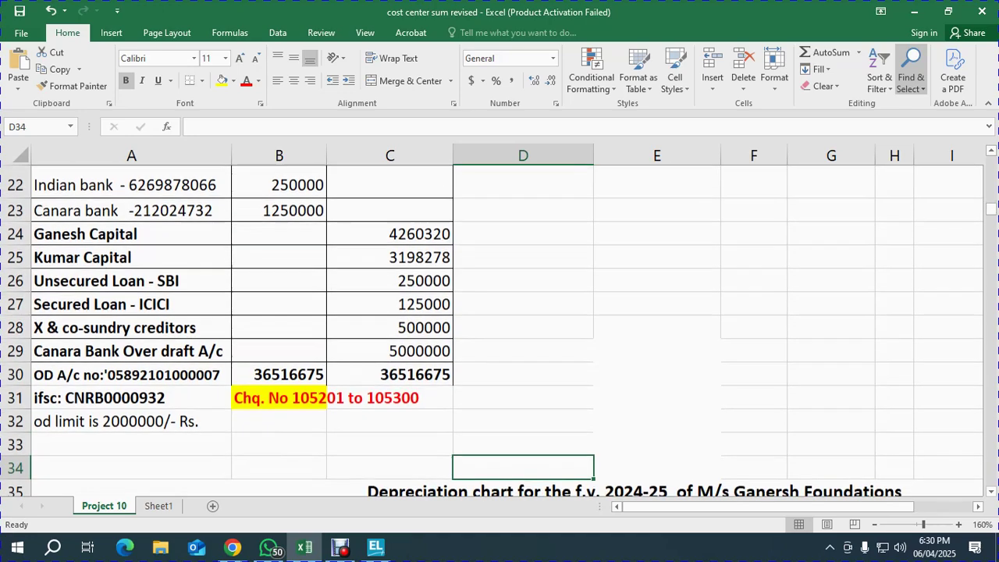
key("Down")
key("Up")
key("Up")
key("Up")
key("Up")
key("Up")
key("Up")
key("Up")
key("shift+space")
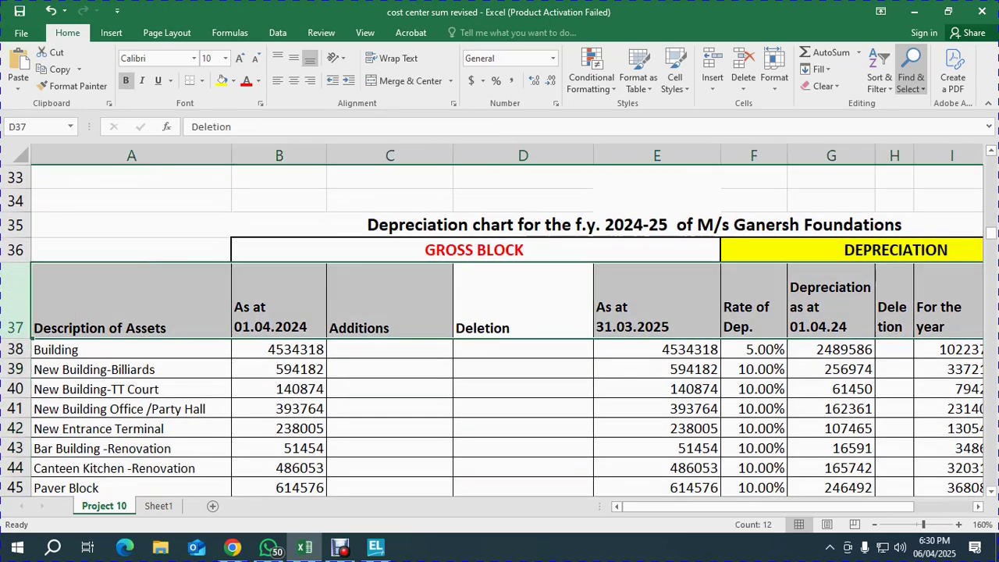
key("ctrl+shift+l")
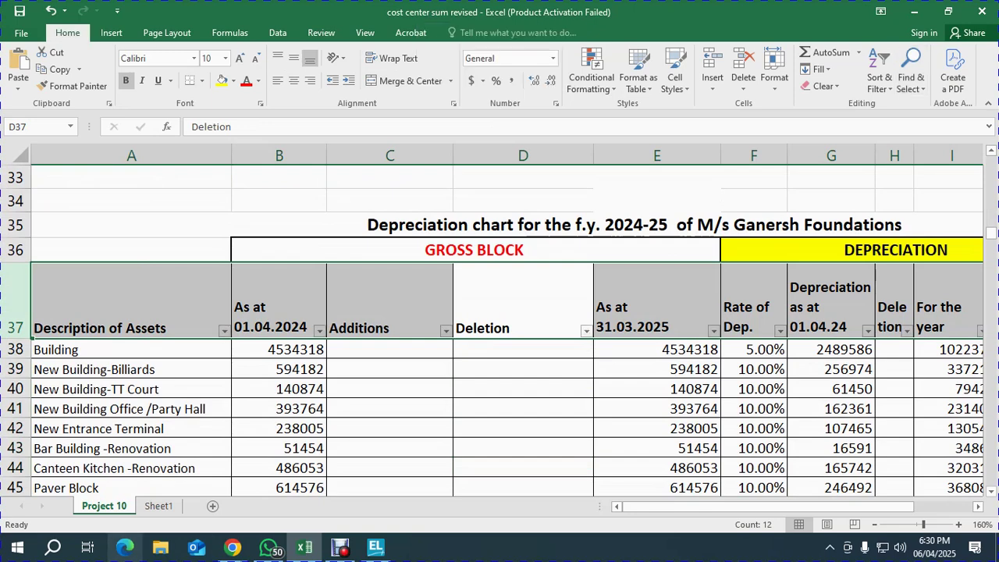
Examine the opening gross block and depreciation amounts as at 01.04.2024 and the filter options for Rate of Dep
left_click(280, 349)
key("shift+Down")
key("shift+Down")
key("shift+Down")
key("shift+Down")
key("shift+Down")
key("shift+Down")
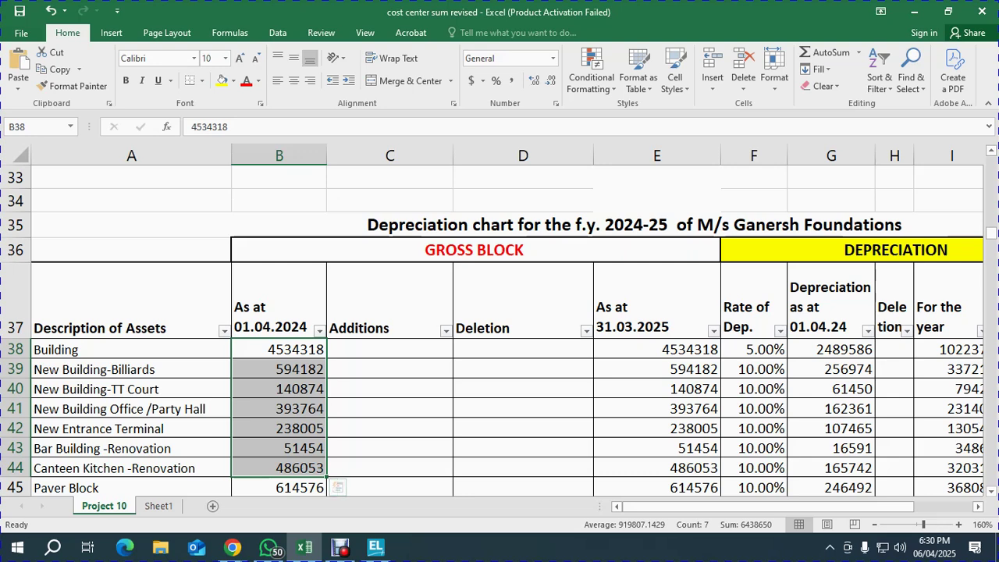
left_click_drag(832, 350, 832, 488)
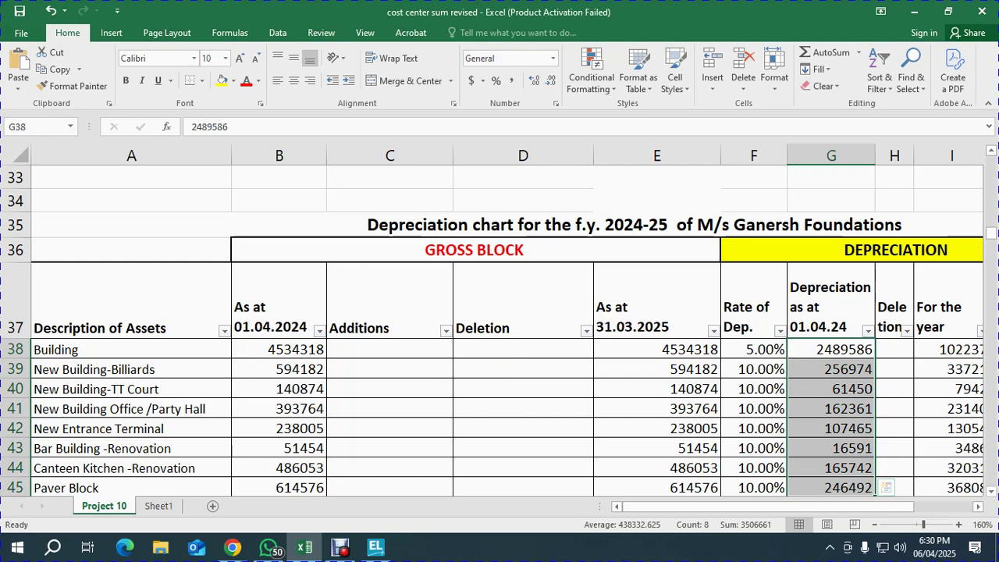
left_click(780, 331)
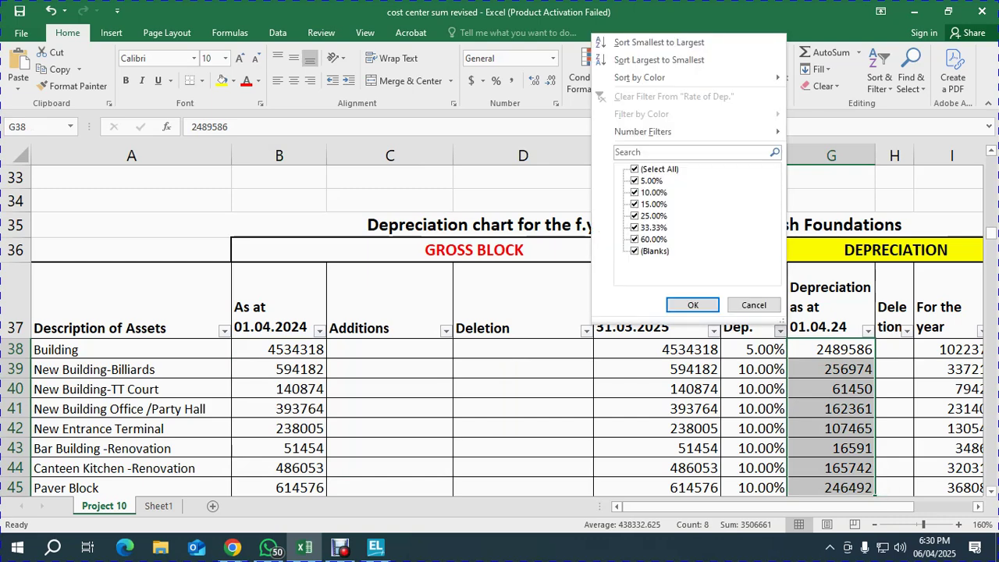
key("Escape")
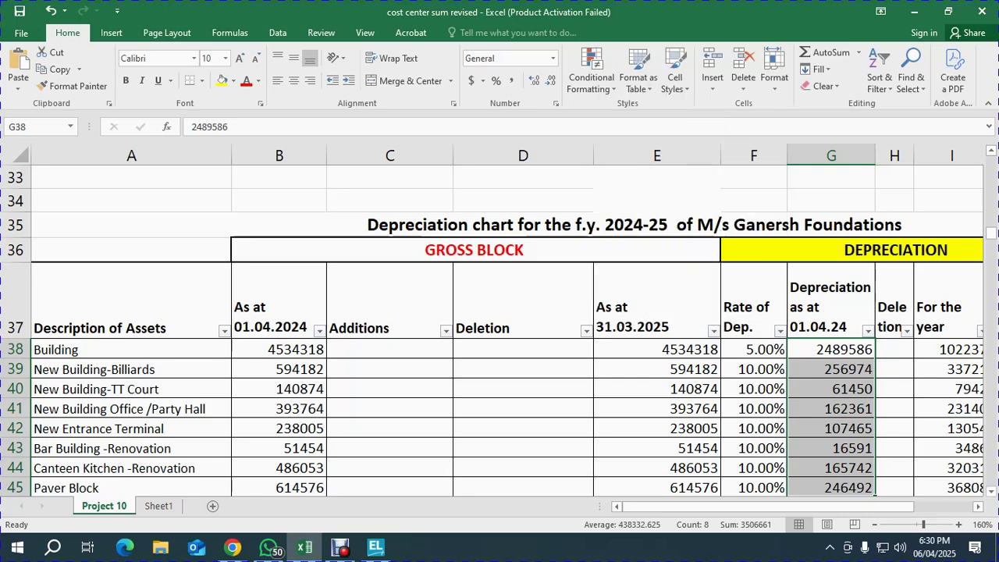
Review the project step list for creating the block-wise fixed asset ledgers and the Prov. For Dep. ledger under provisions
key("Home")
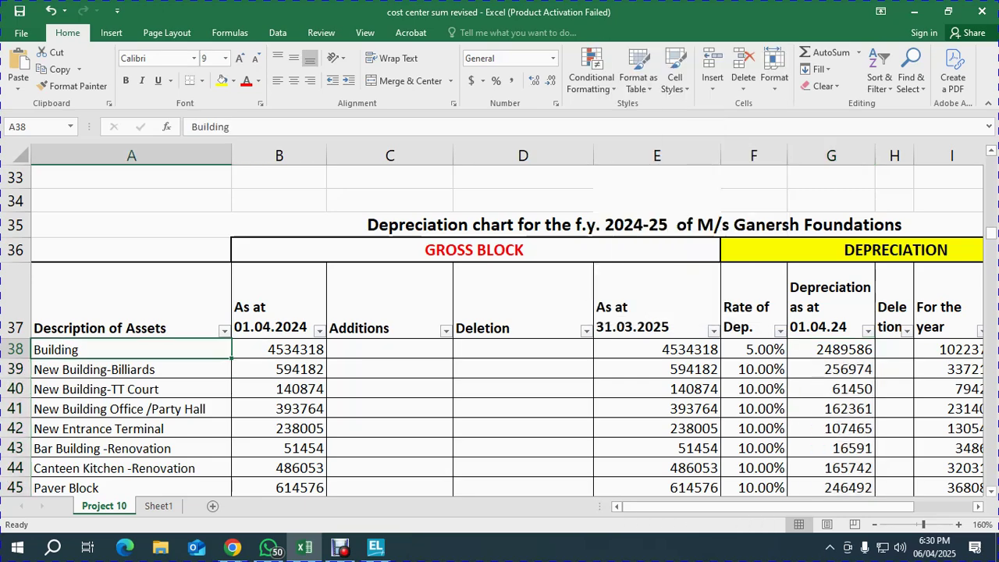
key("alt+Tab")
key("alt+Tab")
scroll(500, 328, "up", 2)
scroll(499, 328, "up", 9)
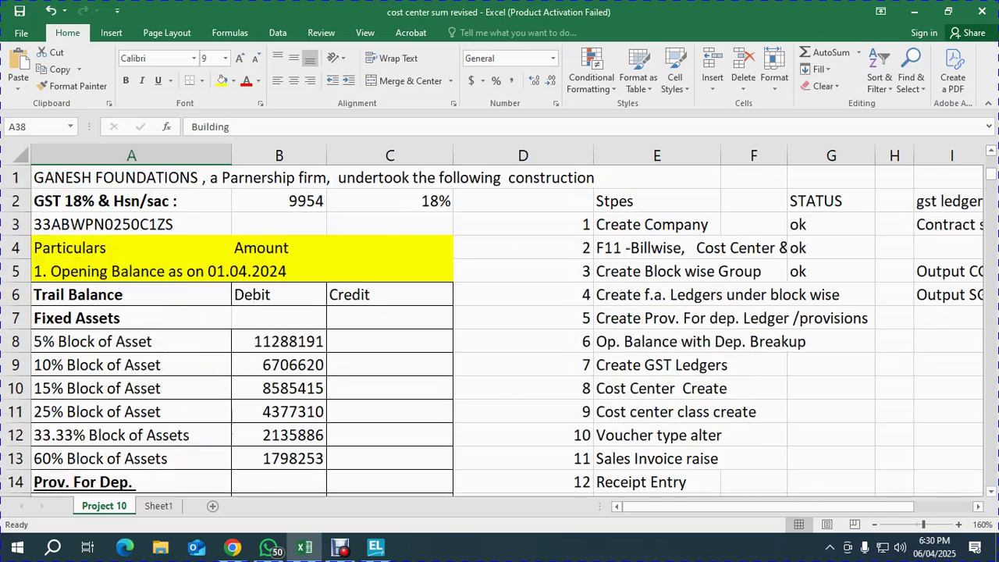
left_click(655, 295)
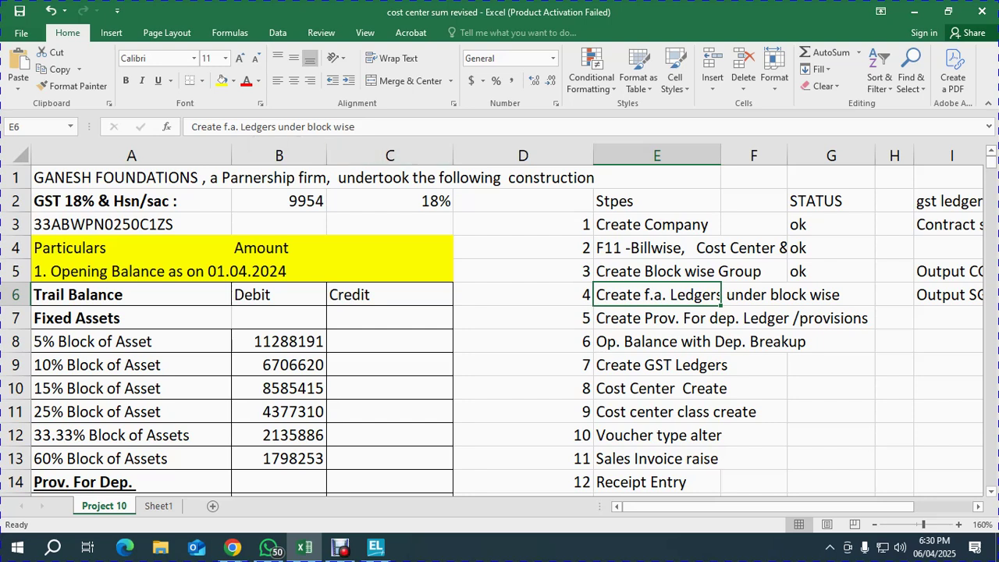
key("Down")
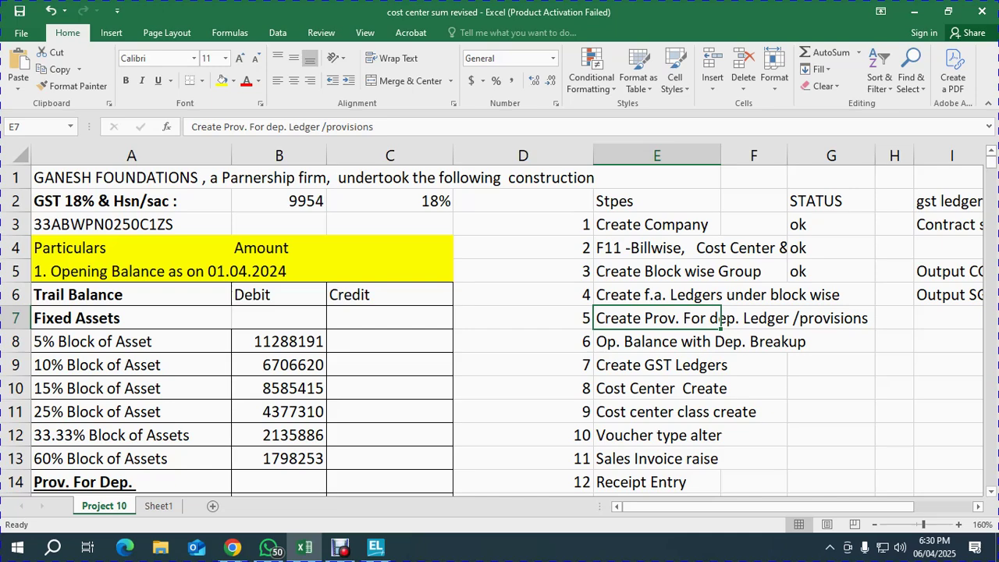
key("Up")
key("Down")
Filter the depreciation chart to show only assets with a 5.00% Rate of Dep., and switch to TallyPrime
scroll(712, 319, "down", 15)
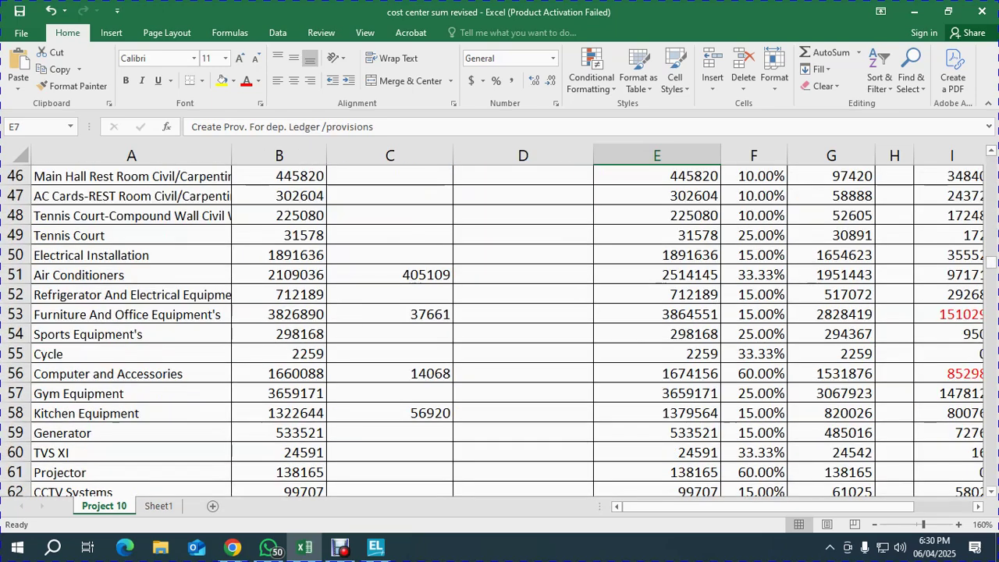
scroll(712, 319, "up", 3)
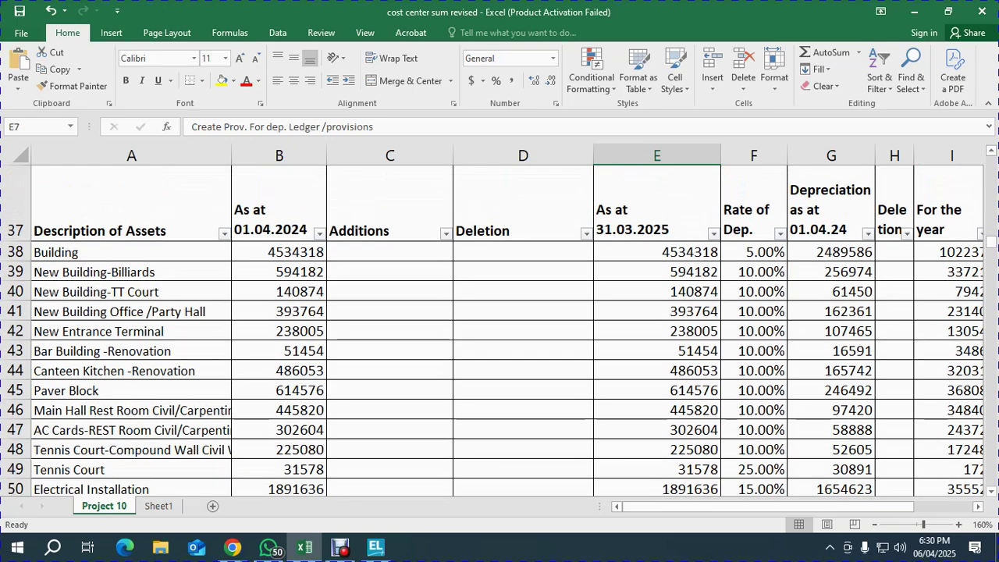
left_click(780, 233)
left_click(622, 364)
left_click(622, 375)
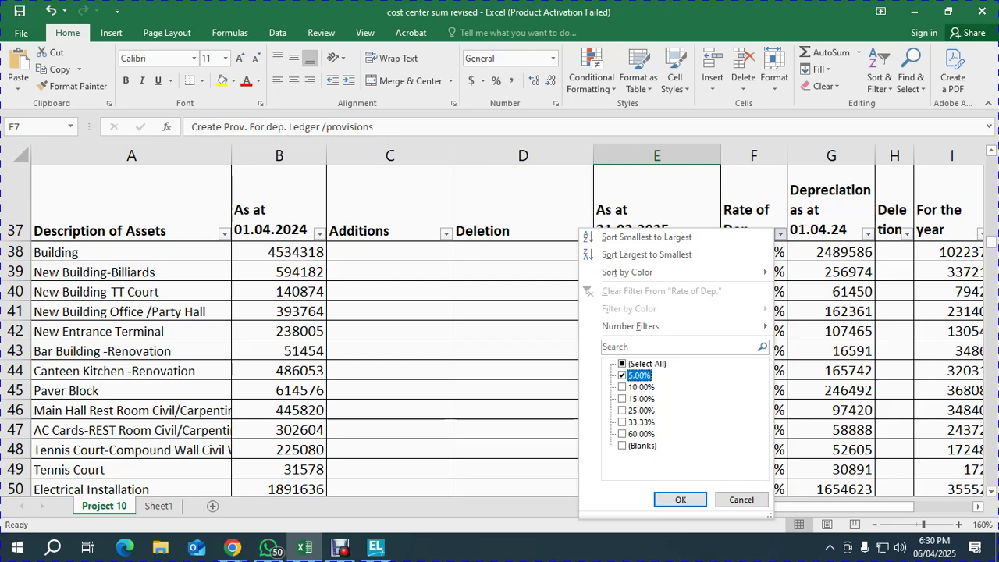
left_click(680, 499)
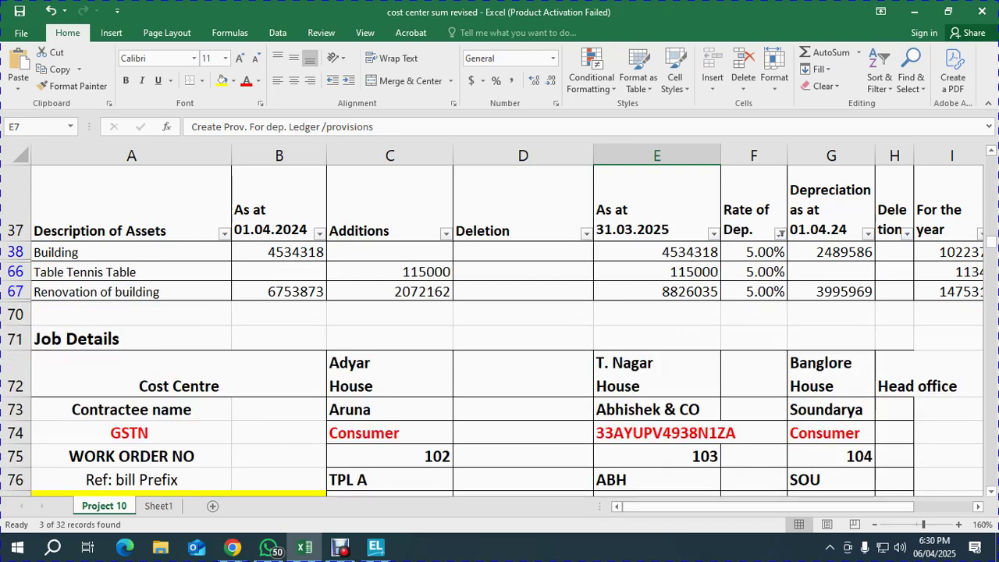
scroll(680, 469, "up", 2)
left_click(132, 396)
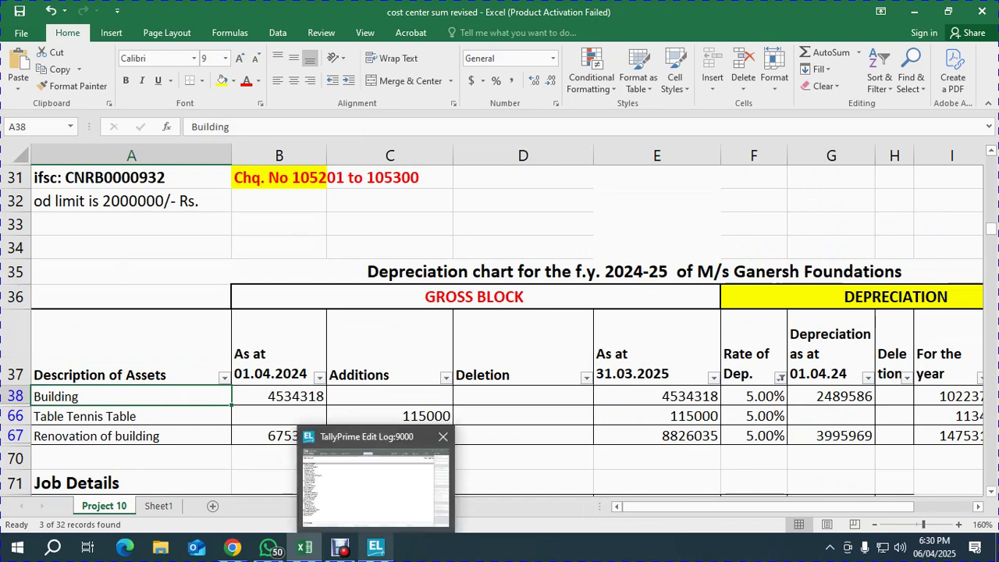
left_click(375, 547)
key("alt+h")
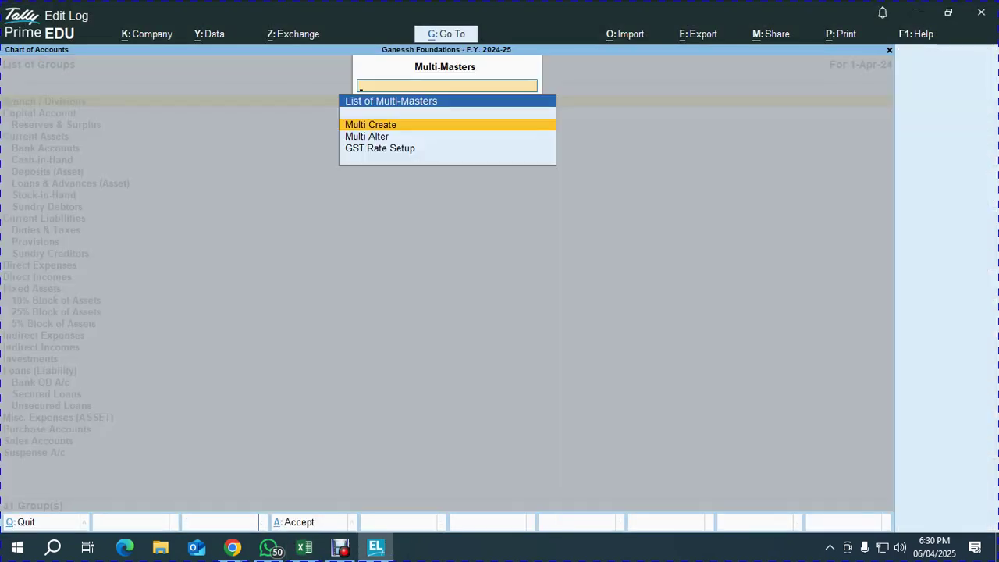
key("Return")
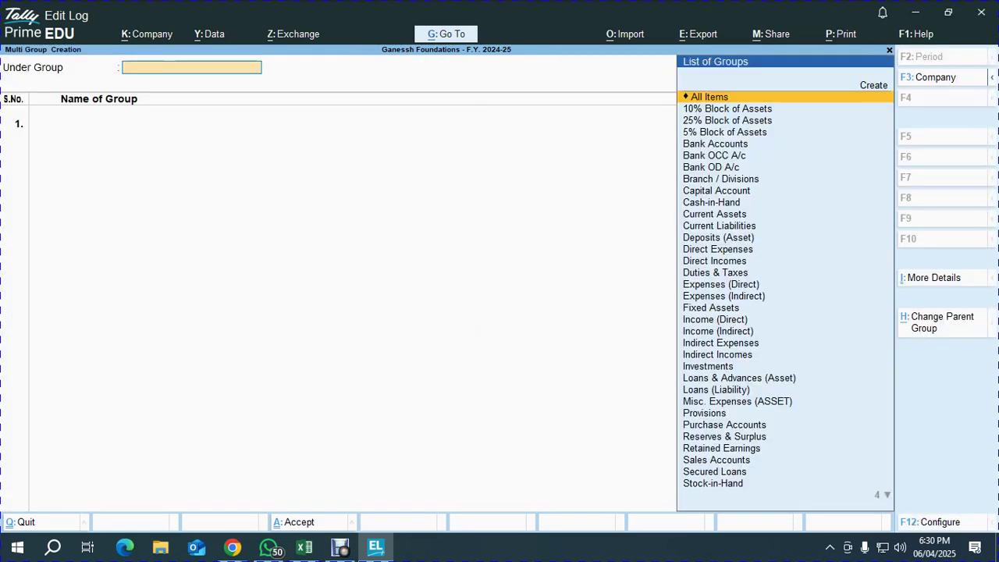
key("Escape")
key("Escape")
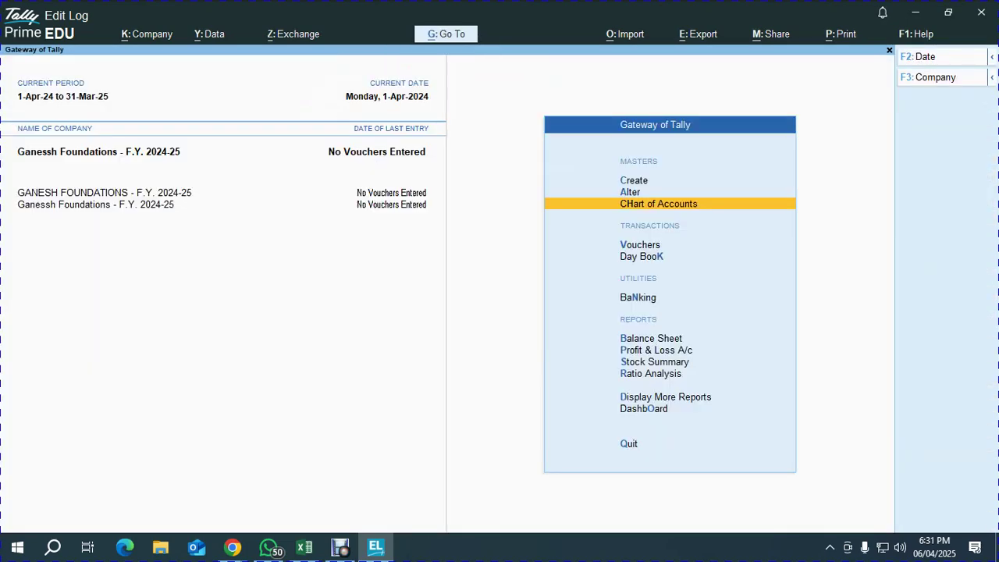
Start creating multiple ledgers from the chart of accounts under the group 5% Block of Assets
key("Return")
key("Return")
key("alt+h")
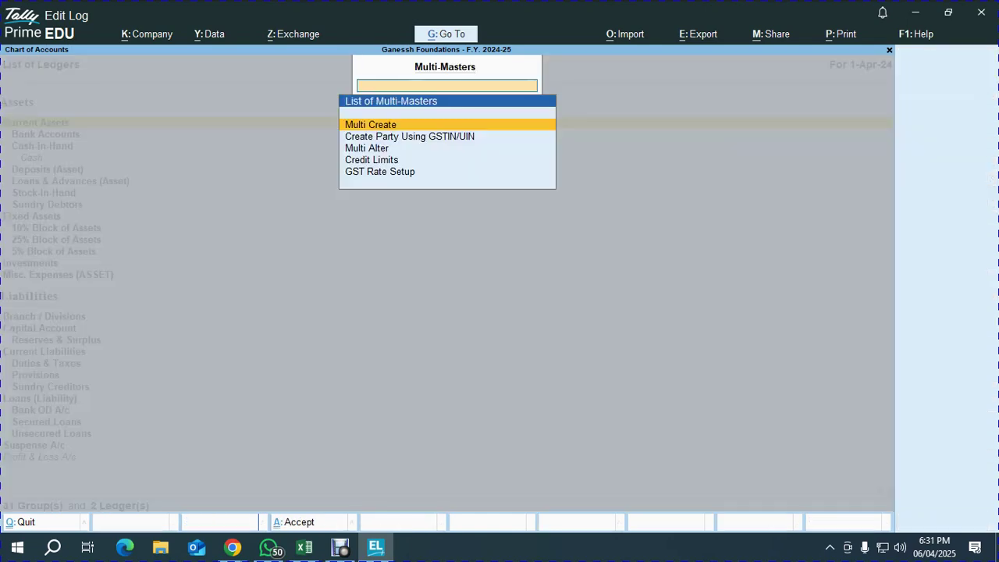
key("Return")
type("5")
key("Return")
Add the ledger Building with an opening balance of 4534318 Dr, copying the name and amount from the Excel depreciation chart
key("alt+Tab")
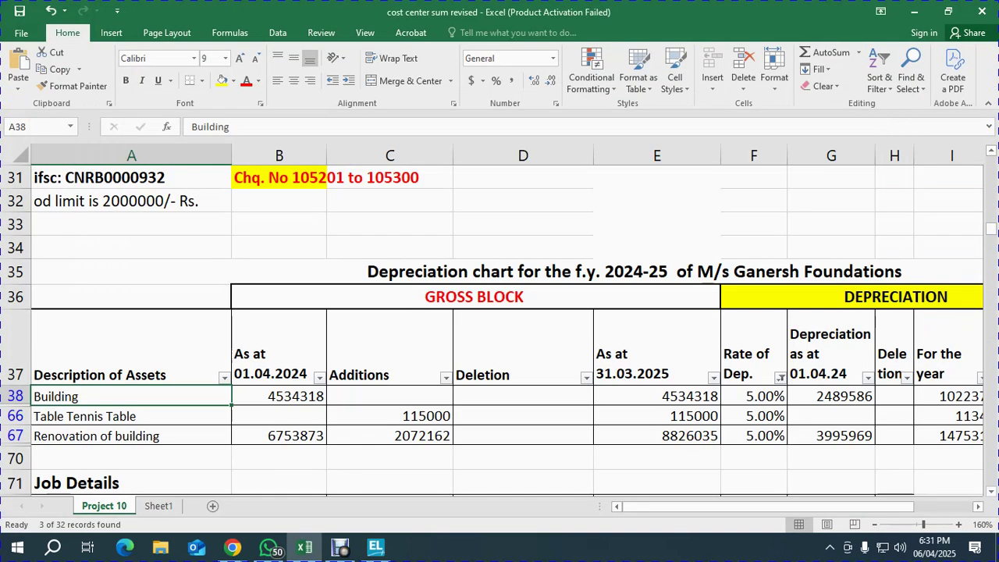
key("ctrl+c")
key("alt+Tab")
key("ctrl+alt+v")
key("Return")
key("alt+Tab")
key("Right")
key("ctrl+c")
key("alt+Tab")
key("ctrl+alt+v")
key("Return")
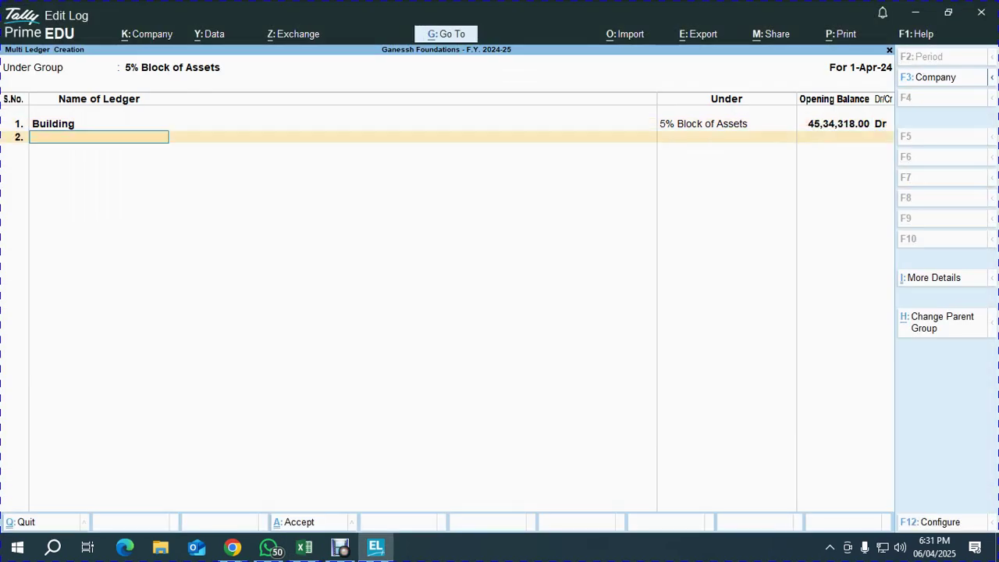
Add the ledger Table Tennis Table, copied from the Excel chart, without an opening balance
key("alt+Tab")
key("Down")
key("Left")
key("ctrl+c")
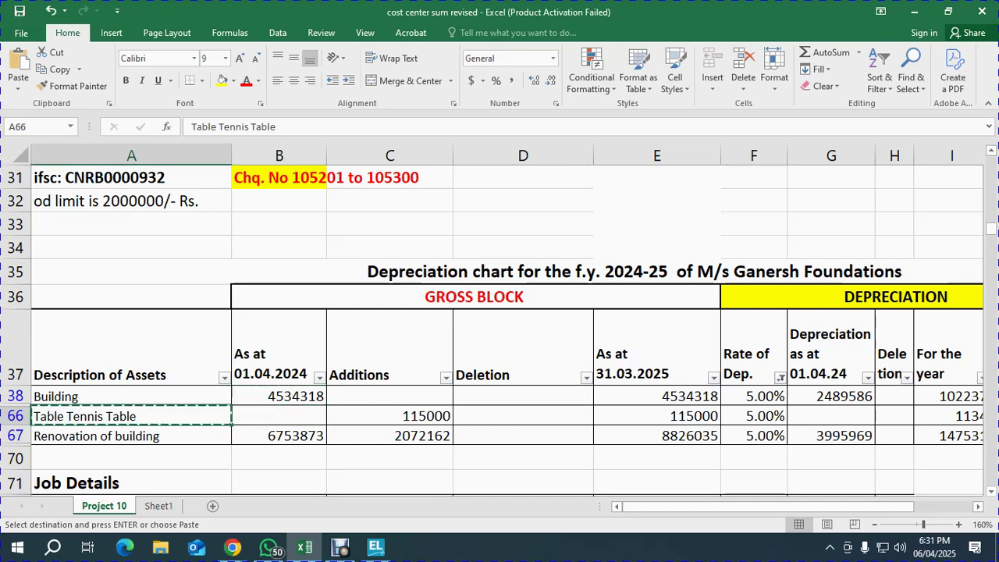
key("alt+Tab")
key("ctrl+alt+v")
key("Return")
key("Return")
Add the ledger Renovation of building with an opening balance of 6753873 Dr copied from Excel, and save the ledger list
key("alt+Tab")
key("Down")
key("ctrl+c")
key("alt+Tab")
key("ctrl+alt+v")
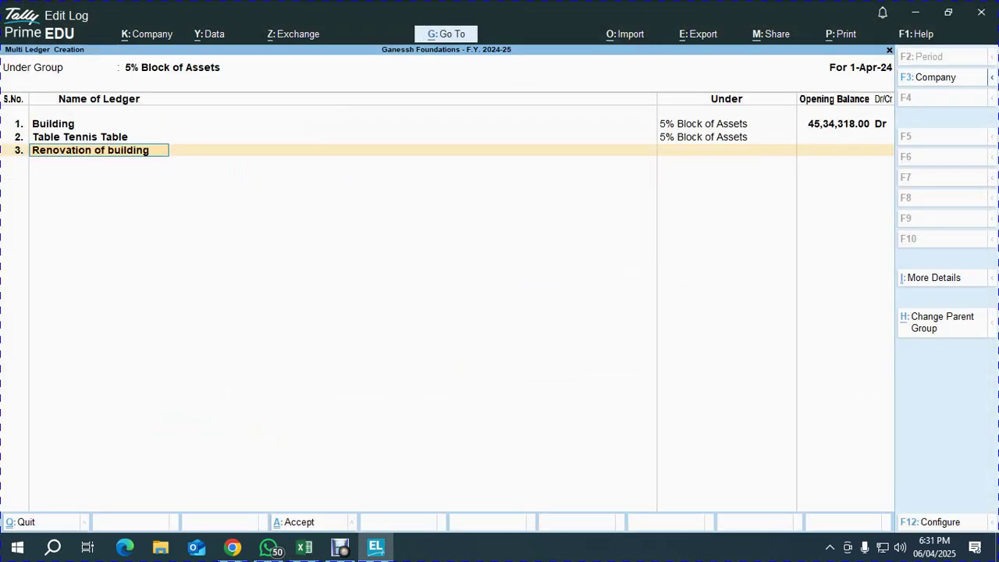
key("Return")
key("alt+Tab")
key("Right")
key("ctrl+c")
key("alt+Tab")
key("ctrl+alt+v")
key("Return")
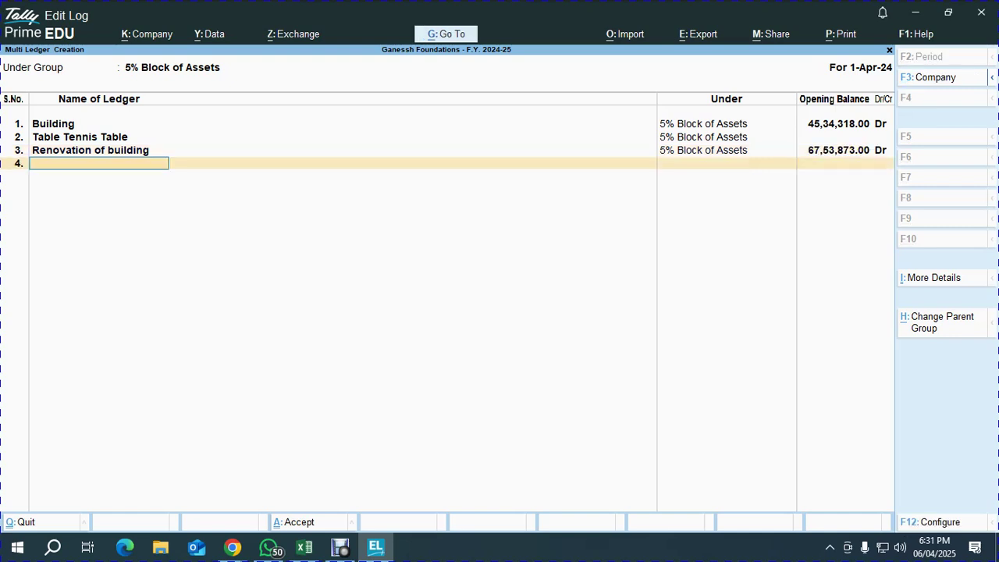
key("Return")
key("Return")
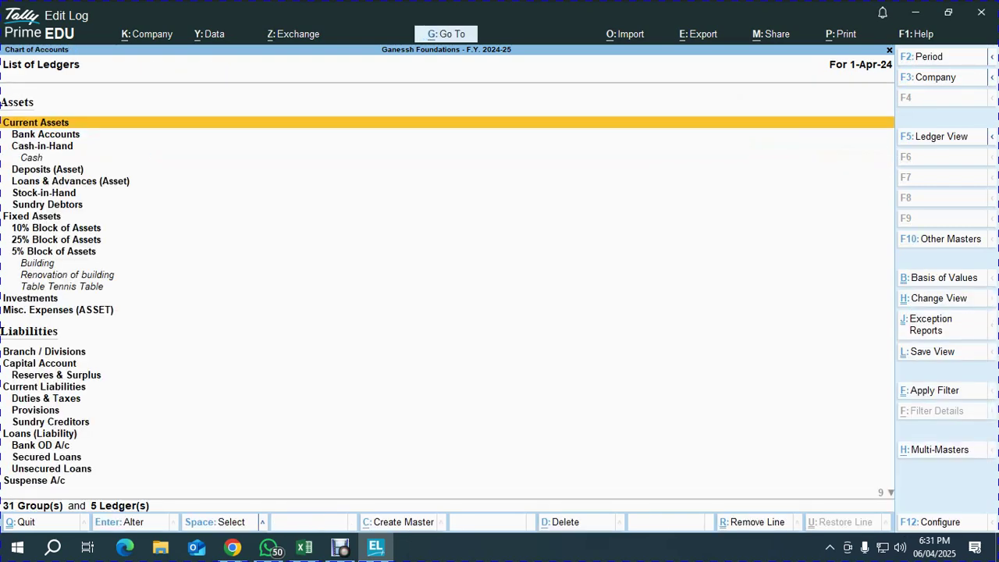
Create the group PROV. FOR DEP. under Provisions and save it
key("Escape")
key("Escape")
key("Up")
key("Up")
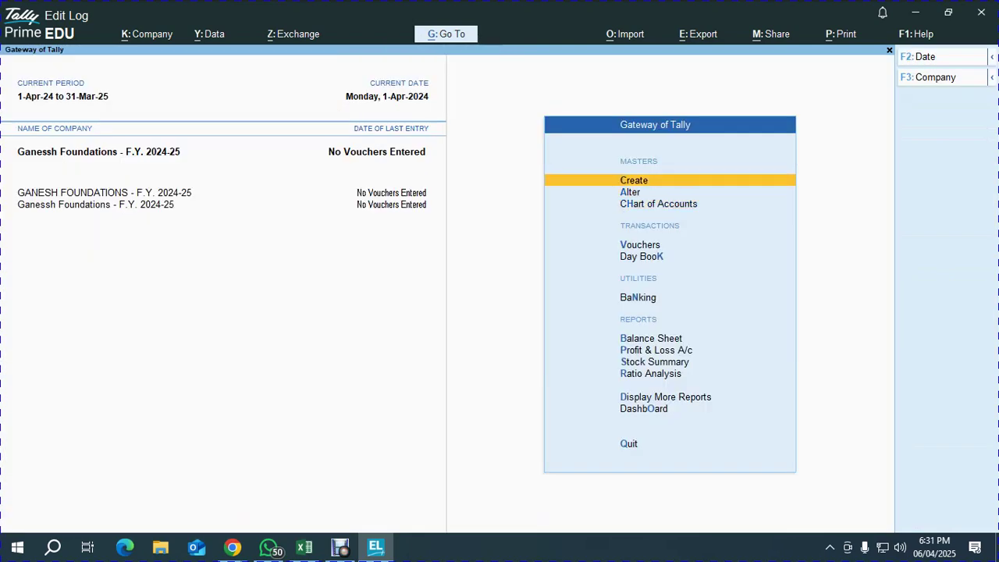
key("Return")
key("Return")
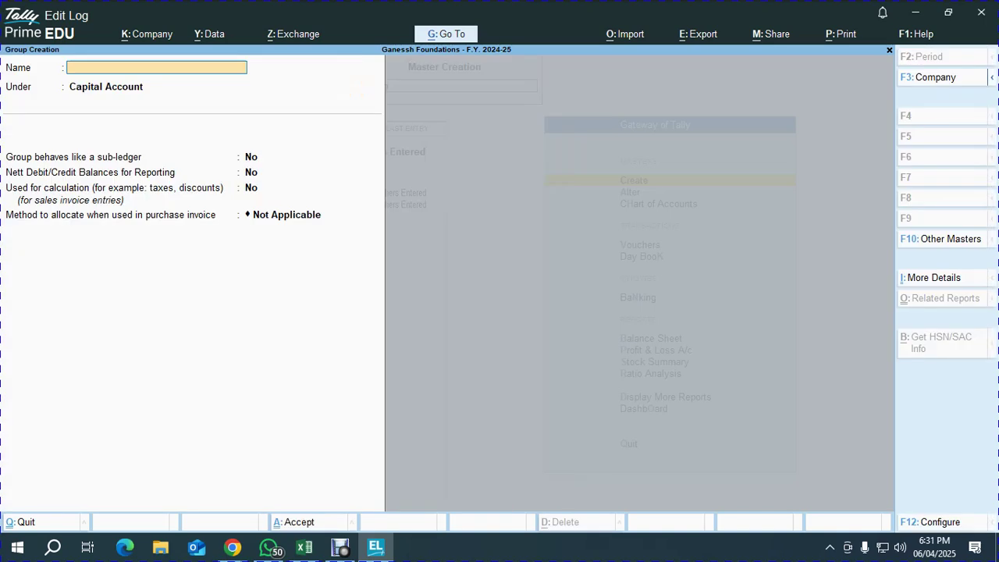
type("PROV. FOR DEP.")
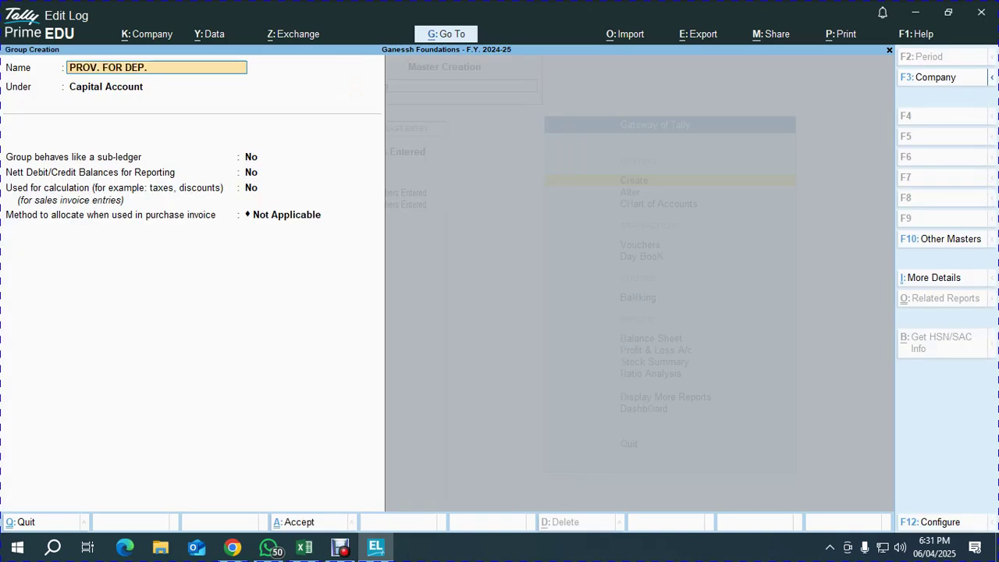
key("Return")
type("PRO")
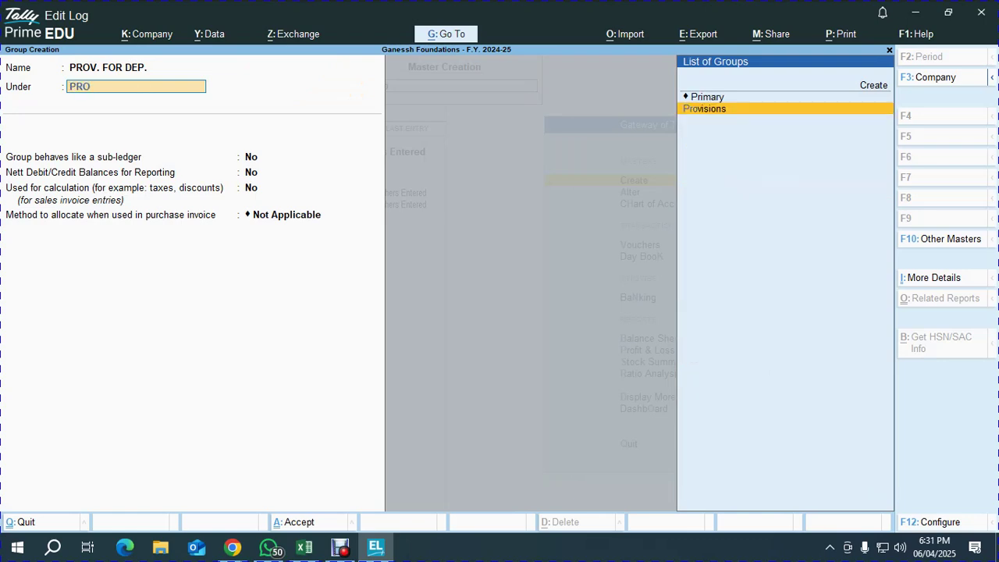
key("Return")
key("ctrl+a")
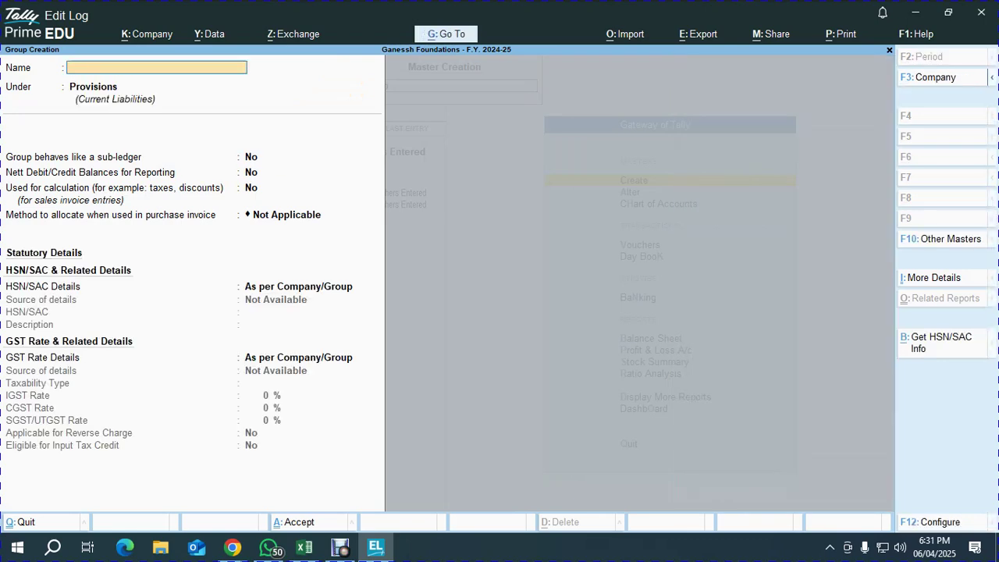
key("Escape")
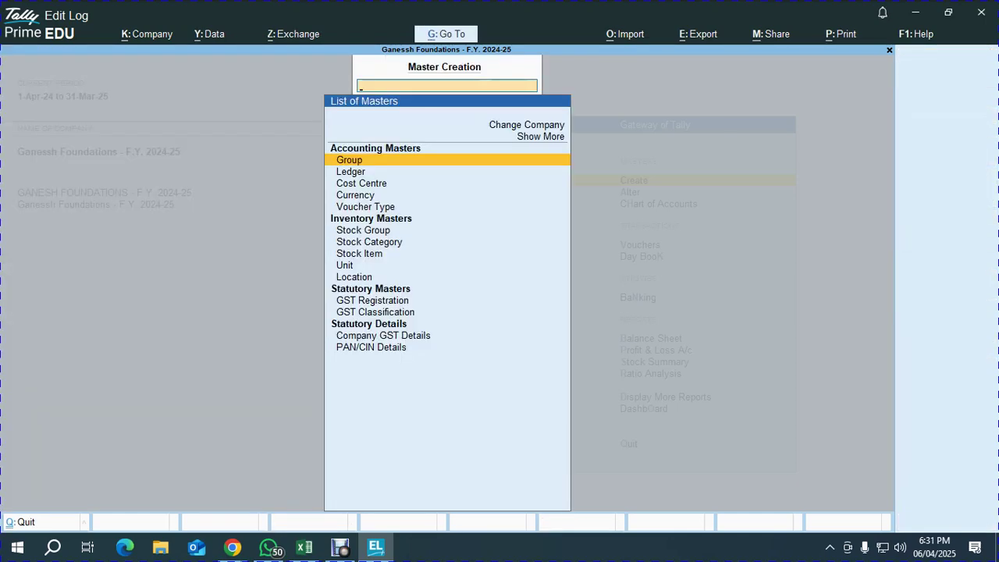
Switch to the Excel project sheet and mark the Create f.a. Ledgers under block wise step with "OK" in cell G6
key("alt+Tab")
key("Up")
key("Up")
key("Up")
key("Up")
key("Up")
key("Up")
key("Up")
key("Up")
key("Up")
key("Up")
key("Up")
key("Up")
key("Up")
key("Up")
key("Up")
key("Up")
key("Up")
key("Up")
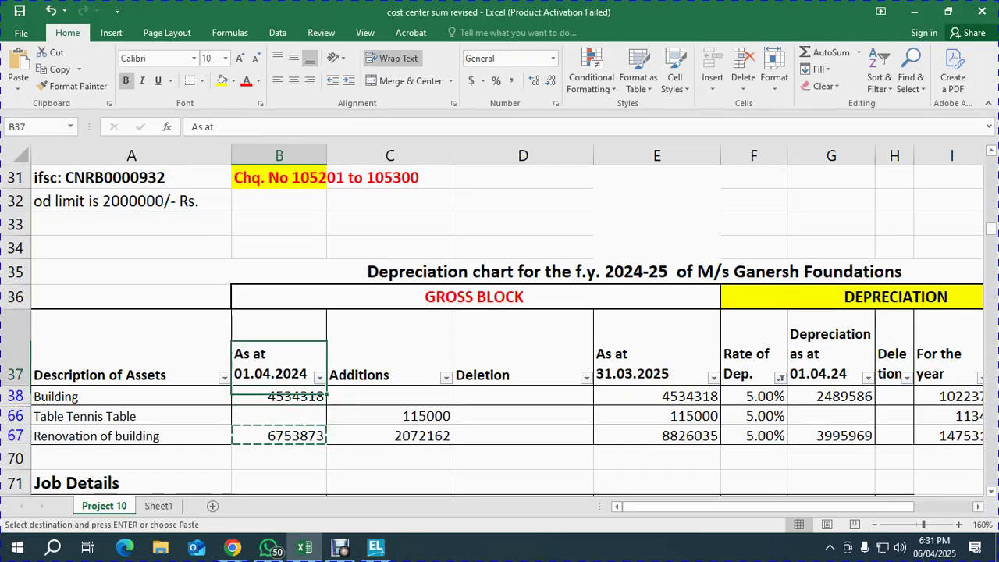
key("Up")
key("Up")
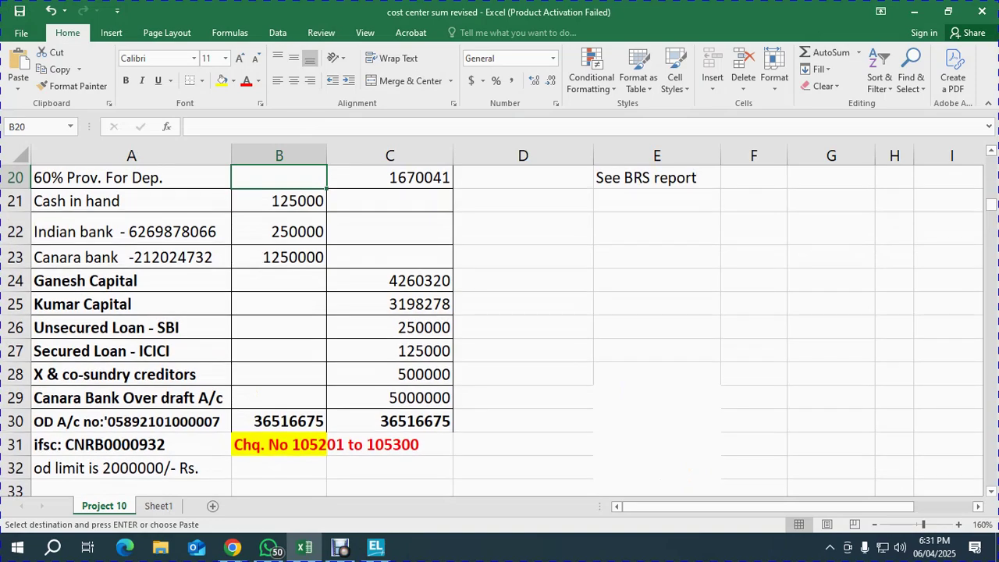
key("Up")
key("Up")
key("Up")
key("Up")
key("Up")
key("Up")
key("Up")
key("Up")
key("Up")
key("Up")
key("Up")
key("Up")
key("Up")
key("Up")
key("Up")
key("Up")
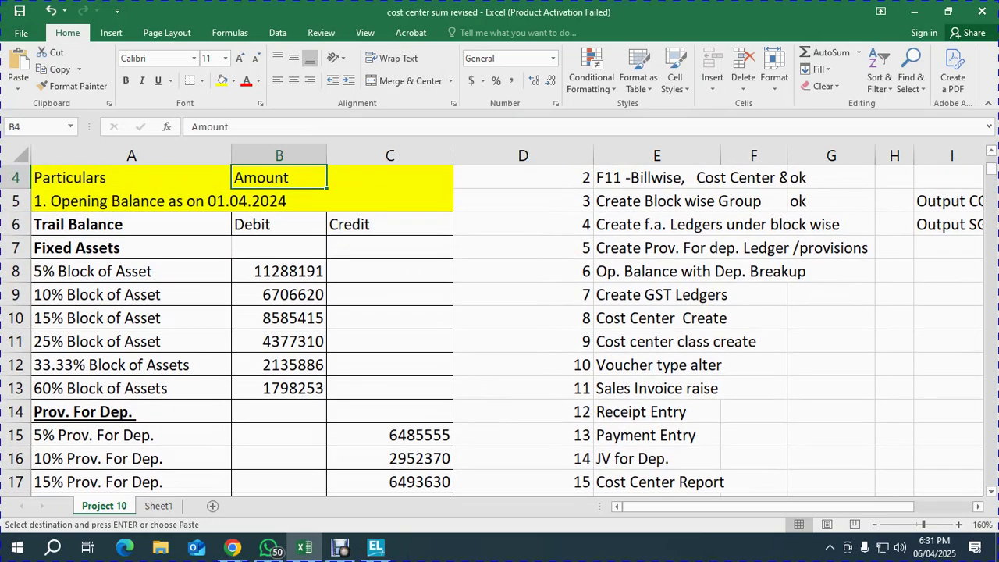
left_click(831, 201)
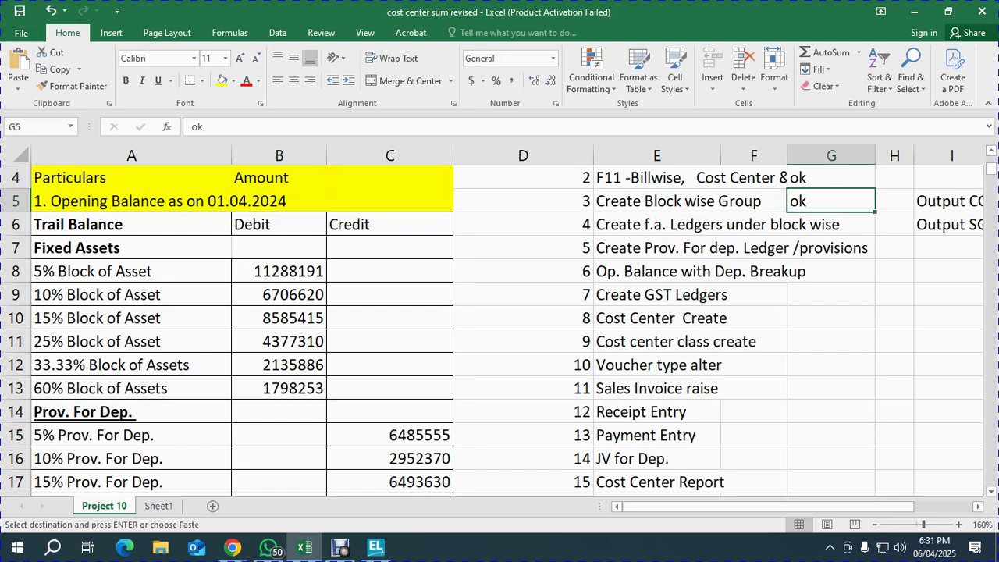
left_click(658, 225)
left_click(832, 225)
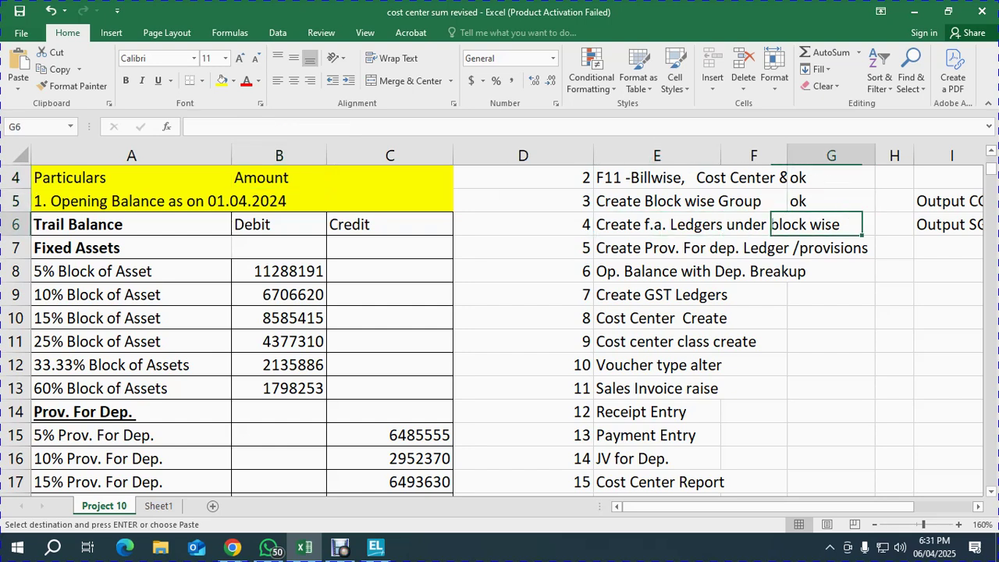
type("OK")
key("Return")
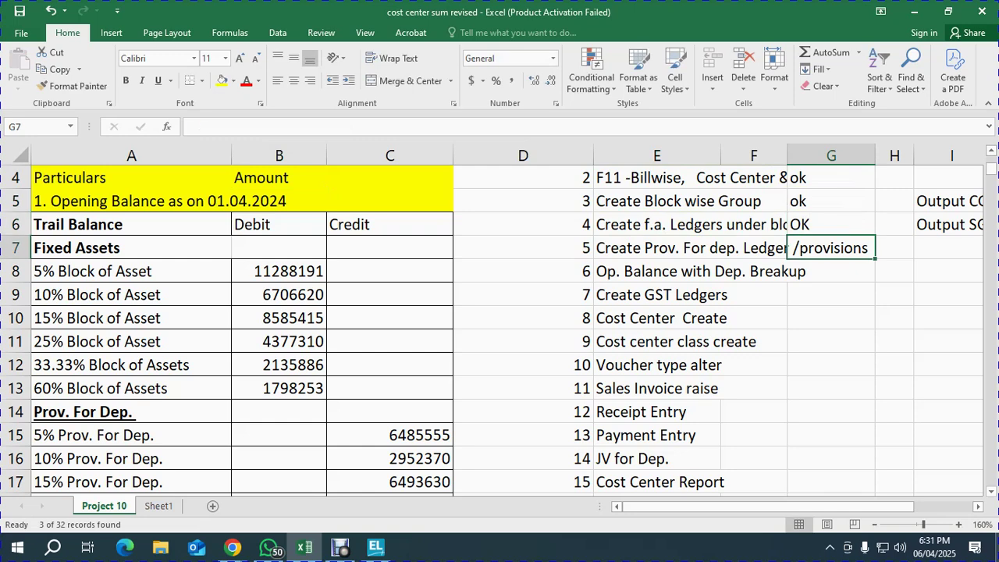
Mark the Create Prov. For dep. Ledger /provisions step with "OK" in cell G7
left_click(753, 248)
key("Left")
key("Left")
key("Right")
key("Right")
key("Right")
type("OK")
key("Return")
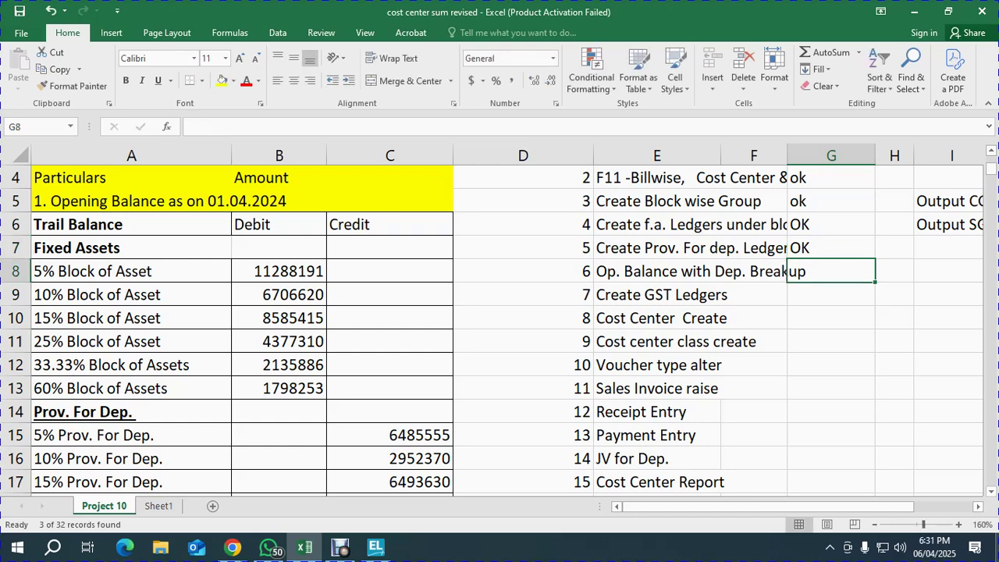
Check the following project step in row 8, Op. Balance with Dep. Breakup
key("Left")
key("Left")
key("Left")
key("Right")
key("Right")
key("Right")
key("Left")
key("Left")
key("Left")
key("Right")
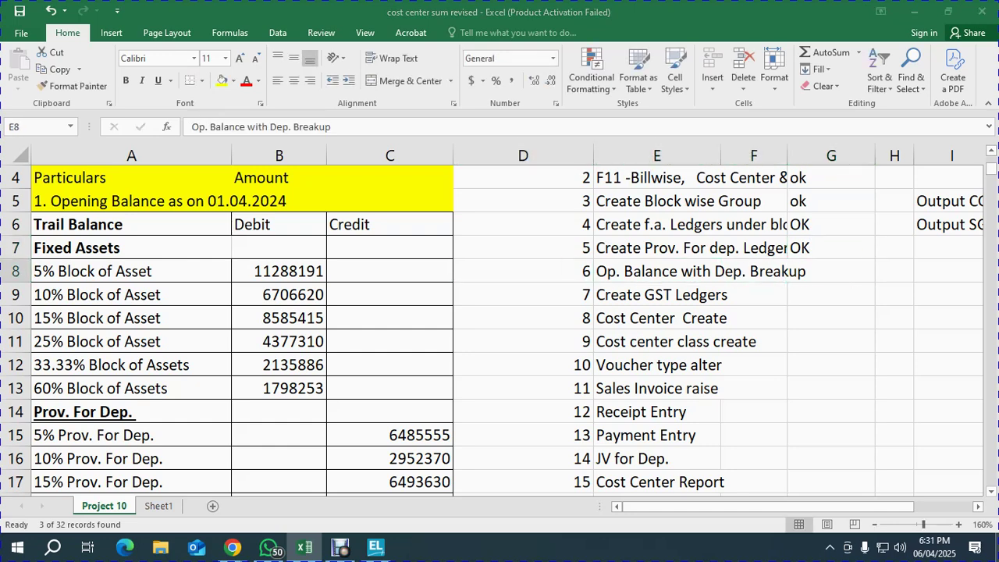
Return to TallyPrime and start creating multiple ledgers under the group PROV. FOR DEP
key("alt+Tab")
key("Escape")
key("Escape")
key("Escape")
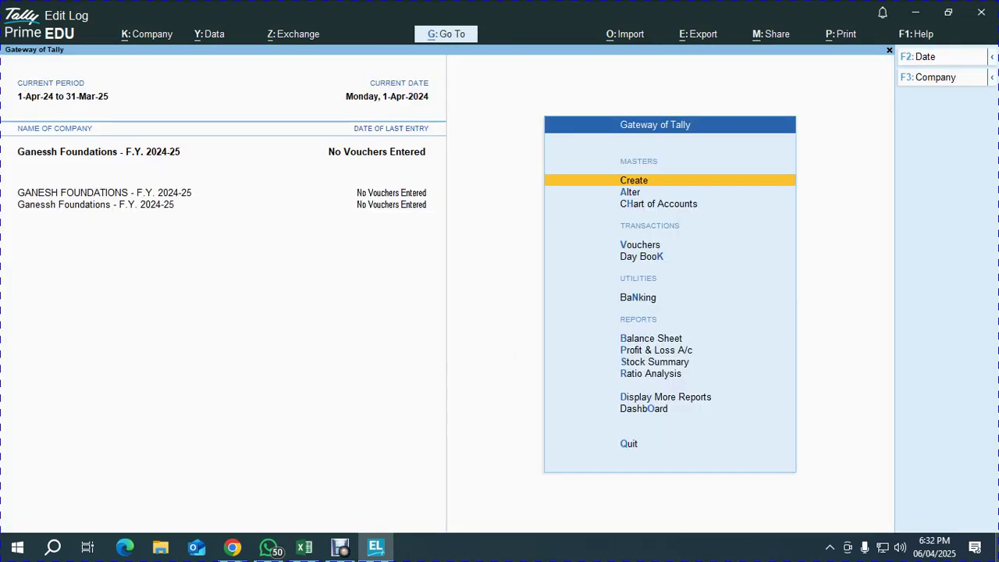
key("Down")
key("Down")
key("Return")
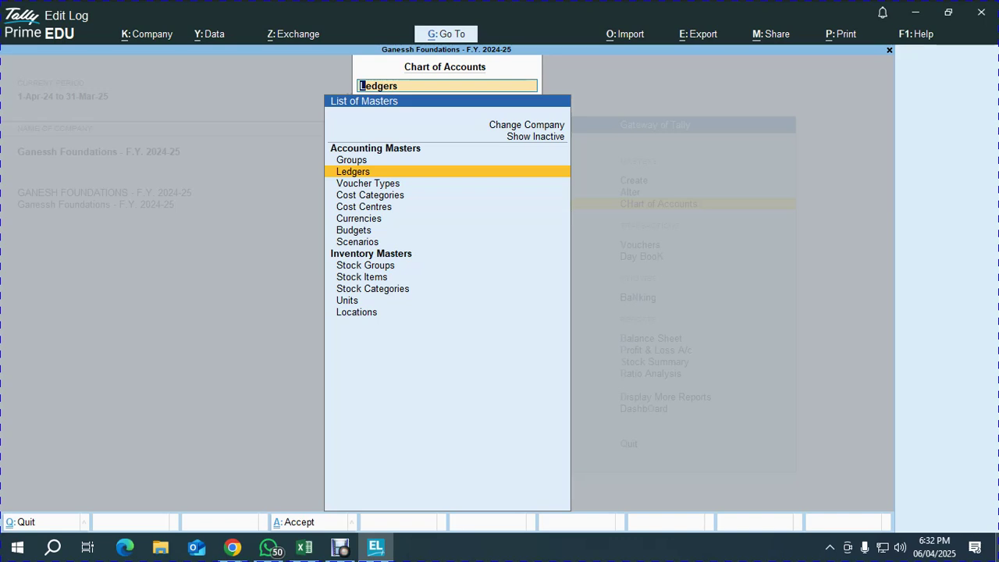
key("Return")
key("alt+h")
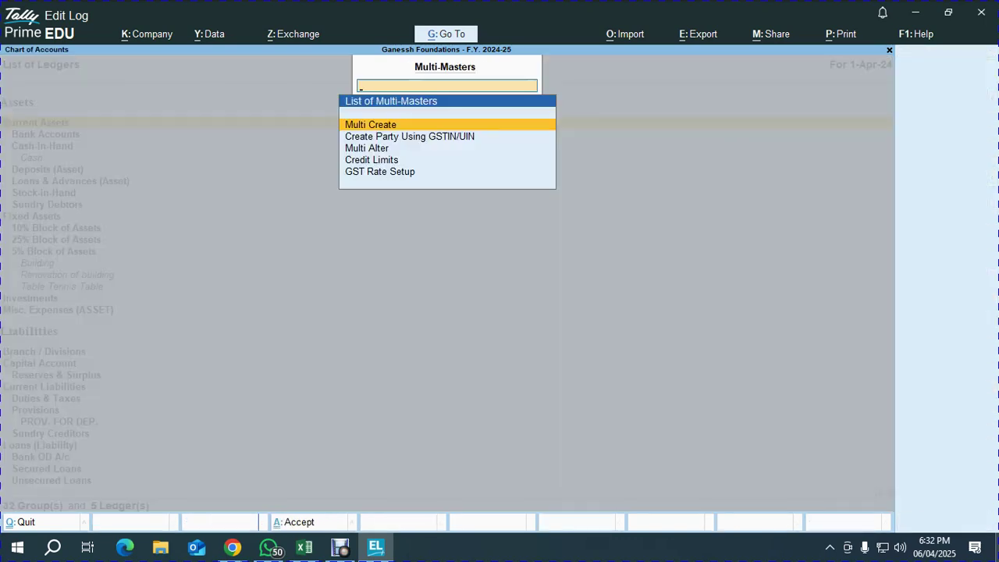
key("Return")
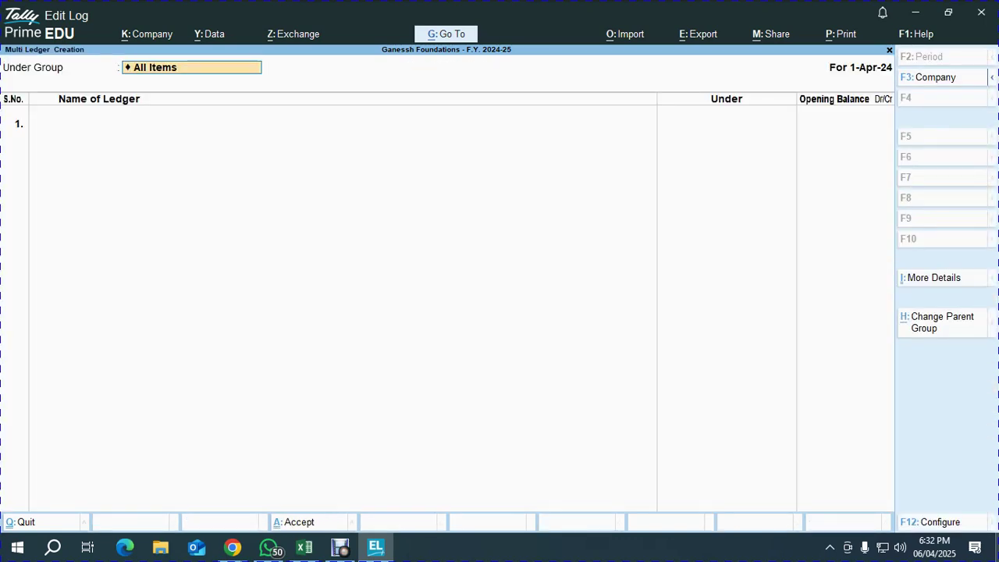
type("PROV")
key("Return")
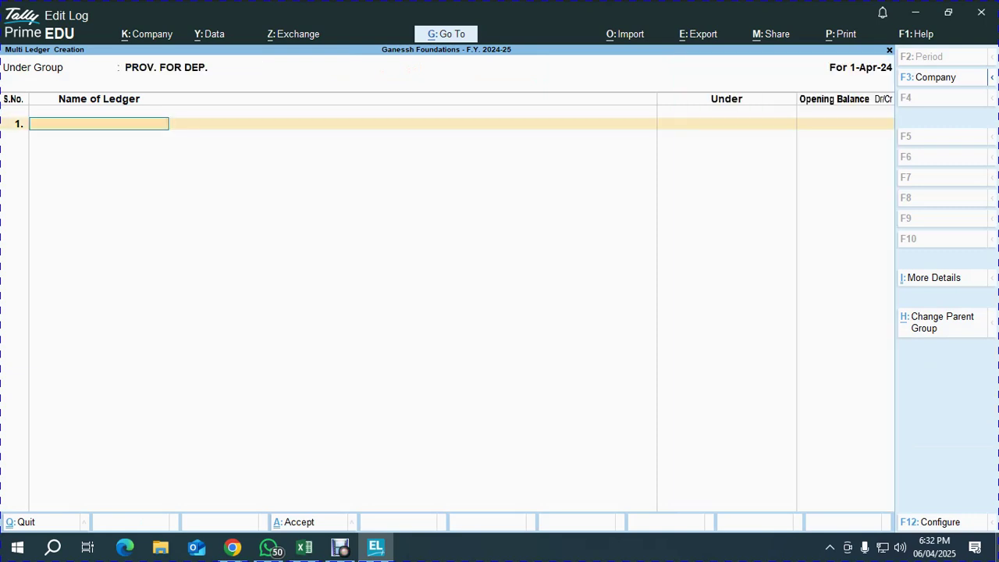
Enter the ledger 5% PROV FOR DEP with a credit opening balance of 64,85,555 copied from Excel cell C15
type("5% PROV FOR DE")
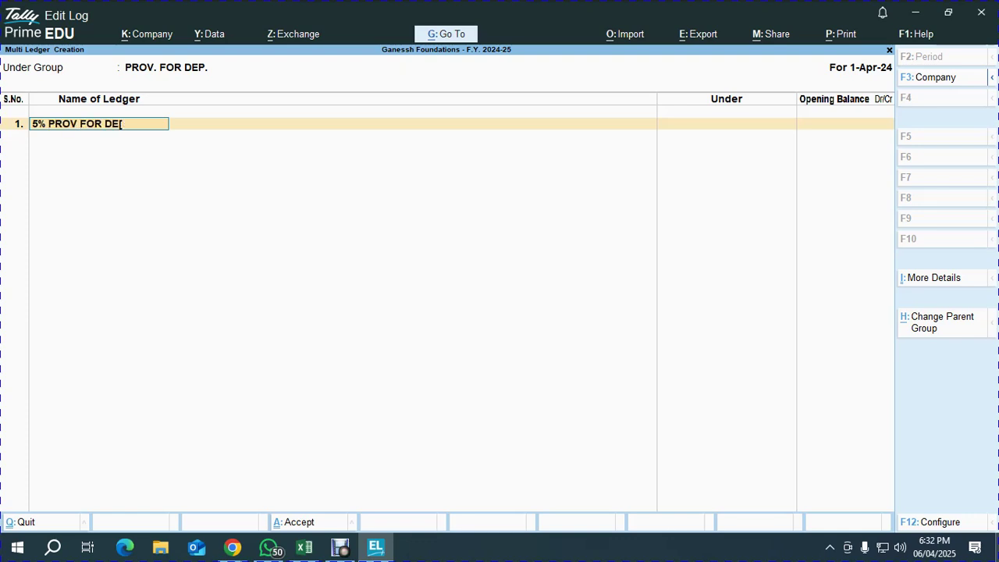
key("Return")
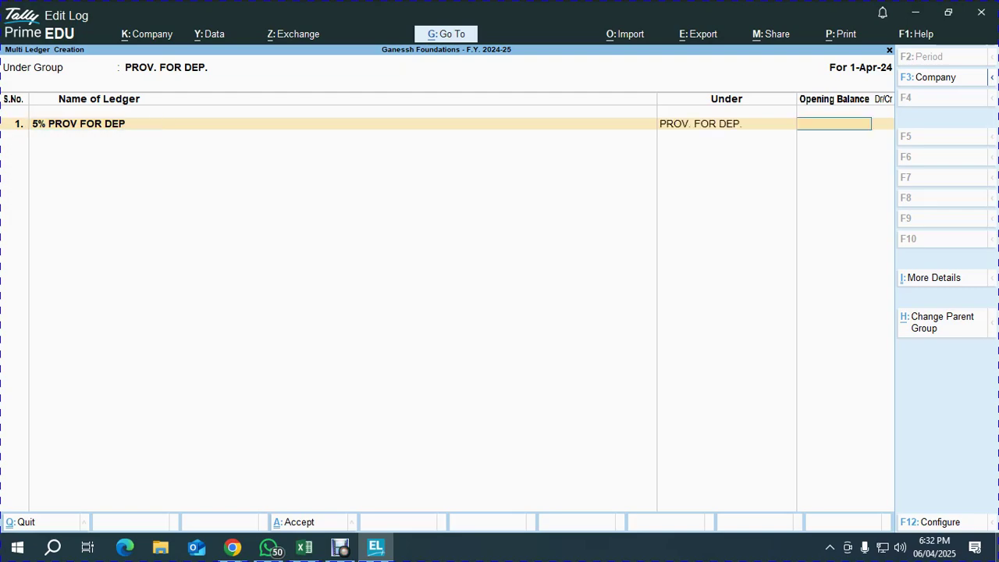
key("alt+Tab")
scroll(500, 313, "down", 2)
scroll(499, 328, "down", 5)
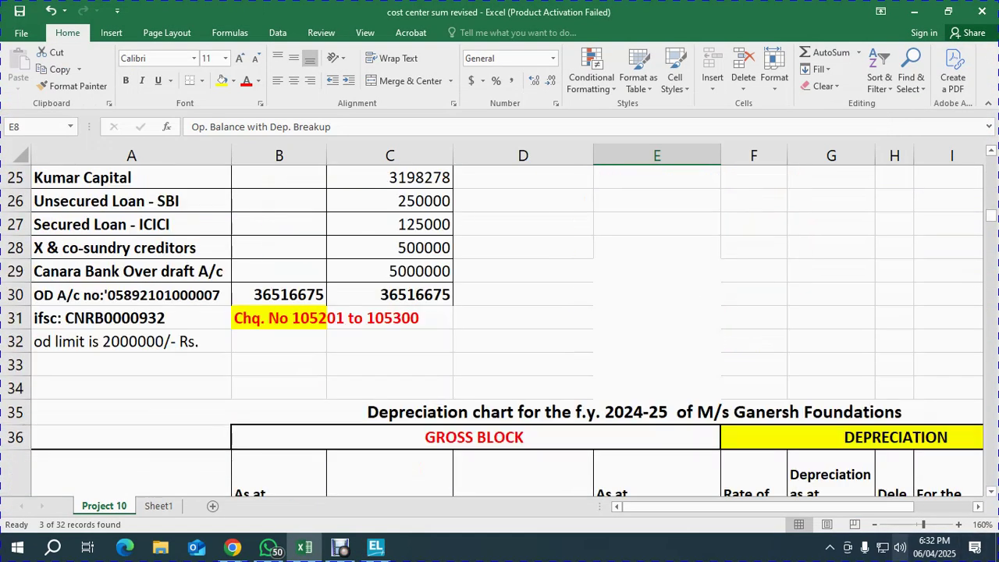
scroll(500, 328, "up", 3)
scroll(499, 328, "up", 1)
scroll(499, 328, "up", 1)
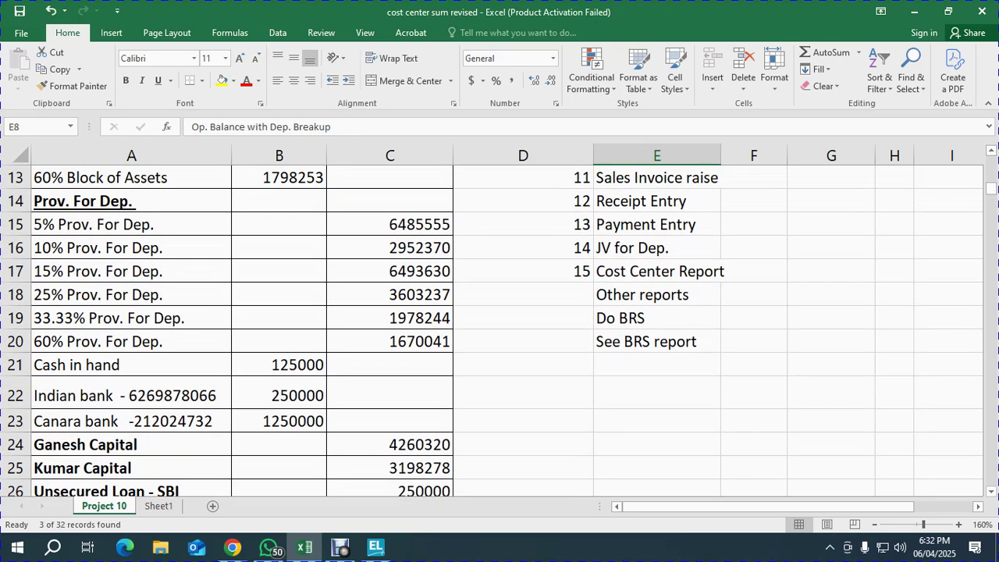
left_click(389, 201)
left_click(389, 224)
key("ctrl+c")
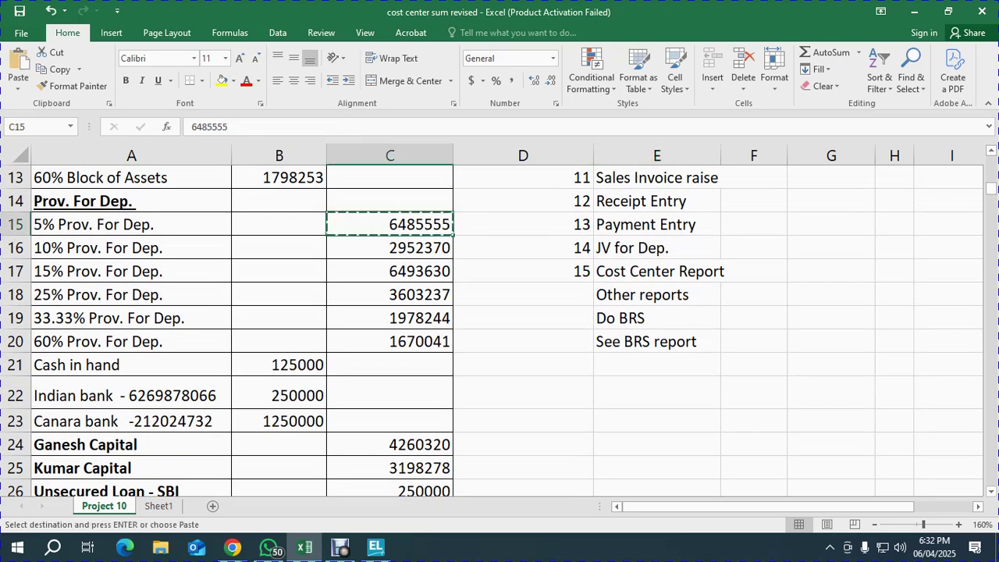
key("alt+Tab")
key("ctrl+alt+v")
key("Return")
key("Return")
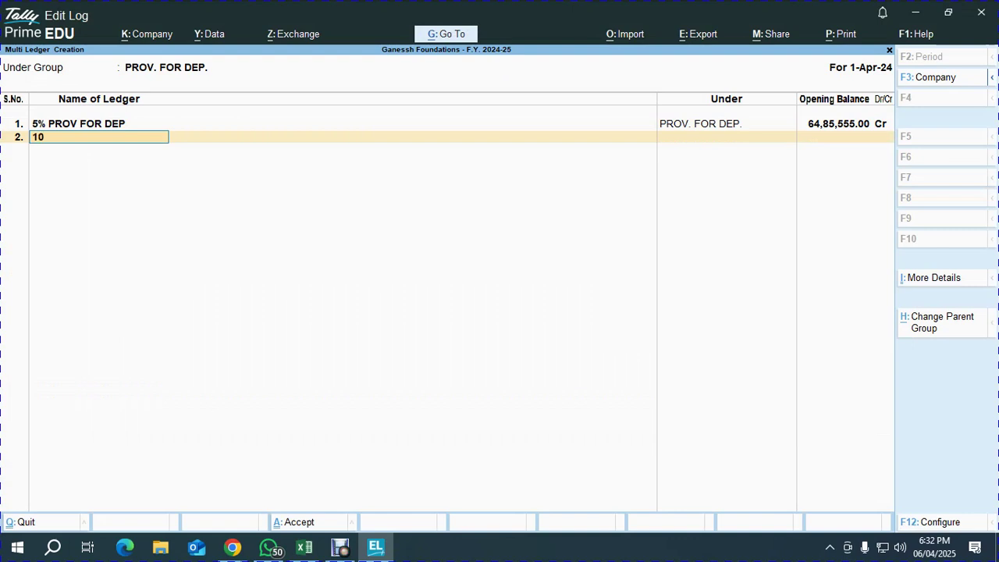
Try to add the ledger 10% PROV FOR DEP with opening balance 2952370 from Excel cell C16, and abandon the multi-ledger entry
type("10% PROV FOR DEP")
key("Return")
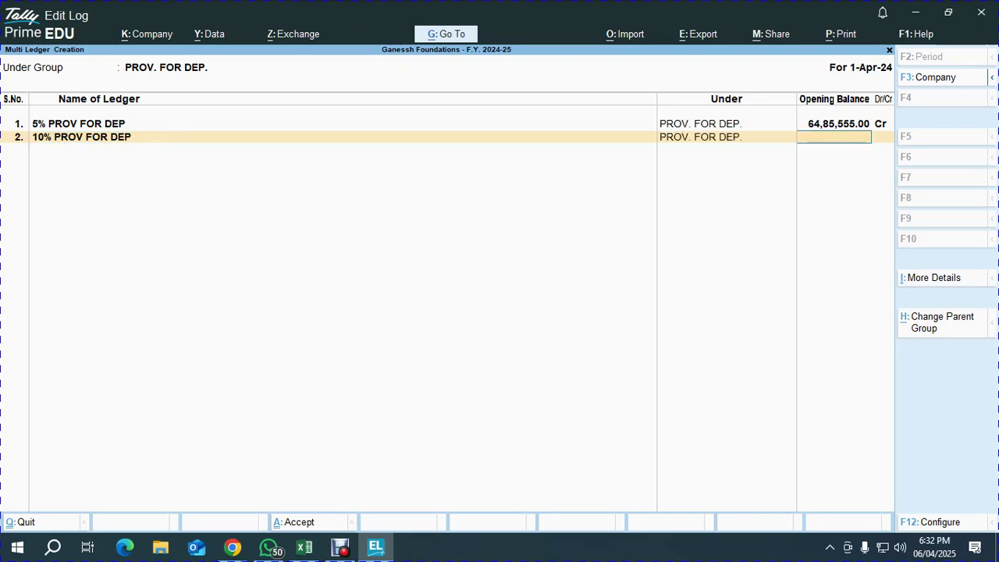
key("alt+Tab")
left_click(523, 224)
left_click(390, 225)
left_click(389, 247)
key("ctrl+c")
key("alt+Tab")
key("ctrl+alt+v")
key("Return")
key("Return")
key("Escape")
key("Return")
key("Escape")
key("Escape")
Open the list of ledgers for alteration
key("Up")
key("Up")
key("Down")
key("Return")
key("Down")
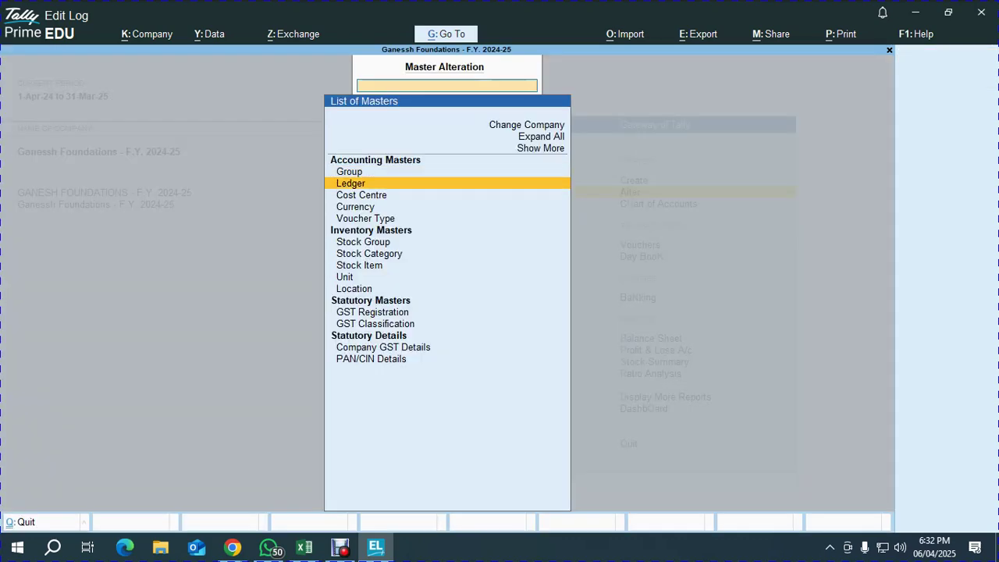
key("Return")
Try to set the Cash ledger's opening balance to 1,25,000 Dr from the Excel trial balance, and quit the alteration
key("Down")
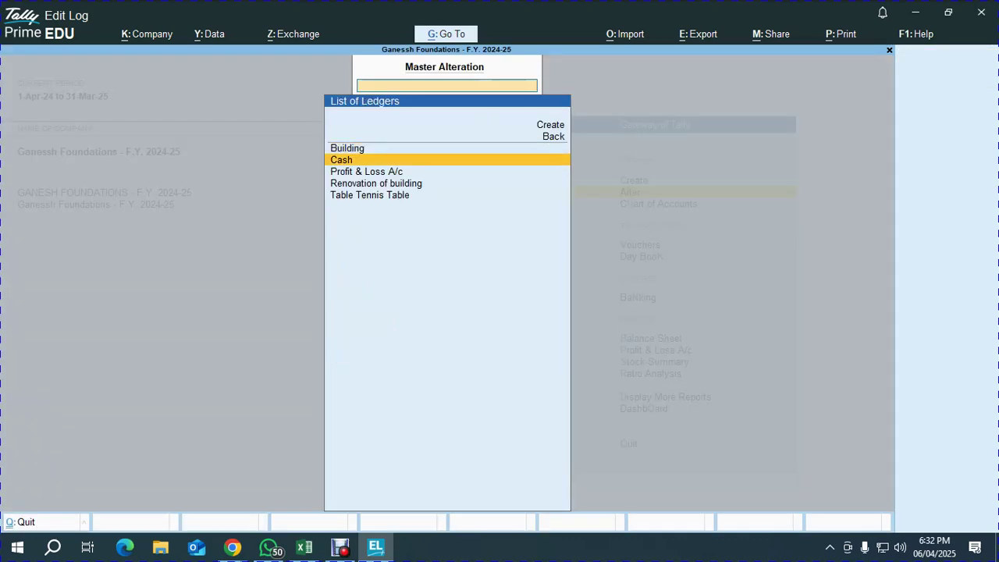
key("Return")
key("alt+Tab")
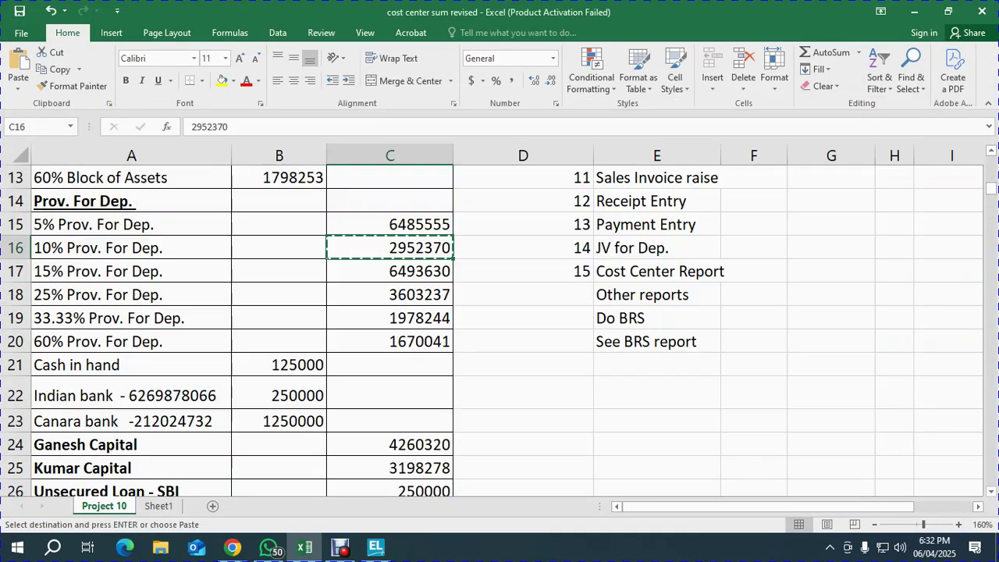
left_click(279, 365)
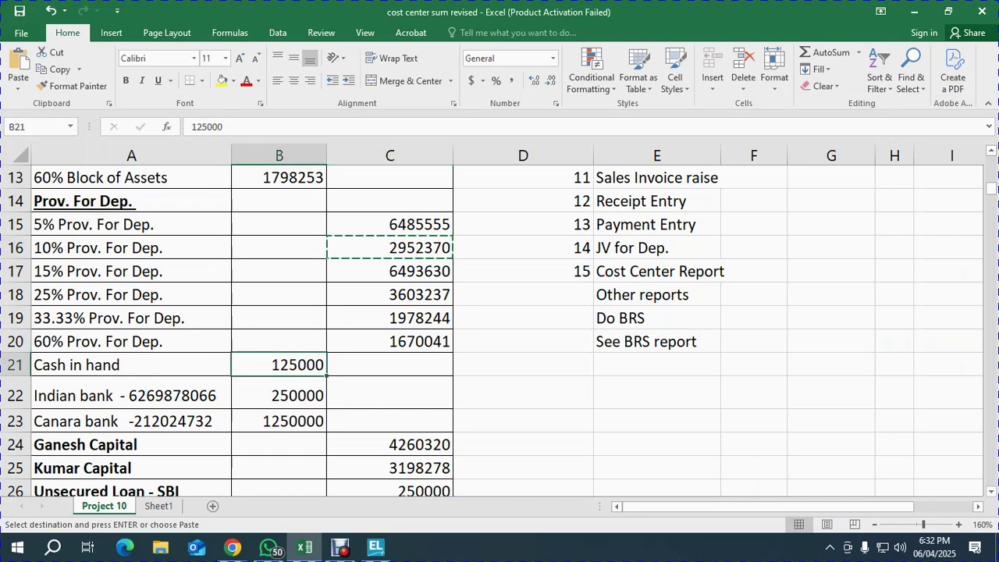
key("alt+Tab")
type("1,25,000")
key("Return")
key("Return")
key("Return")
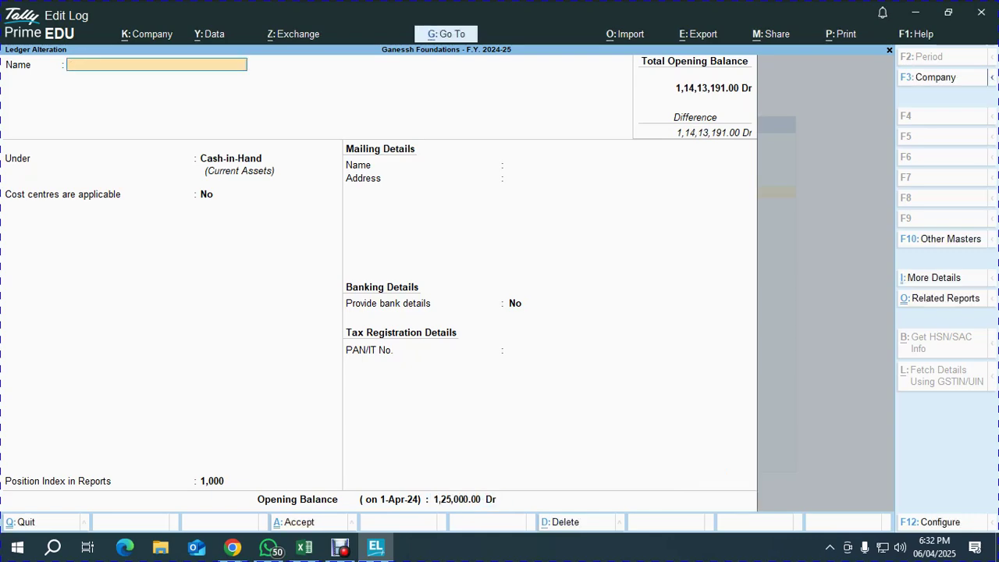
key("Escape")
key("Return")
Switch to Excel and examine the trial balance rows for the bank accounts, capital, loans and Canara Bank overdraft details
key("alt+Tab")
key("Down")
key("Down")
key("Up")
key("Down")
key("Down")
key("Down")
key("Right")
key("Right")
key("Up")
key("Left")
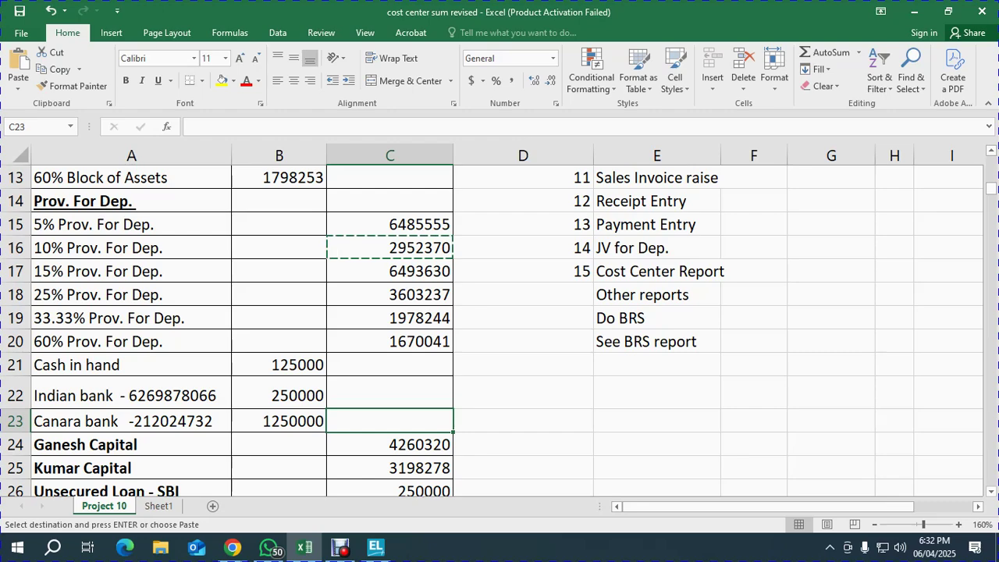
key("Down")
key("Down")
key("Down")
key("Down")
key("Down")
key("Down")
key("Down")
key("Down")
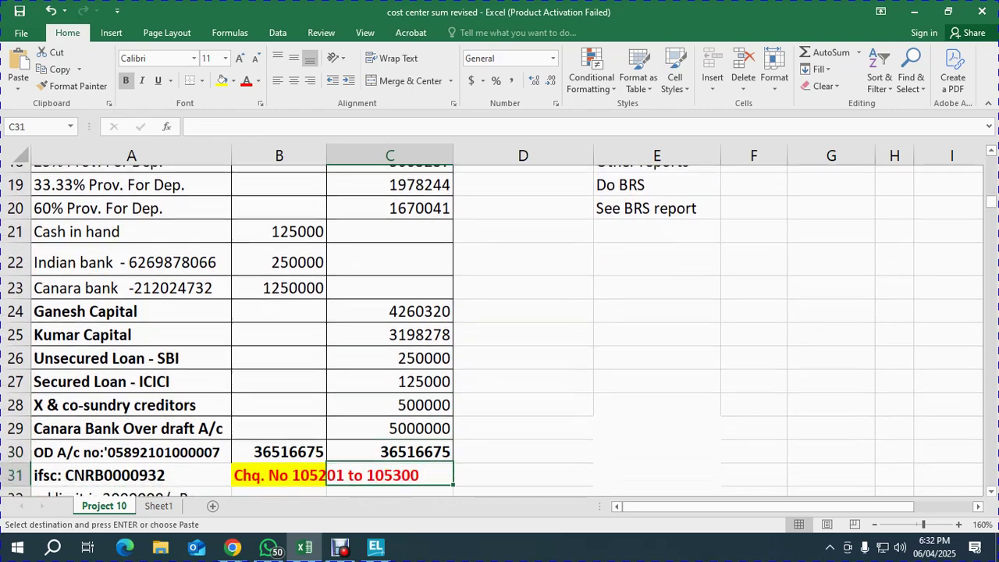
key("Left")
key("Up")
key("Up")
key("Left")
key("Up")
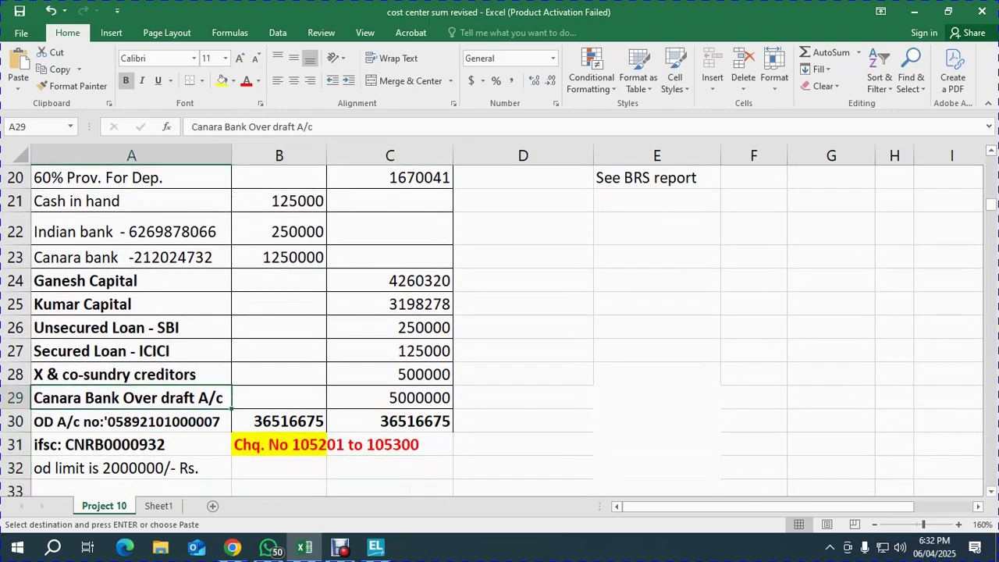
Switch to TallyPrime and start a new ledger named CANAR BANK OD under the group Bank OD A/c
key("alt+Tab")
key("Up")
key("Up")
key("Up")
key("Return")
type("CANAR BANK OD")
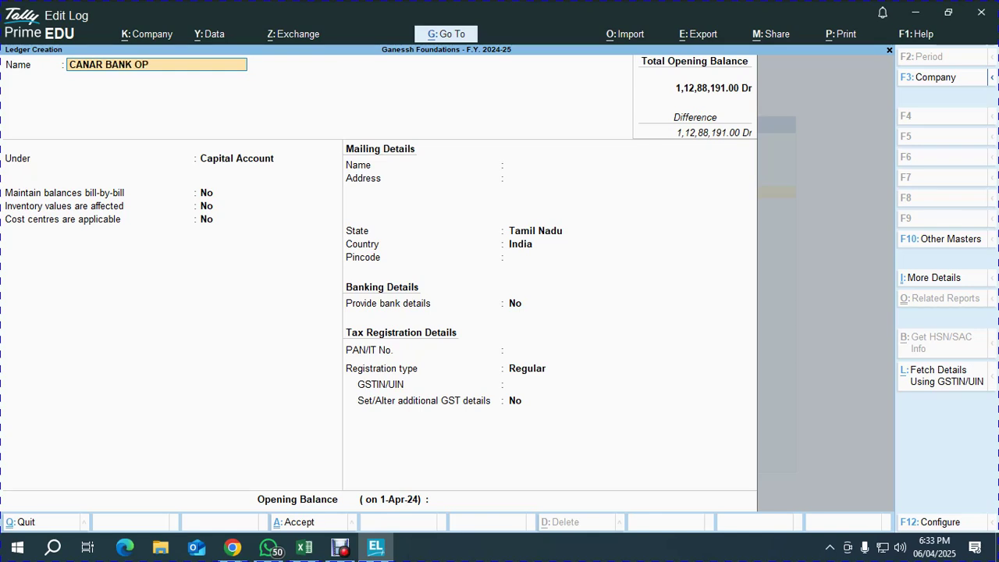
key("Return")
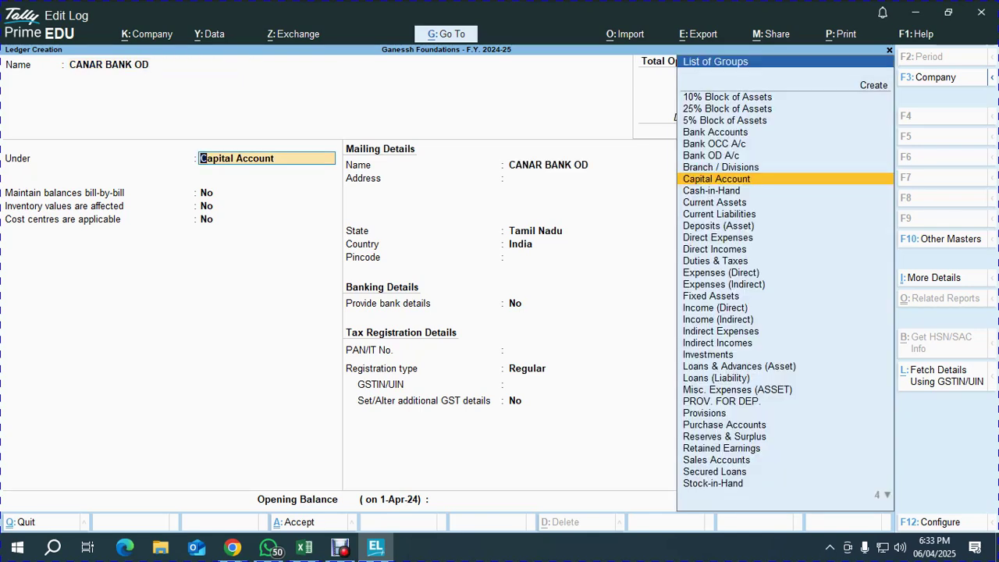
type("od")
key("Return")
key("Return")
key("Return")
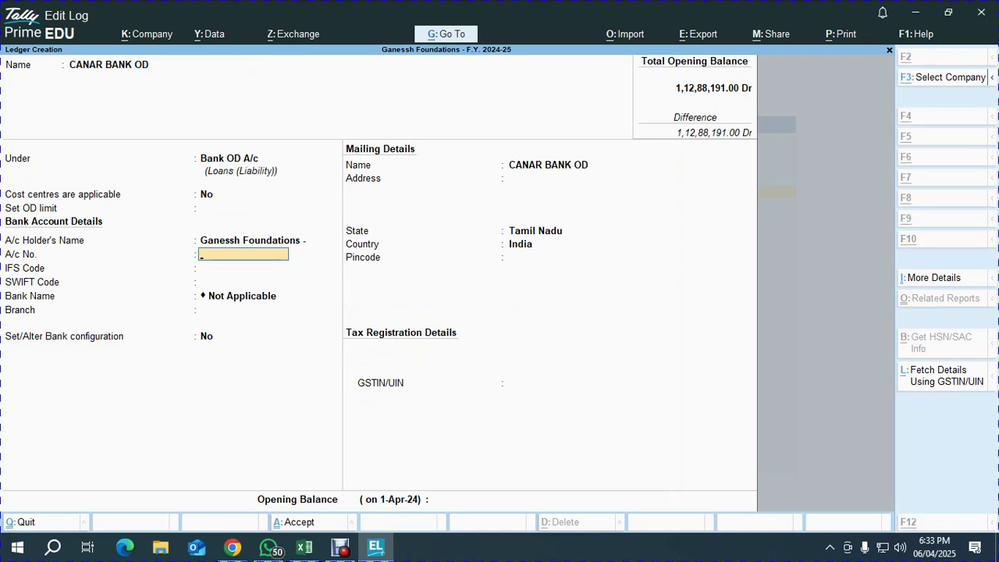
Copy the overdraft account number from Excel cell A30 into the A/c No. field of the CANAR BANK OD ledger
key("alt+Tab")
left_click(126, 421)
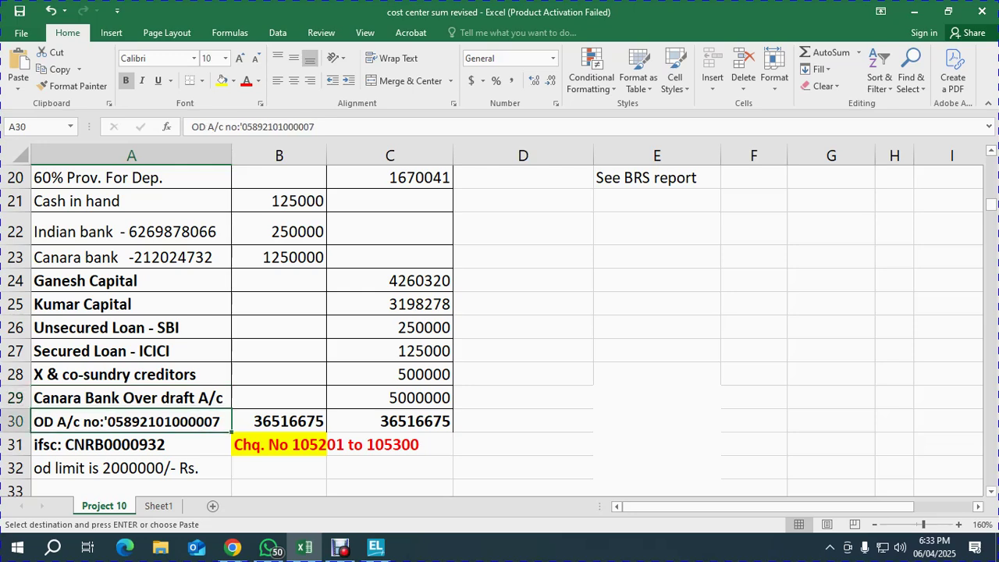
key("F2")
key("shift+Left")
key("shift+Left")
key("shift+Left")
key("shift+Left")
key("shift+Left")
key("shift+Left")
key("shift+Left")
key("shift+Left")
key("shift+Left")
key("shift+Left")
key("shift+Left")
key("shift+Left")
key("shift+Left")
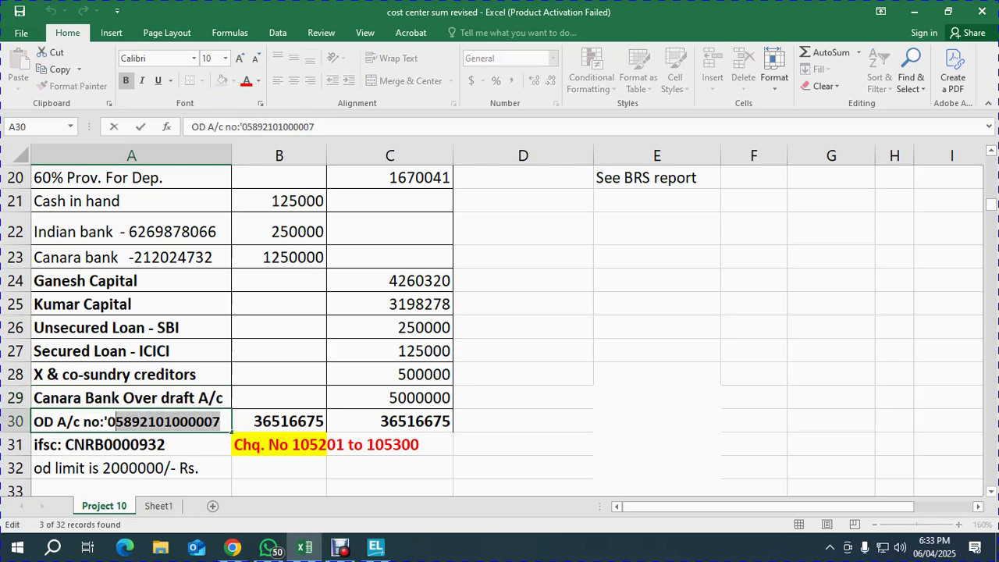
key("shift+Left")
key("ctrl+c")
key("alt+Tab")
key("ctrl+v")
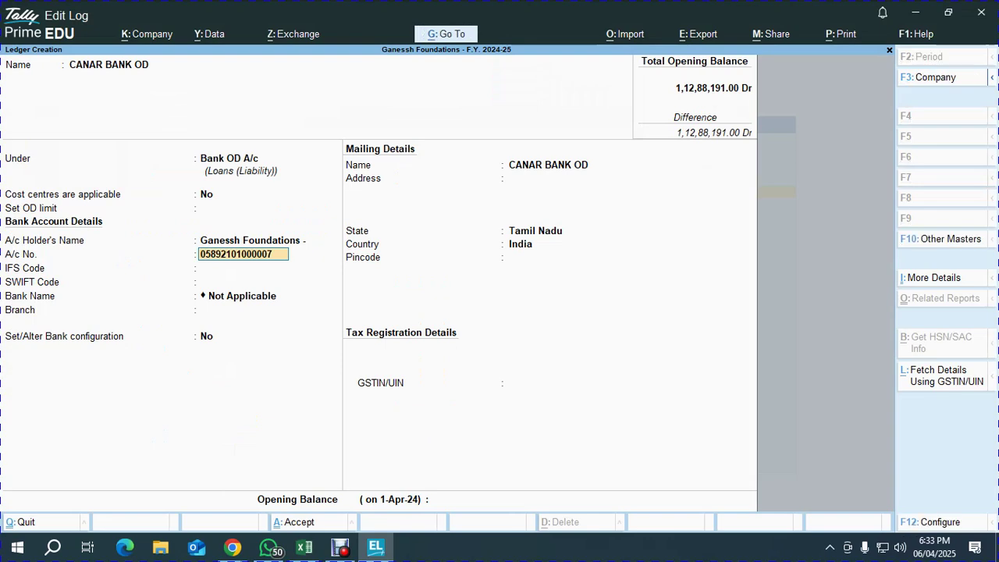
key("Return")
Copy the IFSC CNRB0000932 from Excel cell A31 into the ledger's IFS Code field
key("alt+Tab")
key("Return")
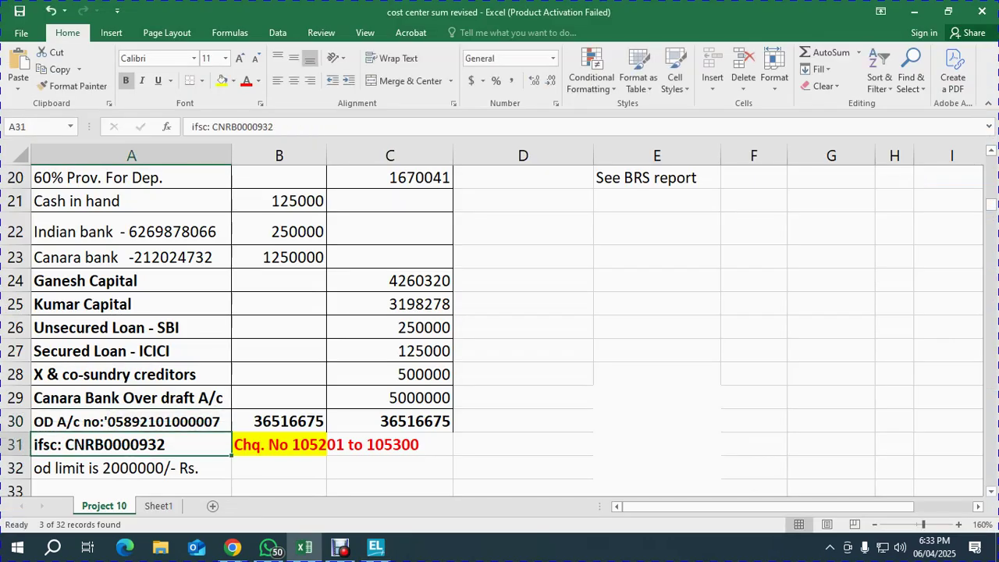
key("F2")
key("Home")
key("shift+Left")
key("shift+Left")
key("shift+Left")
key("shift+Left")
key("shift+Left")
key("shift+Left")
key("shift+Left")
key("shift+Left")
key("shift+Left")
key("shift+Left")
key("shift+Left")
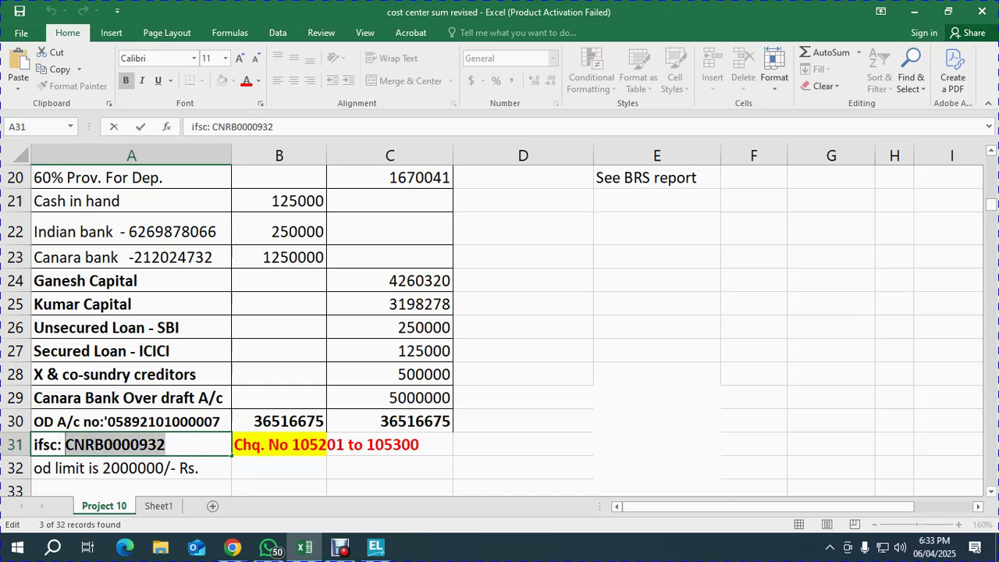
key("ctrl+c")
key("alt+Tab")
key("ctrl+v")
key("Return")
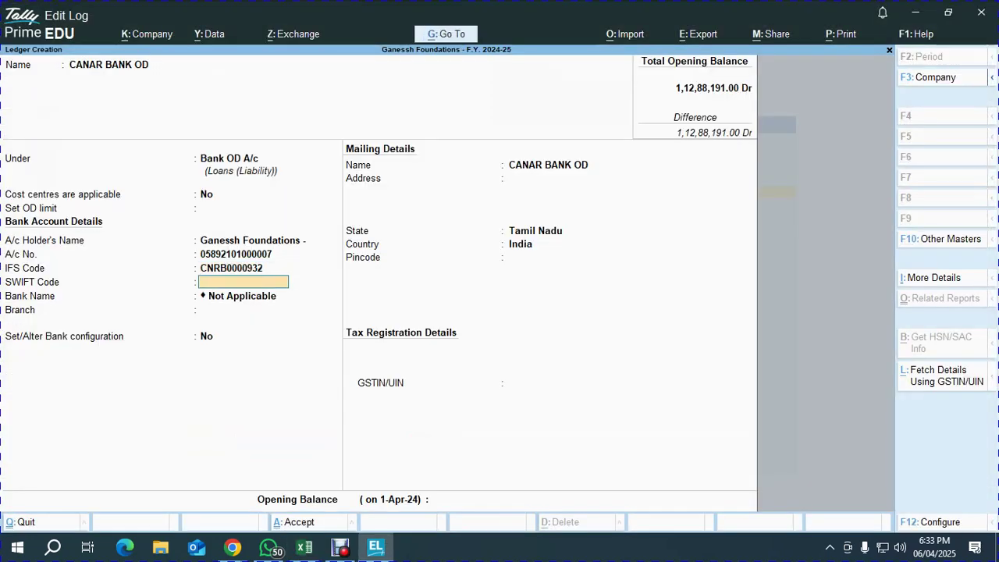
Set the branch to EGMORE and turn on the bank configuration with the cheque book range option set to Yes
key("Return")
type("EGMO")
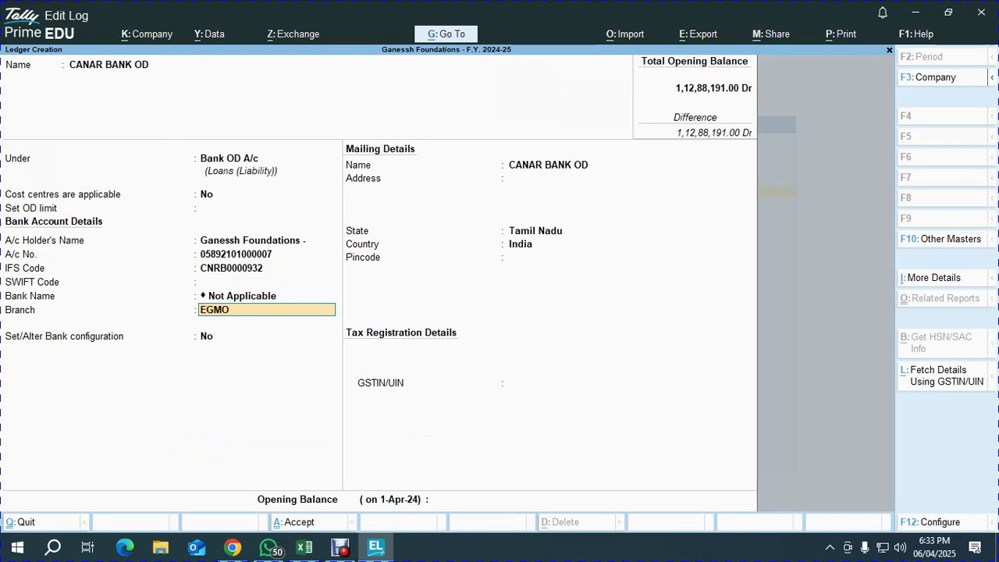
key("Return")
type("Y")
key("Return")
key("Return")
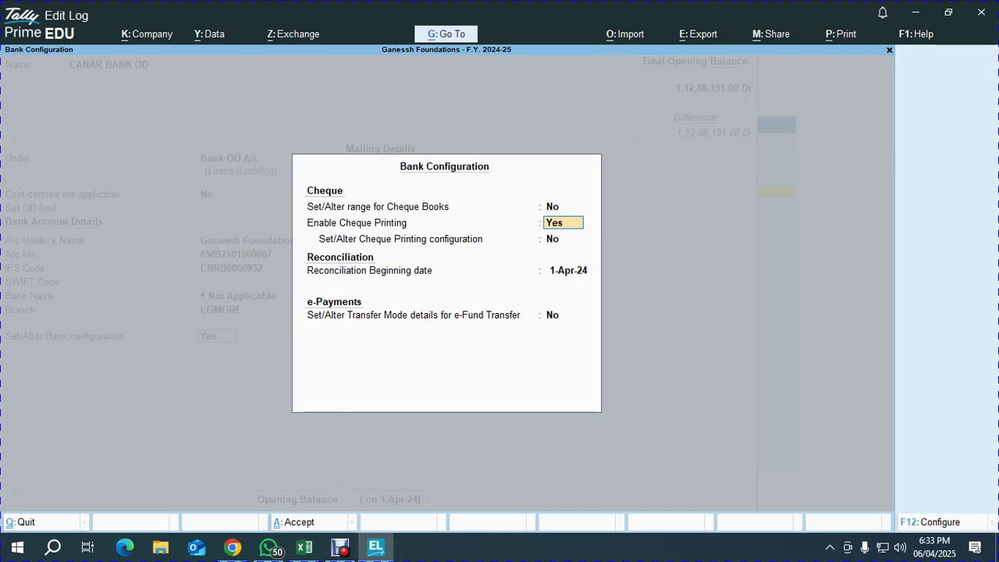
key("Up")
type("Y")
key("Return")
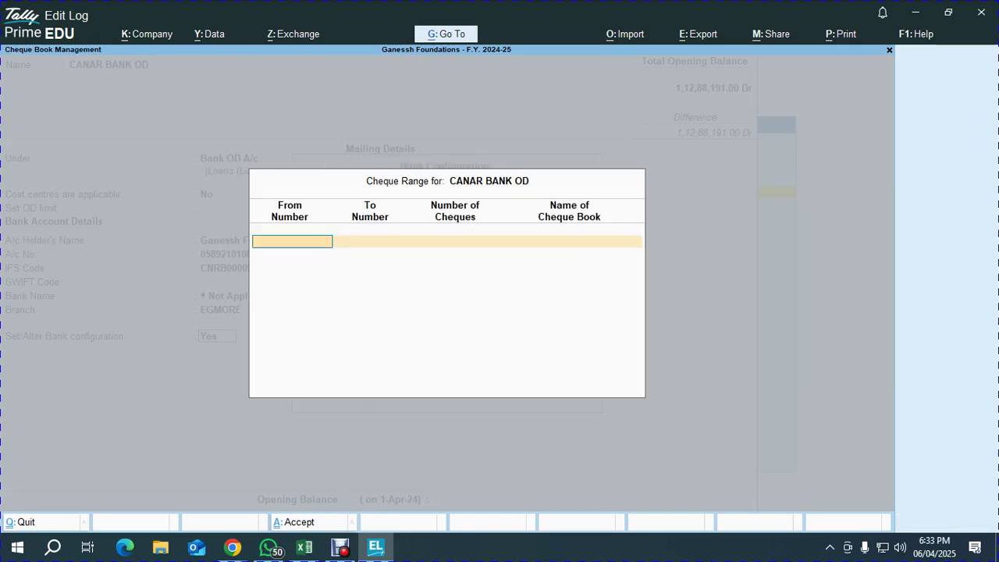
Define the cheque range from 105201 to 105300 with the cheque book name BOOK NO: 1
key("alt+Tab")
key("alt+Tab")
type("105201")
key("Return")
type("105300")
key("Return")
key("Return")
type("BOOK")
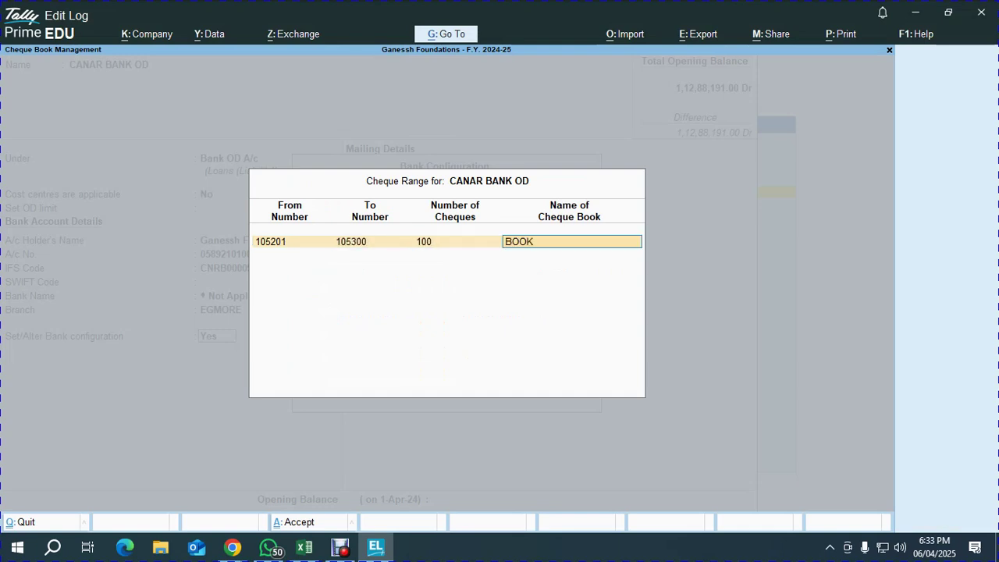
type(" NO: 1")
key("Return")
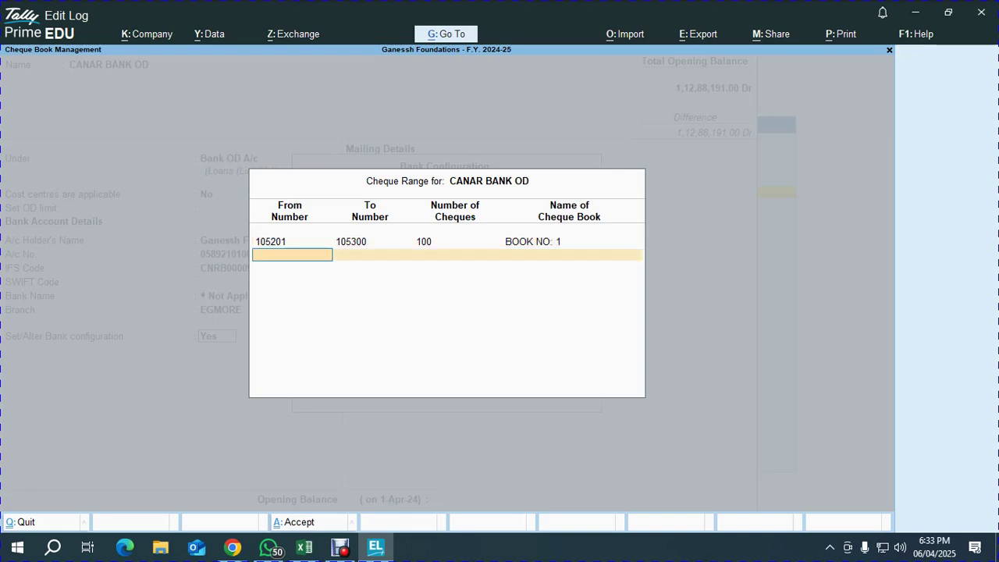
Accept the cheque range and the remaining default bank configuration options, and proceed to the ledger's opening balance
key("Return")
key("Return")
key("Return")
key("Return")
key("Return")
key("Return")
key("Return")
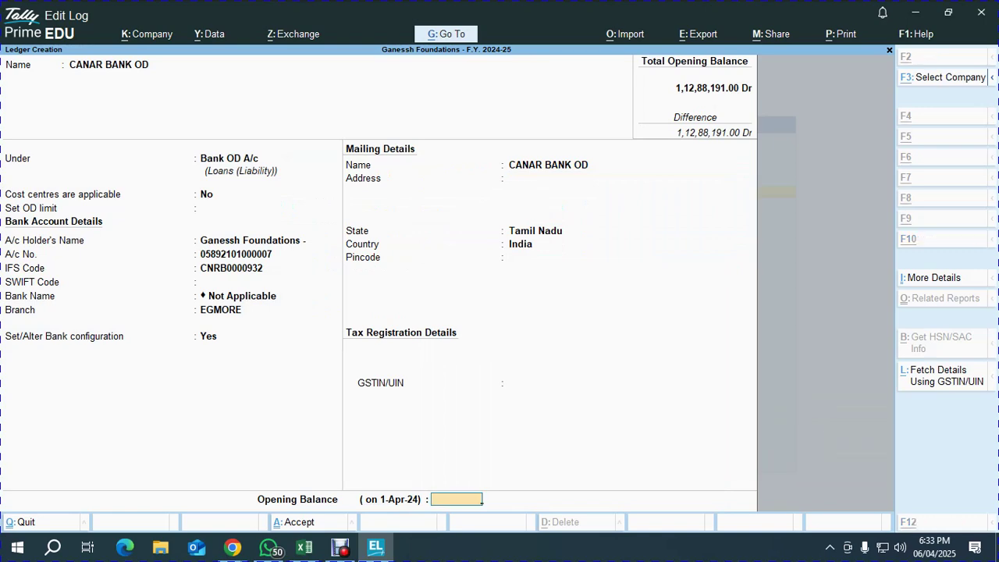
Copy the Canara Bank overdraft balance 5000000 from Excel cell C29 into the ledger's opening balance as a credit, and save the ledger
key("alt+Tab")
left_click(279, 444)
left_click(390, 444)
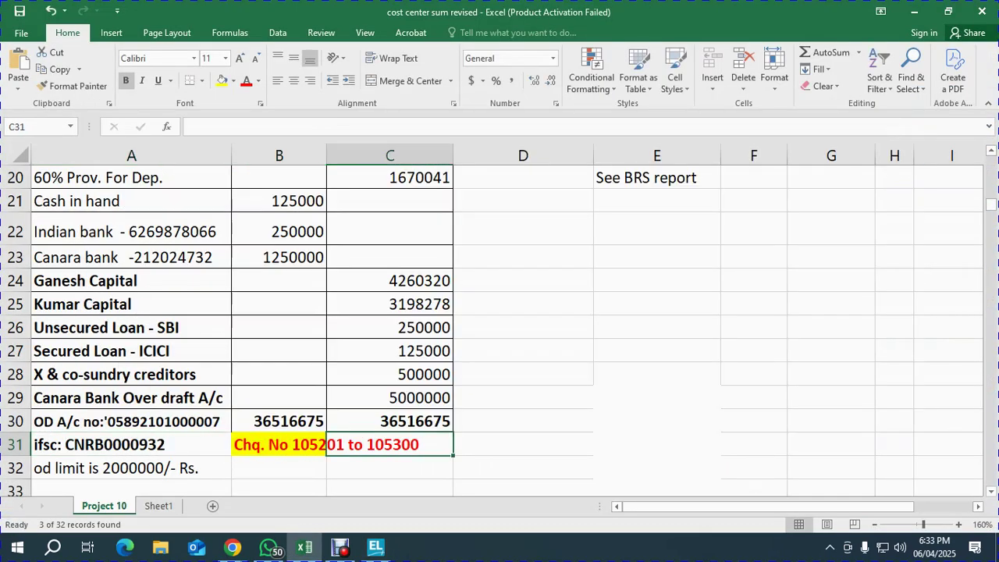
key("Up")
key("Up")
key("ctrl+c")
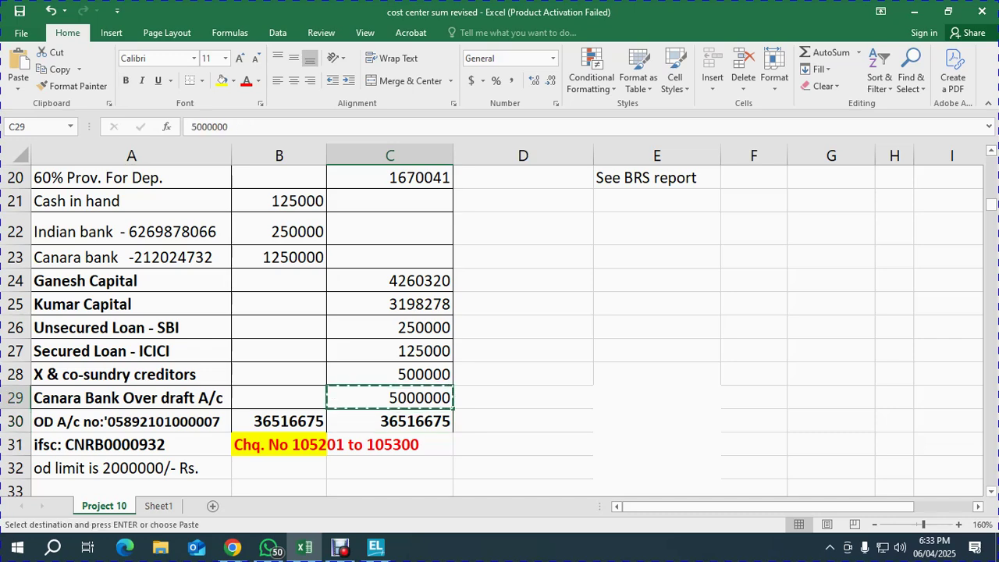
key("alt+Tab")
key("ctrl+alt+v")
key("Return")
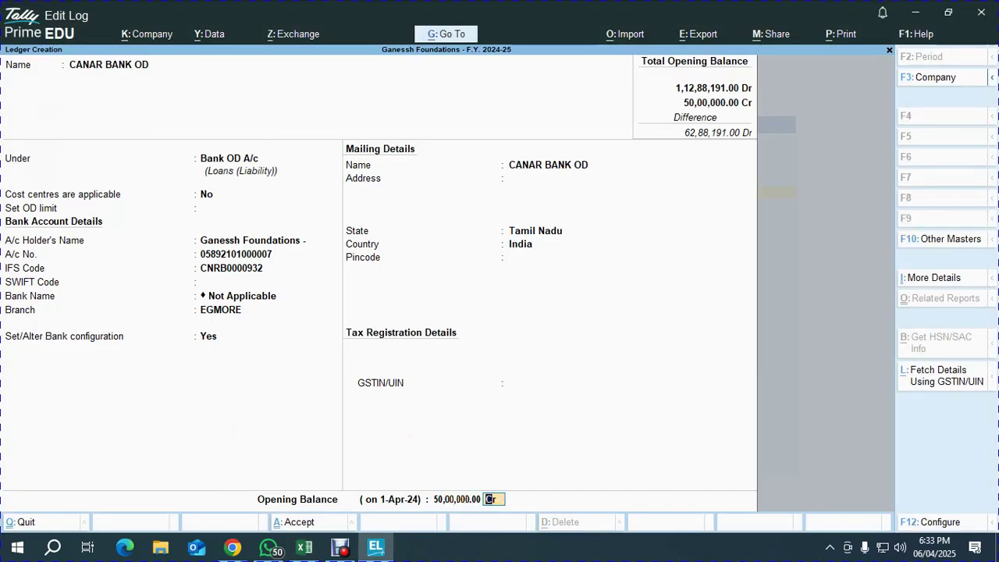
key("Return")
key("Return")
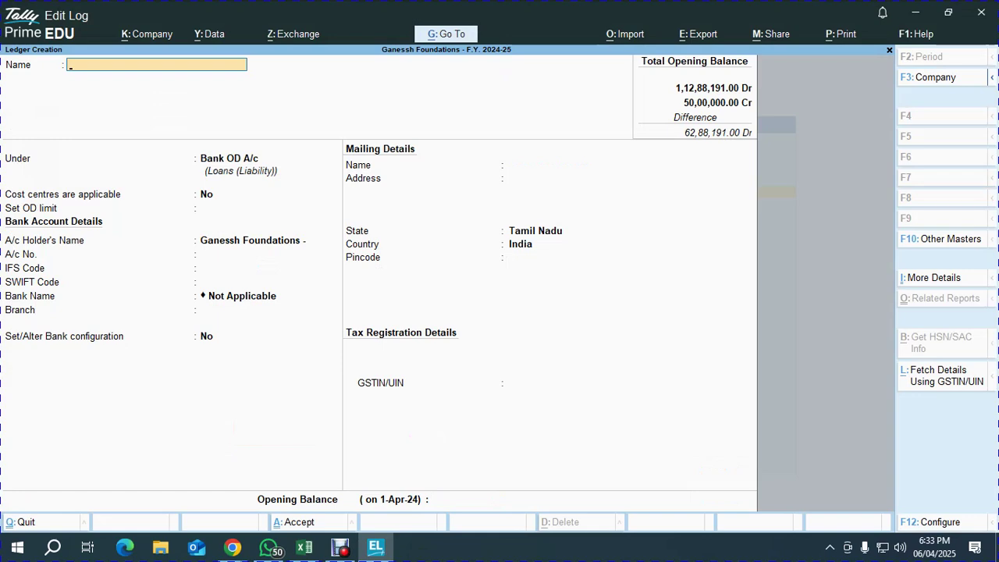
Leave ledger creation and delete the company Ganessh Foundations - F.Y. 2024-25
key("Escape")
key("Return")
key("Escape")
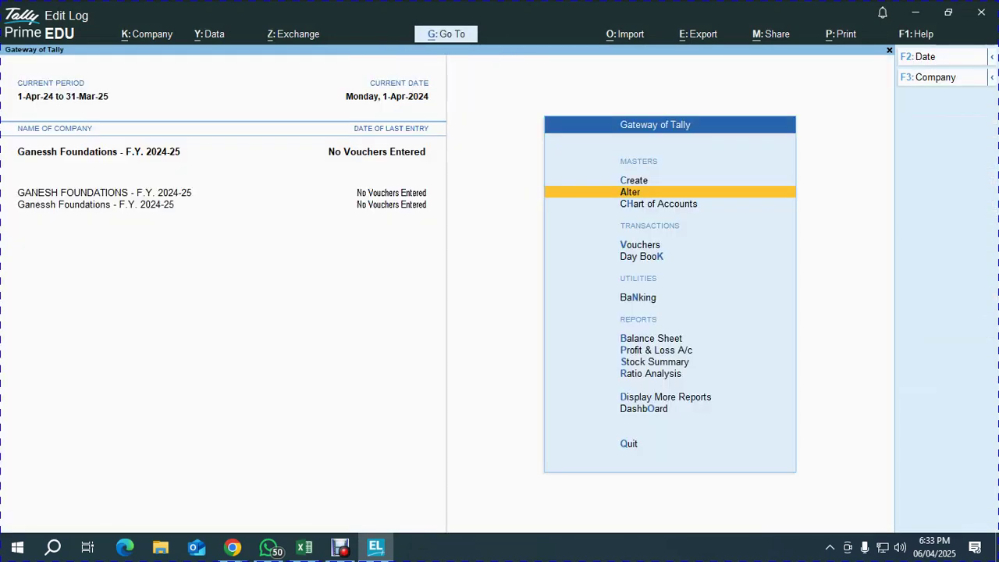
key("alt+k")
key("a")
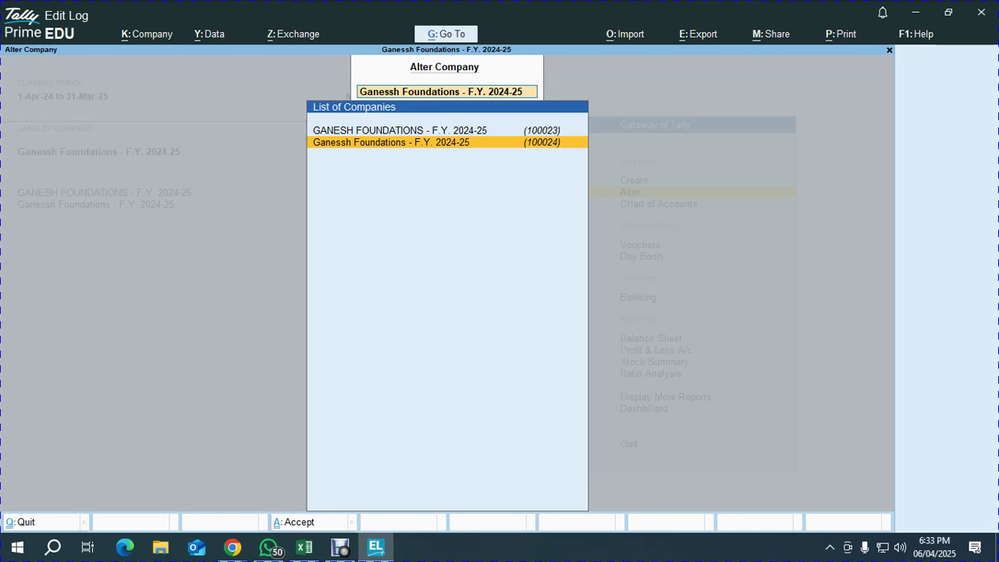
key("Return")
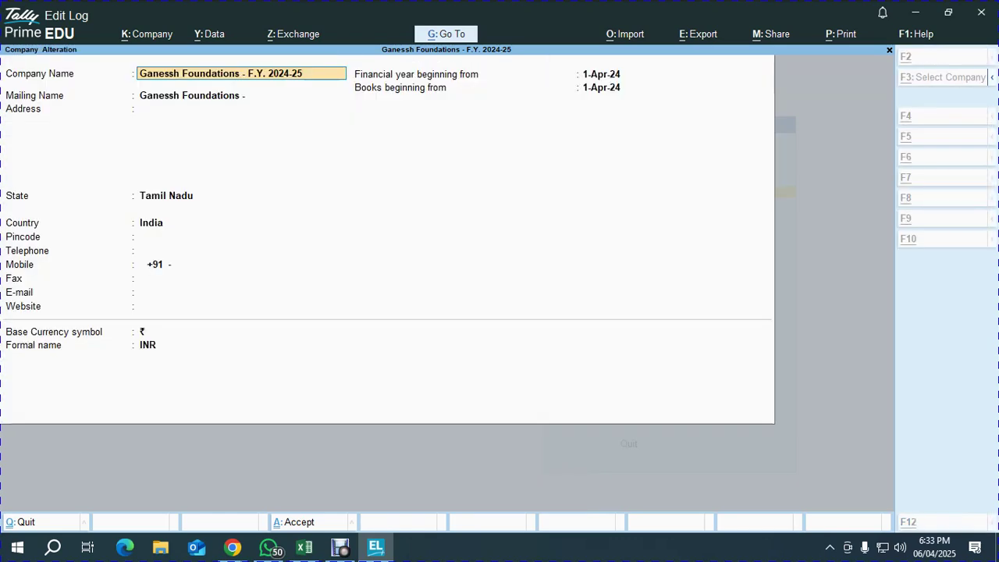
key("alt+d")
key("Return")
key("Return")
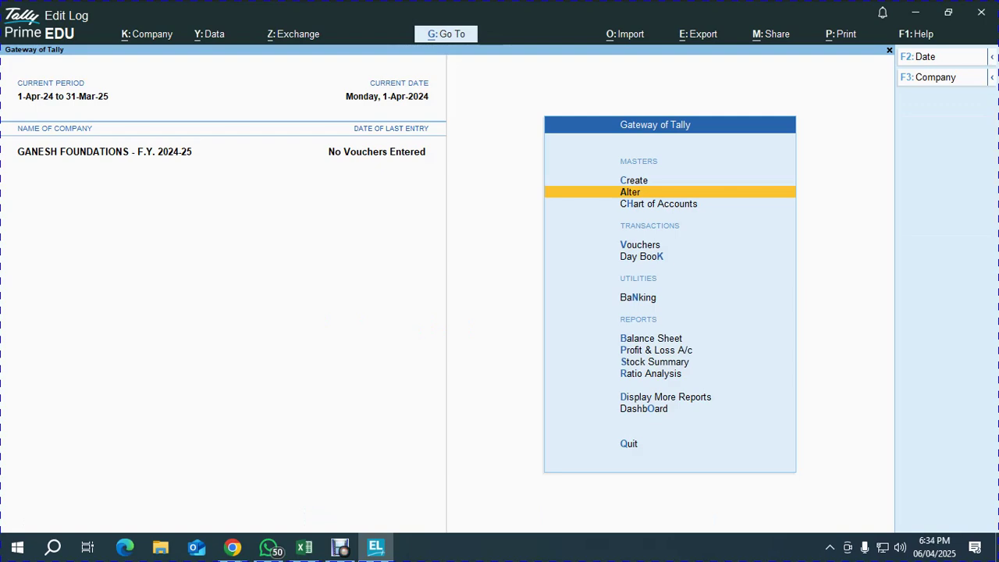
Review the balance sheet of GANESH FOUNDATIONS, and mark the step "Op. Balance with Dep. Breakup" as ok in the Excel sheet's STATUS column
key("b")
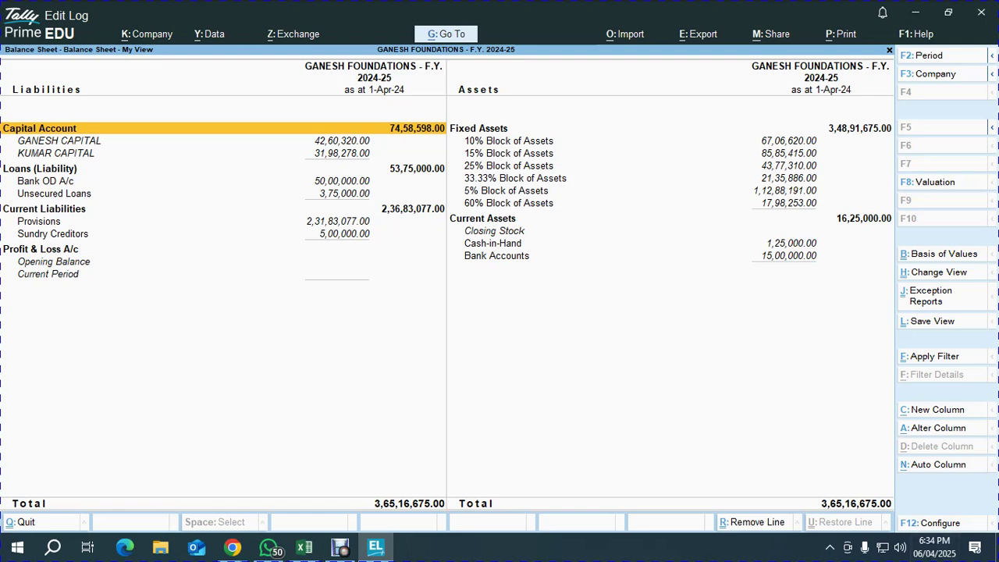
key("Escape")
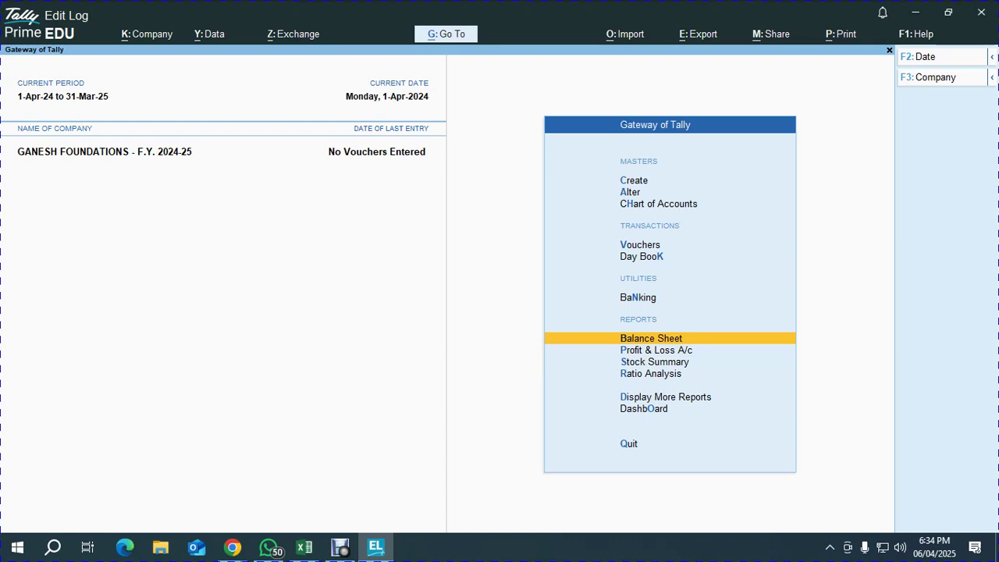
key("alt+Tab")
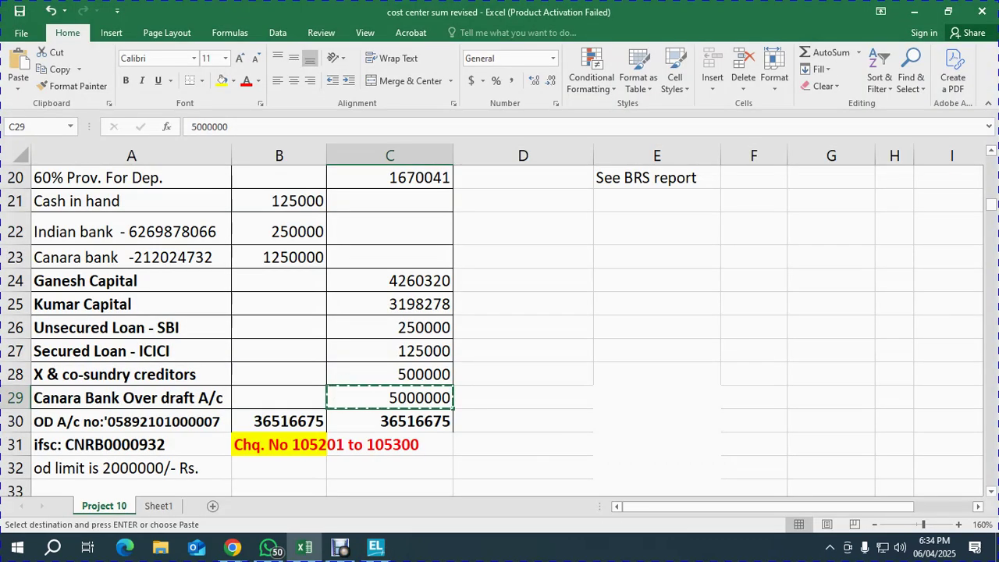
left_click(657, 351)
scroll(657, 350, "up", 7)
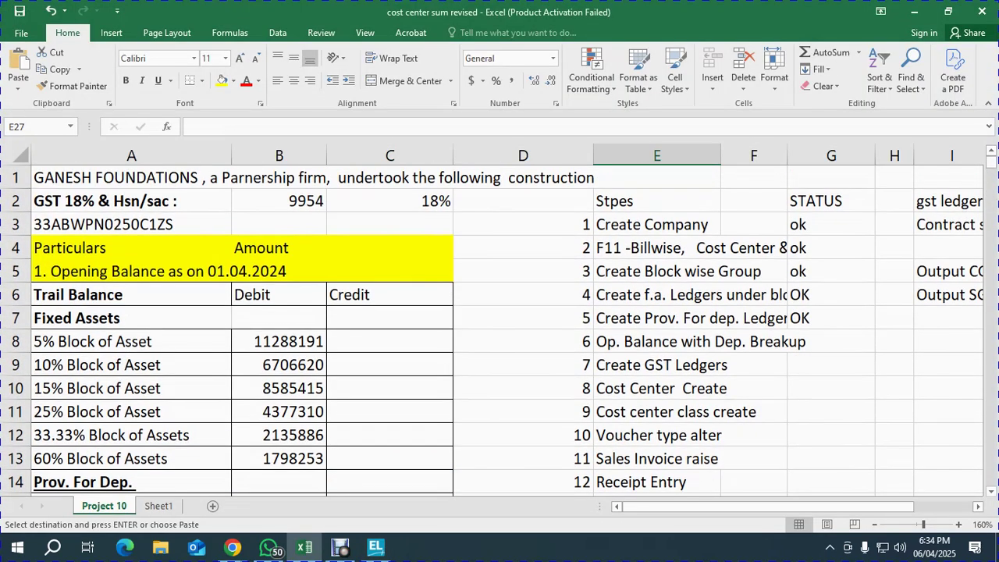
left_click(832, 341)
type("OK")
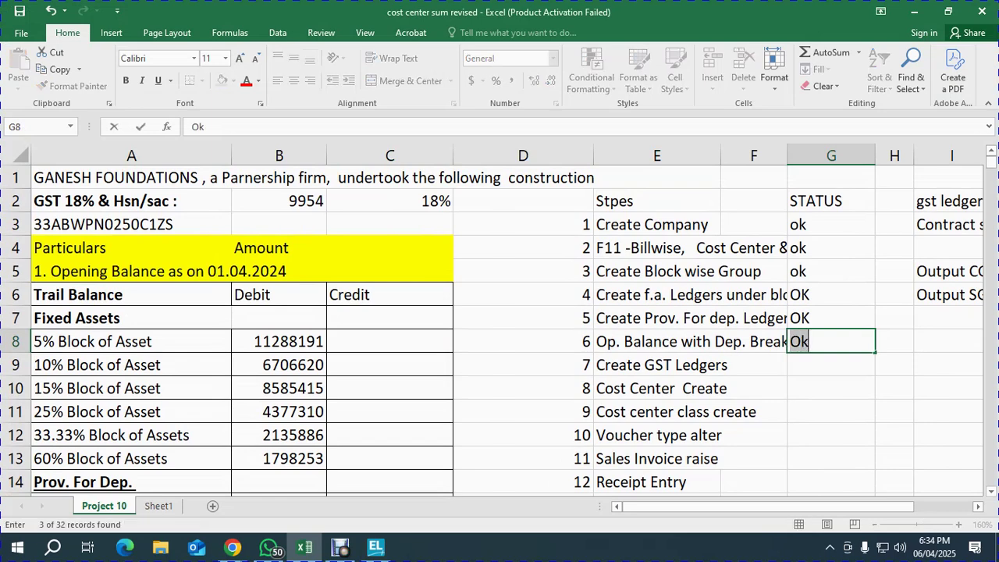
key("Return")
Switch to the Google Meet call in Chrome and admit the participant waiting to join
key("alt+Tab")
key("alt+Tab")
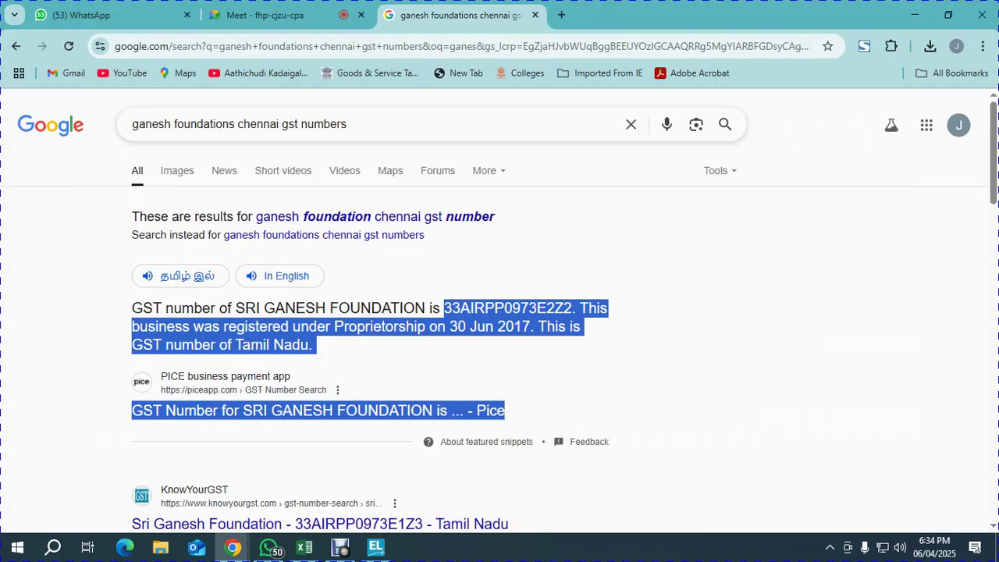
key("ctrl+shift+Tab")
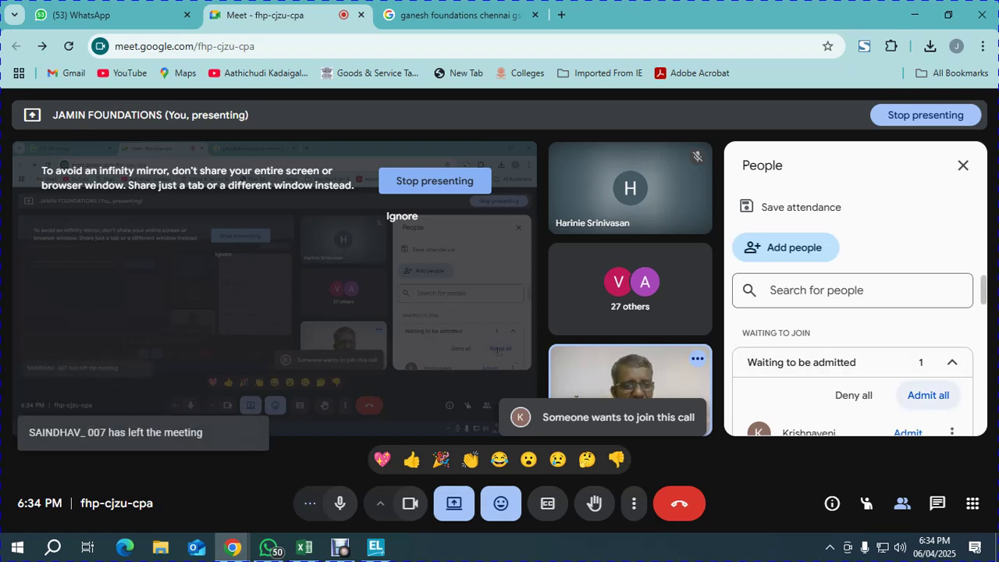
left_click(928, 396)
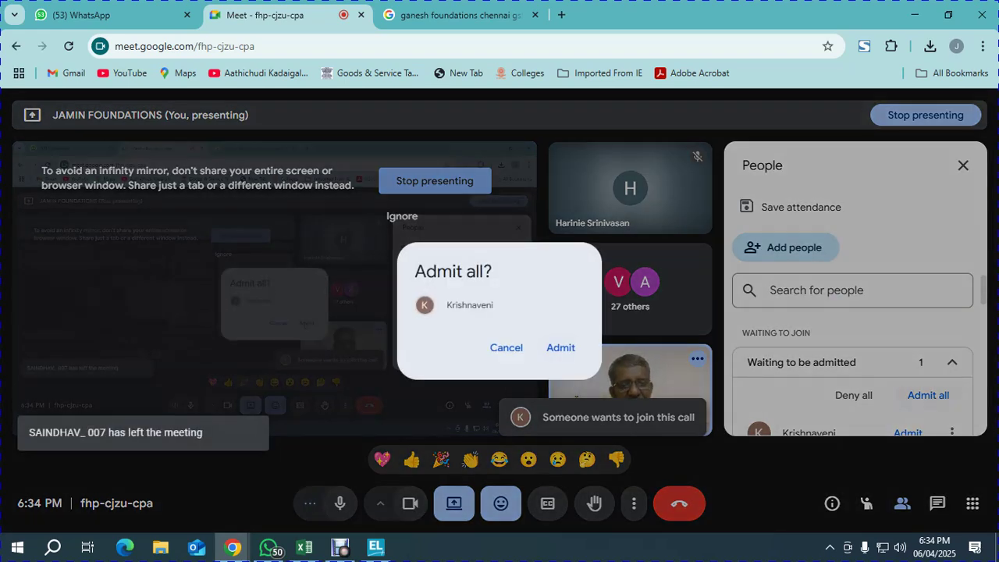
left_click(561, 348)
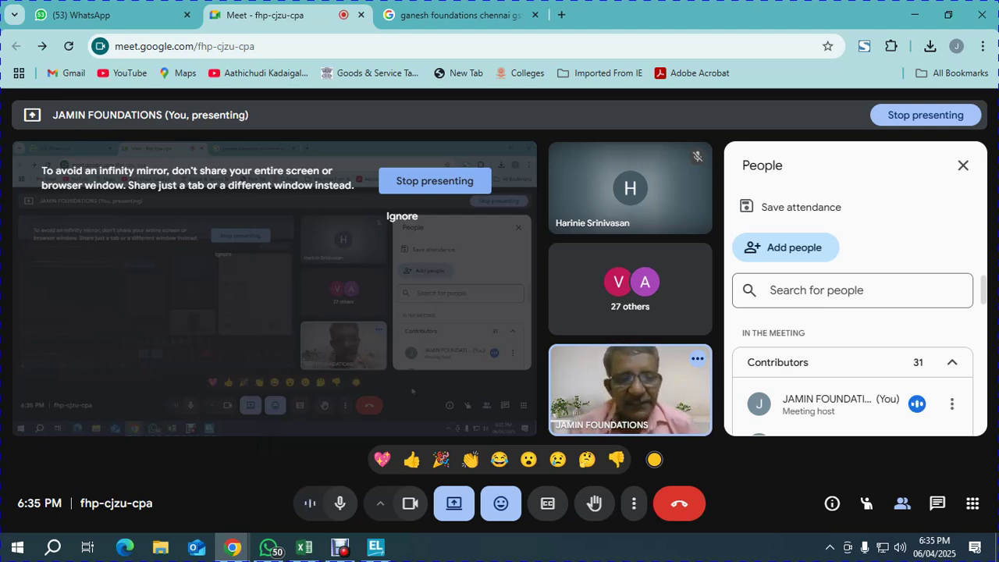
Return to TallyPrime and start a new ledger named CONSTRUCTION SERVICES in GANESH FOUNDATIONS - F.Y. 2024-25
key("alt+Tab")
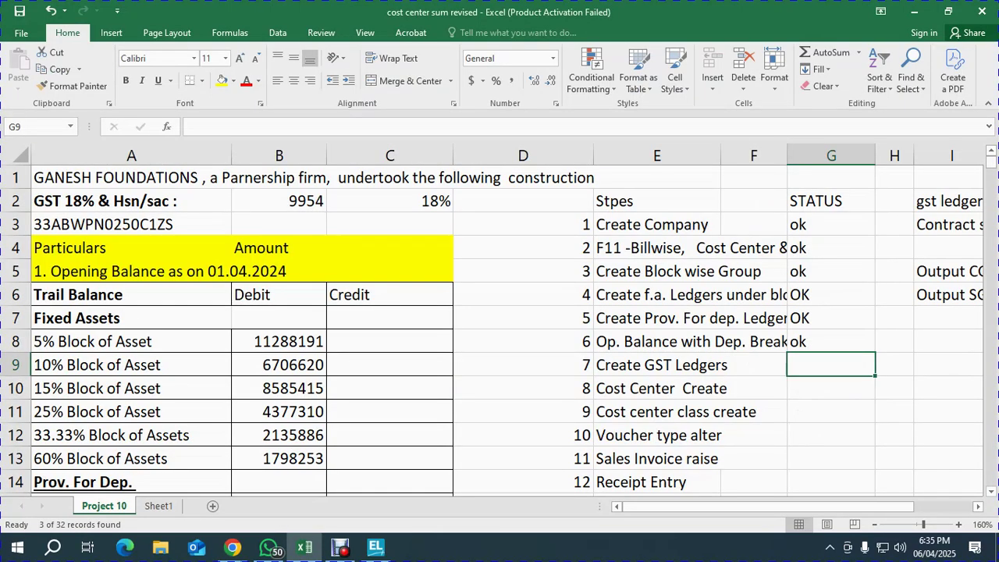
key("alt+Tab")
key("alt+Tab")
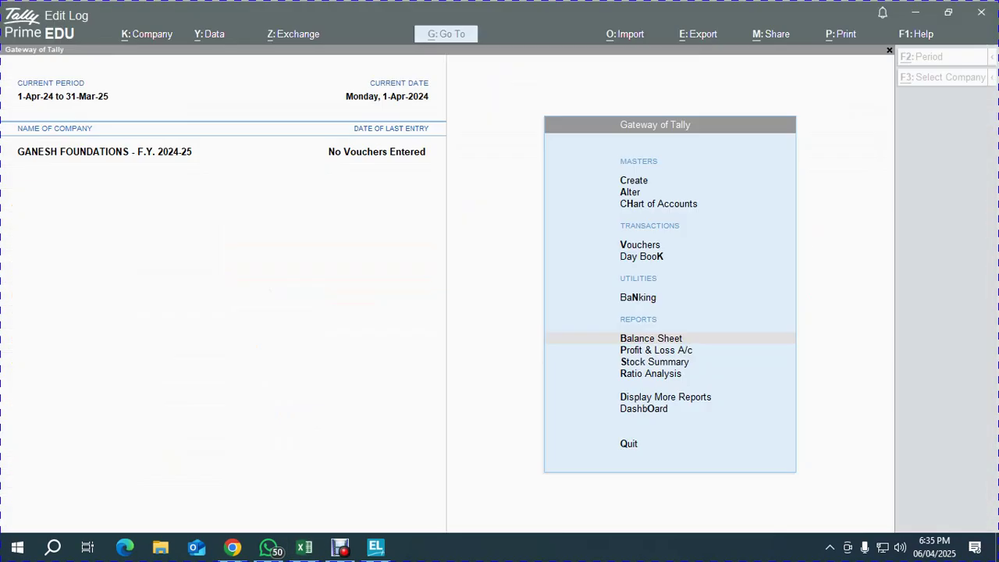
key("Up")
key("Up")
key("Up")
key("Up")
key("Up")
key("Up")
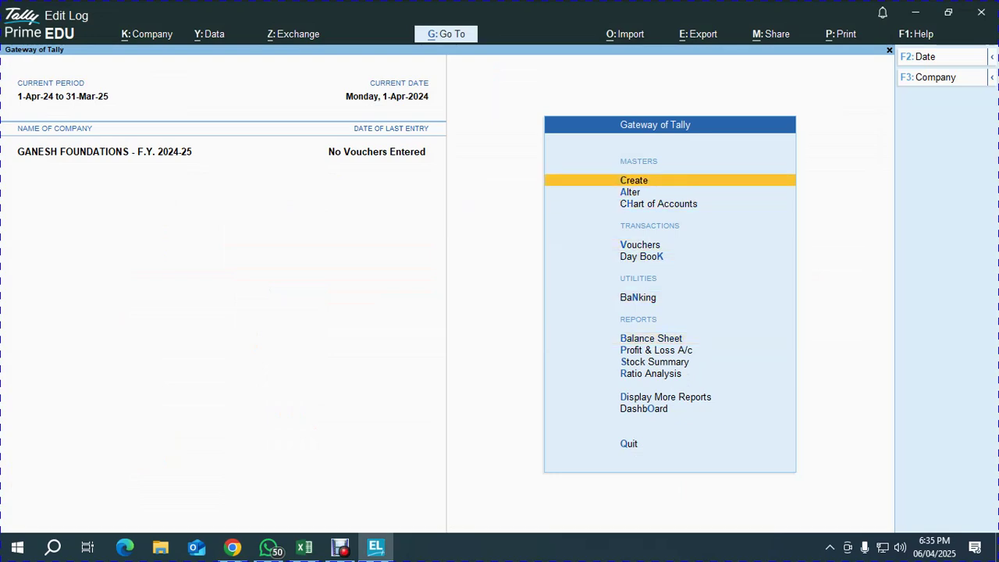
key("Return")
key("Down")
key("Return")
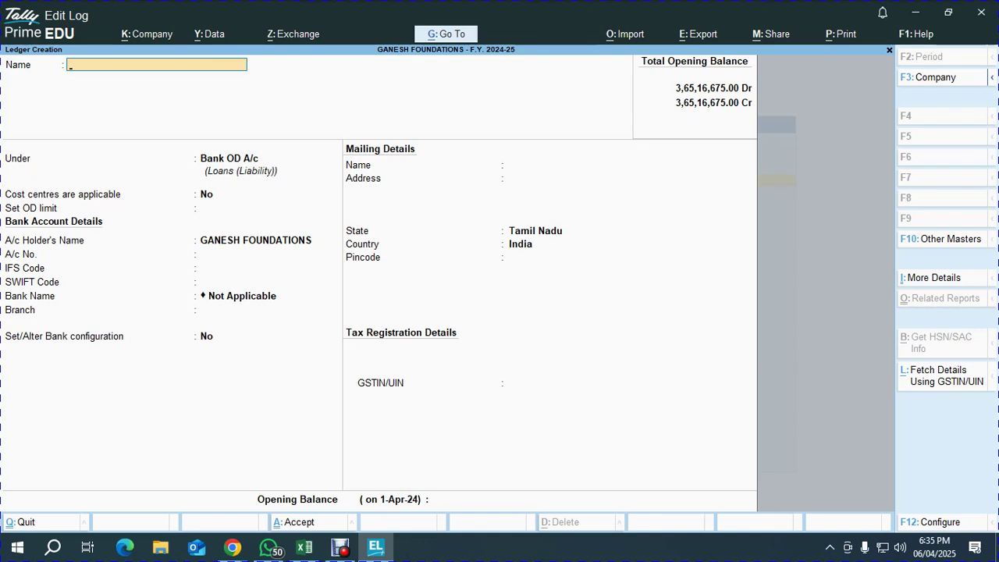
type("CONSTRUCTIONS")
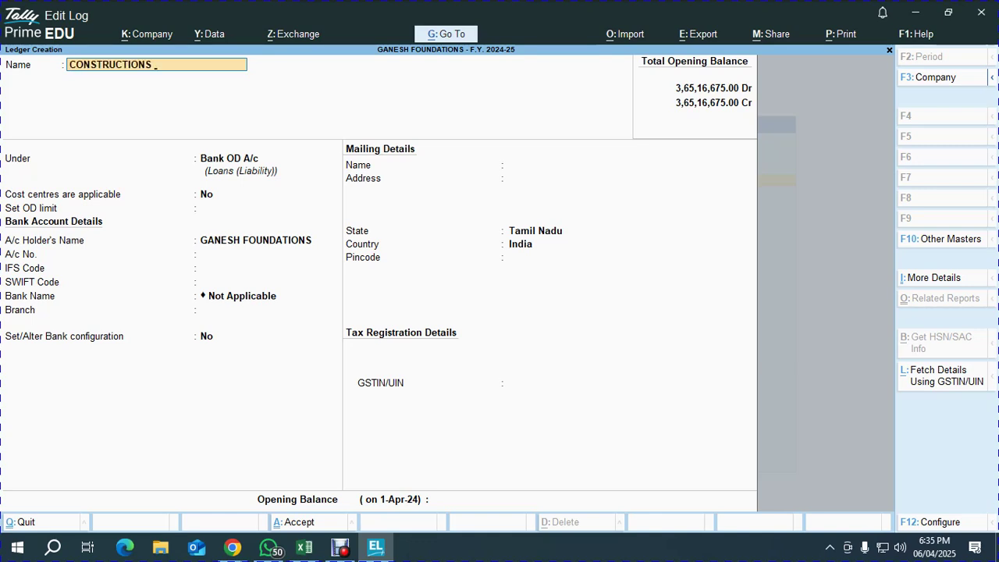
key("BackSpace")
key("BackSpace")
type(" SERVICES")
key("Return")
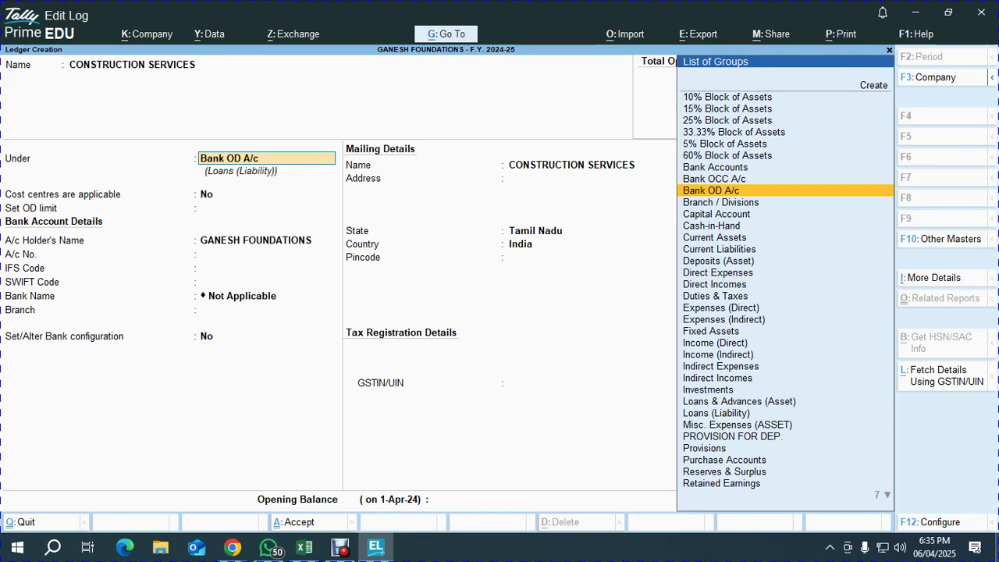
Place the ledger under Direct Incomes and accept the default options up to GST applicability
type("DIRE")
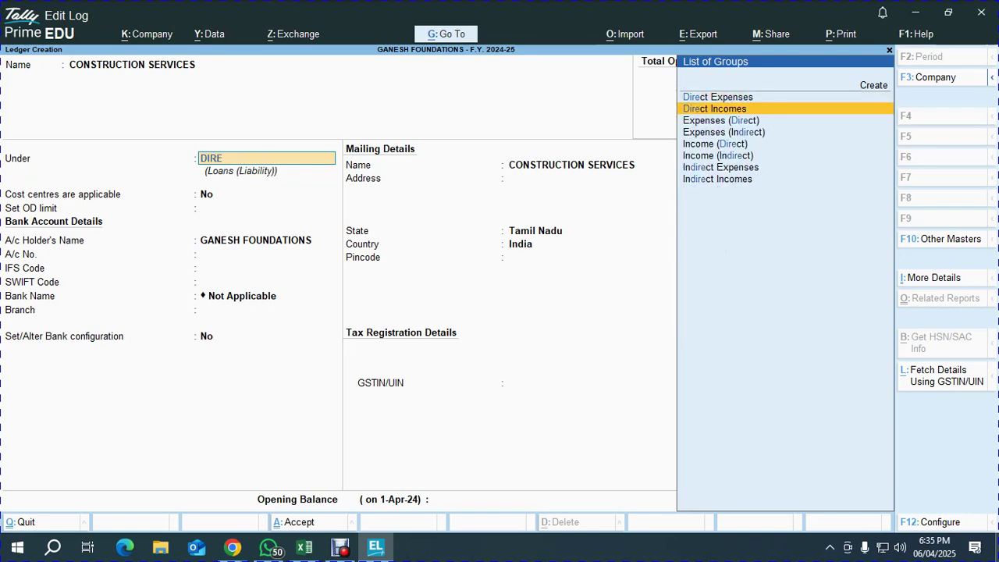
key("Return")
key("Return")
key("Return")
key("Return")
key("Return")
key("Return")
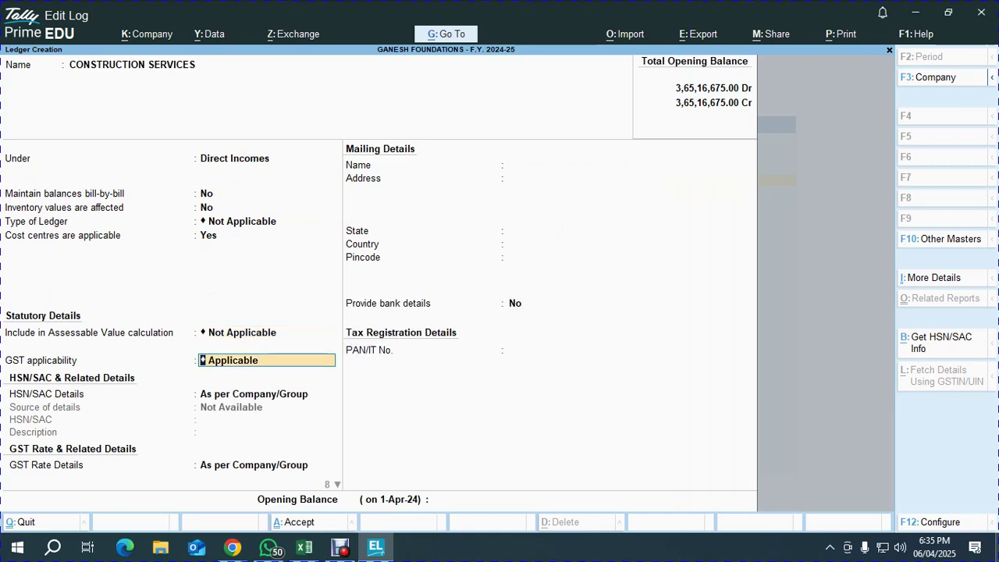
Keep GST applicability as Applicable and set the HSN/SAC Details to Specify Details Here
key("Return")
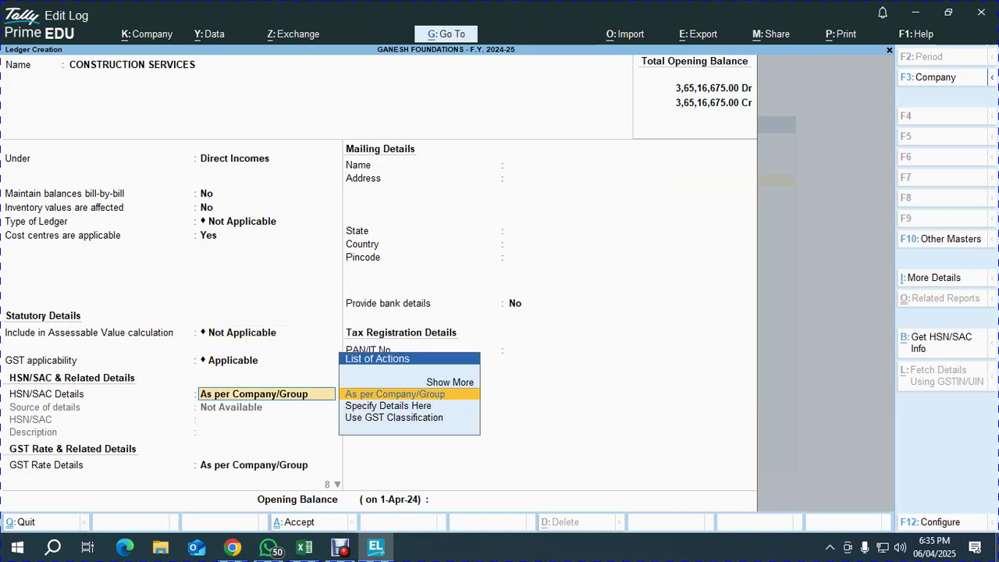
key("Down")
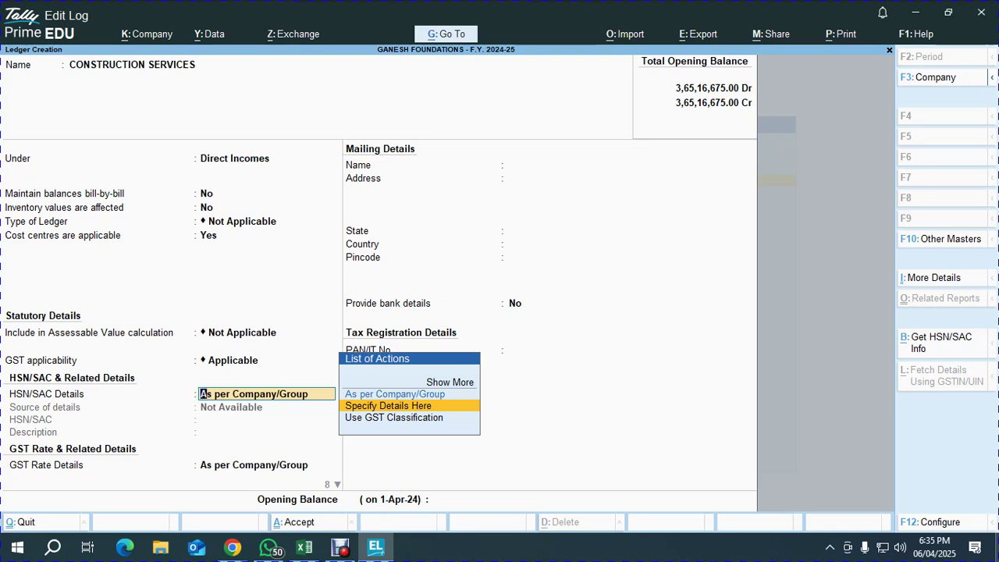
key("Return")
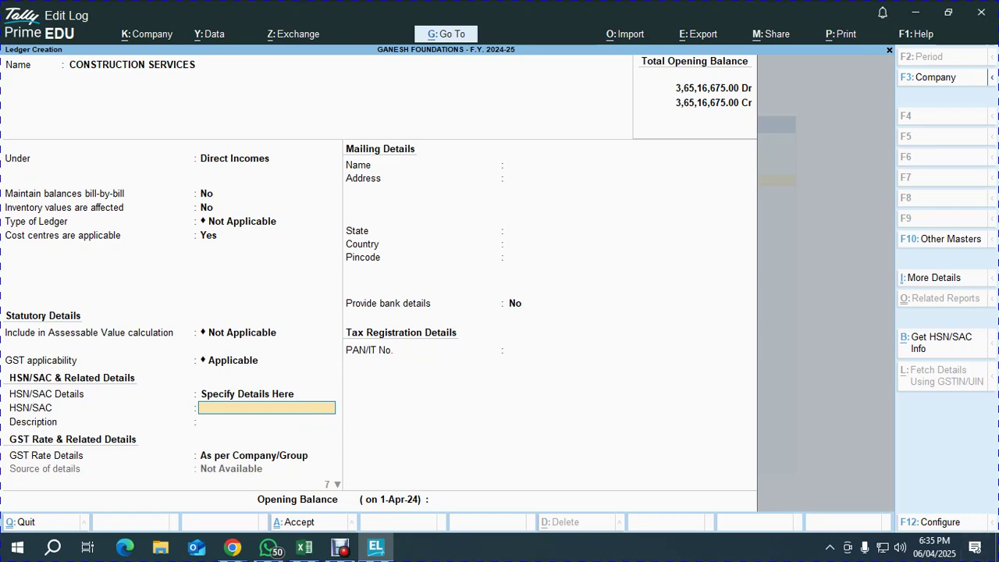
Switch to the Google search tab in Chrome and search for the HSN code and tax rate for construction services
key("alt+Tab")
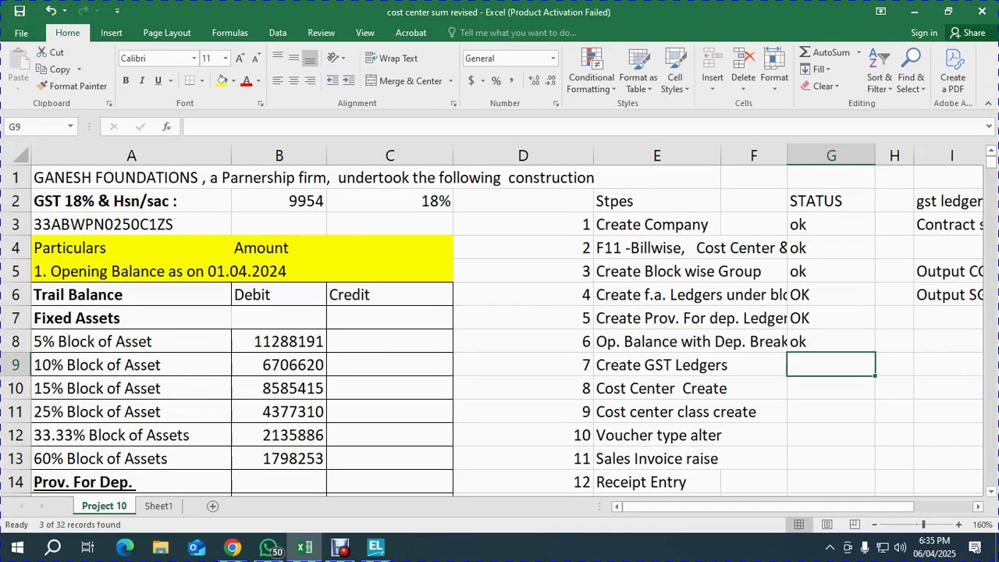
key("alt+Tab")
left_click(232, 547)
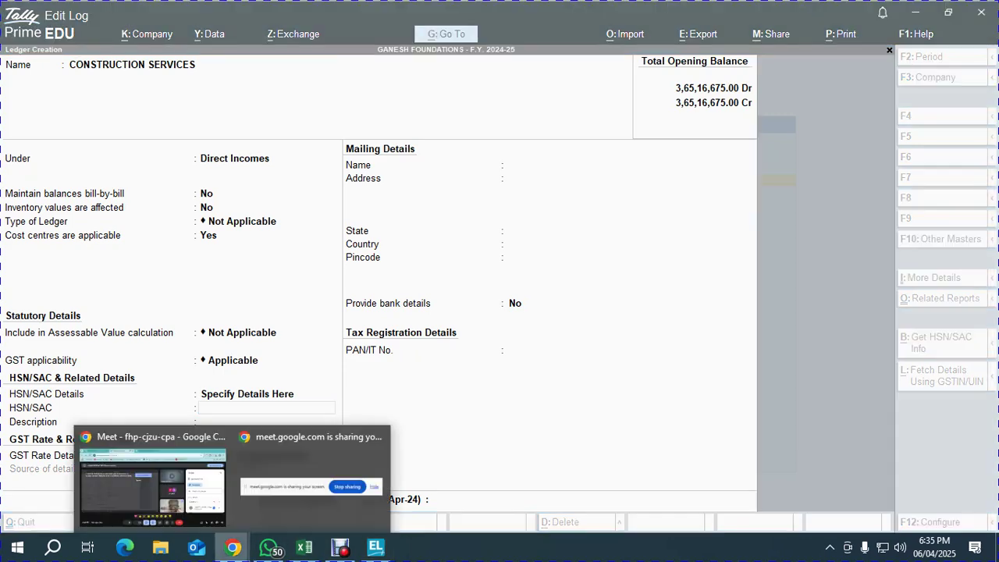
left_click(152, 488)
left_click(461, 15)
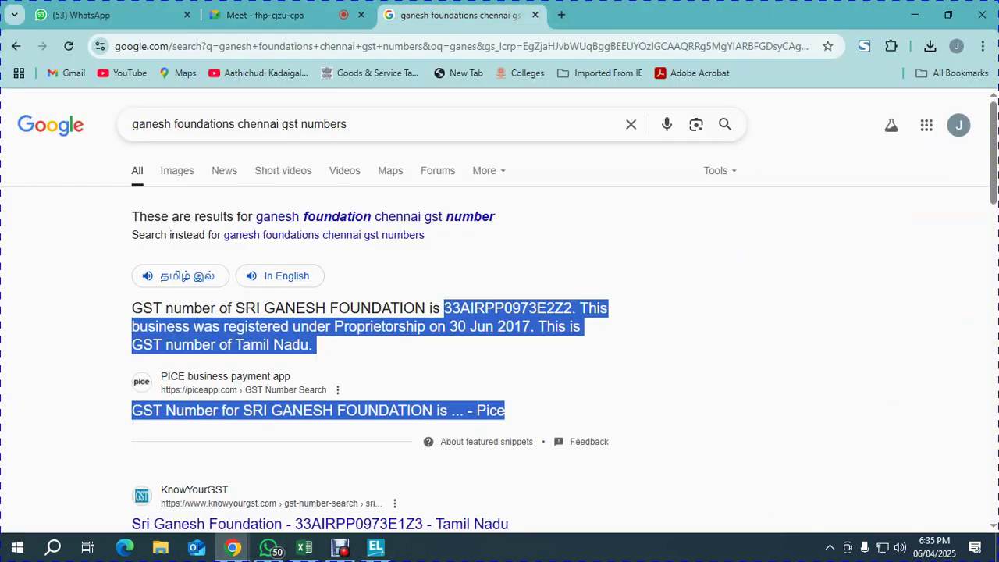
key("slash")
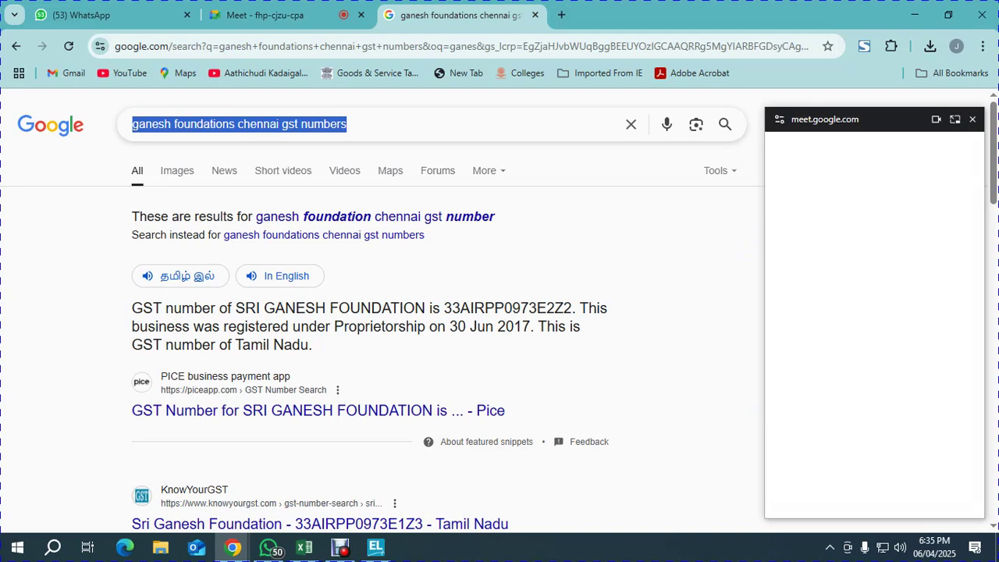
type("HSN CODE A")
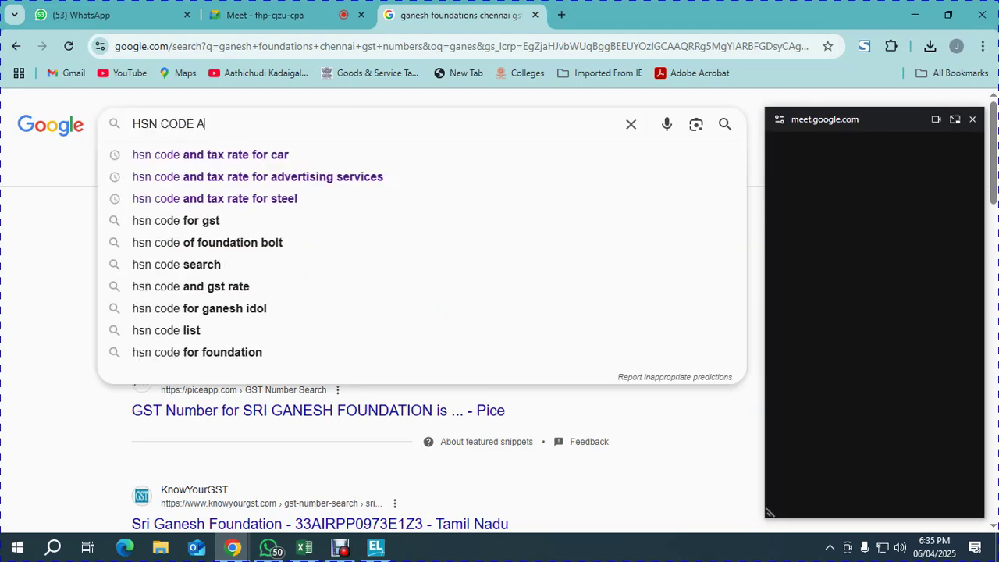
type("ND TAX RATE FOR")
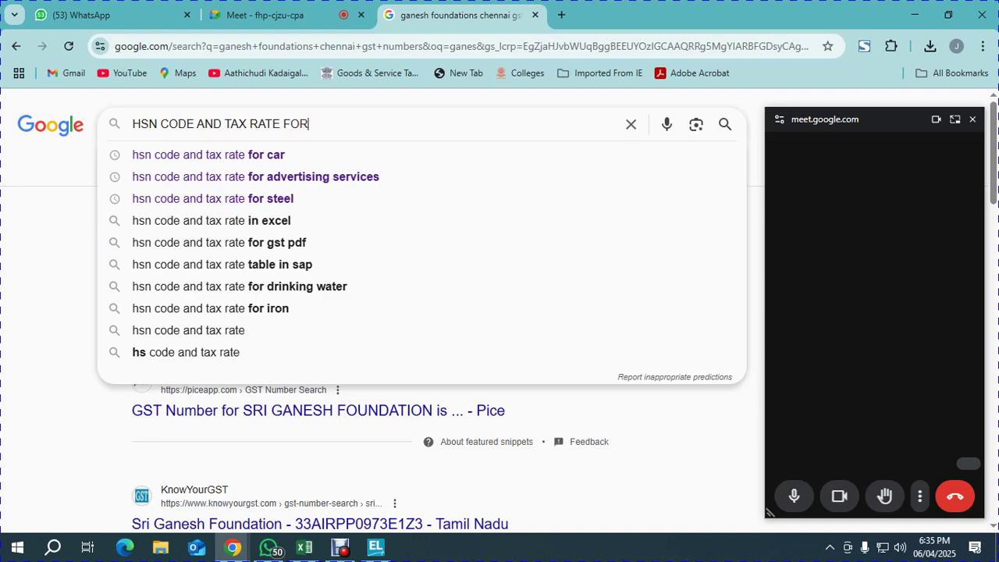
type(" CONSTR")
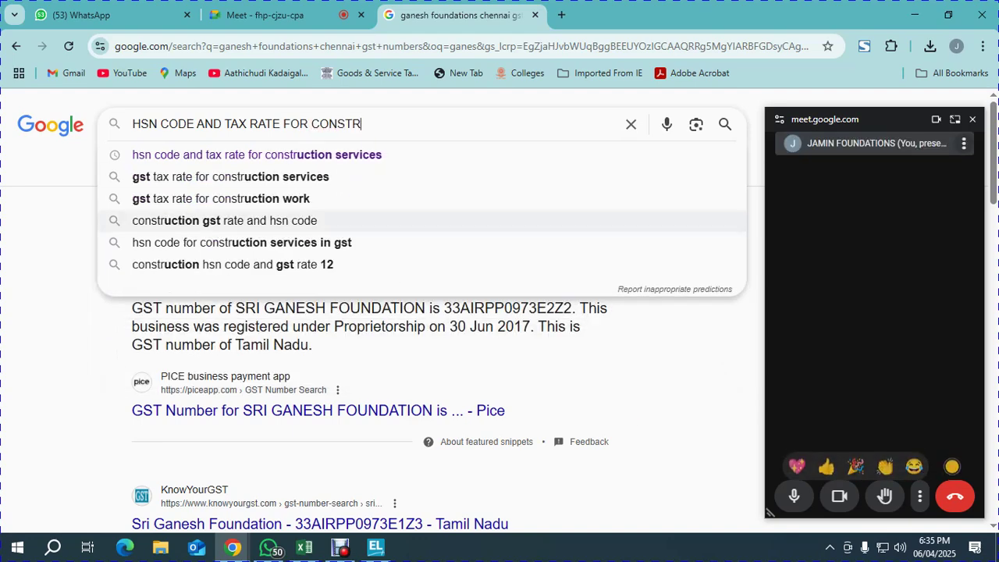
key("Down")
key("Return")
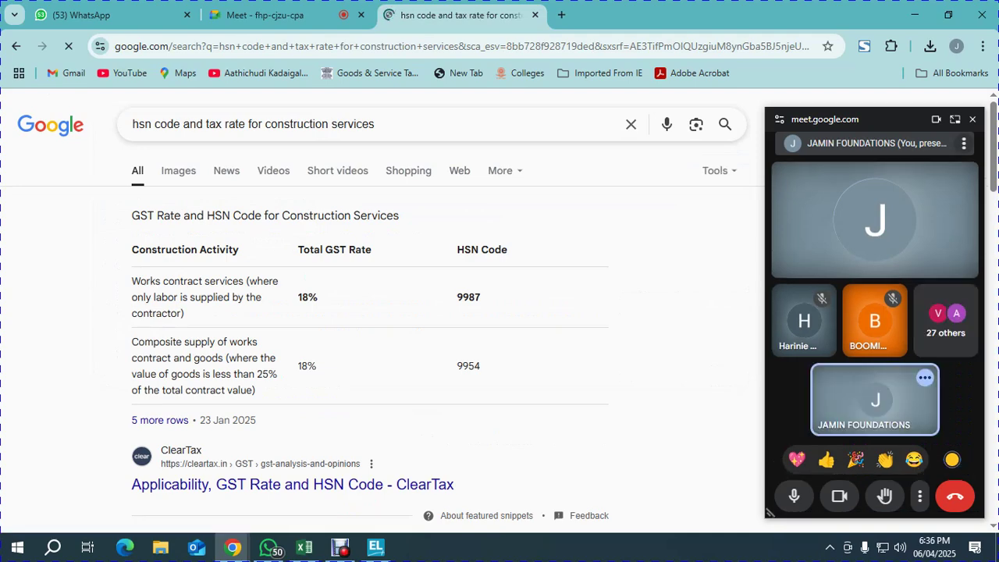
Return to TallyPrime and enter 9954 as the HSN/SAC of the CONSTRUCTION SERVICES ledger, leaving the description blank
key("alt+Tab")
type("9954")
key("Return")
key("Return")
Set GST Rate Details to Specify Details Here, with taxability type Taxable and an IGST rate of 18%
key("Down")
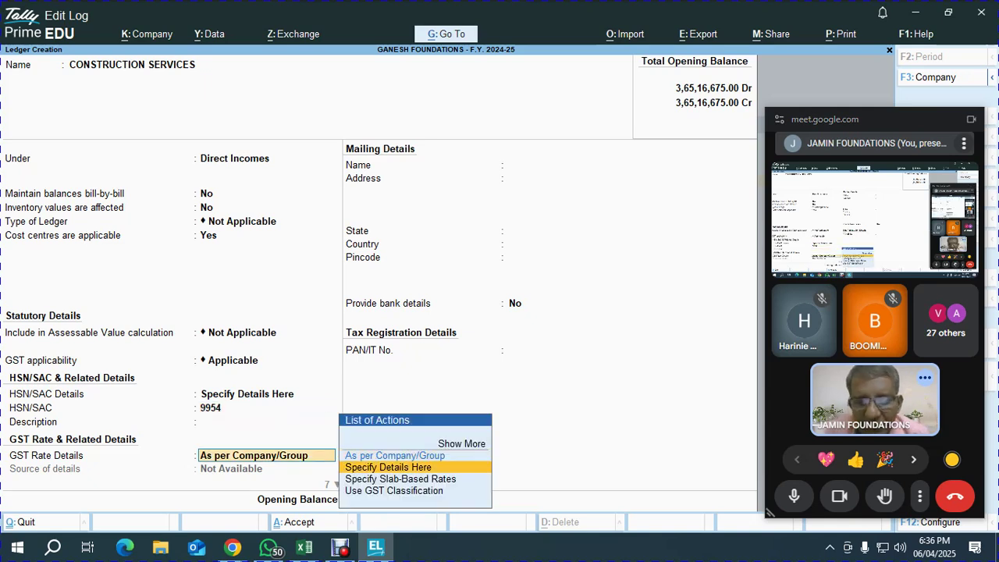
key("Return")
key("Return")
type("18")
key("Return")
key("BackSpace")
key("BackSpace")
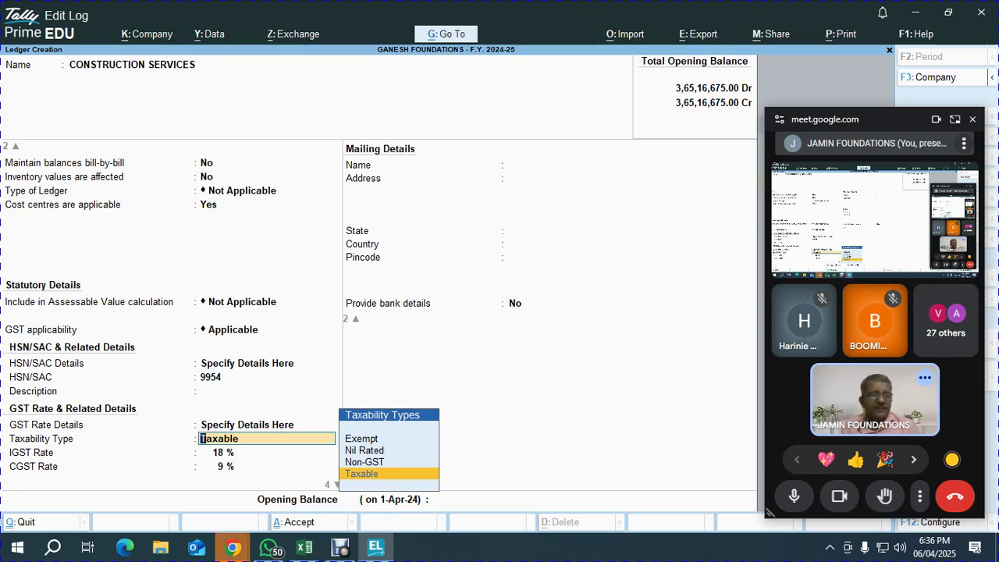
key("Return")
key("Return")
key("Return")
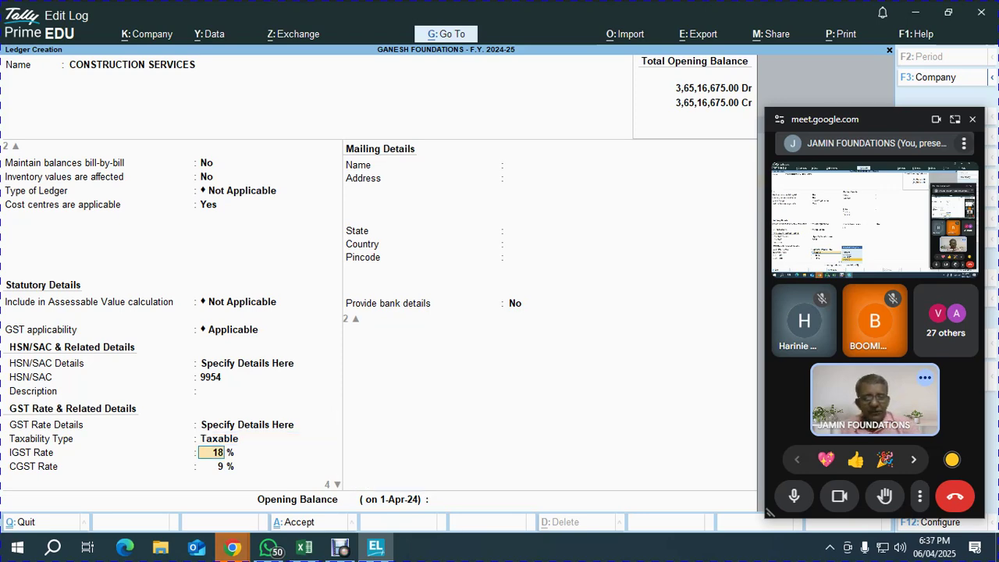
Accept the remaining tax rate, reverse charge and input tax credit defaults, leave the opening balance blank and save the CONSTRUCTION SERVICES ledger
key("Return")
key("Return")
key("Return")
key("Return")
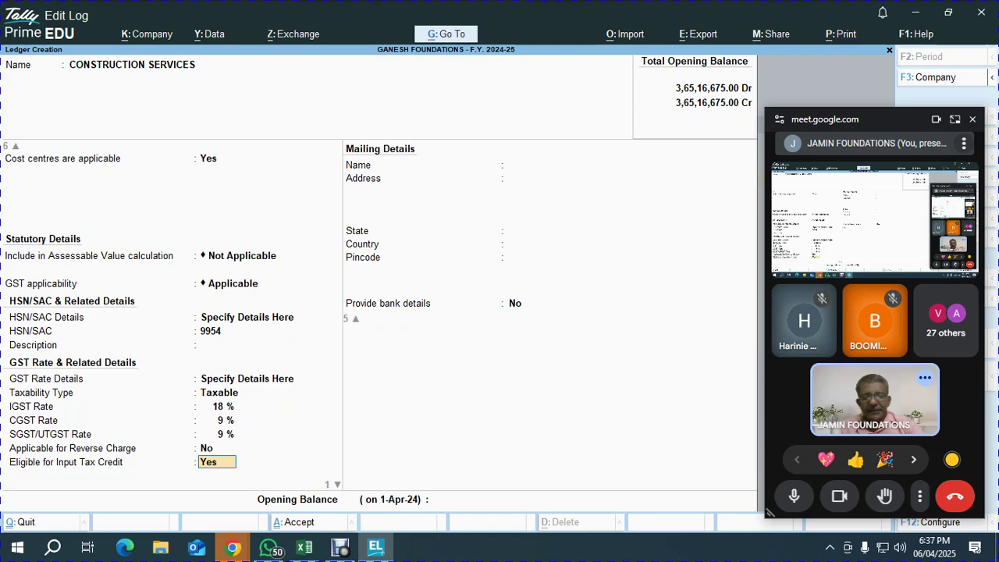
key("Return")
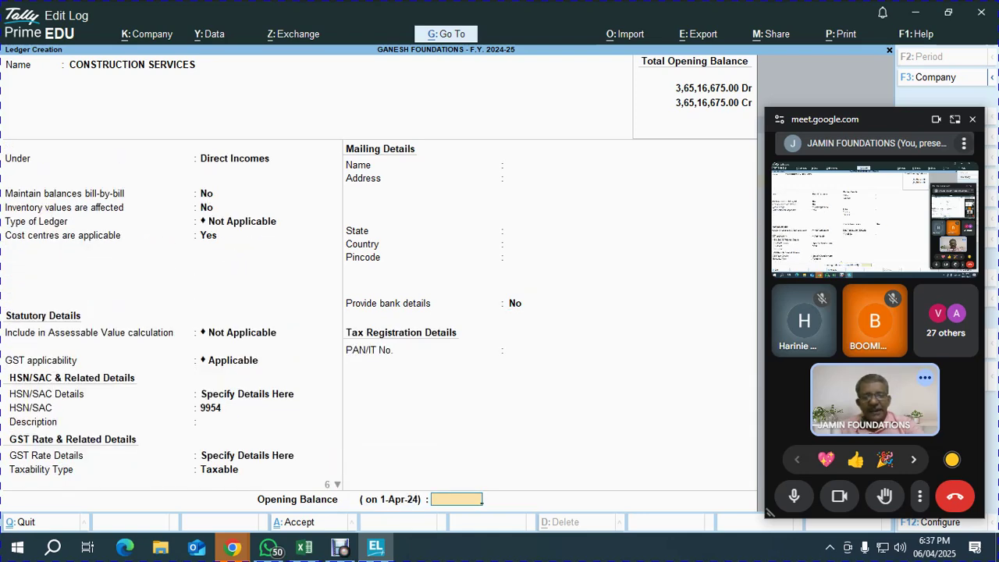
key("Return")
key("Return")
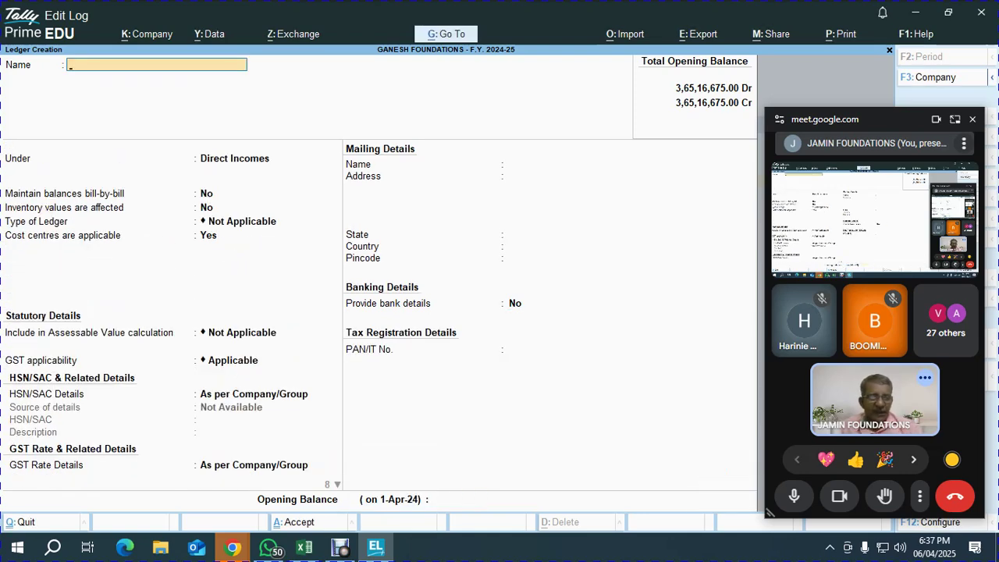
Name the next ledger OUTPUT CGST and place it under Duties & Taxes
key("alt+Tab")
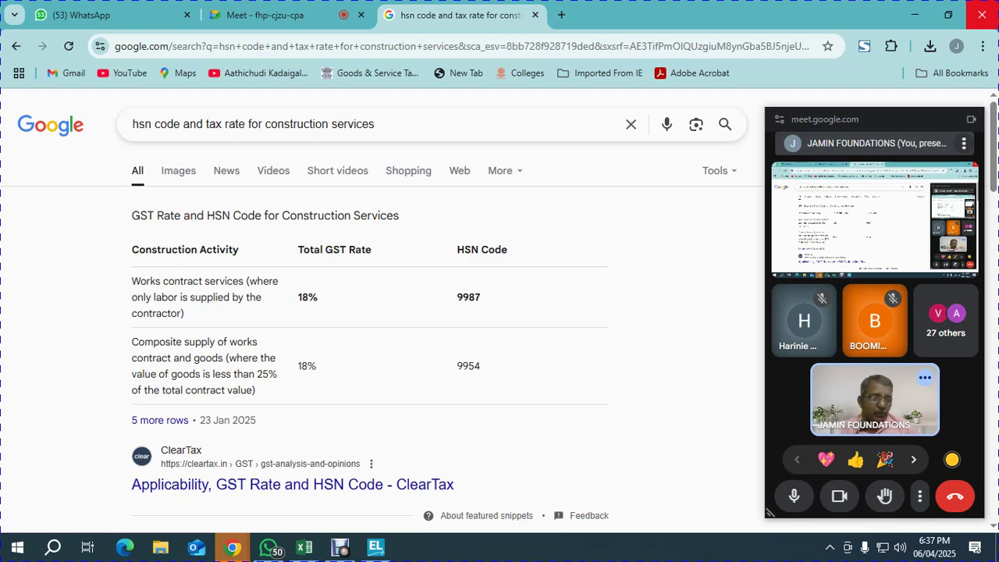
key("alt+Tab")
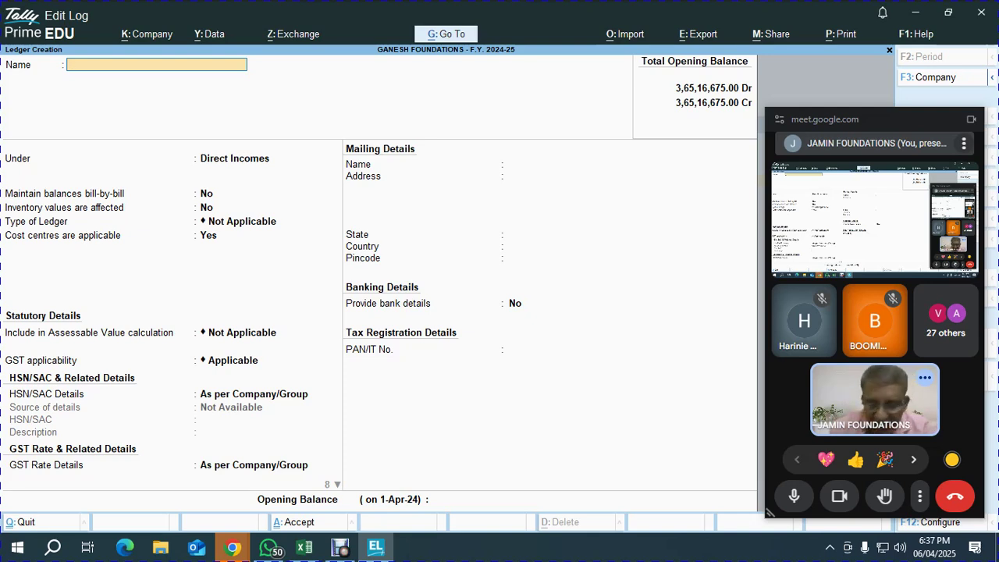
type("OUTPUT CGST")
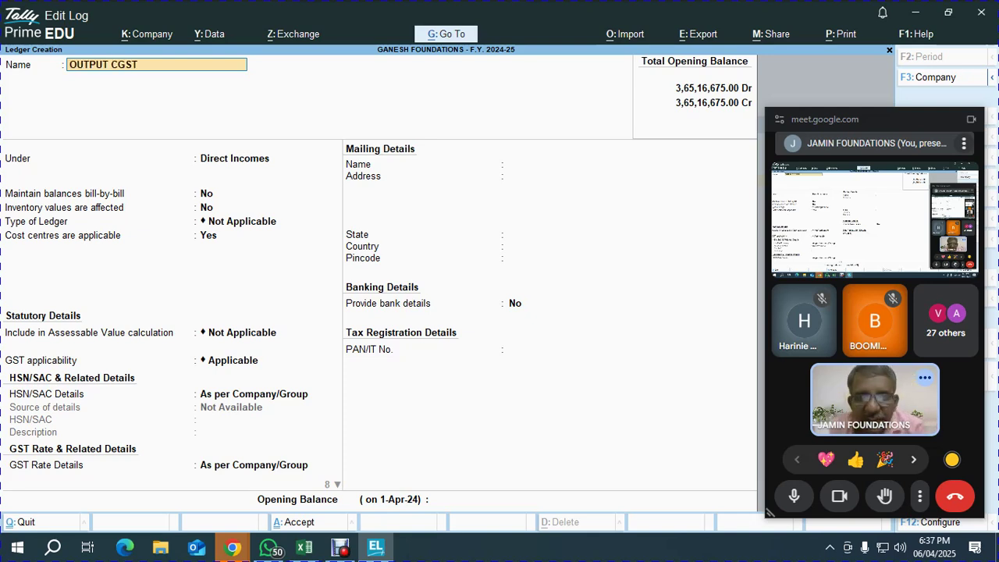
key("Return")
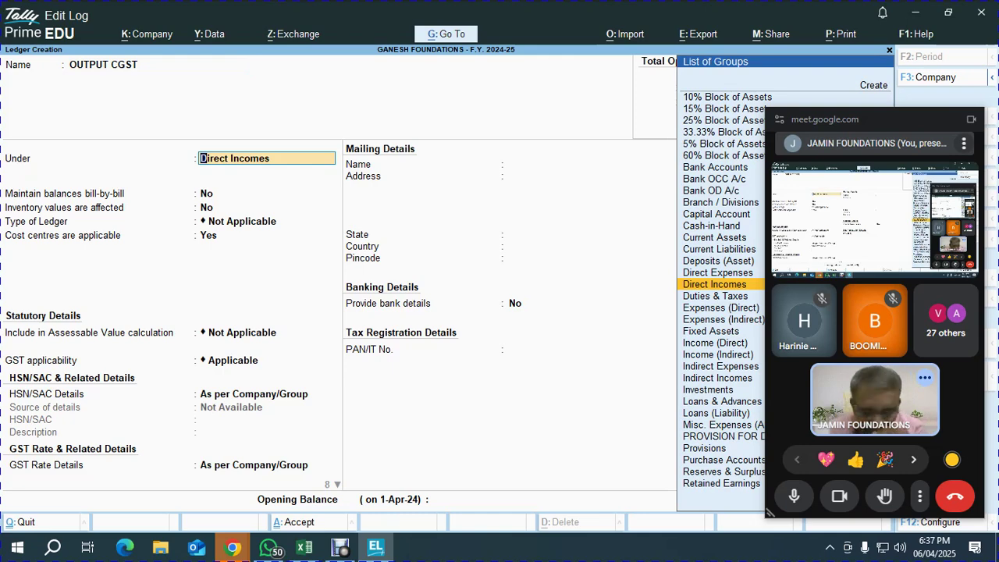
type("DUT")
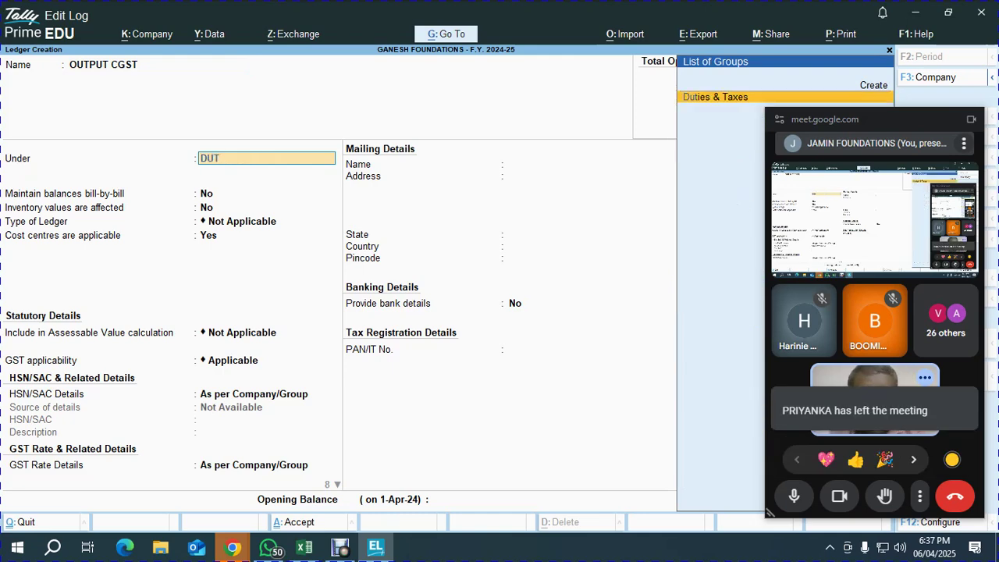
key("Return")
Set the OUTPUT CGST ledger's duty type to GST and tax type to CGST, and save it
key("Up")
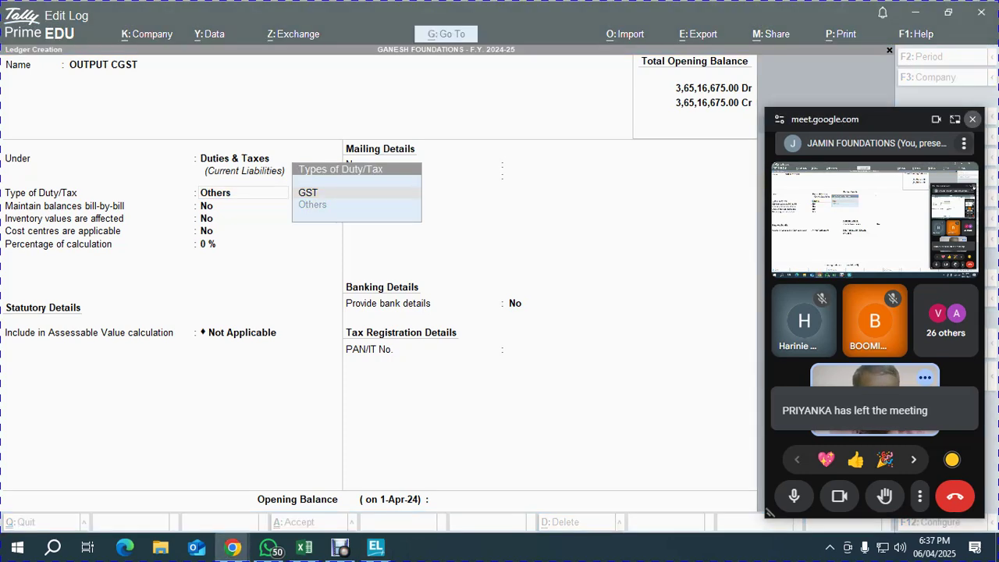
key("alt+Tab")
key("Return")
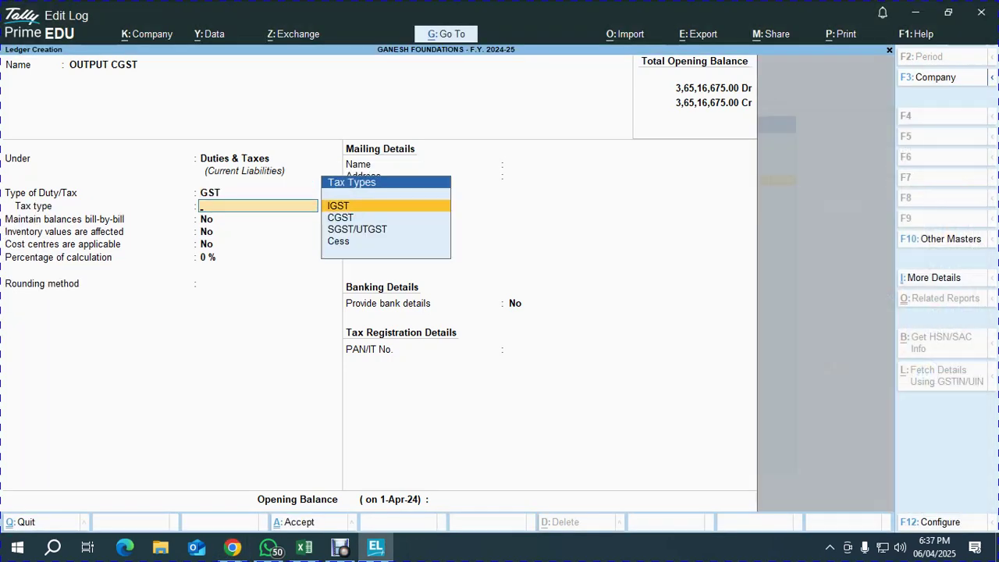
key("Down")
key("Return")
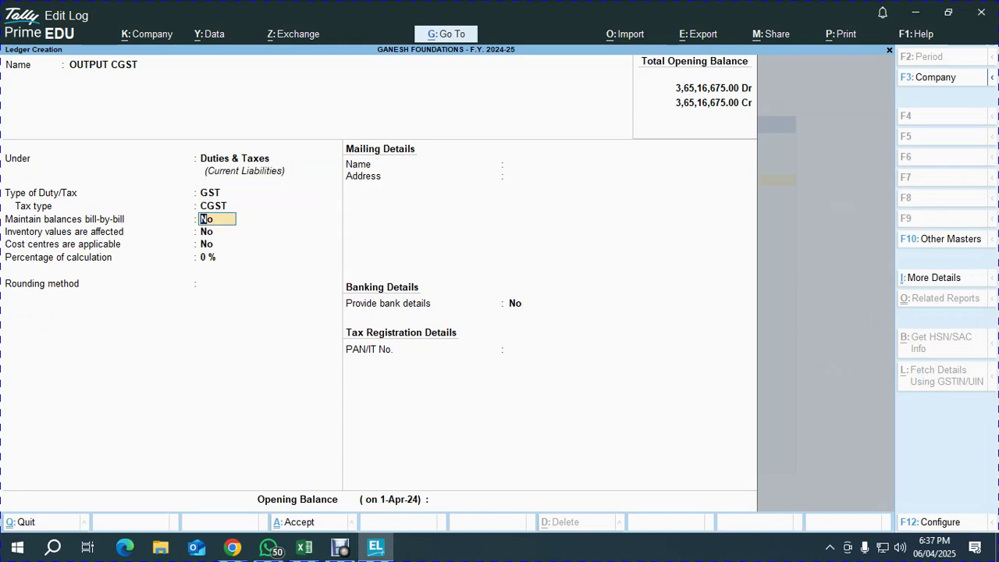
key("ctrl+a")
Create the OUTPUT SGST ledger under Duties & Taxes with duty type GST and tax type SGST/UTGST
type("OUTPUT SGST")
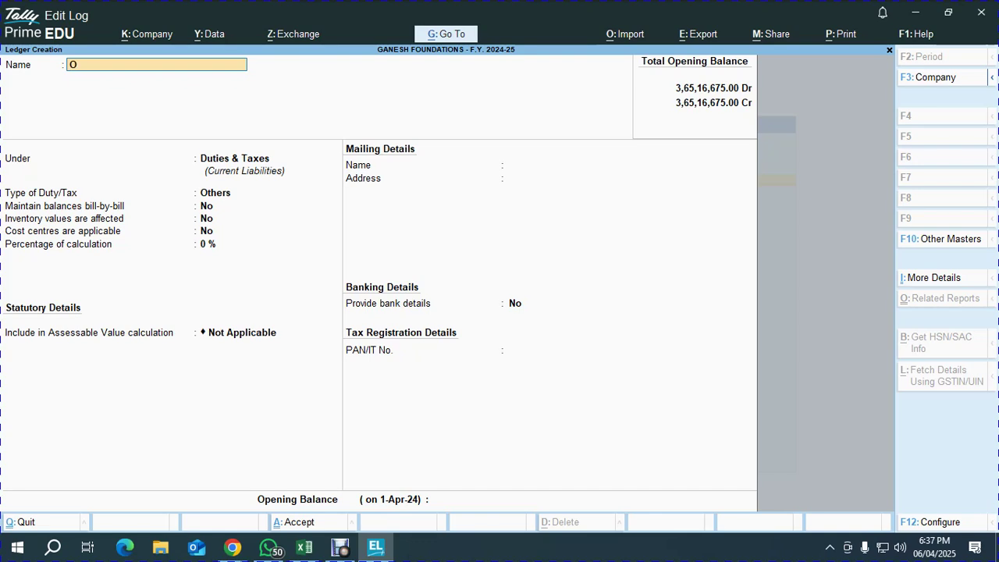
key("Return")
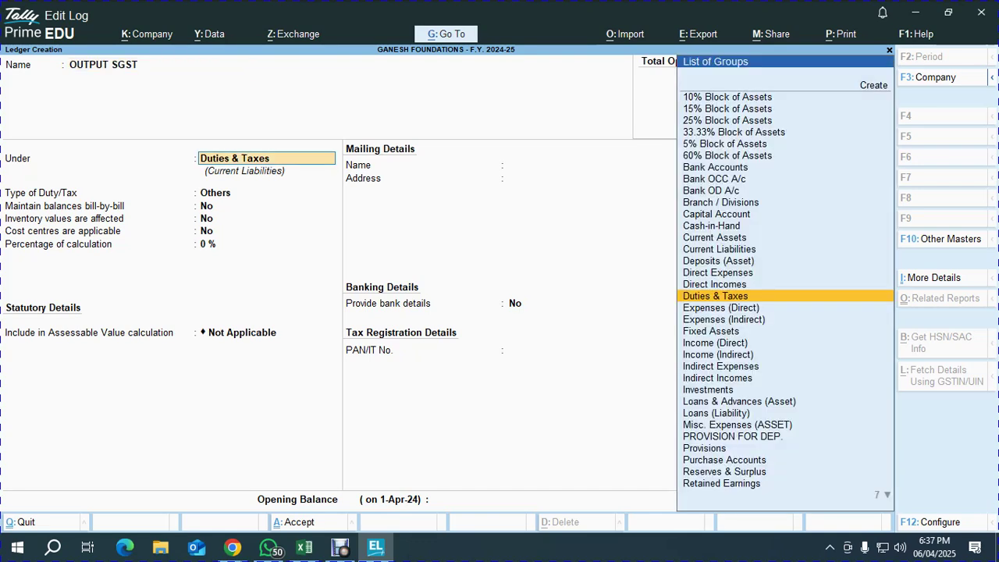
key("Return")
key("Up")
key("Return")
key("Down")
key("Down")
key("Return")
key("ctrl+a")
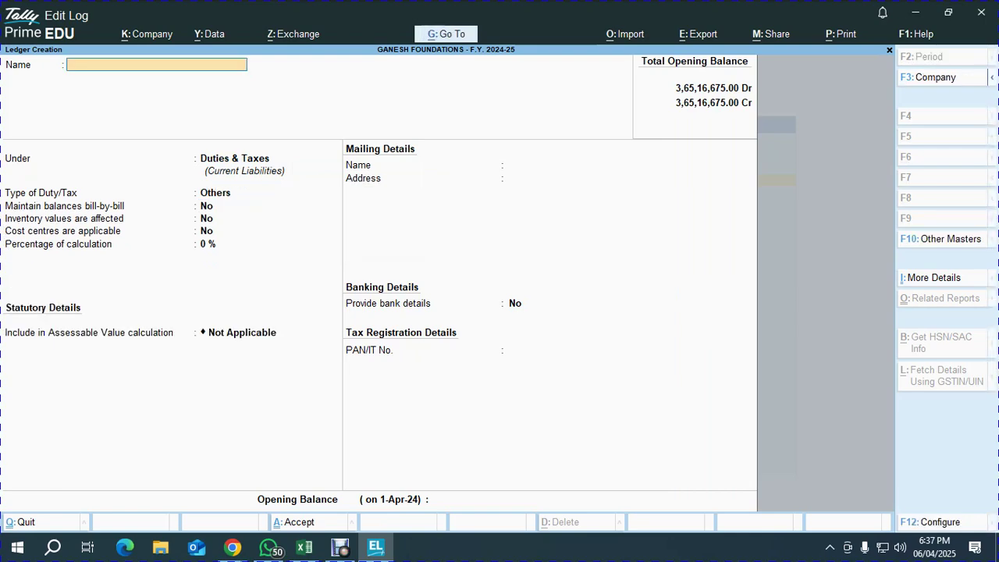
Start a ledger named ROUND OFF and place it under Indirect Expenses
type("ROUND OFF")
key("Return")
type("ind")
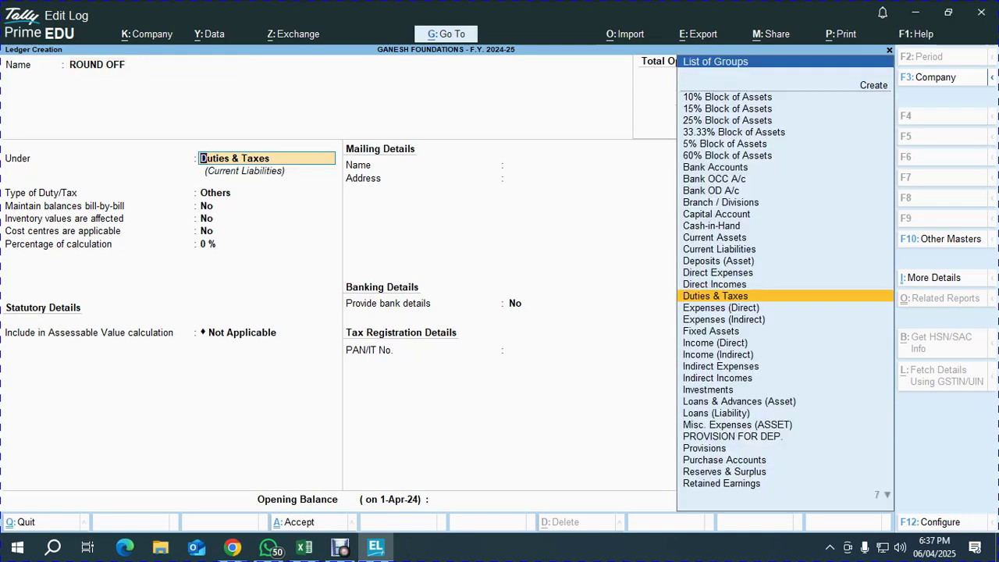
key("Down")
key("Down")
key("Return")
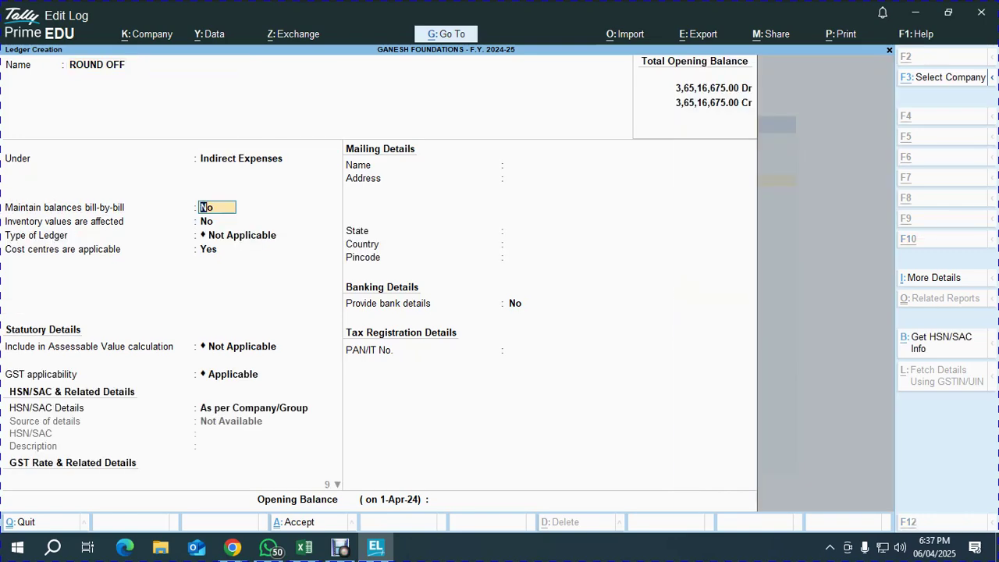
Check the Google Meet call in Chrome and return to TallyPrime
key("alt+Tab")
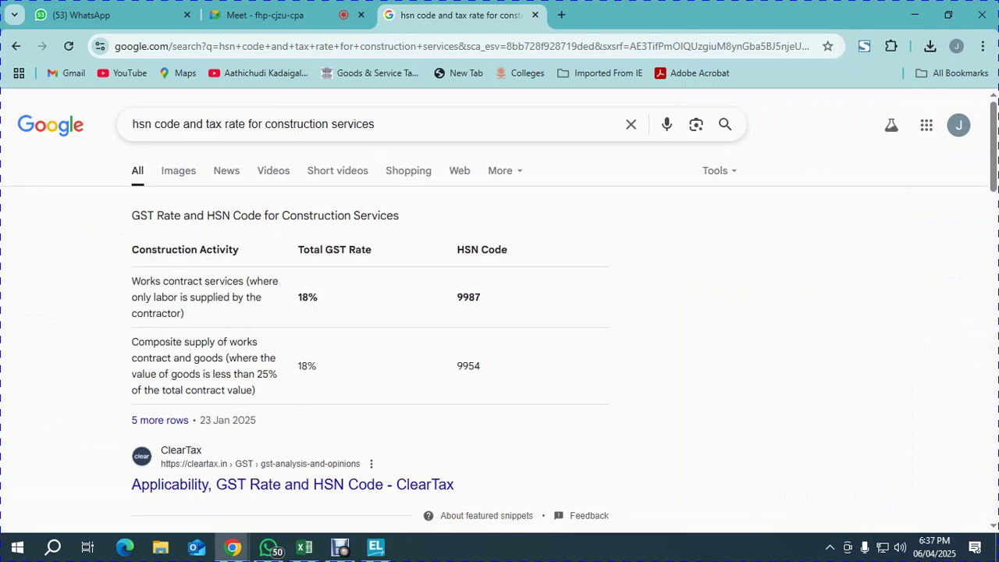
left_click(265, 15)
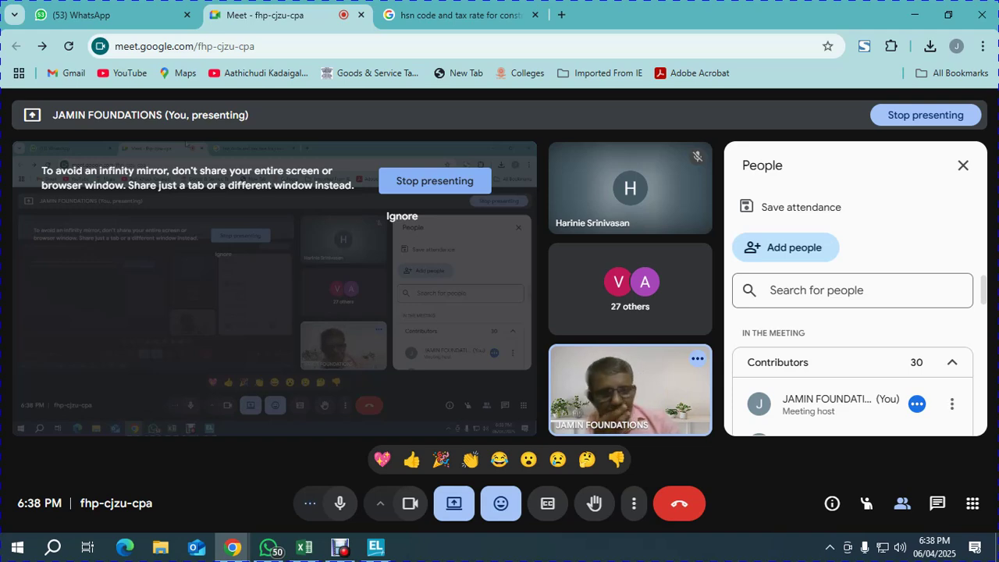
key("alt+Tab")
Change the ROUND OFF ledger's GST applicability, keep its other defaults, save it and leave ledger creation
key("Return")
key("Return")
key("Return")
key("Return")
key("Return")
key("Down")
key("Return")
key("ctrl+a")
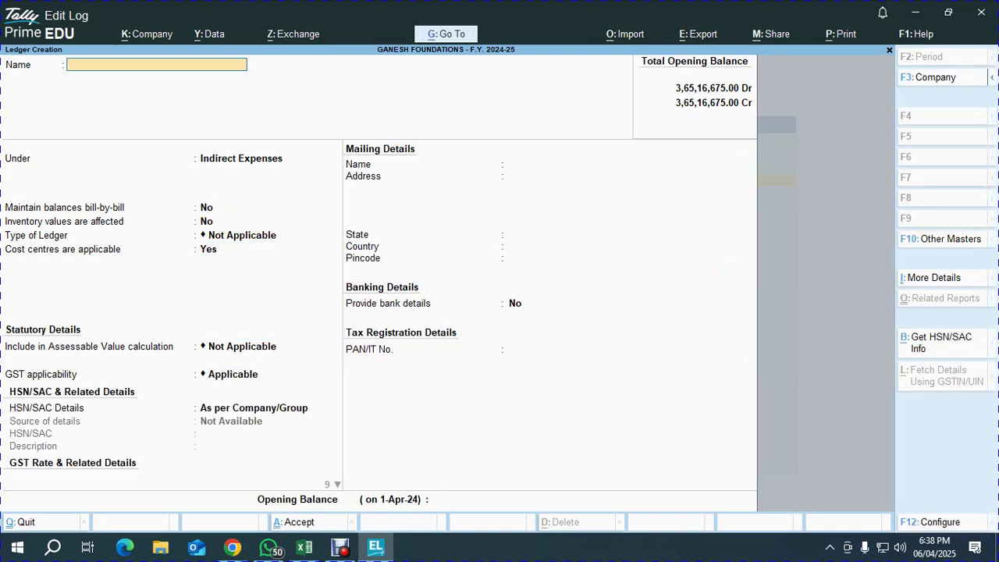
key("Escape")
key("Escape")
key("Escape")
key("Escape")
Switch to Google in Chrome, search for YAMAHA CRUX and show the image results
key("alt+Tab")
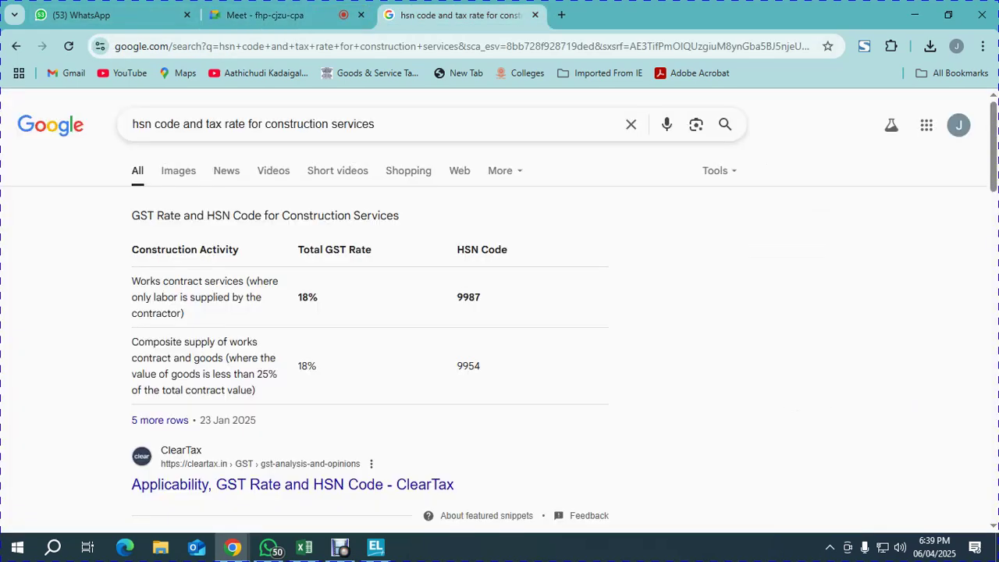
left_click(461, 15)
left_click_drag(375, 124, 132, 125)
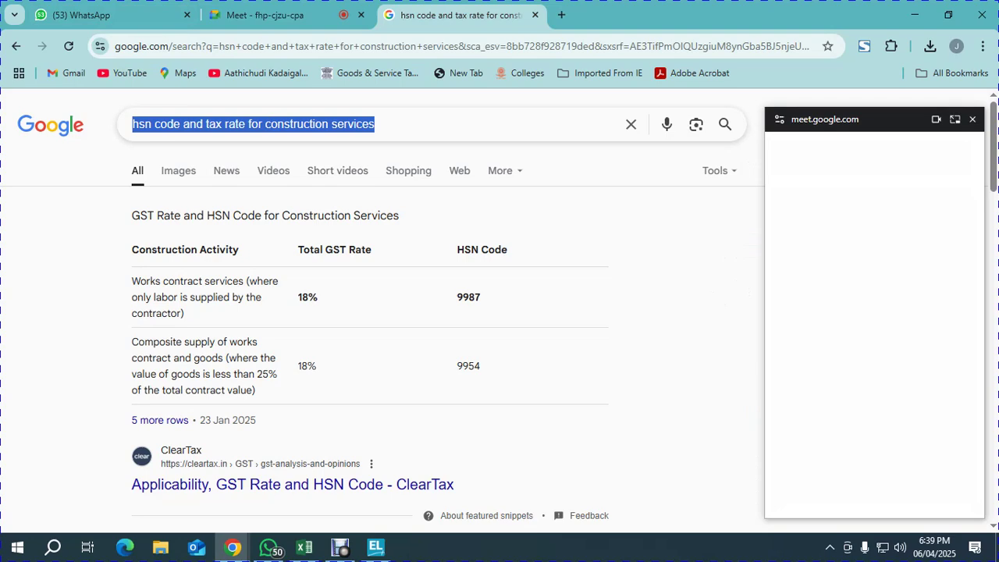
type("YAMAHA C")
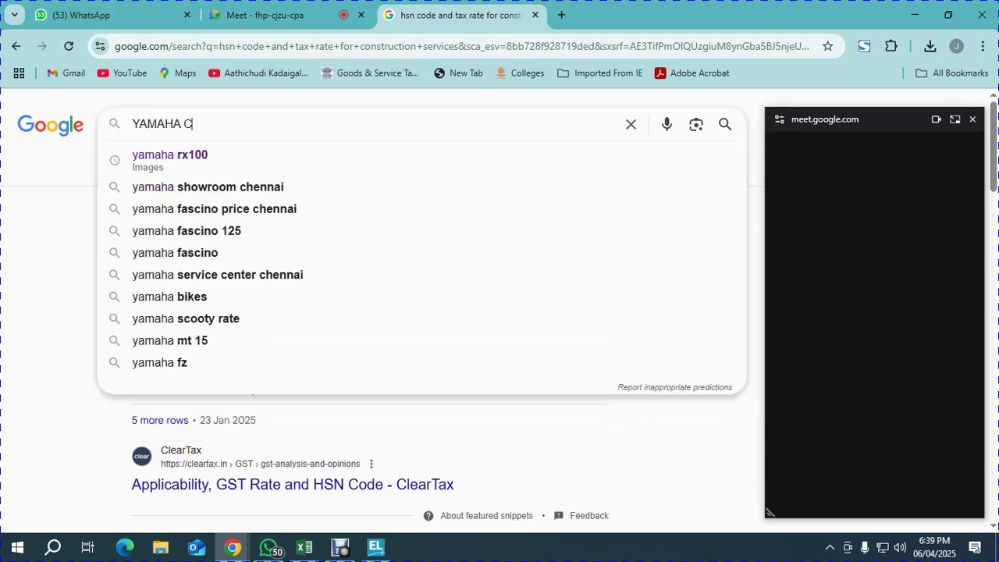
type("RUX")
key("Return")
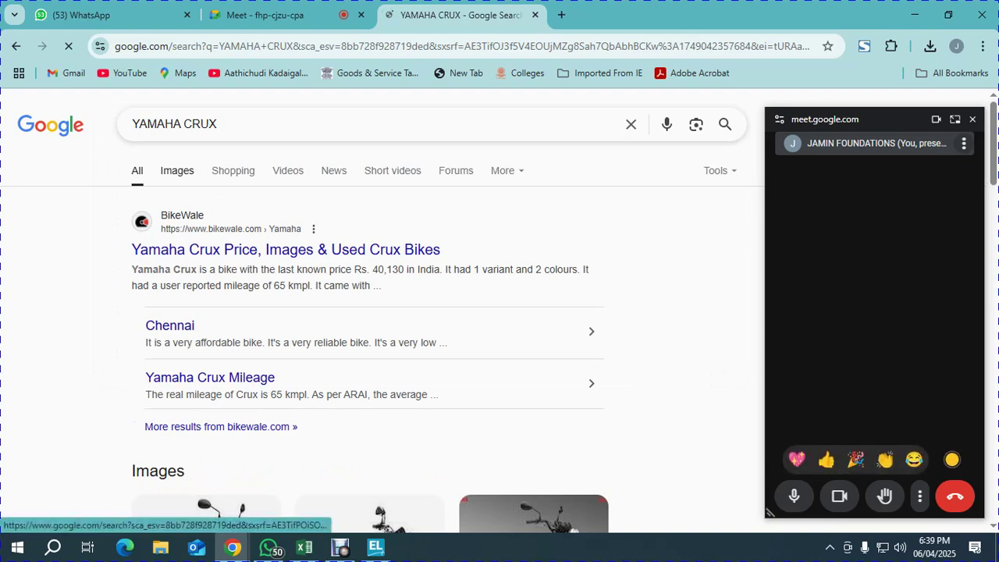
left_click(178, 170)
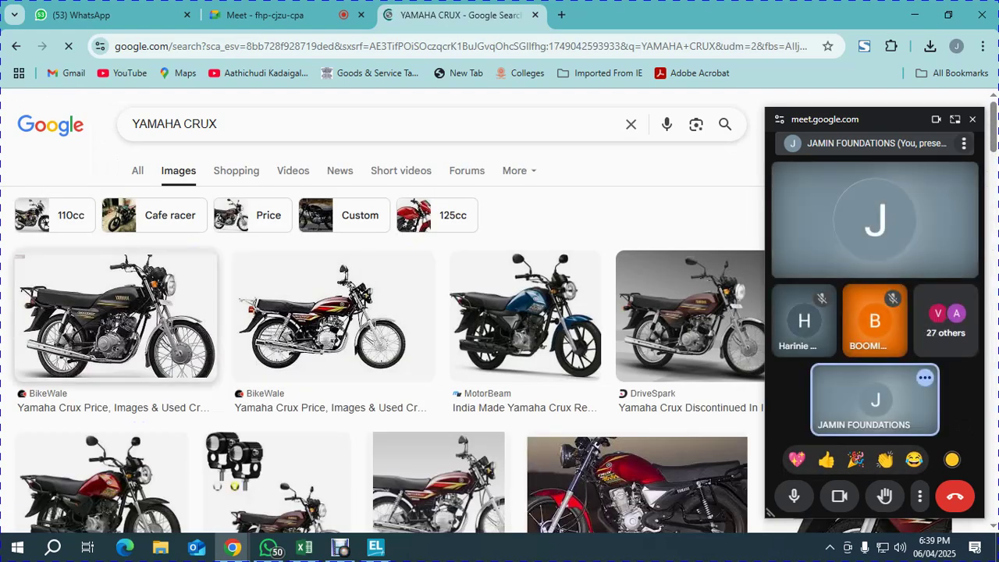
Change the image search from YAMAHA CRUX to YAMAHA and look through the pictures
scroll(383, 312, "down", 3)
scroll(382, 312, "up", 3)
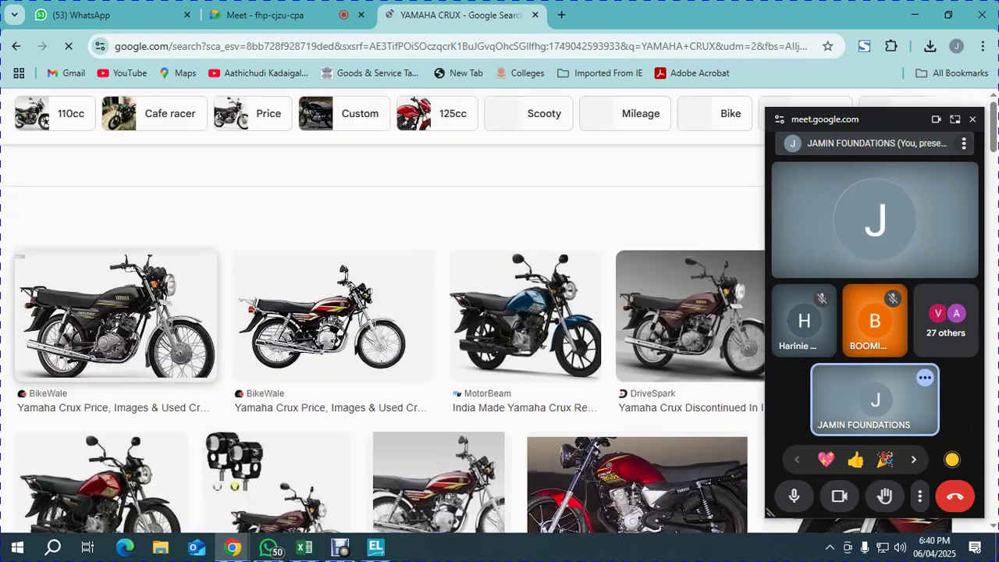
left_click_drag(217, 124, 184, 124)
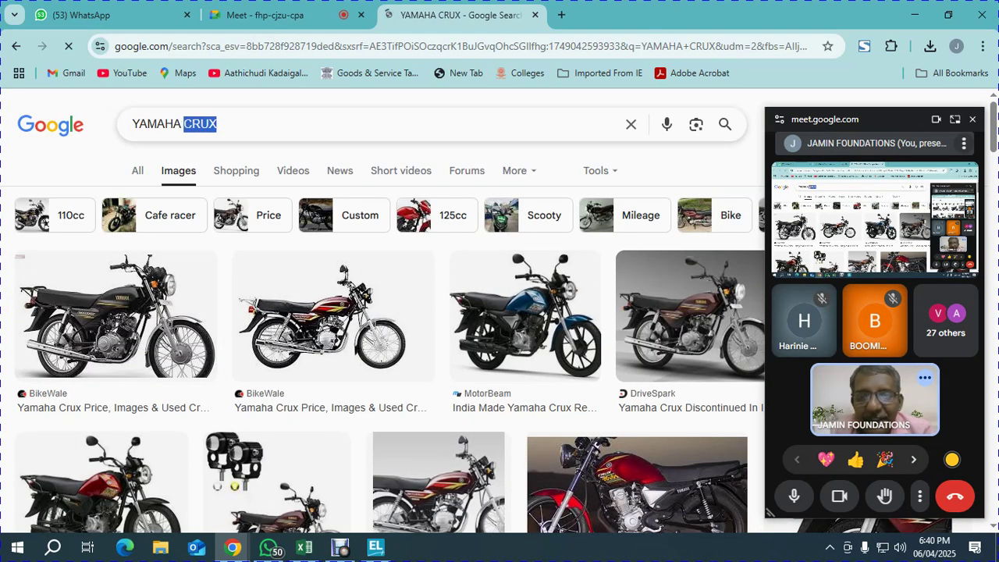
key("BackSpace")
key("Return")
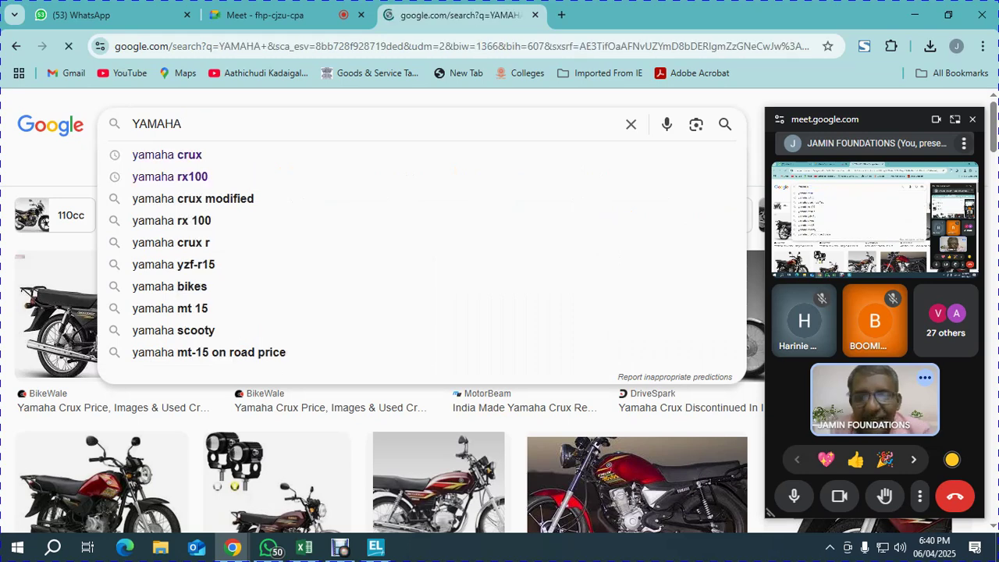
scroll(382, 313, "down", 1)
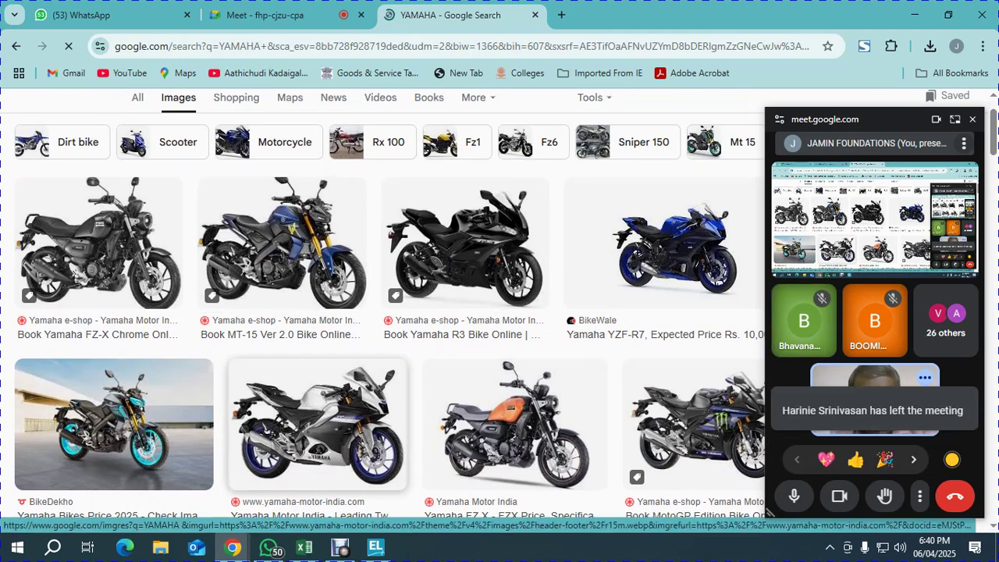
Check the Google Meet call, return to TallyPrime and open the Sales voucher type for alteration
left_click(265, 15)
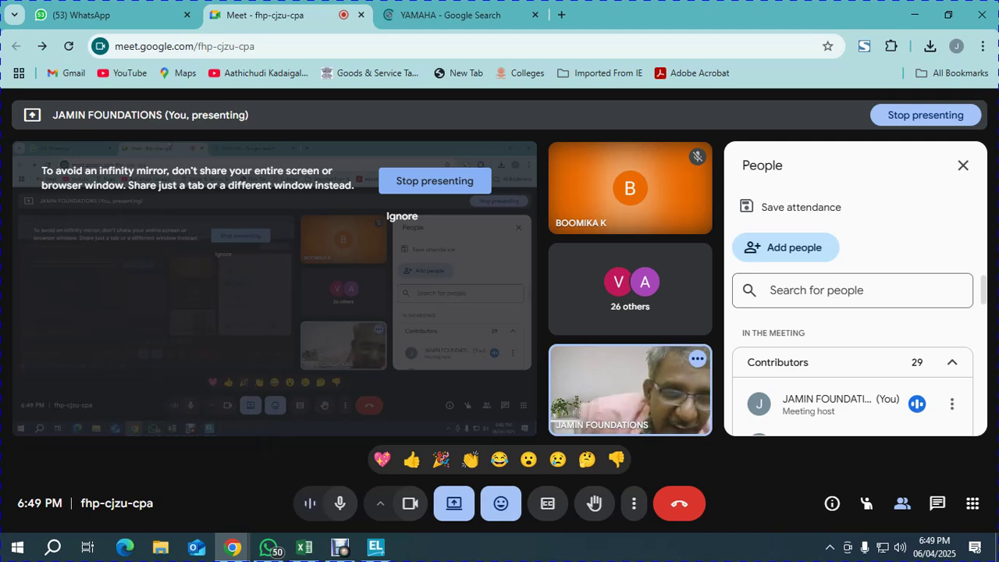
key("alt+Tab")
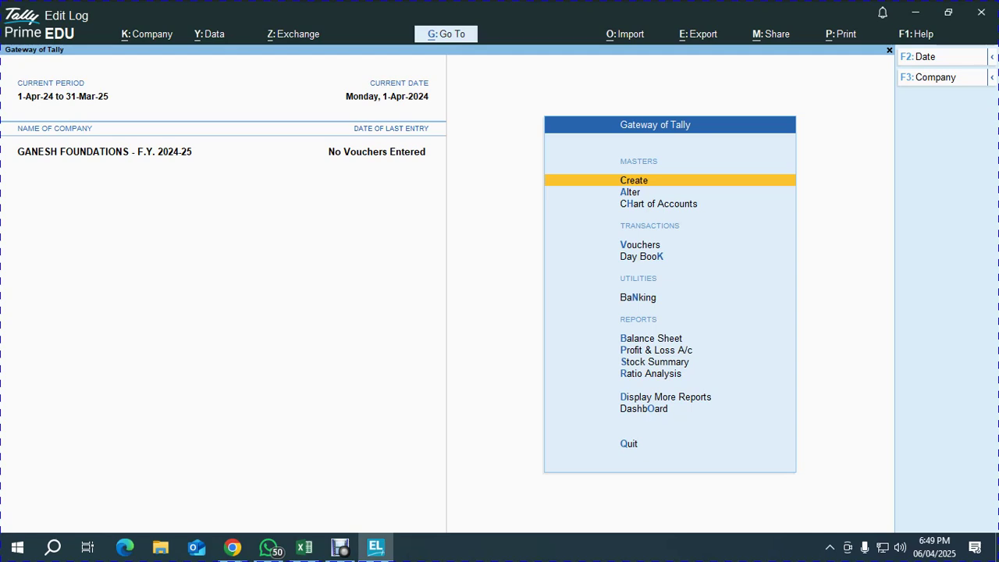
key("Down")
key("Return")
key("Down")
key("Down")
key("Down")
key("Down")
key("Return")
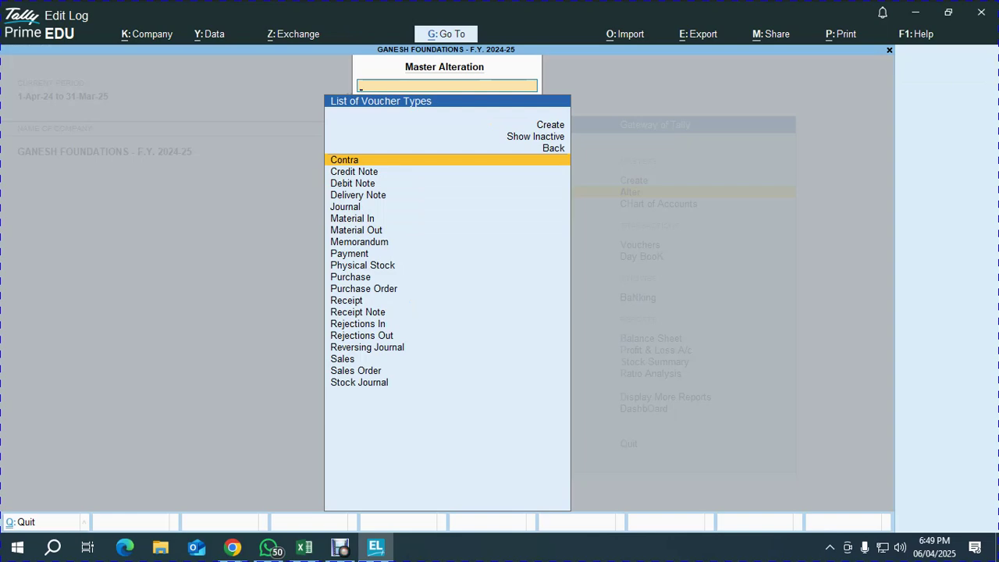
type("SALE")
key("Return")
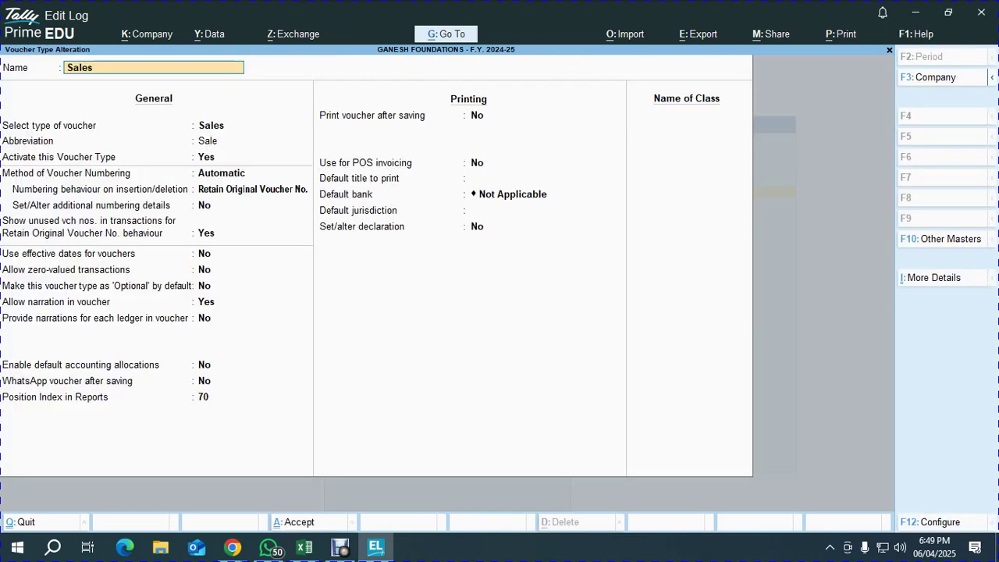
key("Return")
key("Return")
key("Return")
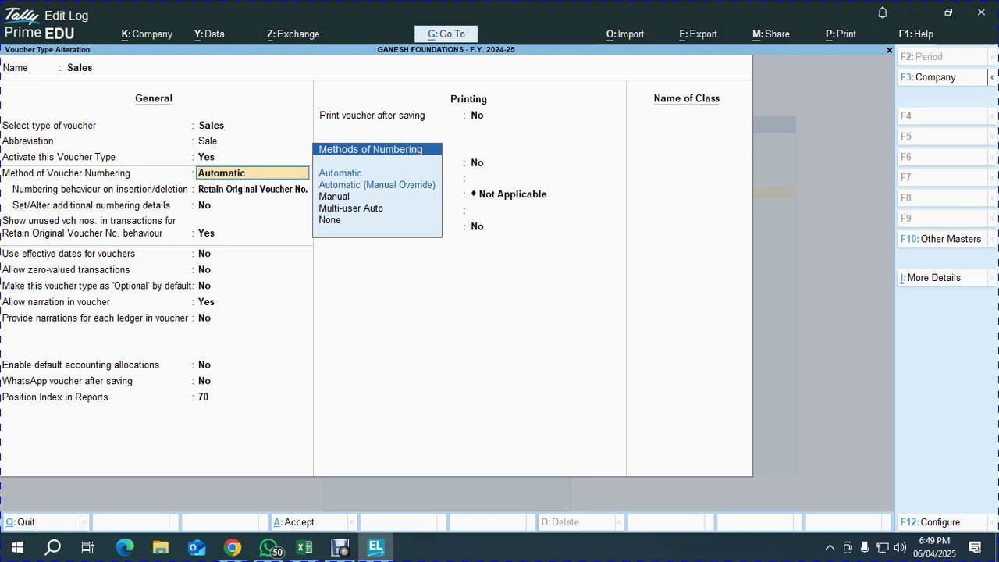
key("Return")
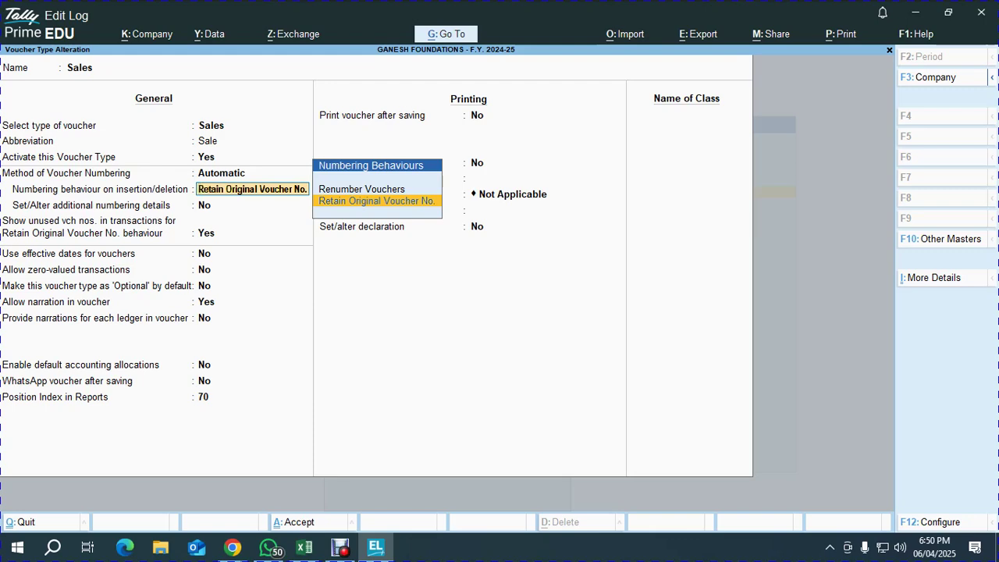
key("Return")
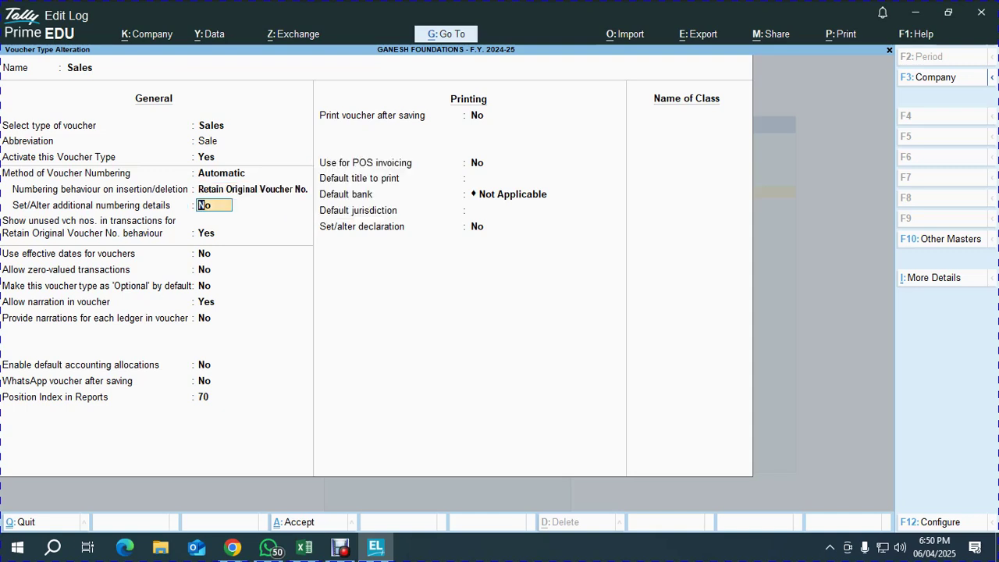
type("Y")
key("Return")
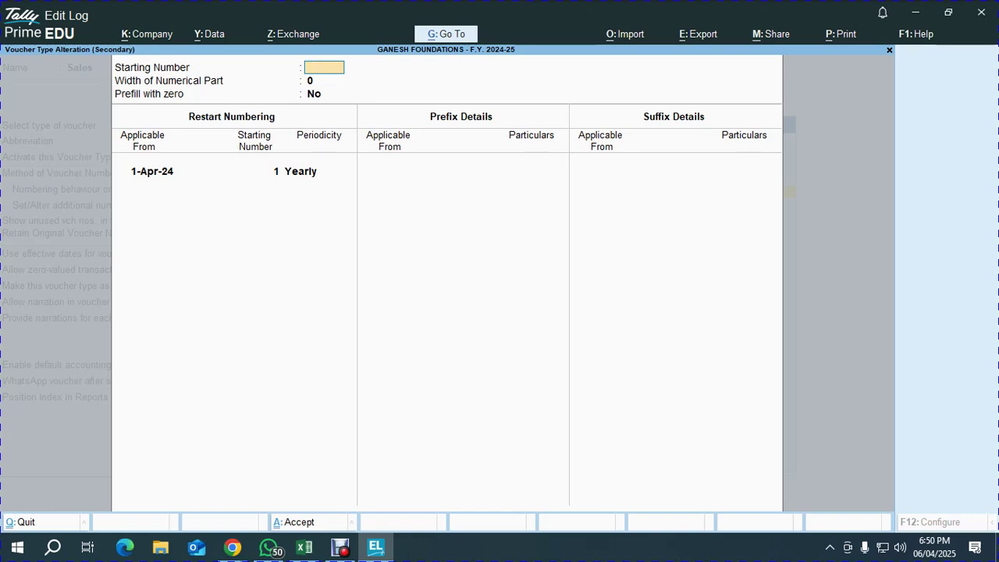
key("Escape")
key("y")
key("BackSpace")
key("Up")
key("Down")
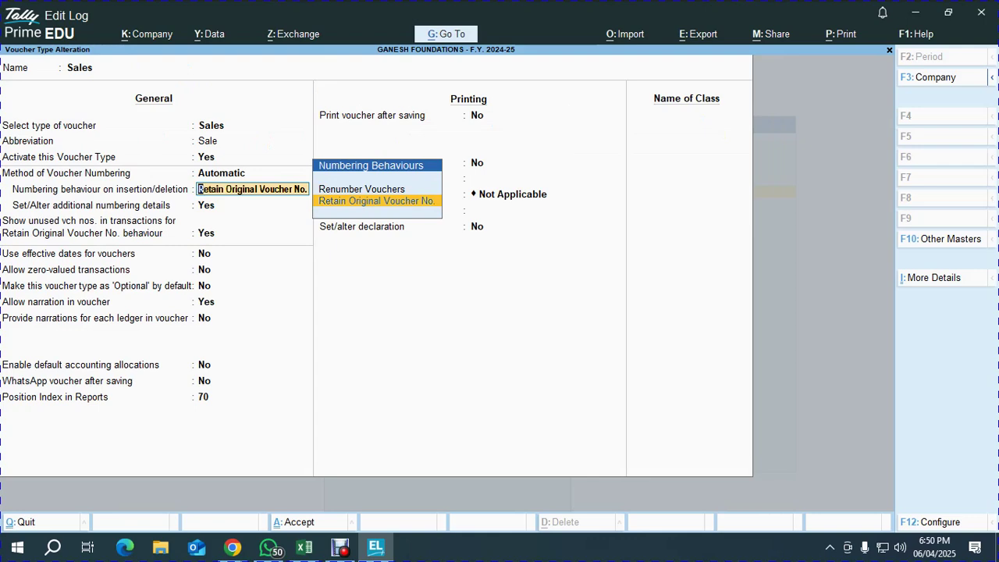
Set the Sales voucher type's numbering method to Manual and prevent creating duplicate voucher numbers
key("BackSpace")
key("Down")
key("Down")
key("Down")
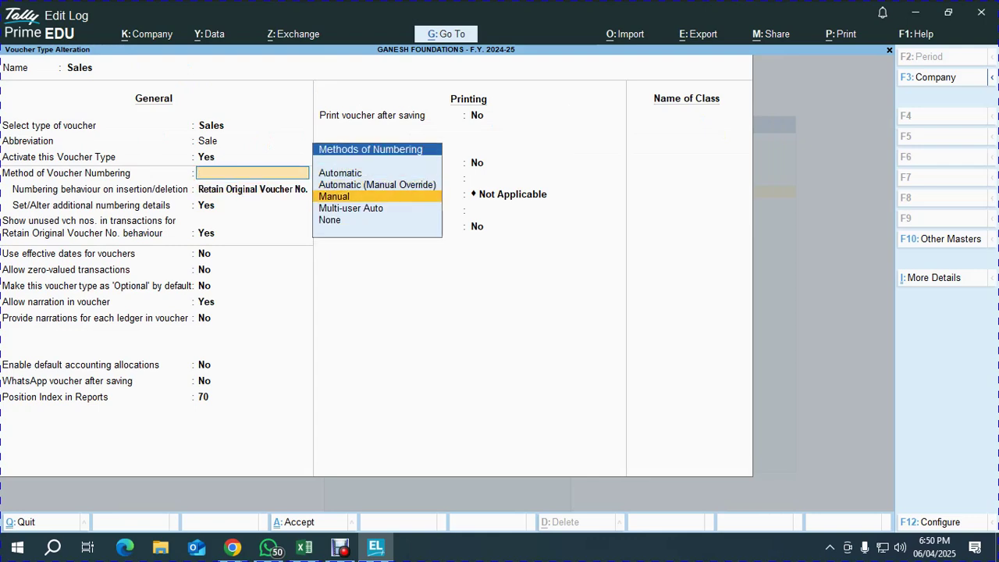
key("Return")
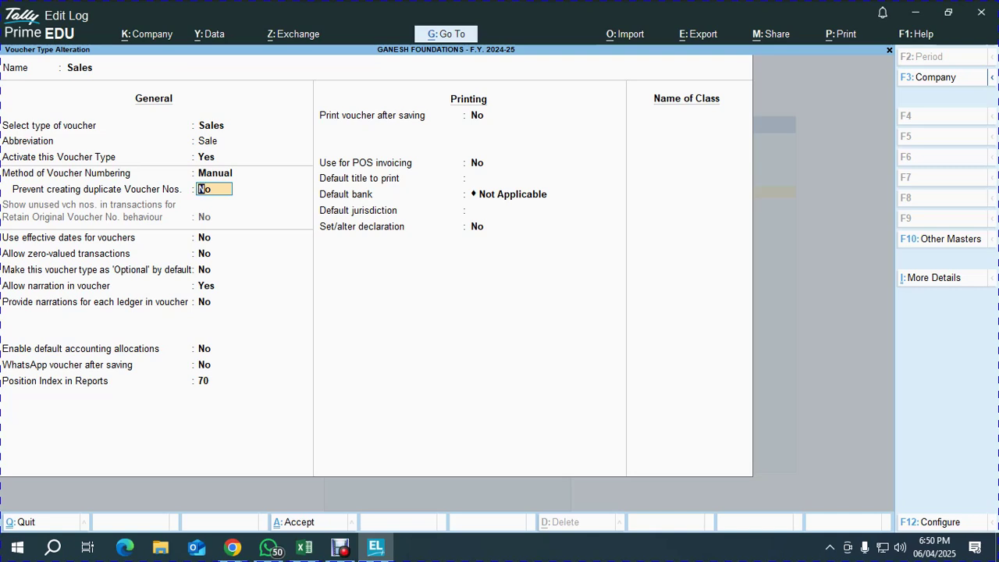
type("y")
key("Return")
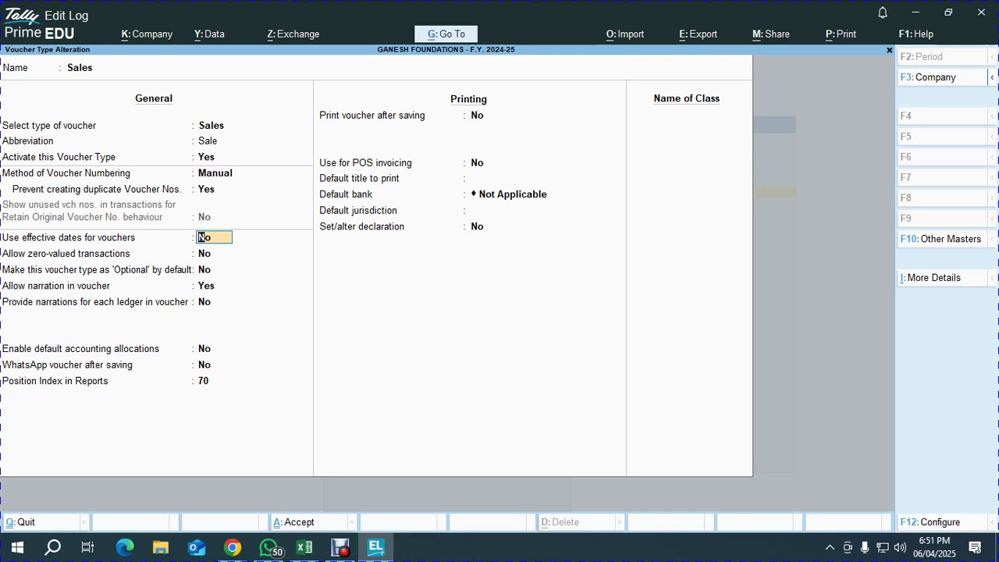
key("Up")
key("Up")
key("Return")
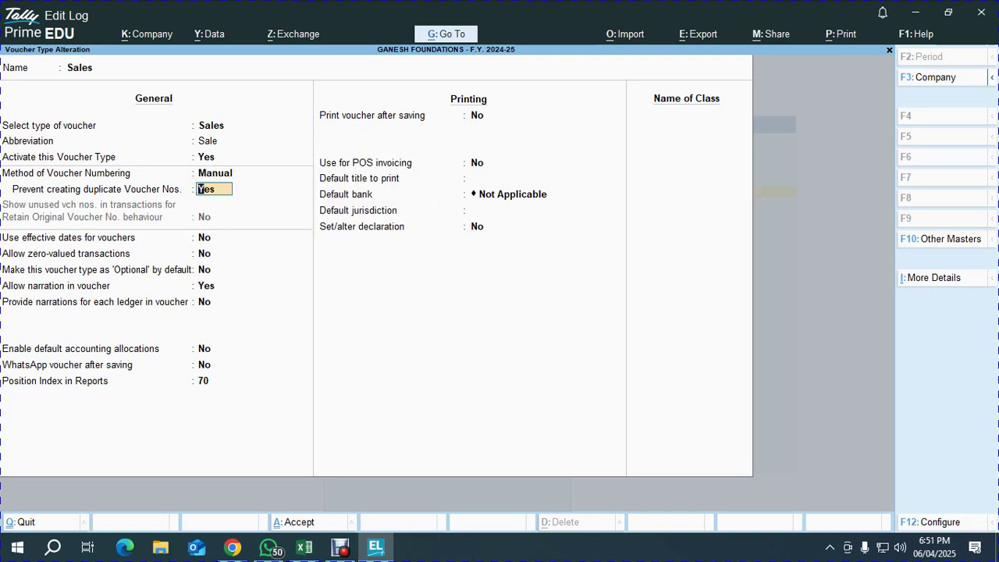
Keep the defaults for the Sales voucher type's remaining general settings, printing after saving and POS invoicing
key("Return")
key("Return")
key("Return")
key("Return")
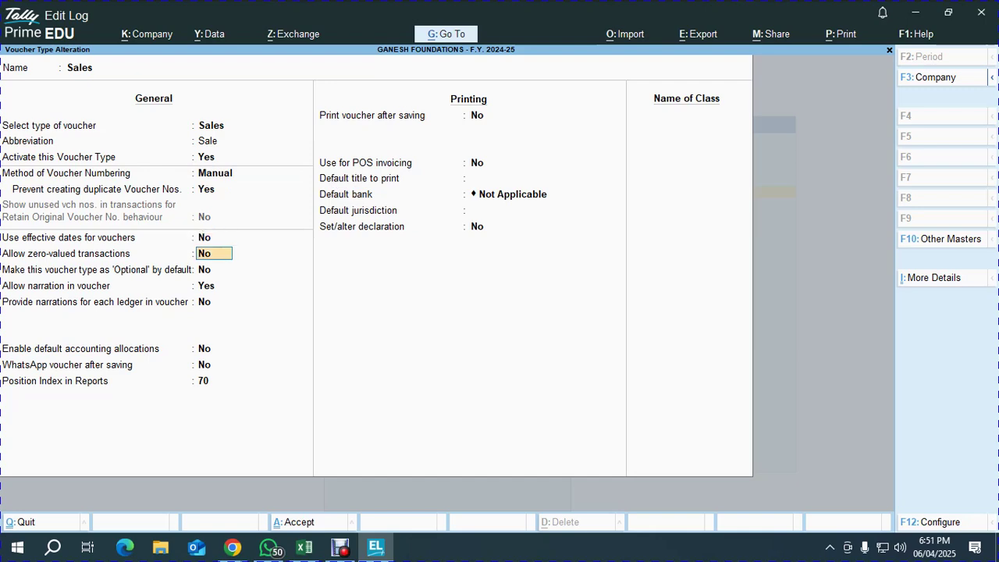
key("Return")
key("Return")
key("Return")
key("Return")
key("Return")
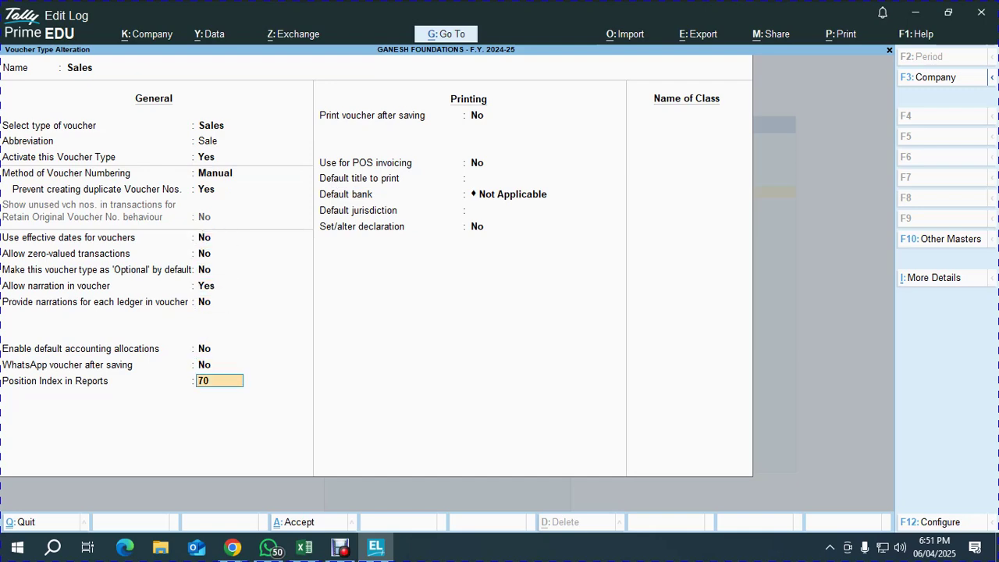
key("Return")
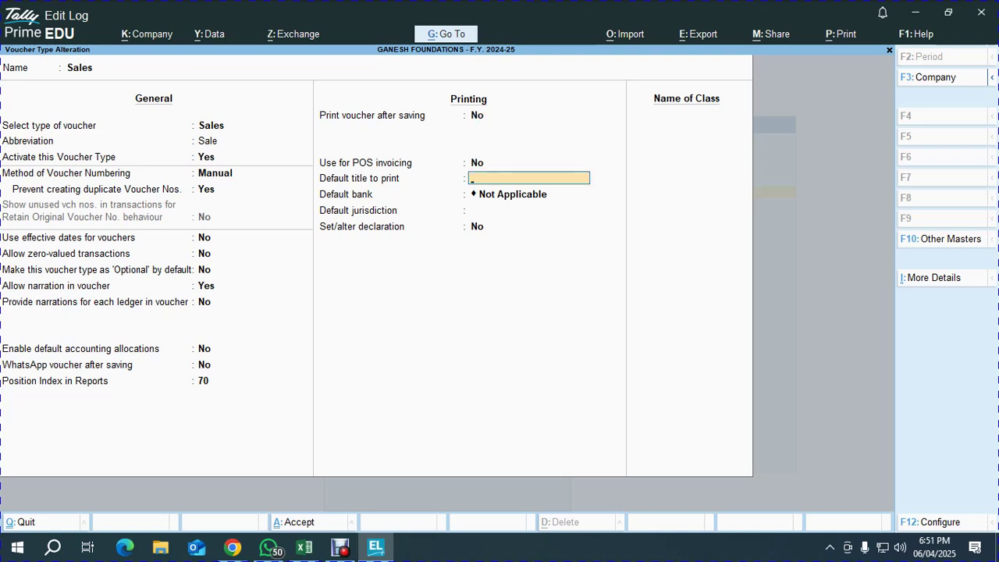
Set the default print title to TAX INVOICE, the default bank to CANARA BANK OD and the jurisdiction to CHENNAI
type("TAX INVOICE")
key("Return")
key("Down")
key("Down")
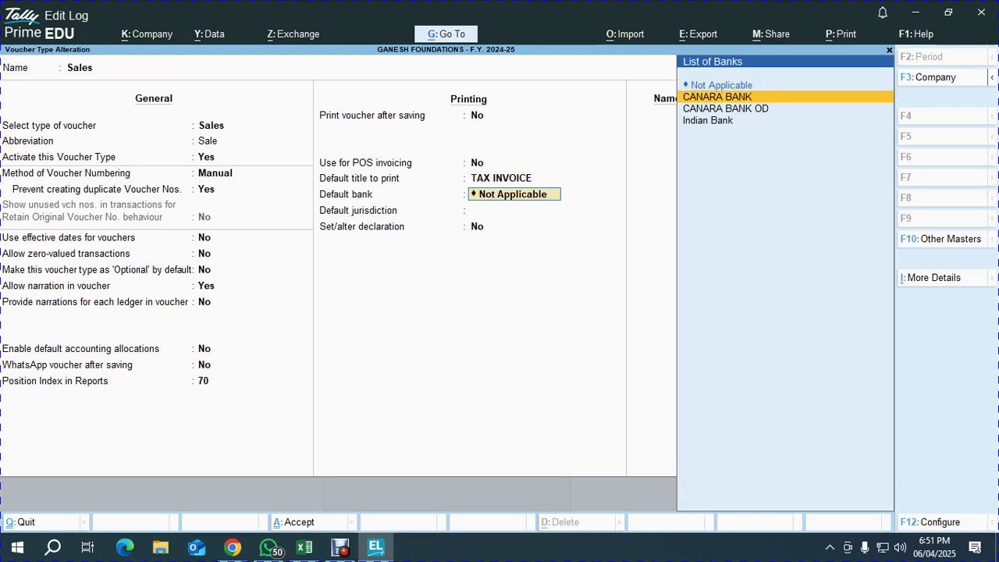
key("Return")
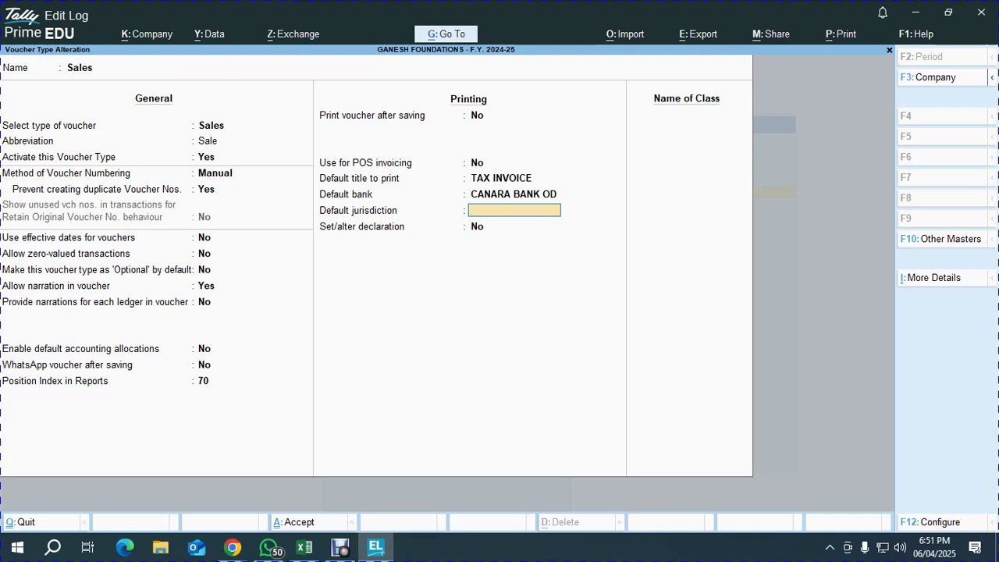
type("CHENNAI")
key("Return")
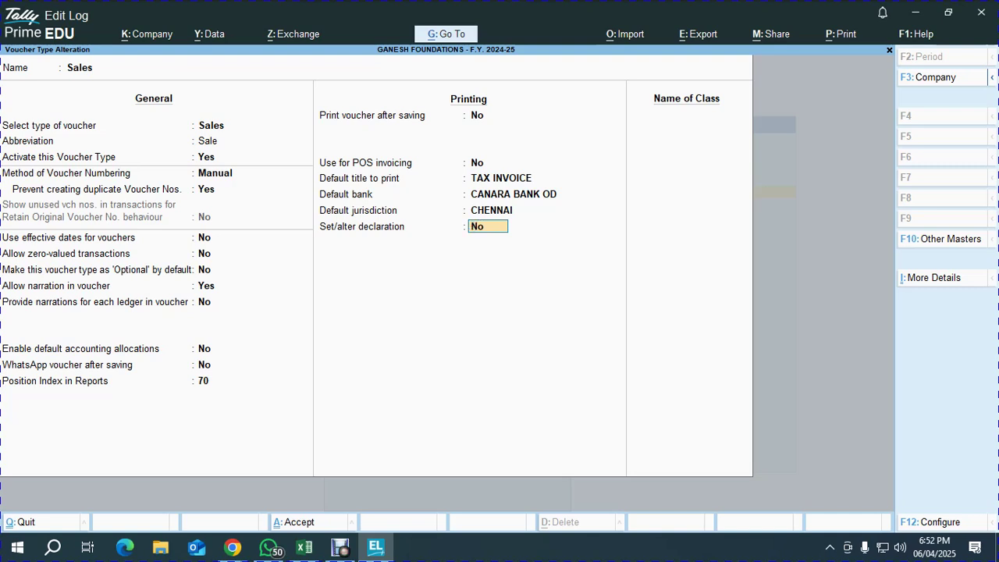
Add a voucher class named CONSTRUCTION SERVICES to the Sales voucher type, without excluding or including any groups
left_click(688, 117)
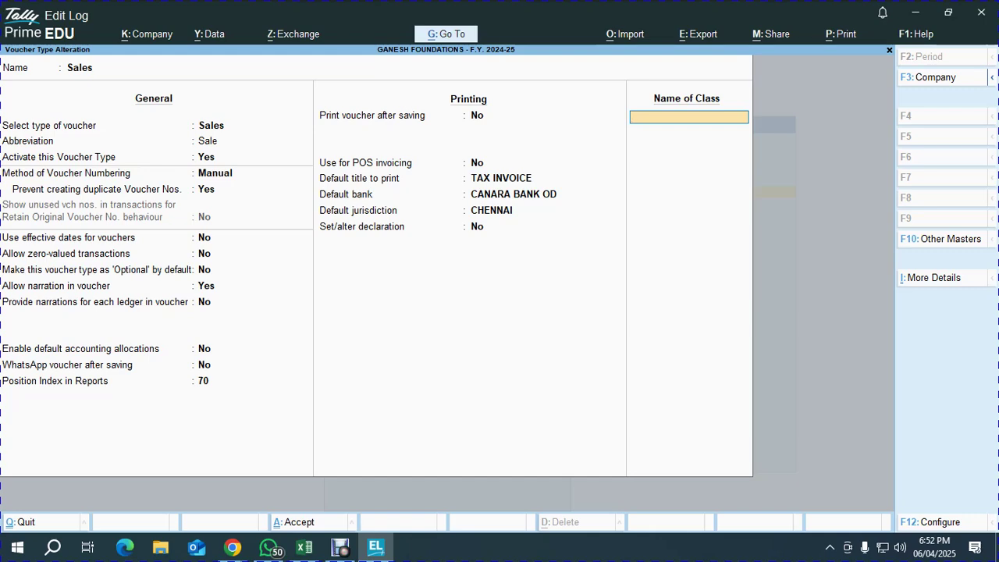
key("alt+Tab")
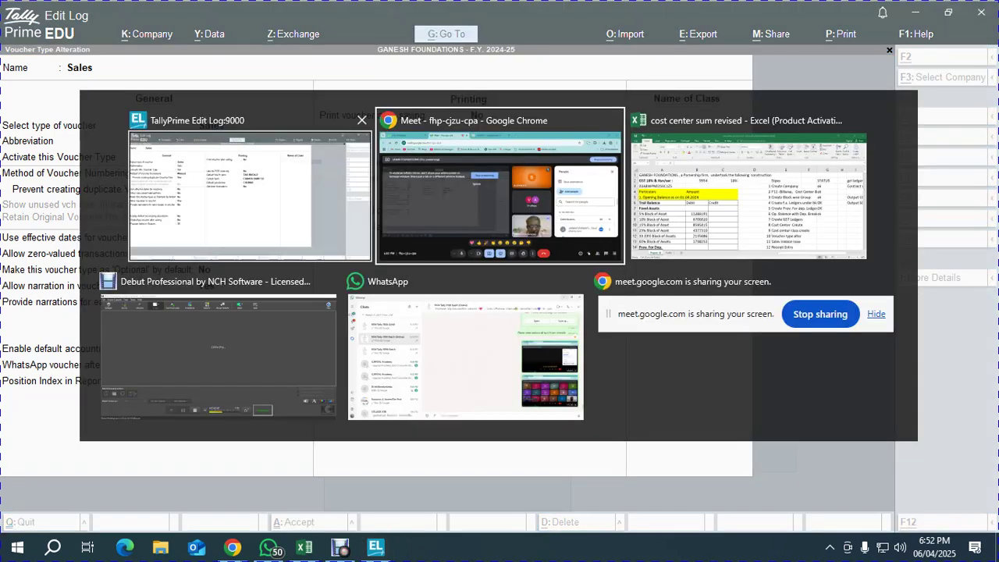
key("alt+Tab")
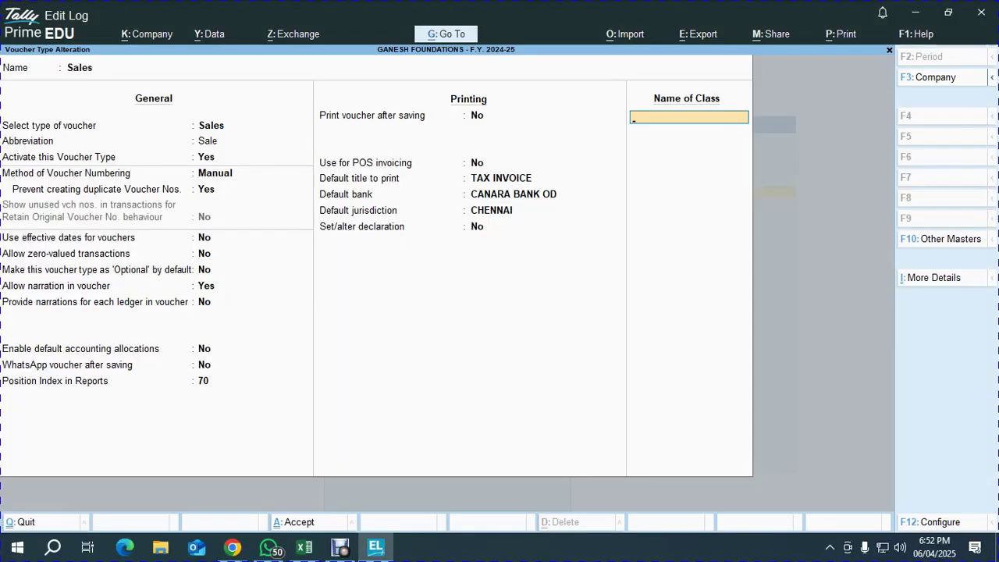
type("CONSTRUCTION SER")
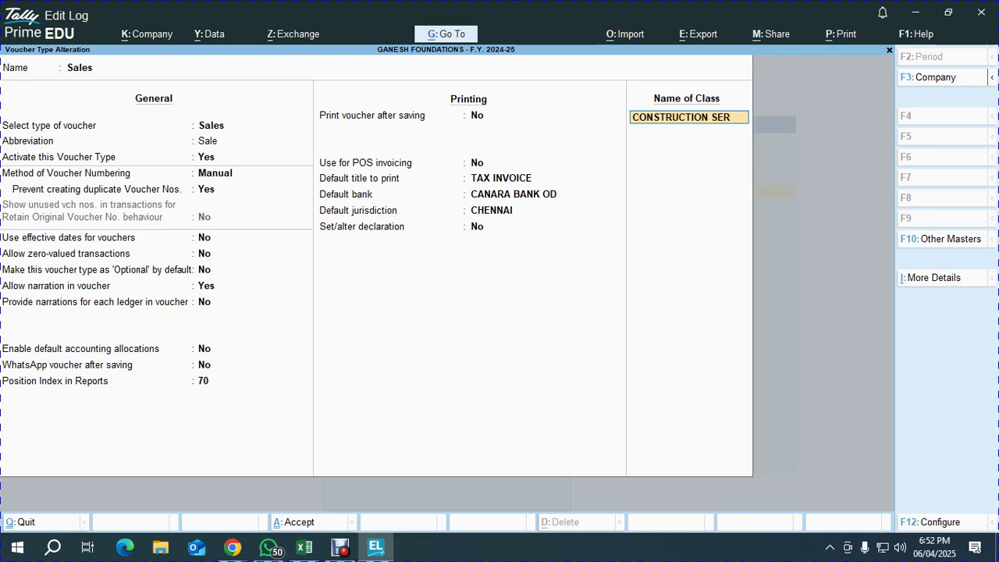
type("VICES")
key("Return")
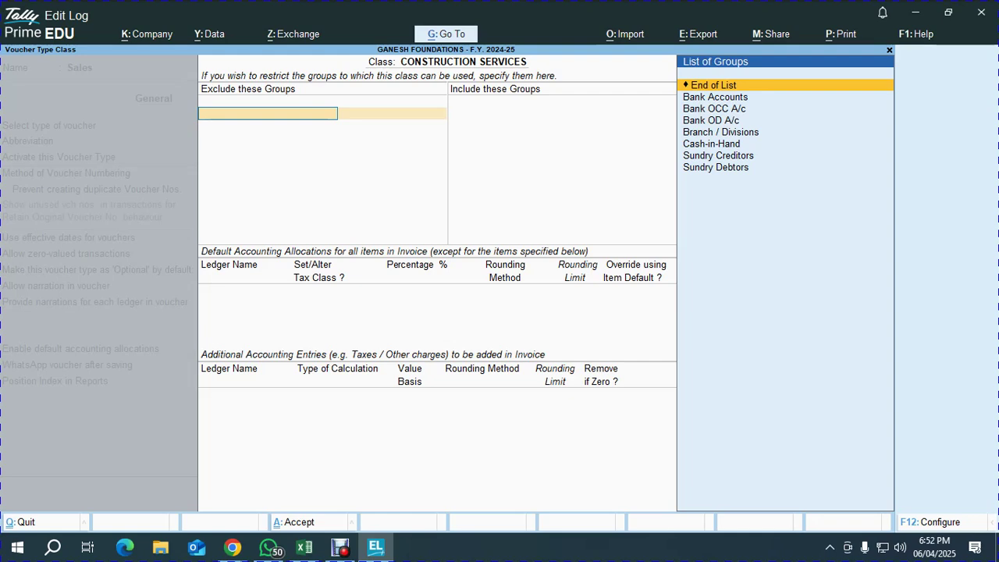
key("Return")
key("Return")
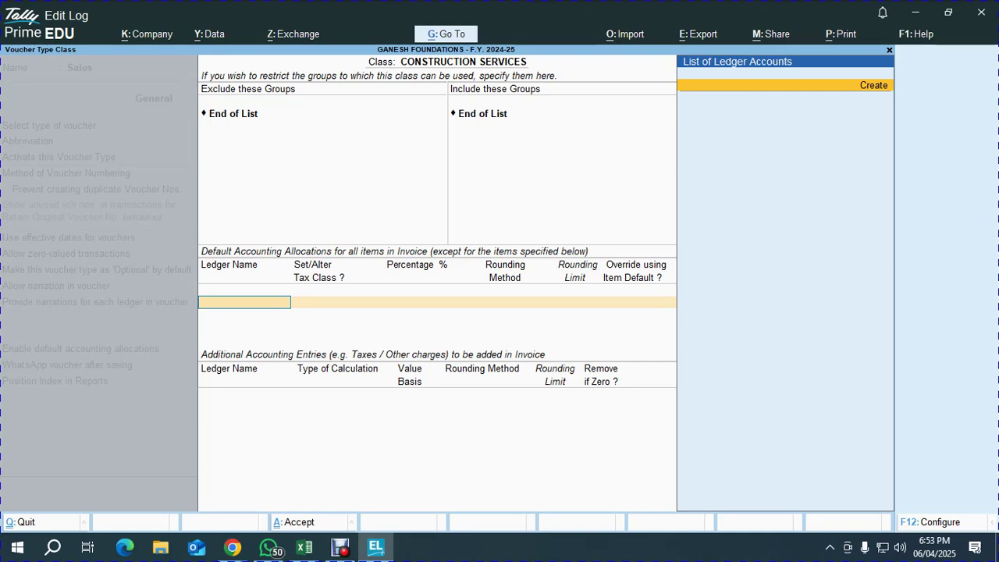
Start a new ledger named SALES under Sales Accounts for the class's default accounting allocation
key("alt+c")
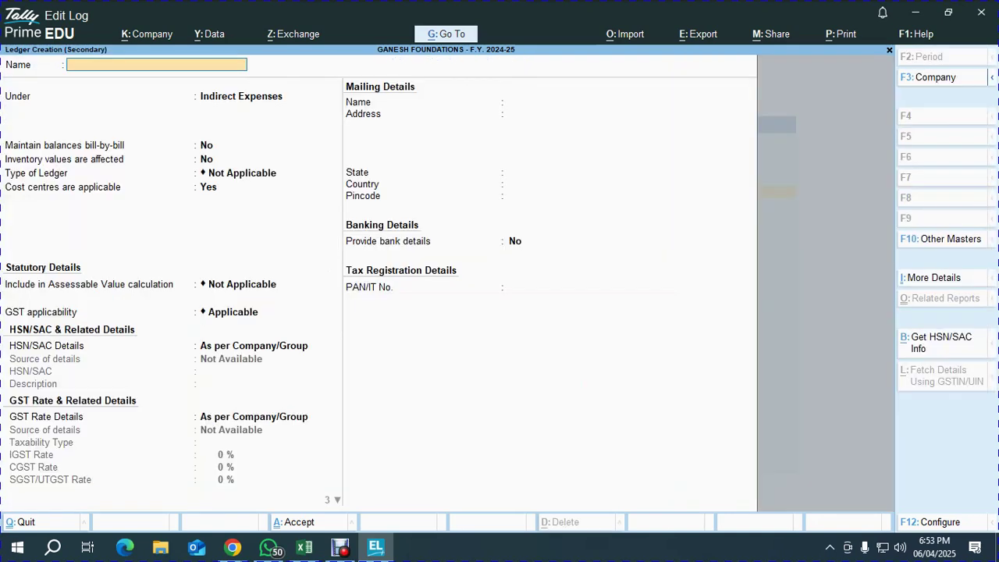
type("SALES")
key("Return")
type("SA")
key("Return")
key("Return")
key("Return")
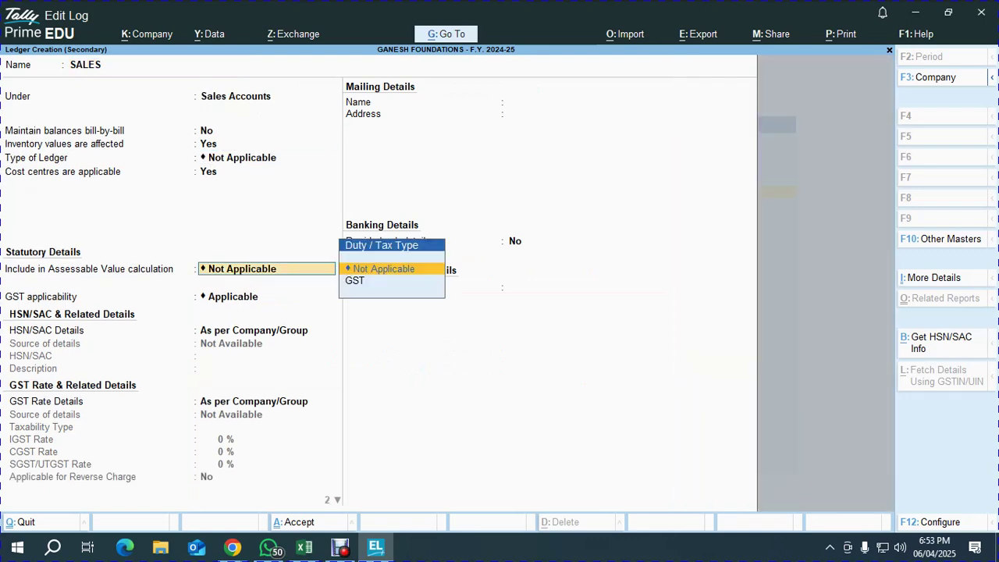
Keep GST applicable for the SALES ledger with HSN/SAC and rate details as per Company/Group, and set its type of supply to Goods
key("Return")
key("Down")
key("Return")
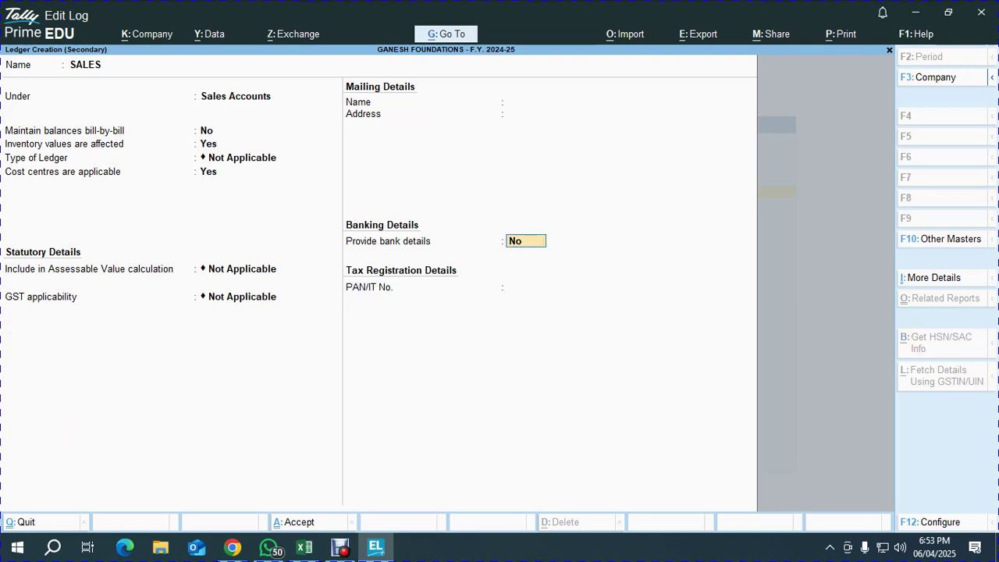
key("BackSpace")
key("Up")
key("Return")
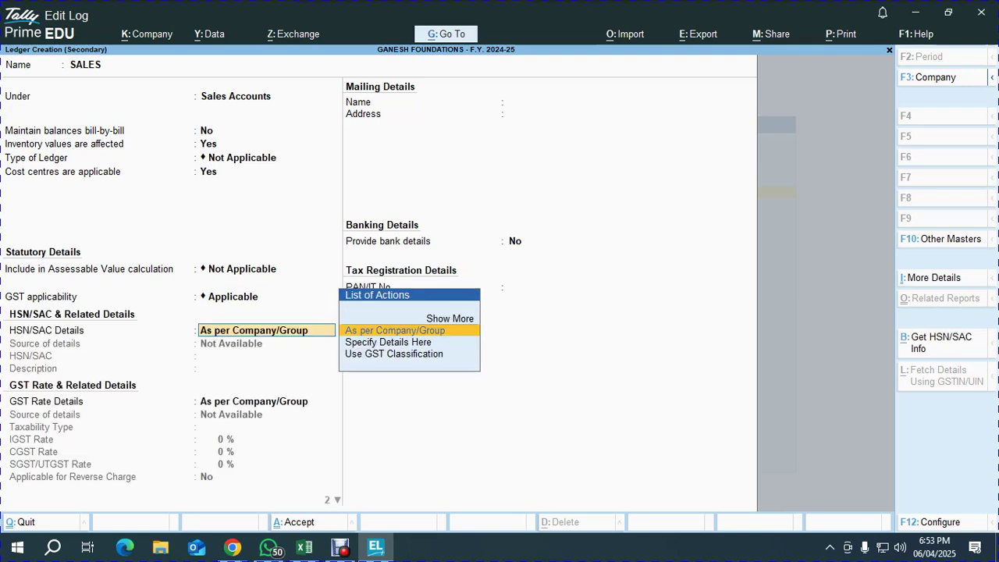
key("Return")
key("Return")
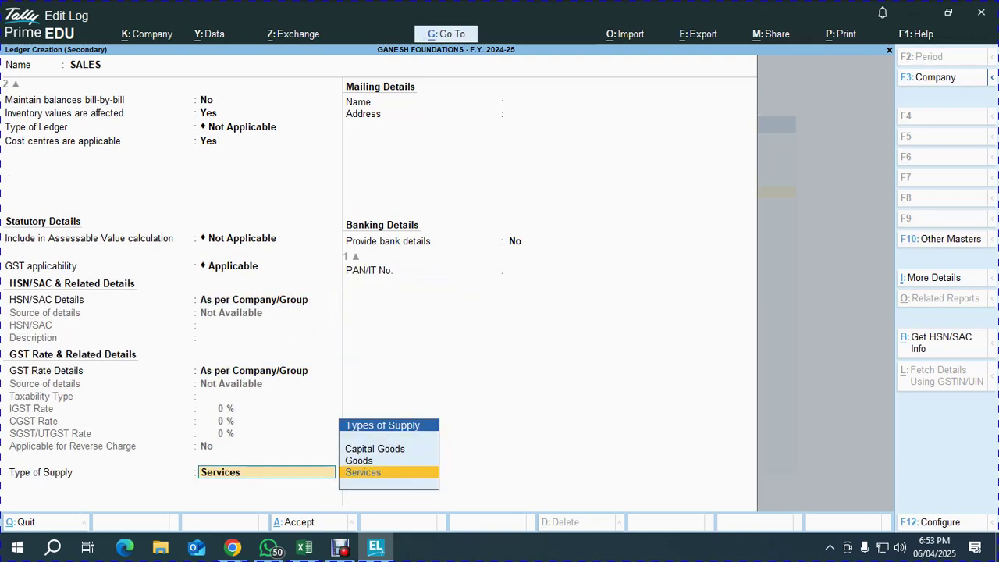
key("Up")
key("Return")
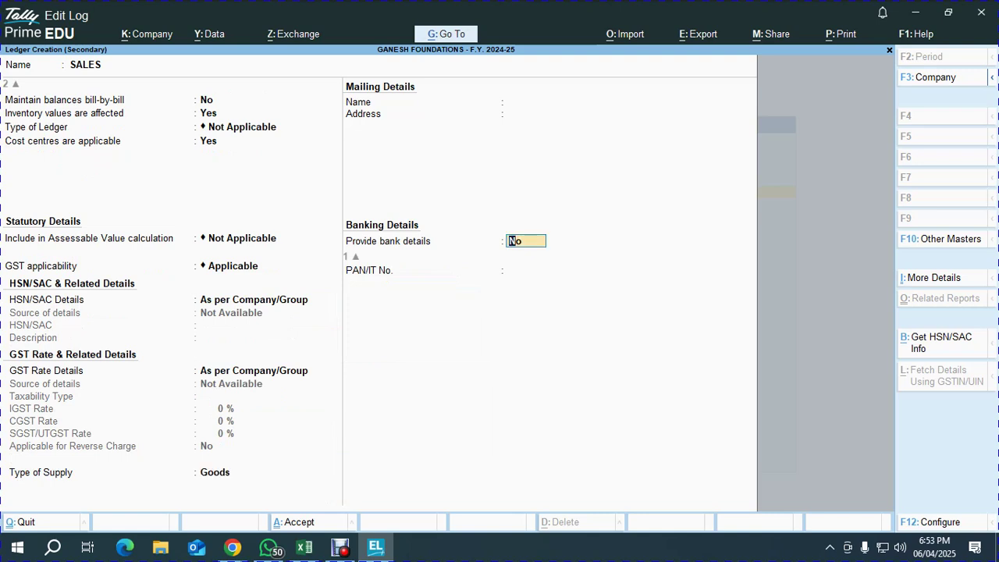
Abandon the new SALES ledger and return to the class's default accounting allocations
key("Return")
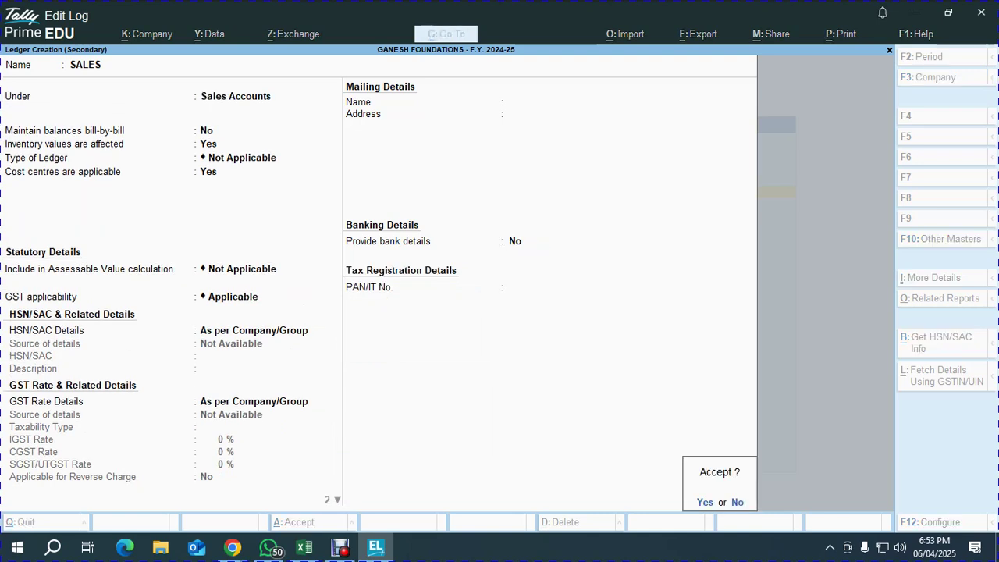
key("Return")
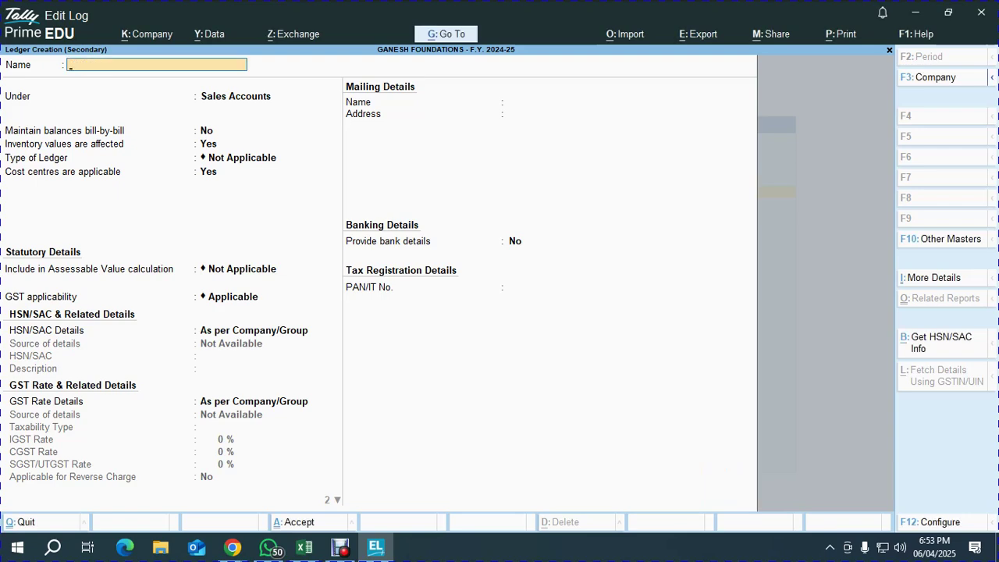
key("Escape")
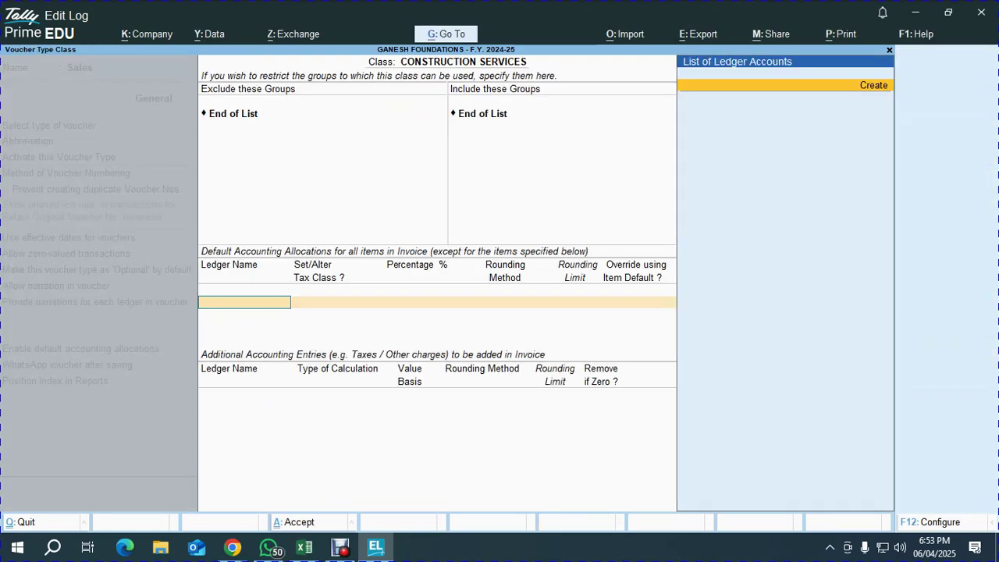
Start a new ledger named GST LOCAL SALES under Sales Accounts for the class's default accounting allocation
key("alt+c")
type("SALES")
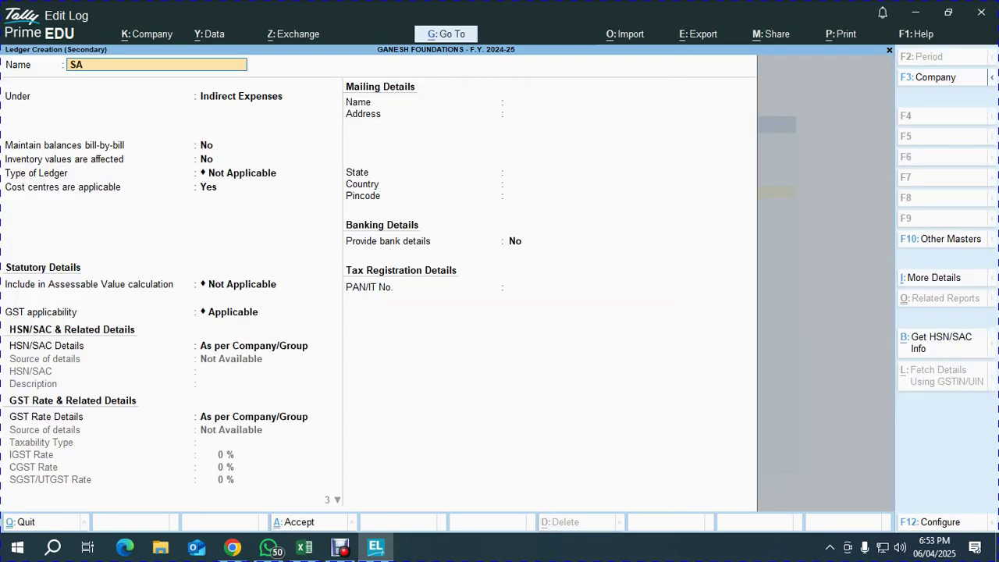
key("BackSpace")
key("BackSpace")
key("BackSpace")
key("BackSpace")
key("BackSpace")
type("GST LOCAL SALES")
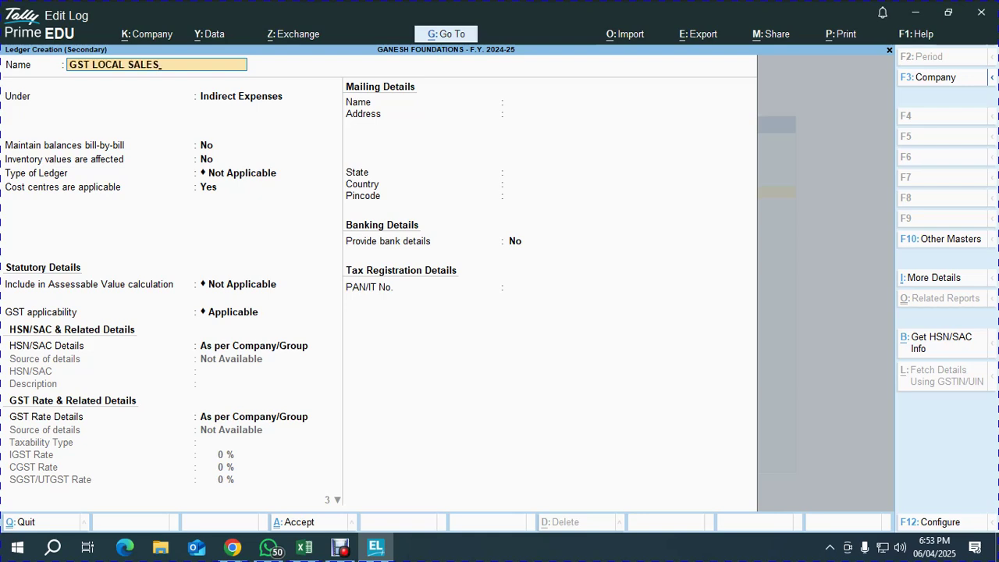
key("Return")
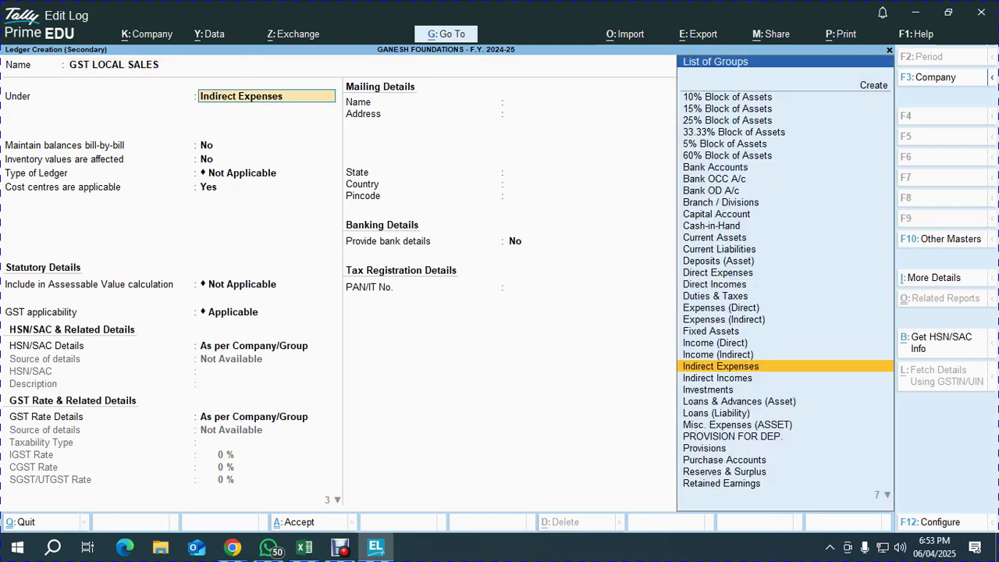
type("SA")
key("Return")
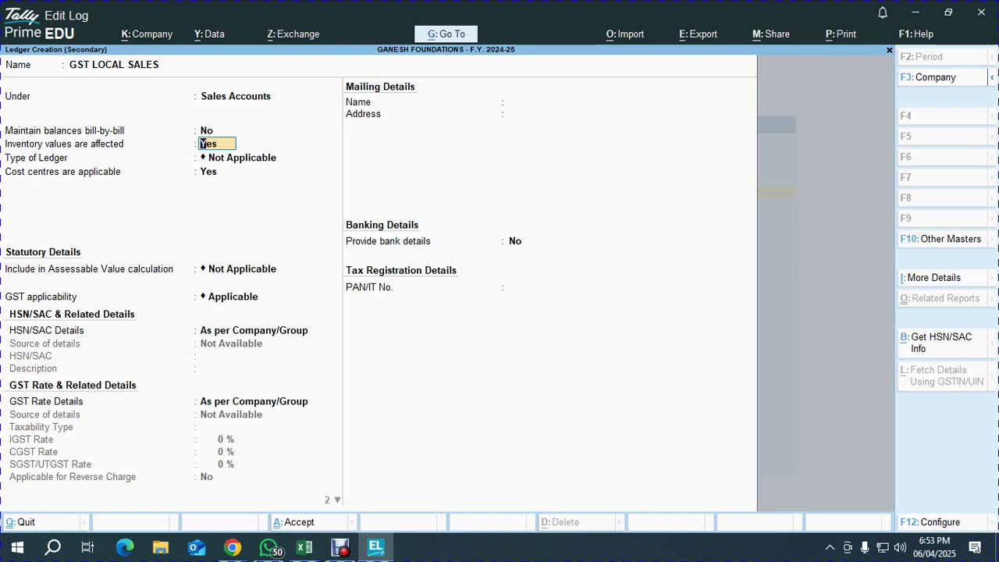
Keep inventory values affected and cost centres applicable, with ledger type and assessable value inclusion as Not Applicable
key("Return")
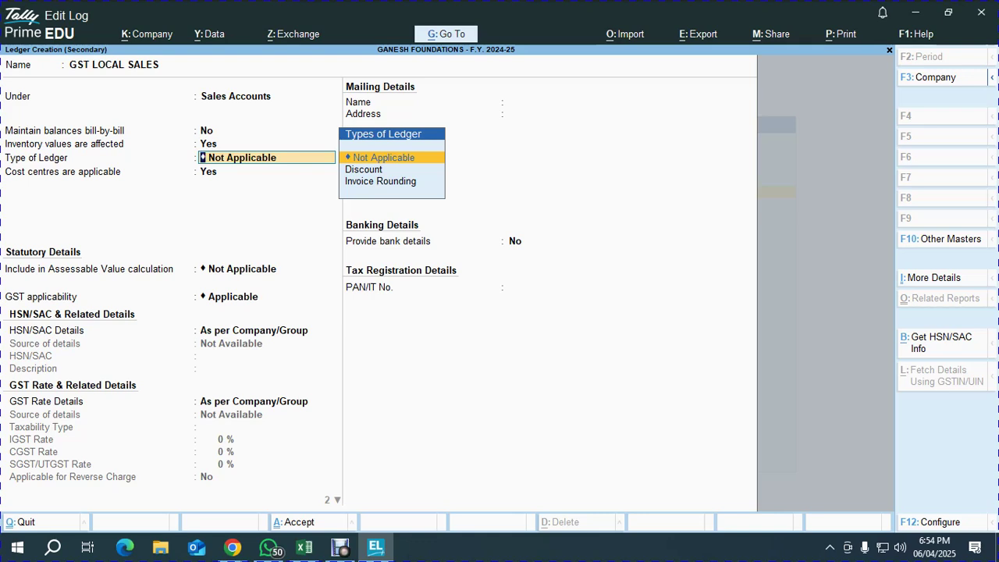
key("Return")
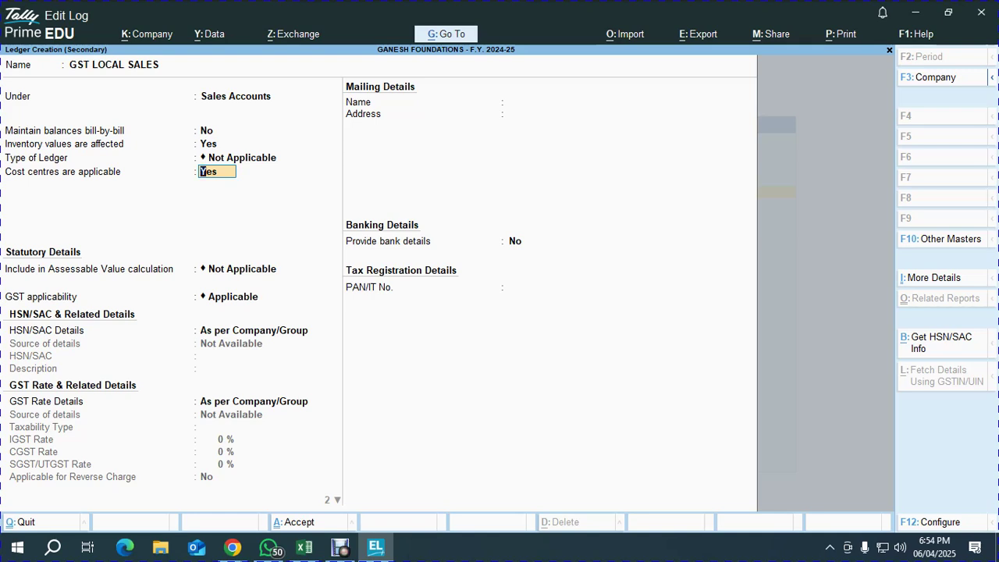
key("Return")
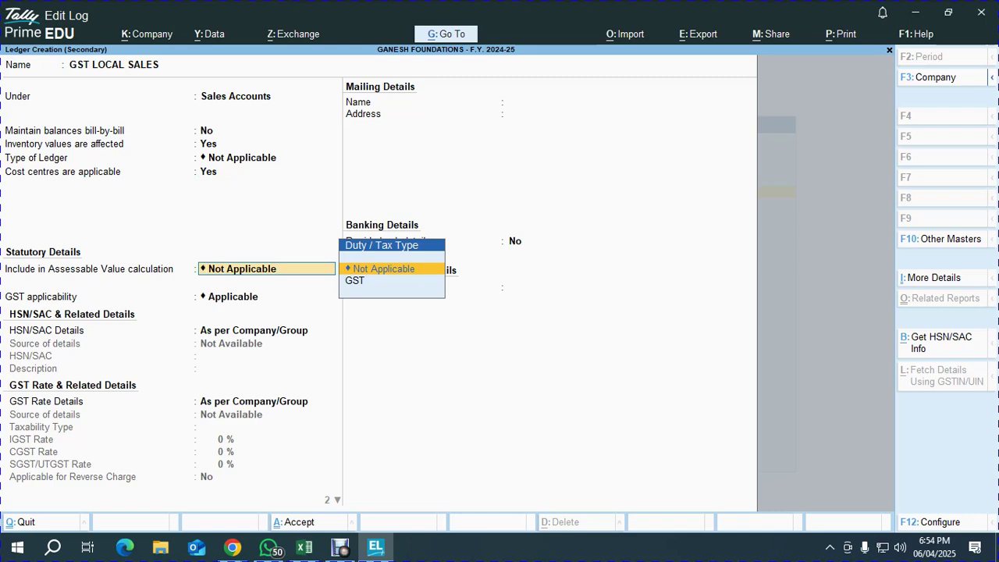
key("Return")
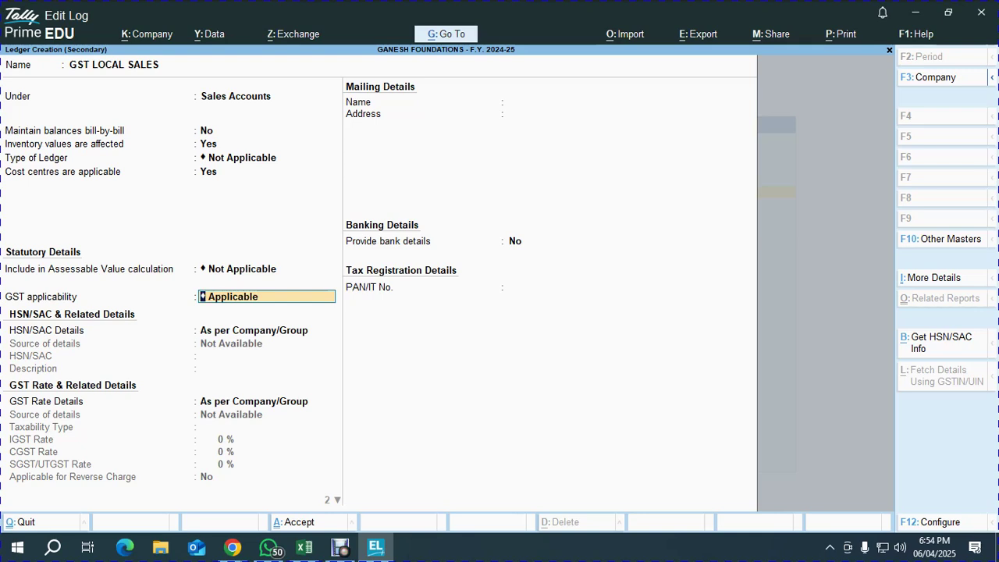
Keep GST applicable with HSN/SAC and rate details as per Company/Group, set the type of supply to Goods, and save the ledger
key("Return")
key("Return")
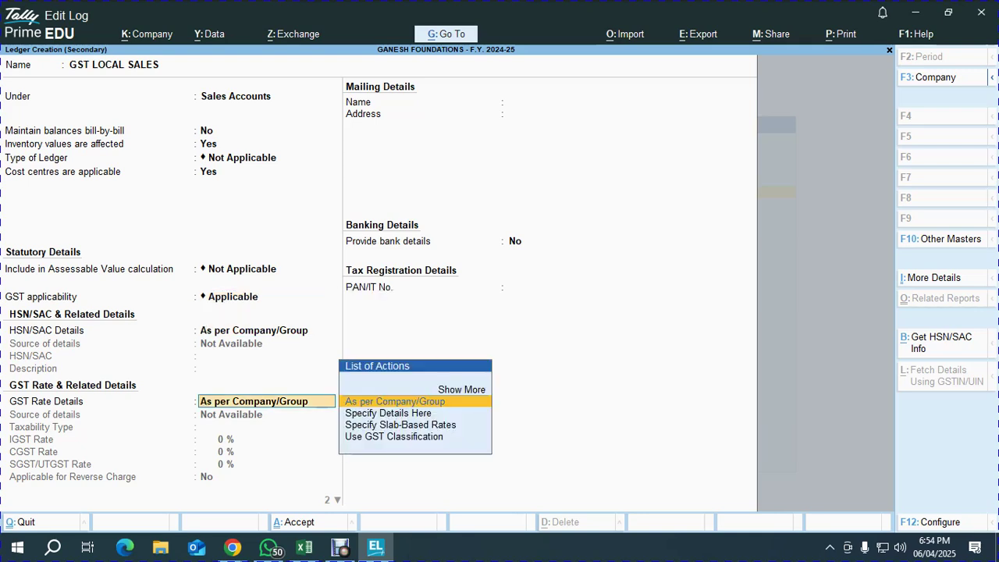
key("Return")
key("Up")
key("Return")
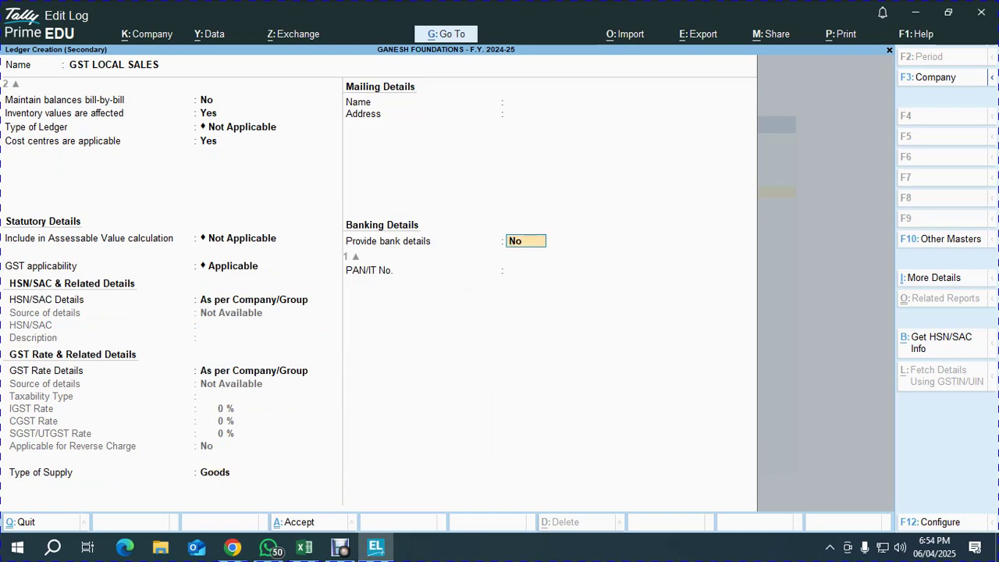
key("ctrl+a")
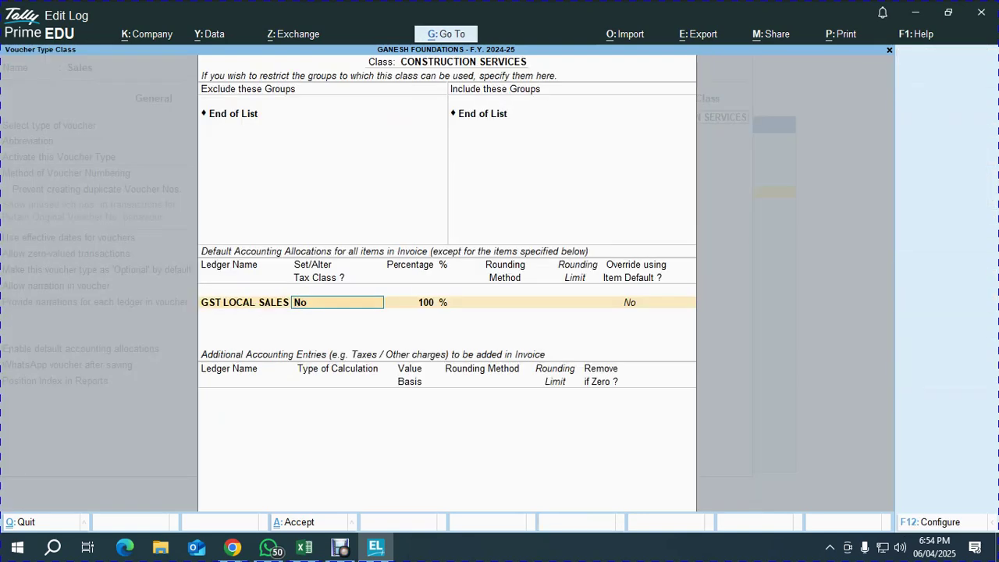
Allocate 100% to GST LOCAL SALES in the class, without altering the tax class or overriding with item defaults
key("Return")
key("Return")
key("Return")
key("Return")
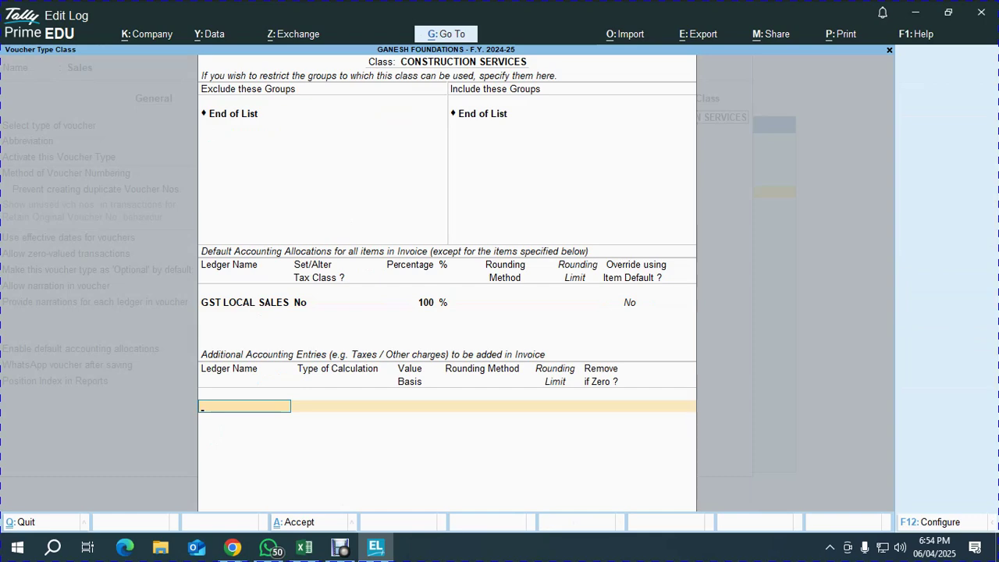
Add the CONSTRUCTION SERVICES ledger as an additional accounting entry calculated As User Defined Value, removed if zero
type("CONS")
key("Return")
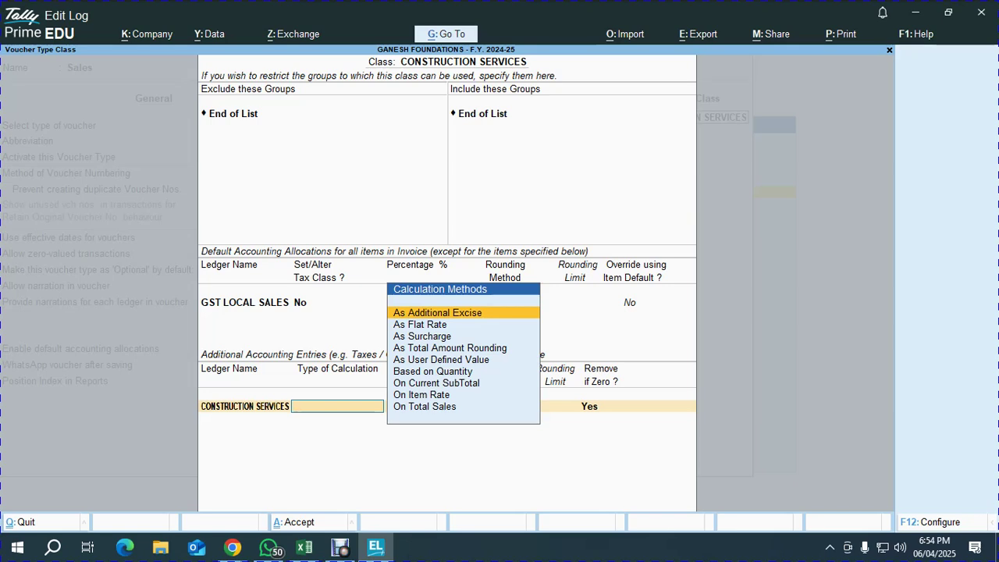
key("Down")
key("Down")
key("Down")
key("Down")
key("Down")
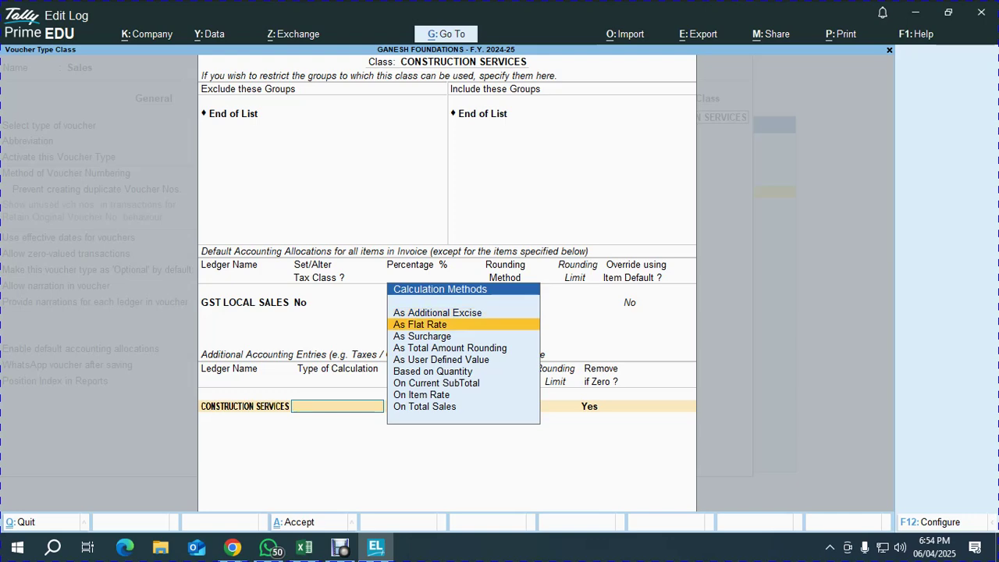
key("Up")
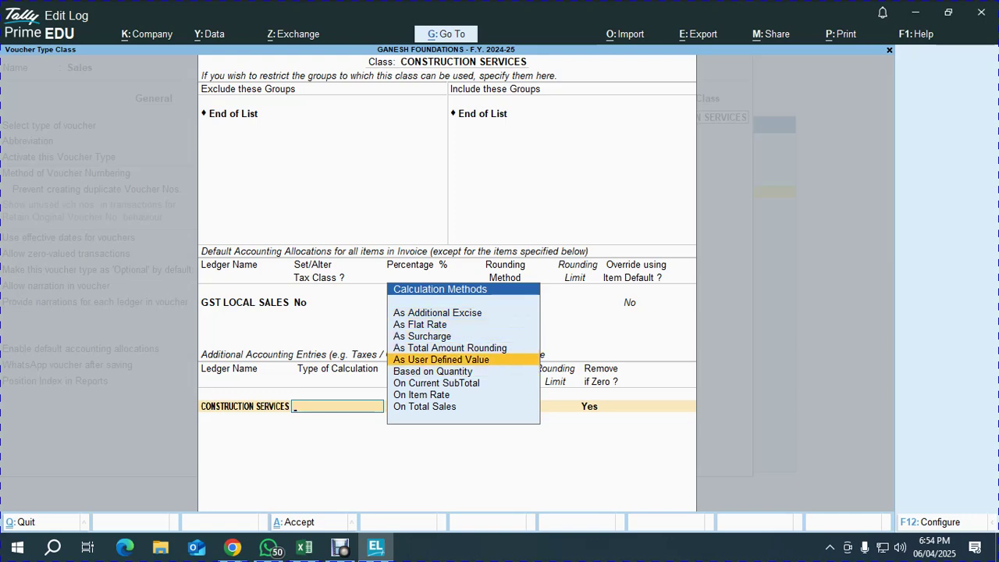
key("Return")
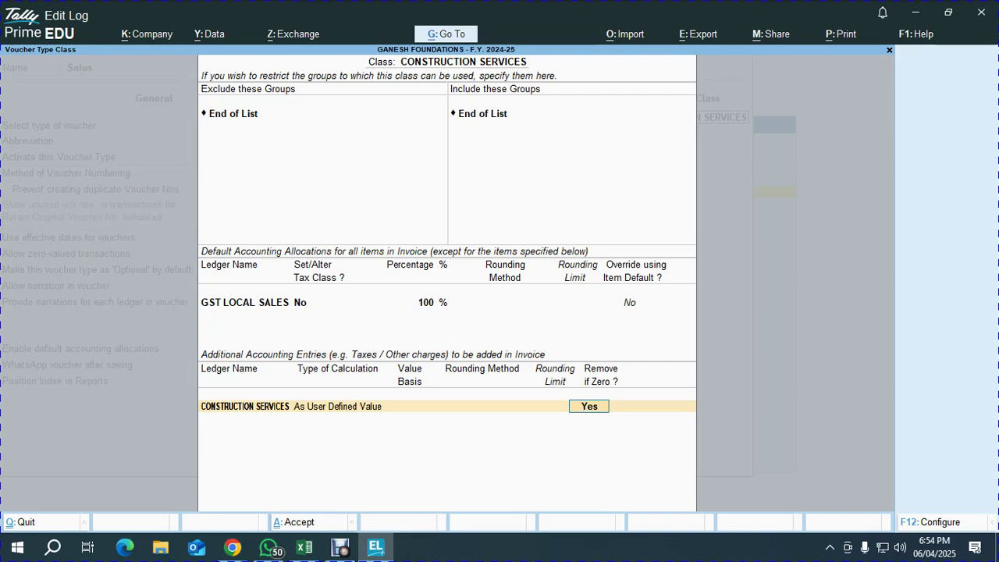
key("Return")
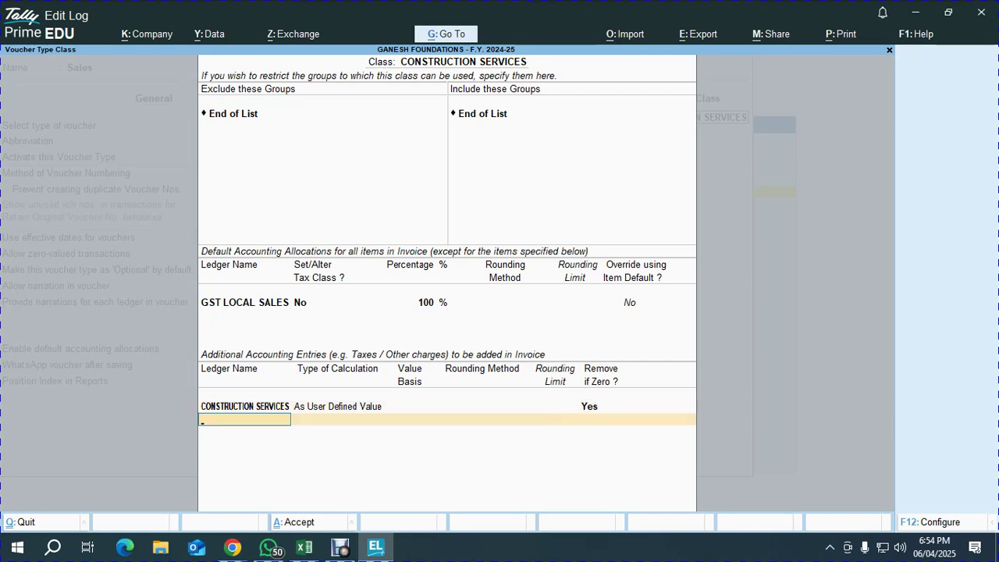
Add the OUTPUT CGST and OUTPUT SGST ledgers as additional accounting entries, both removed if zero
type("OUTPUT")
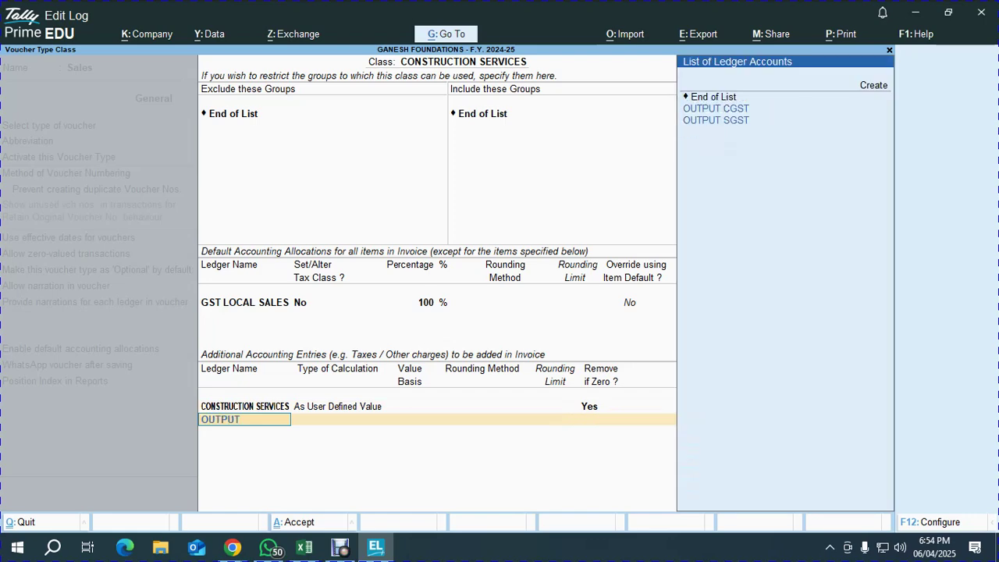
key("Down")
key("Return")
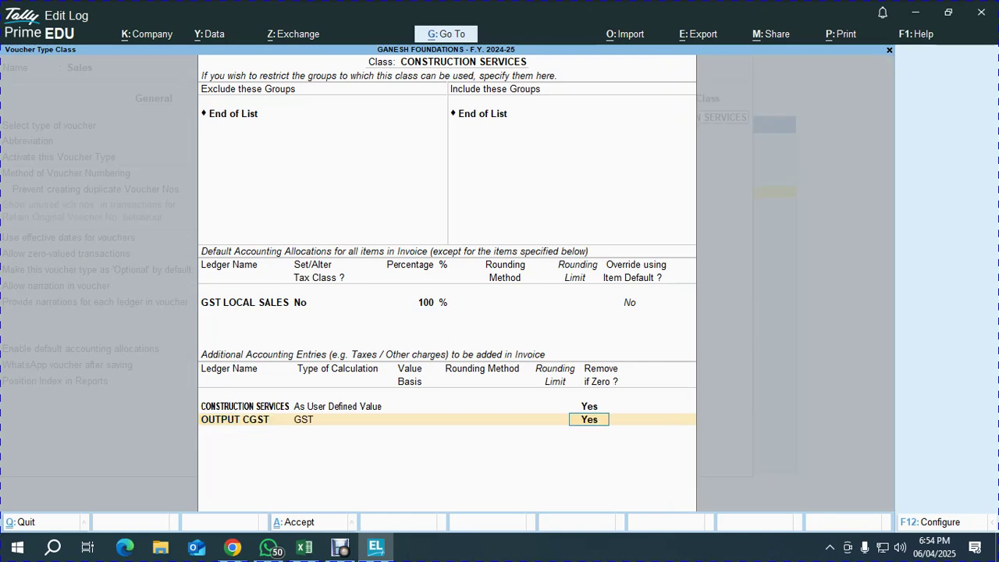
key("Return")
type("OUT")
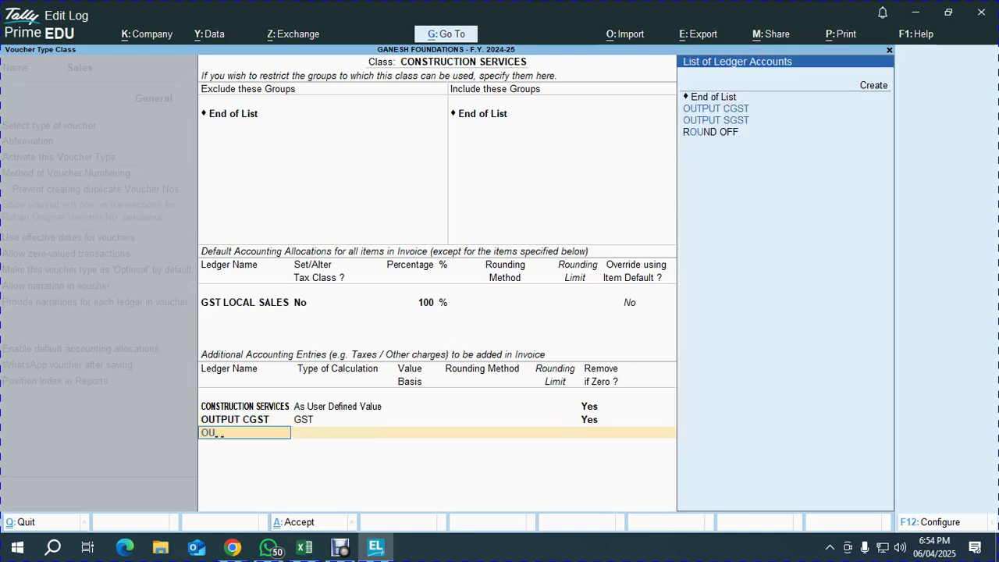
key("Down")
key("Return")
key("Return")
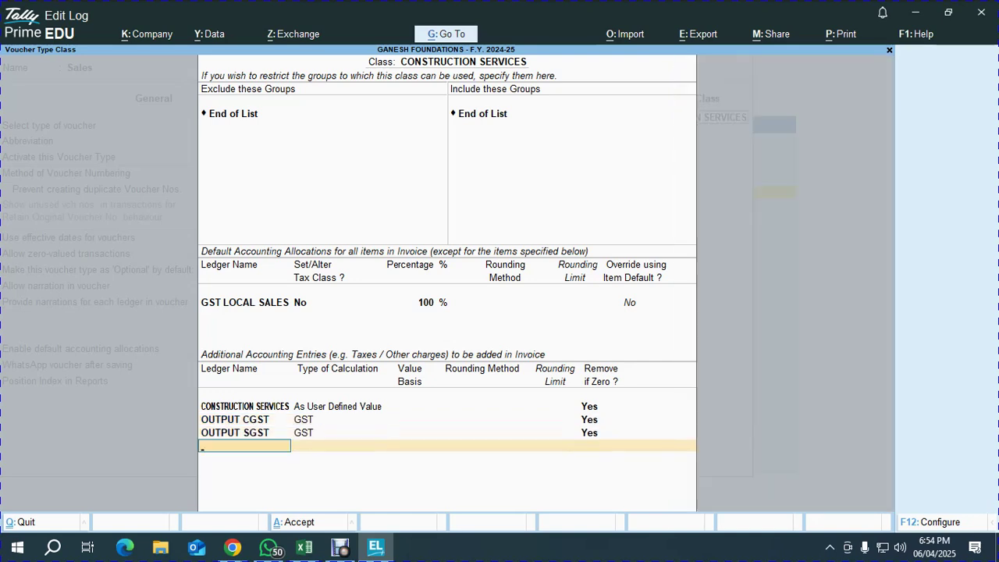
Add the ROUND OFF ledger calculated As Total Amount Rounding, with Normal Rounding and a rounding limit of 1
type("ROUND")
key("Return")
type("AS")
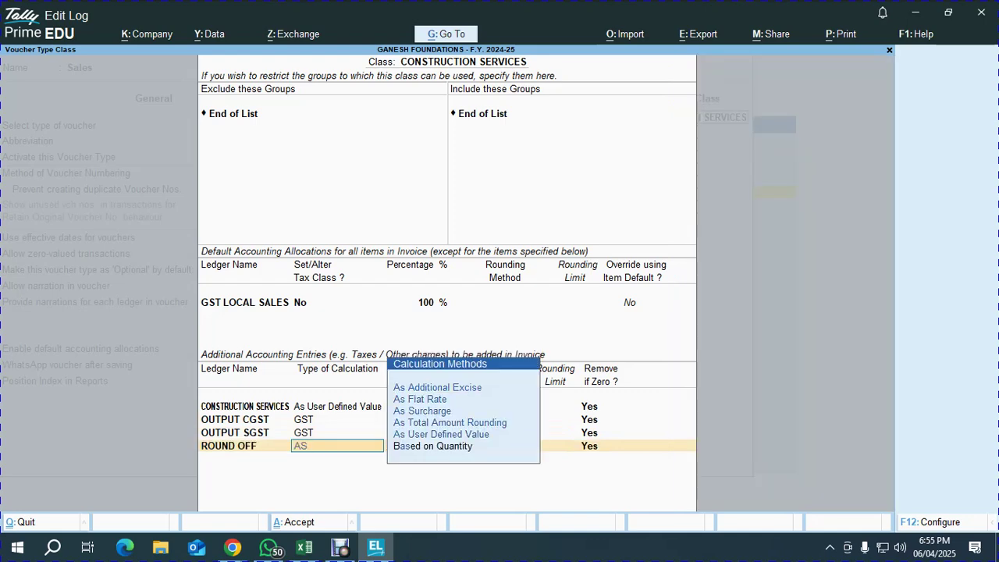
type("S")
key("BackSpace")
key("BackSpace")
key("BackSpace")
key("Down")
key("Down")
key("Down")
key("Return")
key("Down")
key("Down")
key("Return")
key("Return")
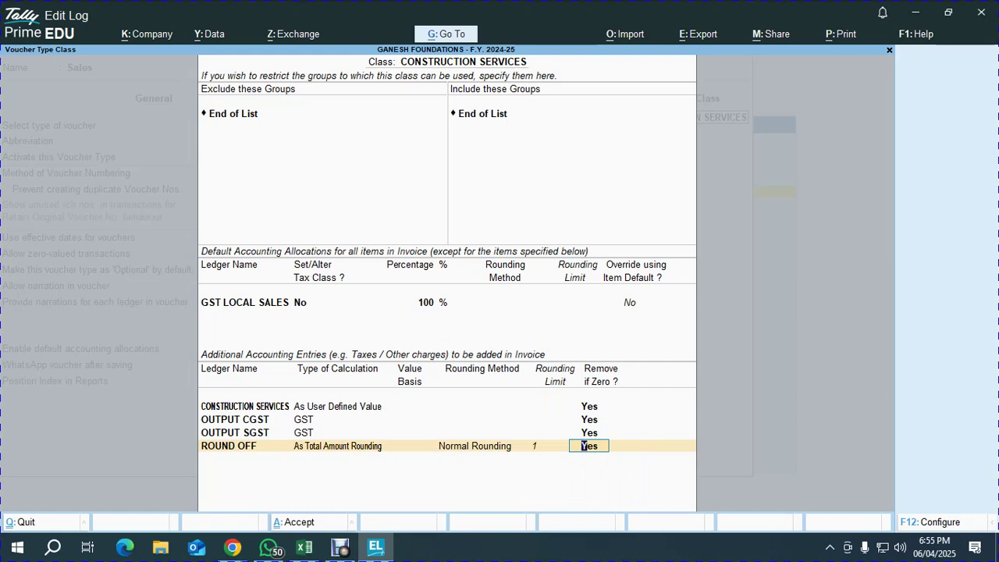
Finish the CONSTRUCTION SERVICES class, save the Sales voucher type and return to the Gateway of Tally
key("Return")
key("Return")
key("Return")
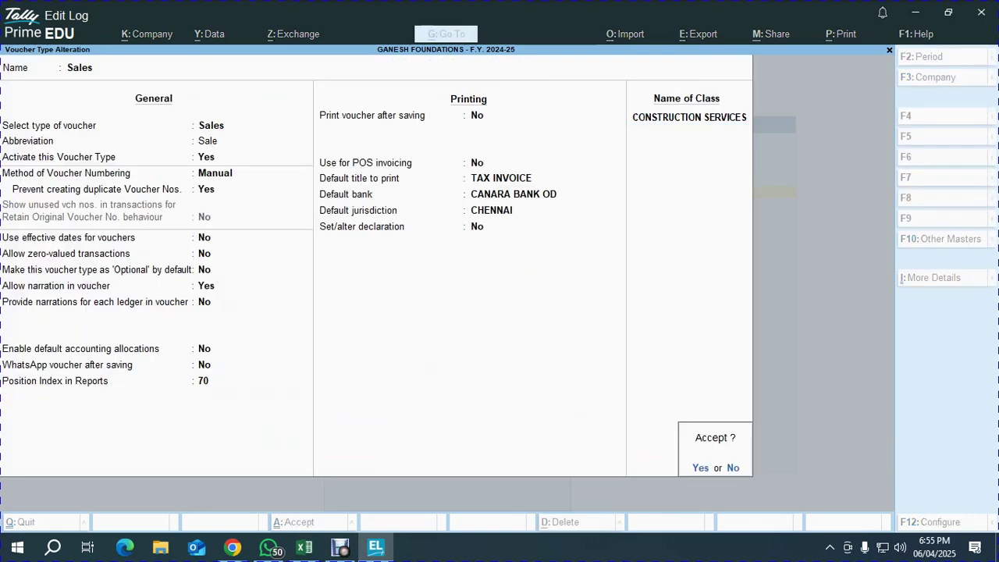
key("Return")
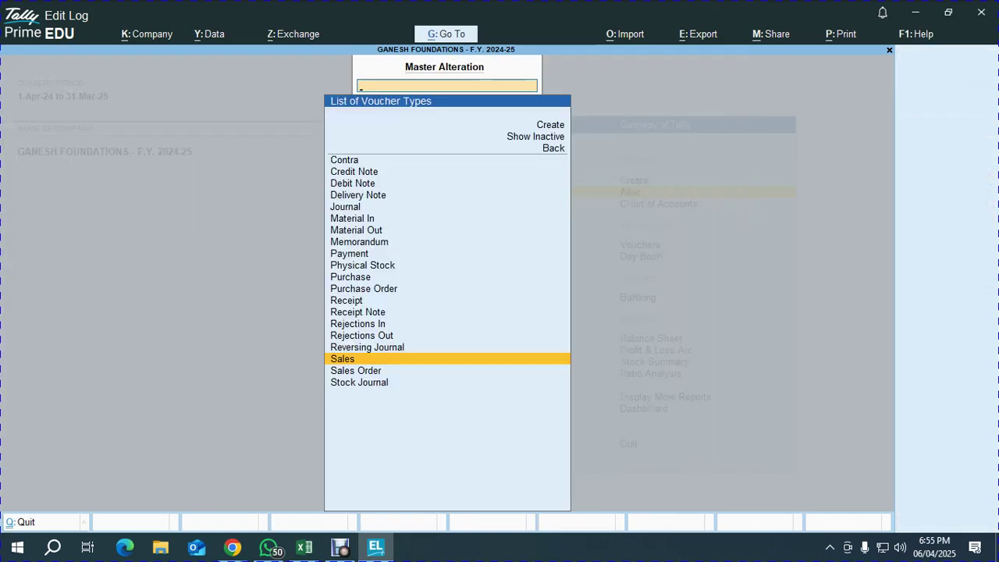
key("Escape")
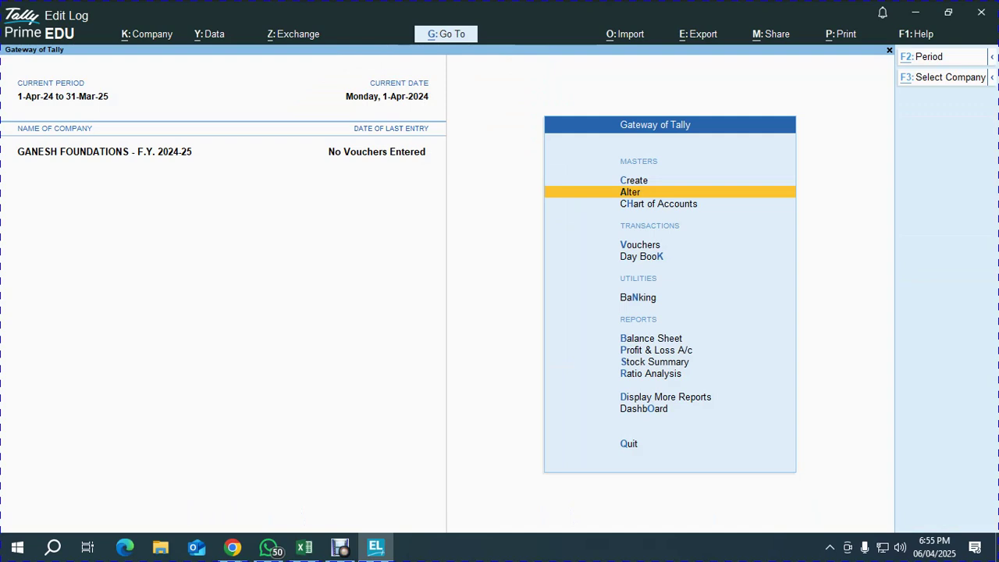
key("Return")
key("Down")
key("Down")
key("Down")
key("Down")
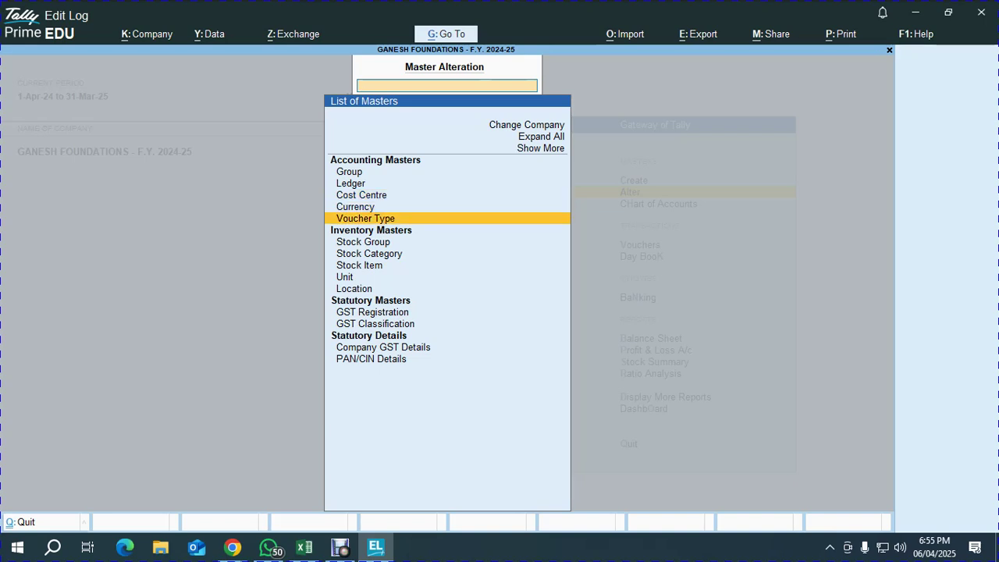
key("Return")
type("SA")
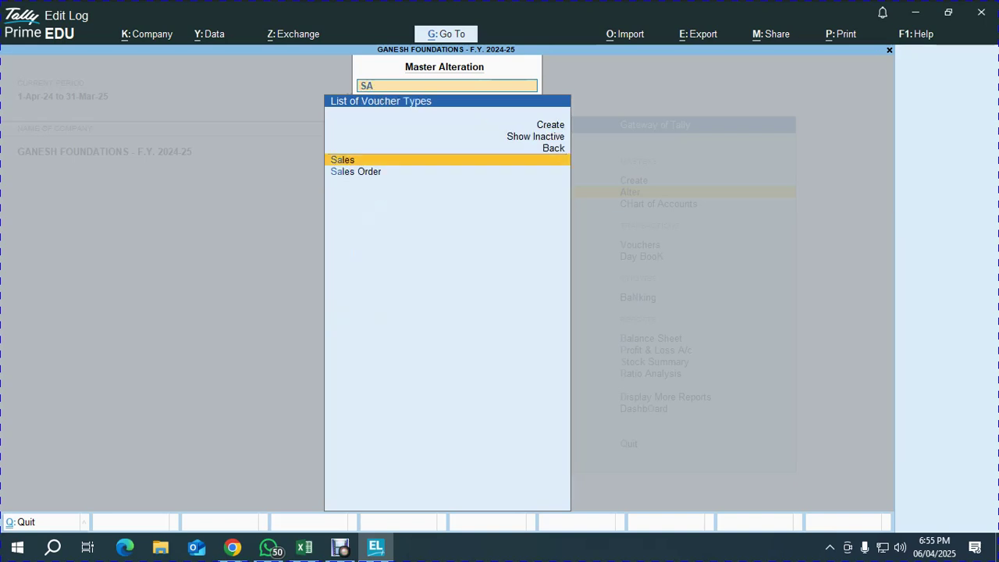
key("Return")
key("BackSpace")
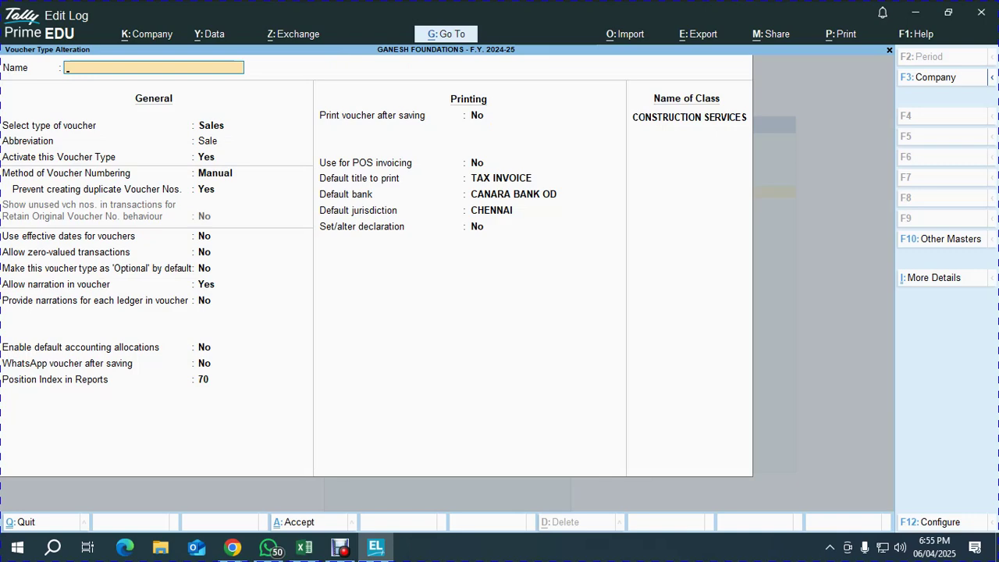
key("Escape")
key("Escape")
key("Escape")
key("Escape")
Reopen the Sales voucher type for alteration from the list of voucher types
key("Down")
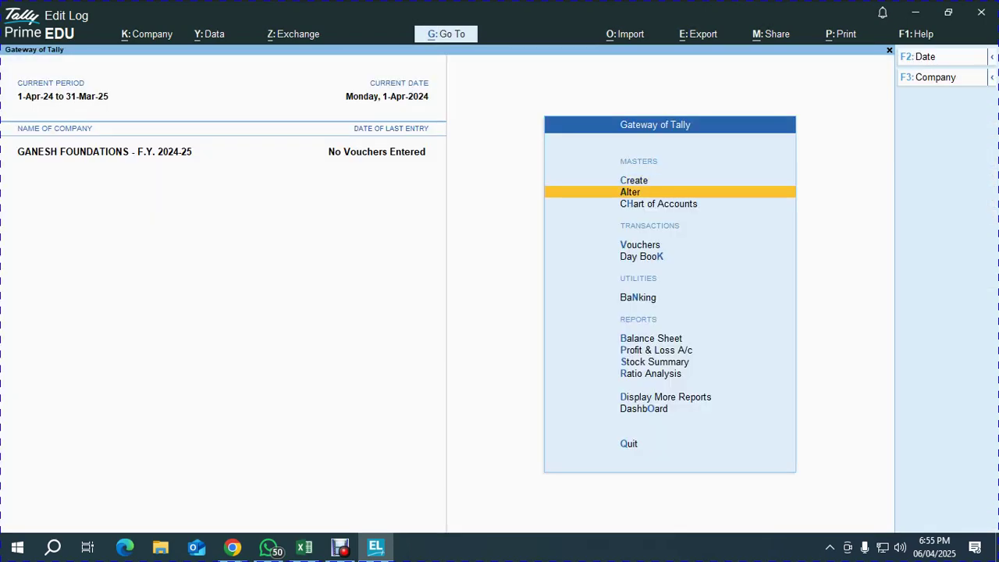
key("Return")
key("Down")
key("Down")
key("Down")
key("Down")
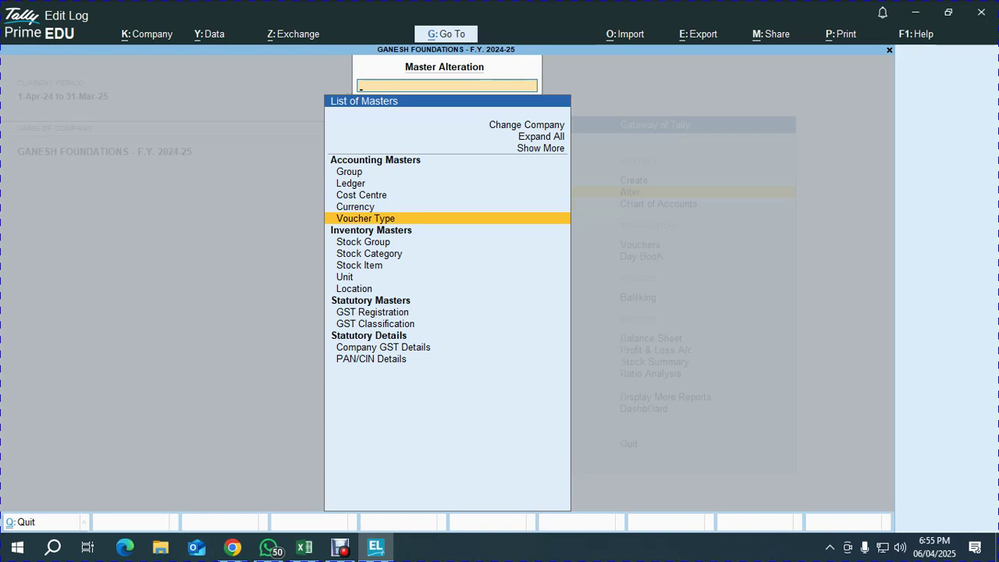
key("Return")
key("Down")
key("Down")
key("Down")
key("Down")
key("Down")
key("Down")
key("Down")
key("Down")
key("Down")
key("Down")
key("Down")
key("Down")
key("Down")
key("Down")
key("Down")
key("Down")
key("Down")
key("Return")
Go through the Sales voucher type's settings up to the default print title, keeping Manual numbering and duplicate prevention
key("Return")
key("Return")
key("Return")
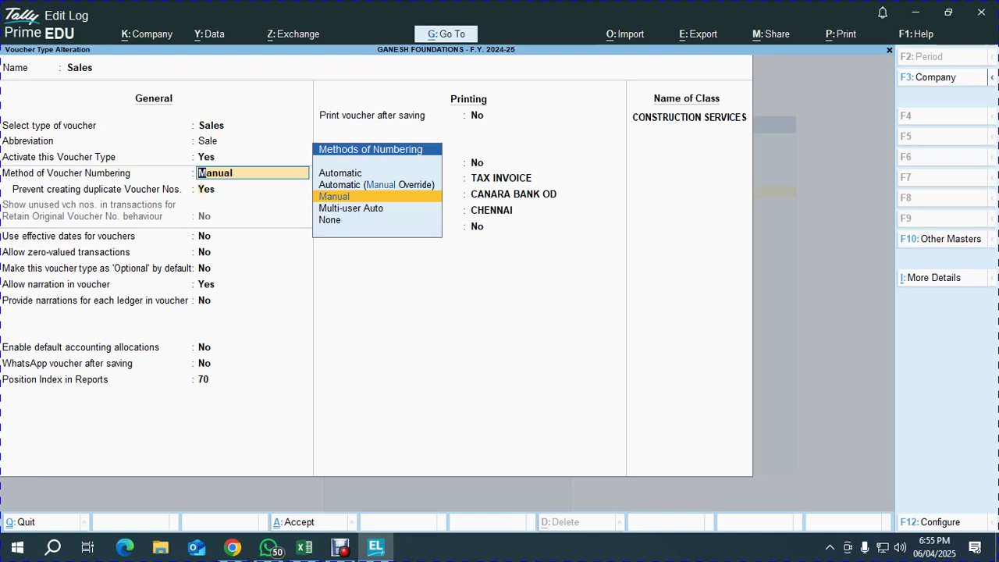
key("Return")
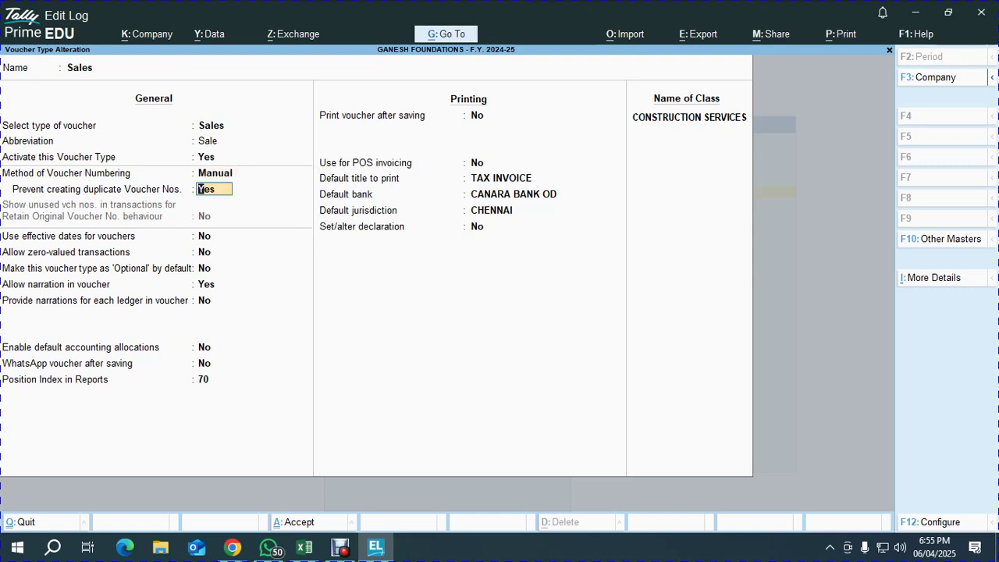
key("Return")
key("Return")
key("Return")
key("Return")
key("Return")
key("Return")
key("Return")
key("Return")
key("Return")
key("Return")
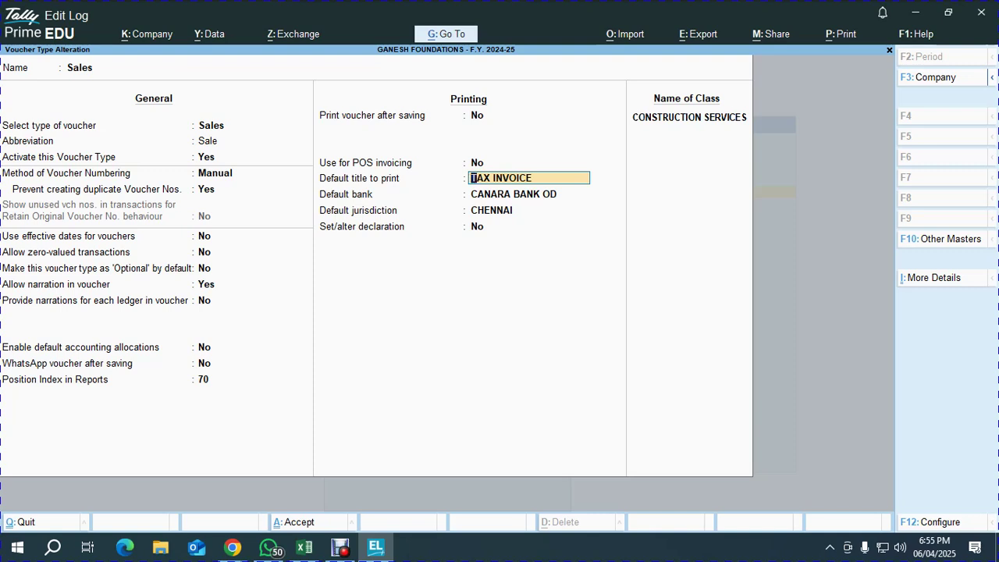
Accept the Sales voucher type's printing defaults: title TAX INVOICE, bank CANARA BANK OD, jurisdiction CHENNAI and no declaration
key("Return")
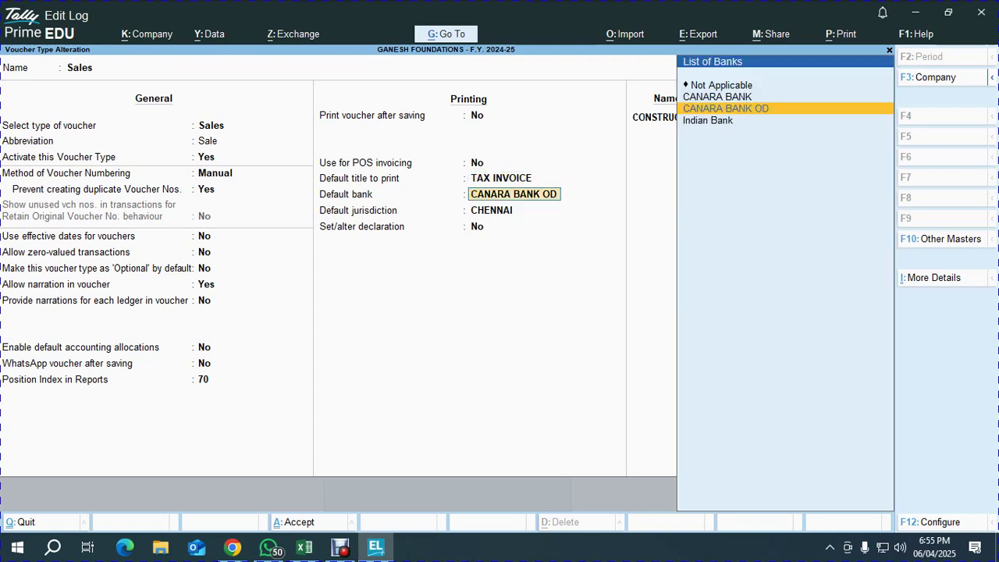
key("Return")
key("Return")
key("Return")
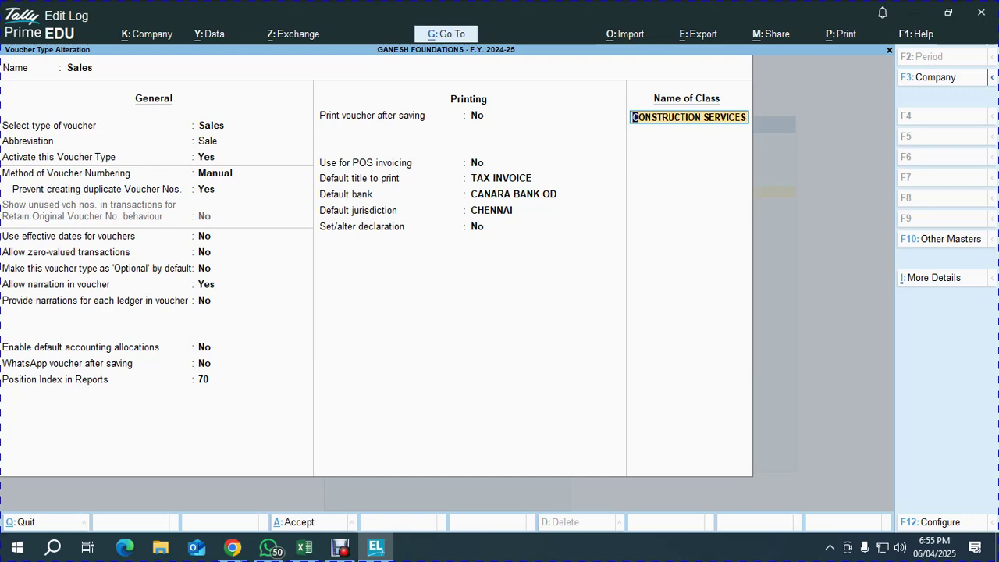
In the CONSTRUCTION SERVICES class, leave groups unrestricted and accept GST LOCAL SALES as the 100% default accounting allocation
key("Return")
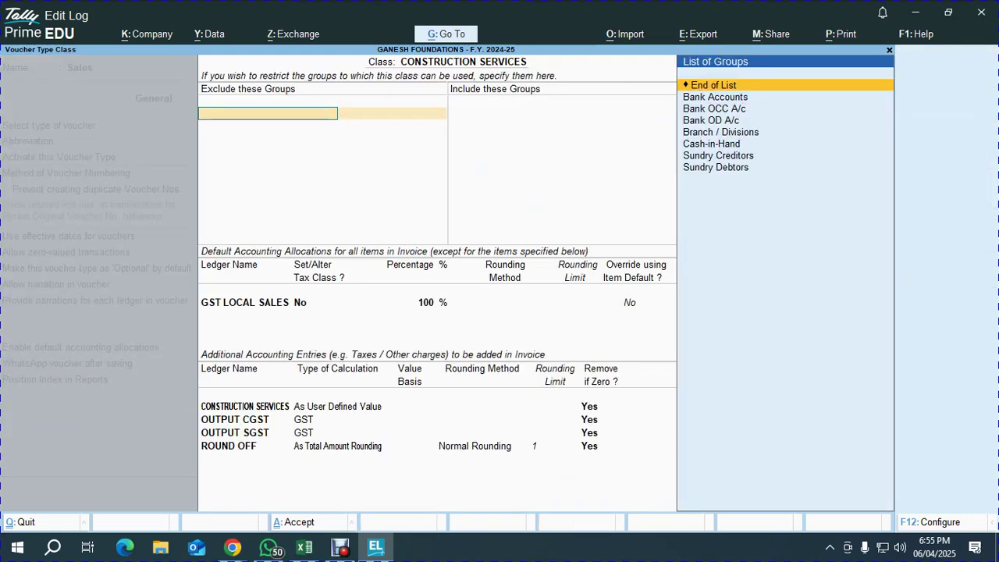
key("Return")
key("Return")
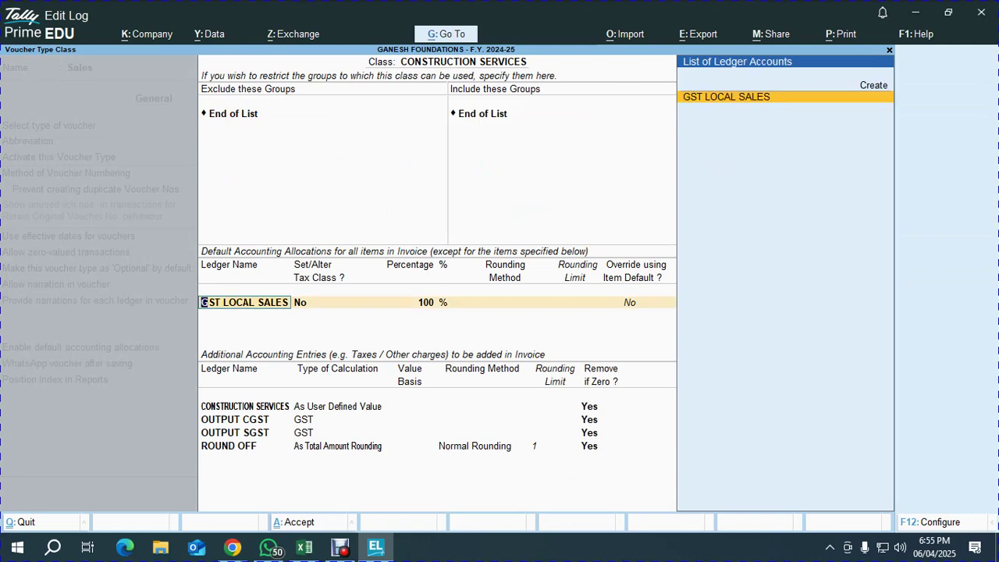
key("Return")
key("Return")
key("Return")
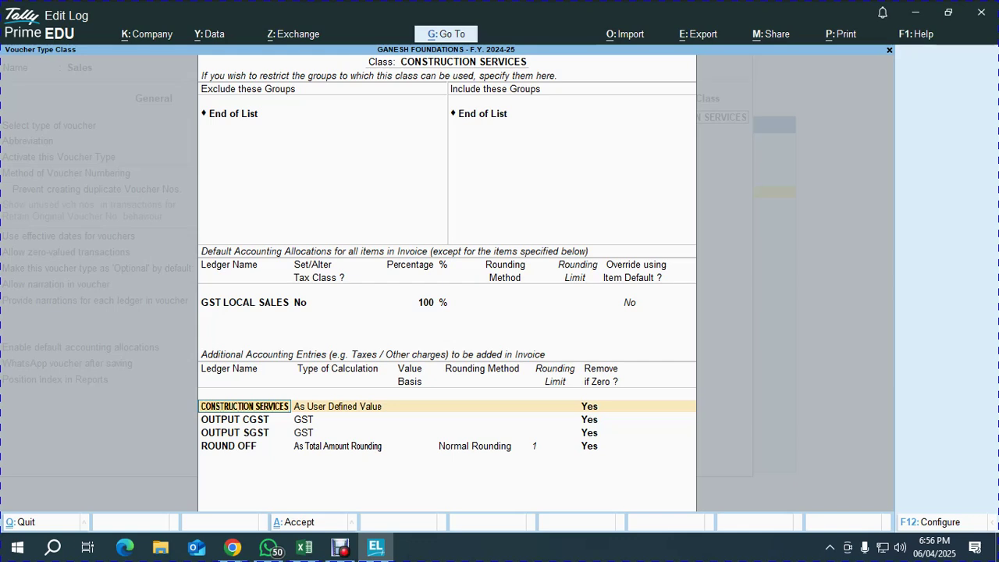
Accept the class's additional accounting entries for CONSTRUCTION SERVICES, OUTPUT CGST, OUTPUT SGST and ROUND OFF
key("Return")
key("Return")
key("Return")
key("Return")
key("Return")
key("Return")
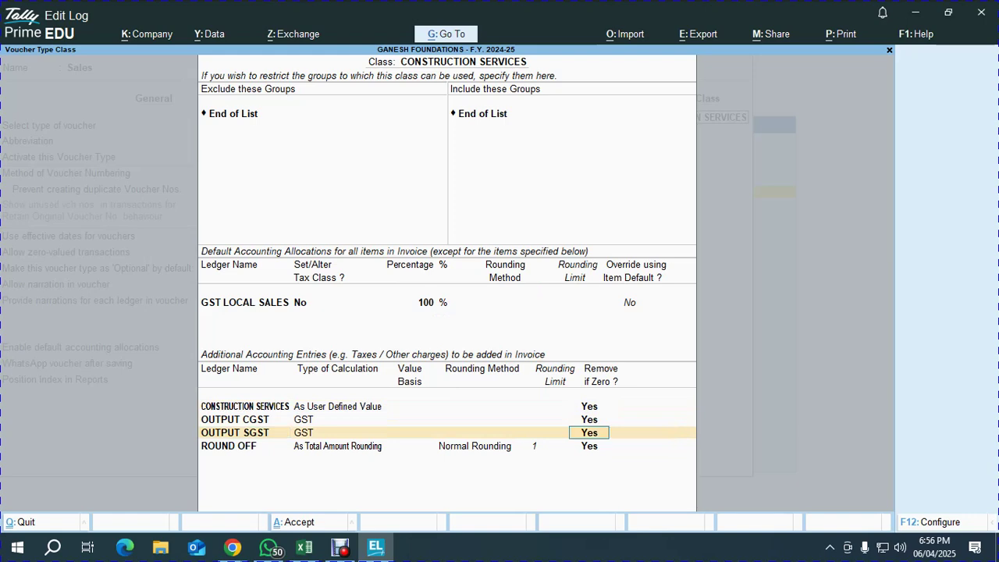
key("Return")
key("Return")
key("Return")
key("Return")
key("Return")
key("Return")
key("Return")
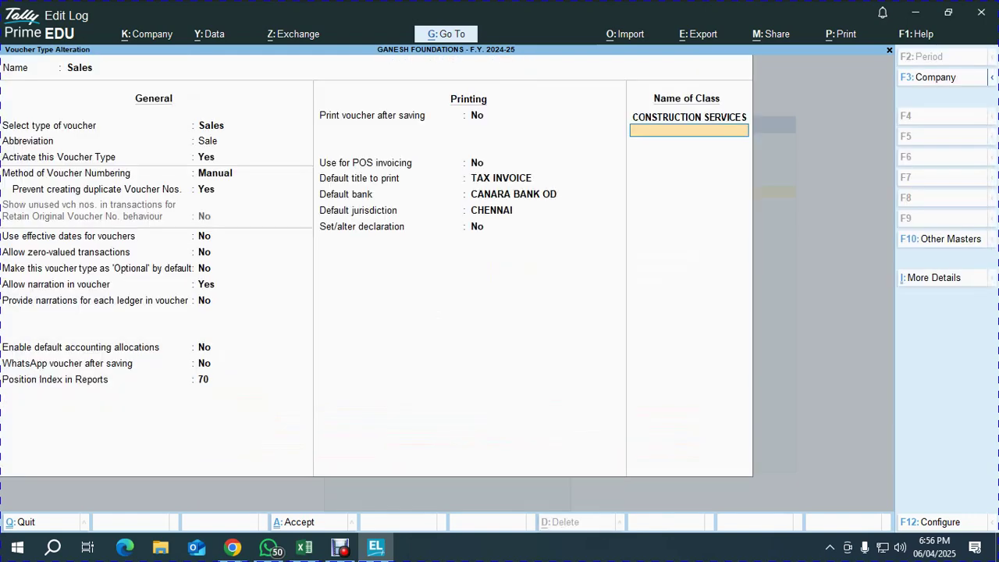
Save the Sales voucher type alteration and return to the Gateway of Tally
key("Return")
key("Return")
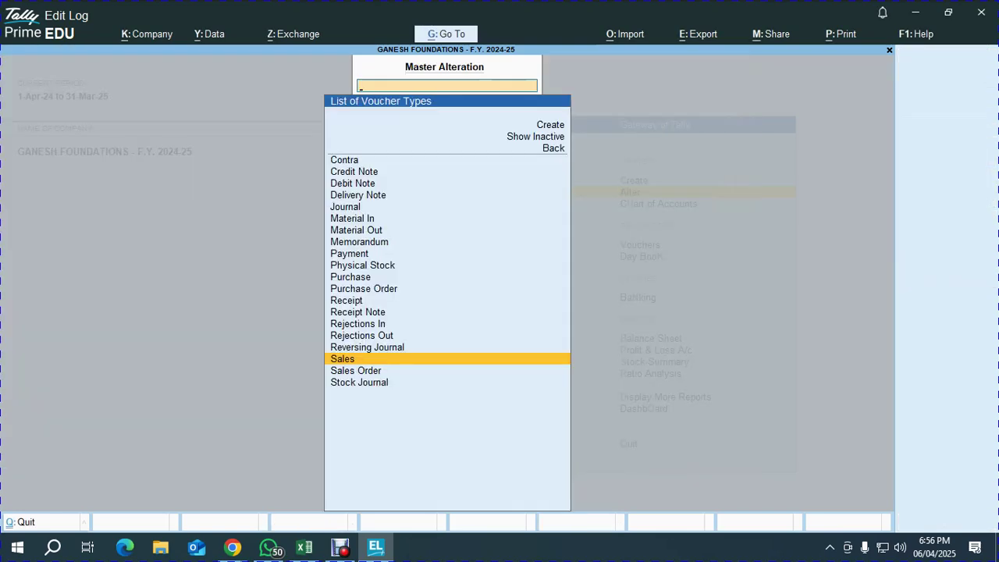
key("Escape")
key("Escape")
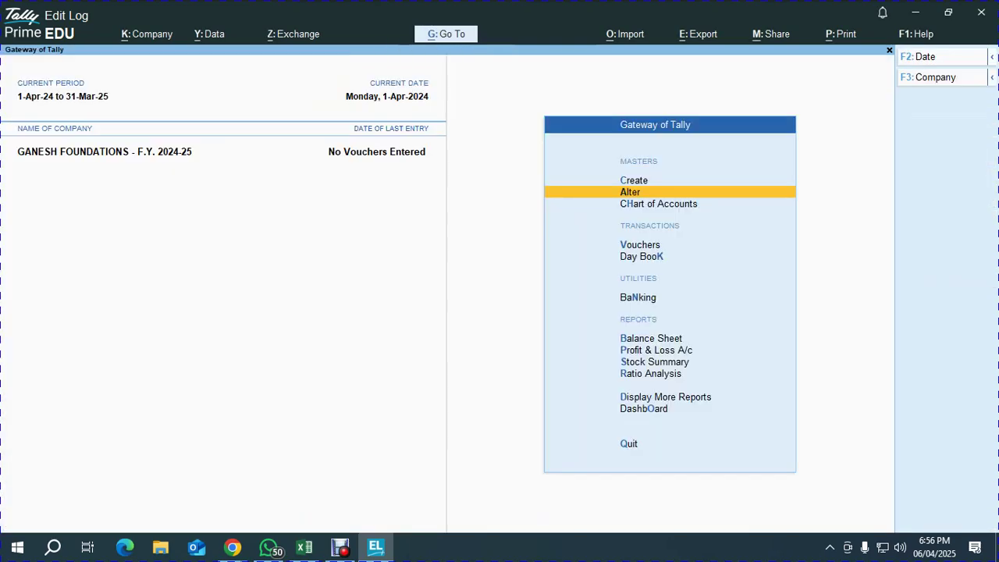
key("Up")
Switch to the Excel workbook "cost center sum revised" and mark the Create GST Ledgers step as ok in G9
key("alt+Tab")
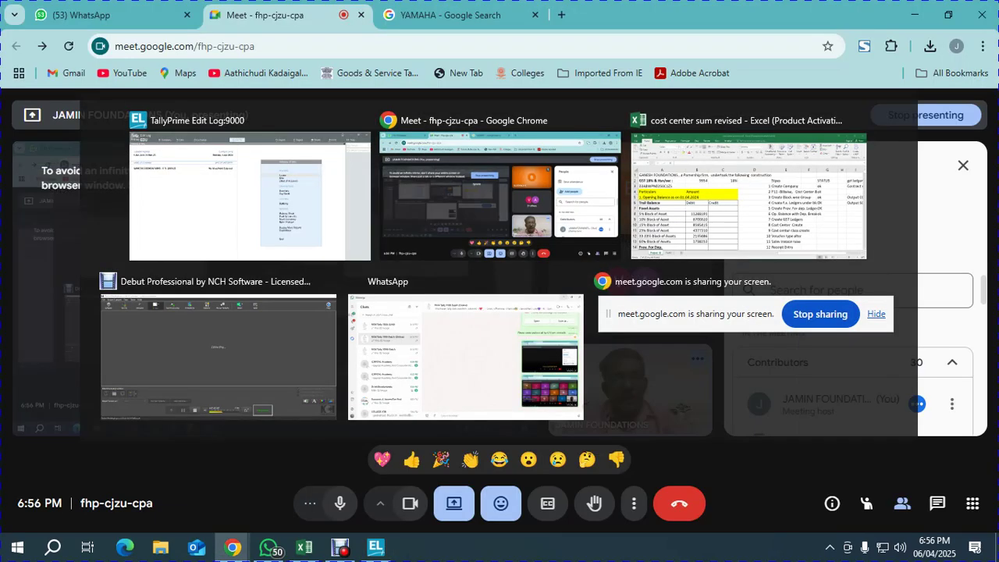
key("alt+Tab")
key("alt+Tab")
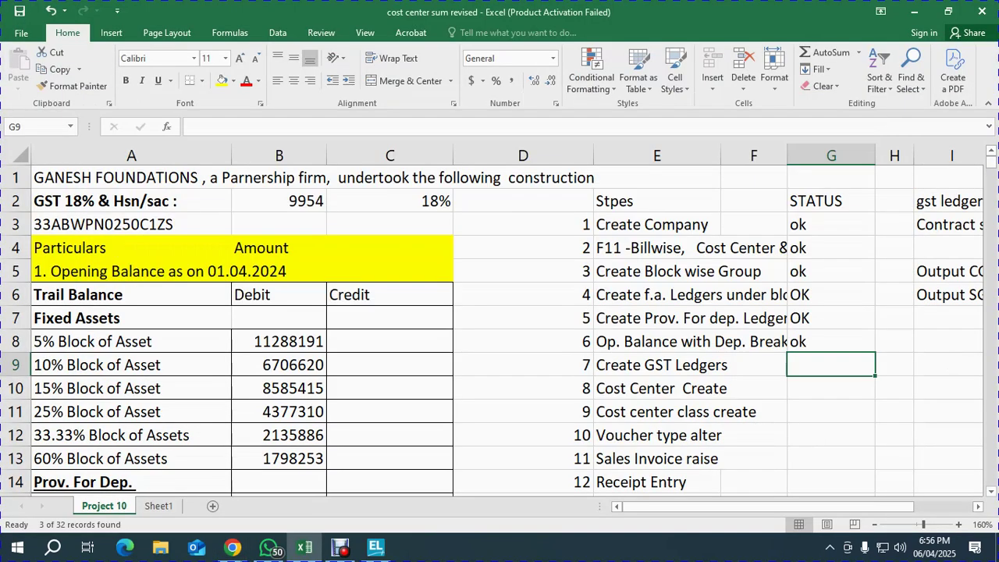
type("ok")
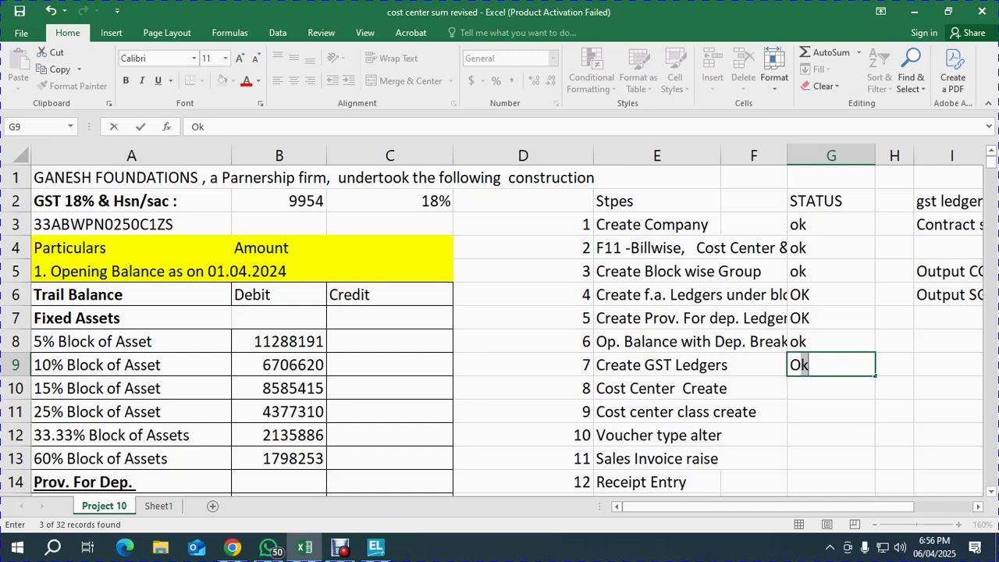
key("Return")
Move the steps from Cost Center Create to the end of column E down one row, freeing cell E10
key("Left")
key("Left")
key("ctrl+shift+Down")
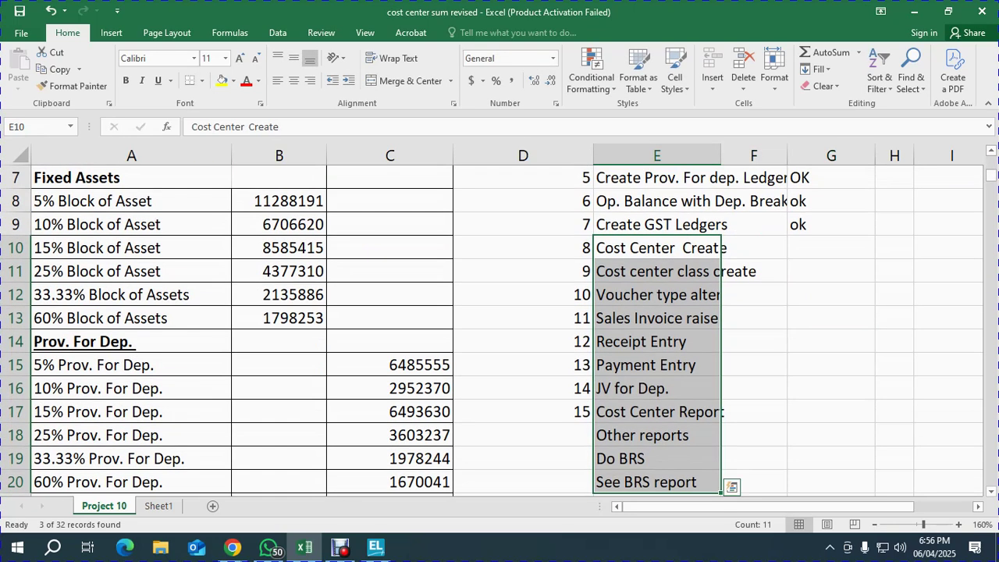
key("ctrl+x")
key("Down")
key("Return")
key("Up")
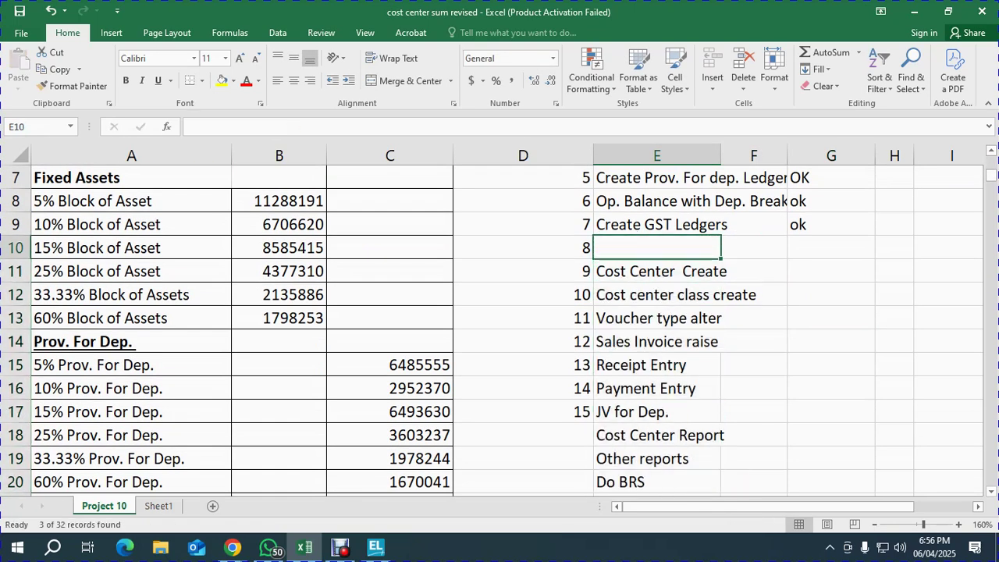
Enter "Alter Voucher Type" as step 8 in E10 and set its status to ok in G10
type("a")
key("BackSpace")
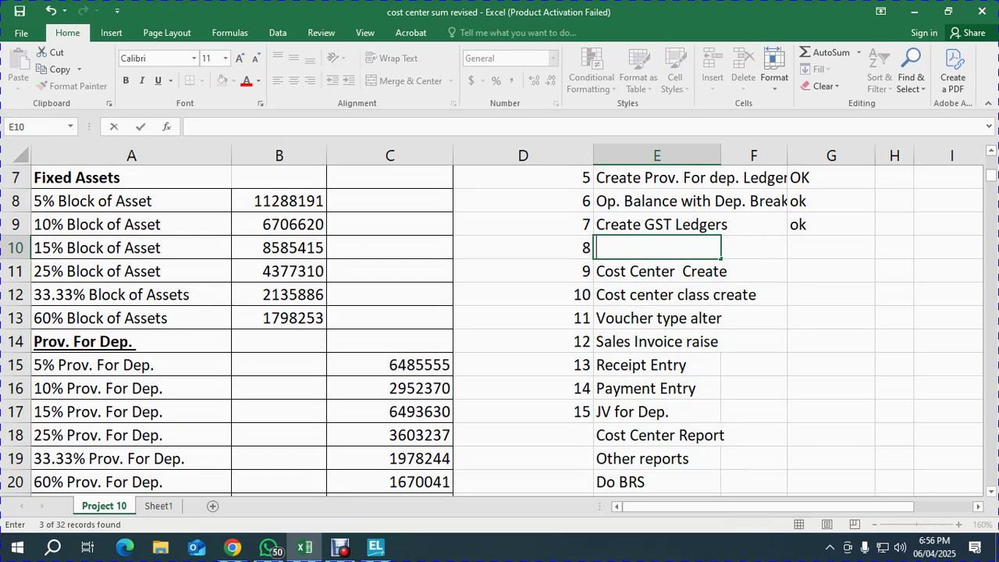
type("Alter Vou")
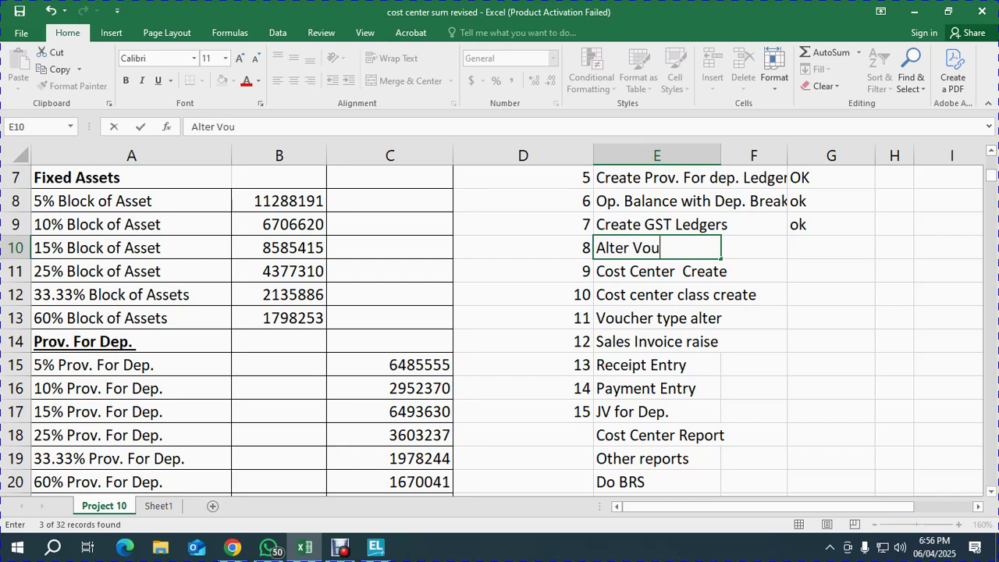
type("cher Type")
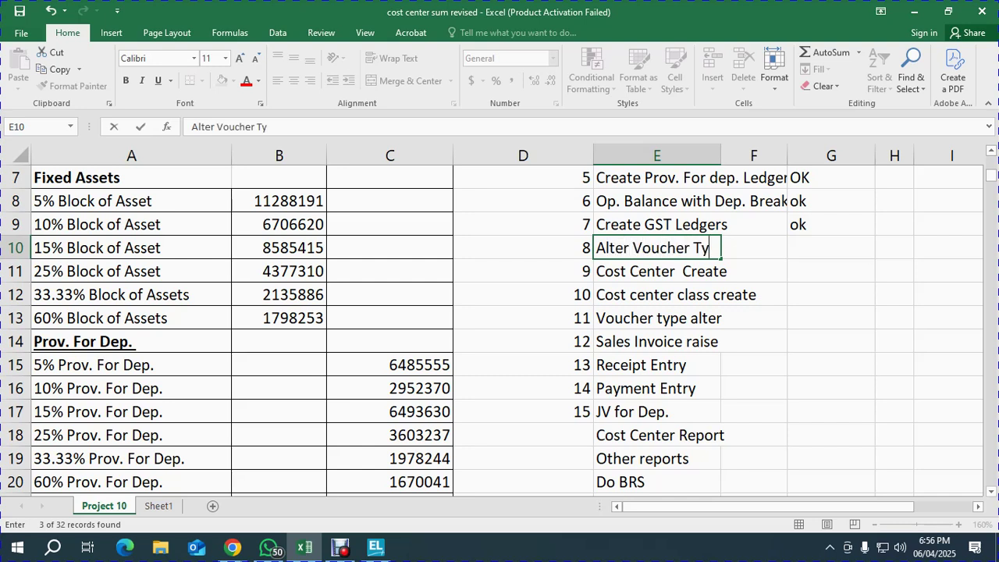
key("Tab")
key("Tab")
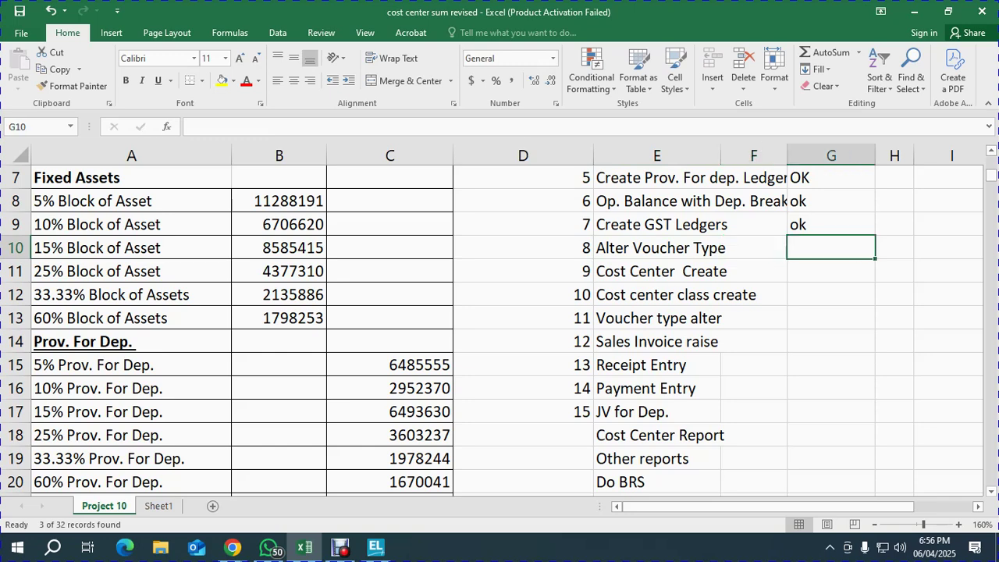
type("ok")
key("Return")
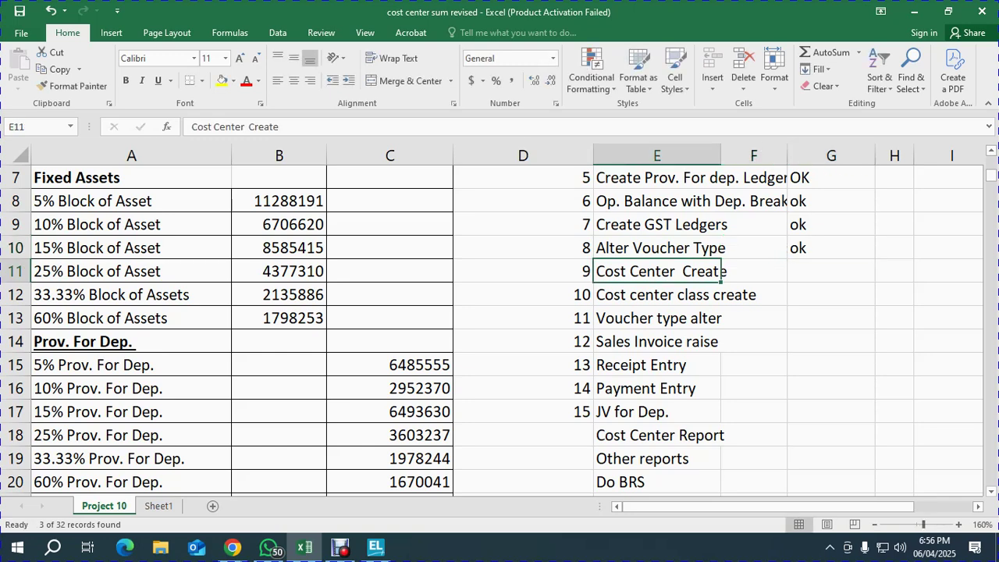
Examine the cost centre names in the Job Details table on the Project 10 sheet and switch back to TallyPrime
left_click(754, 270)
left_click(831, 271)
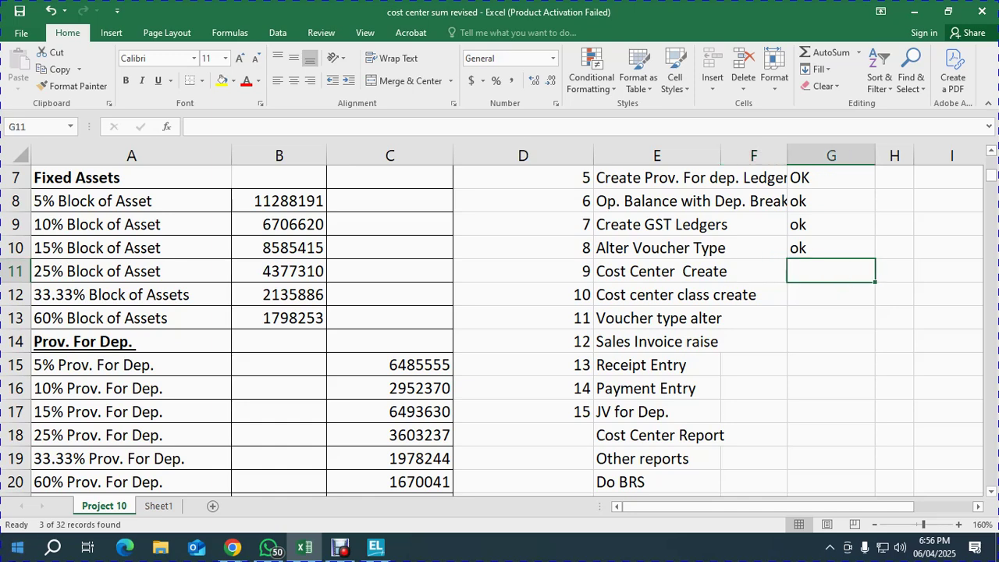
left_click(279, 318)
scroll(500, 328, "down", 5)
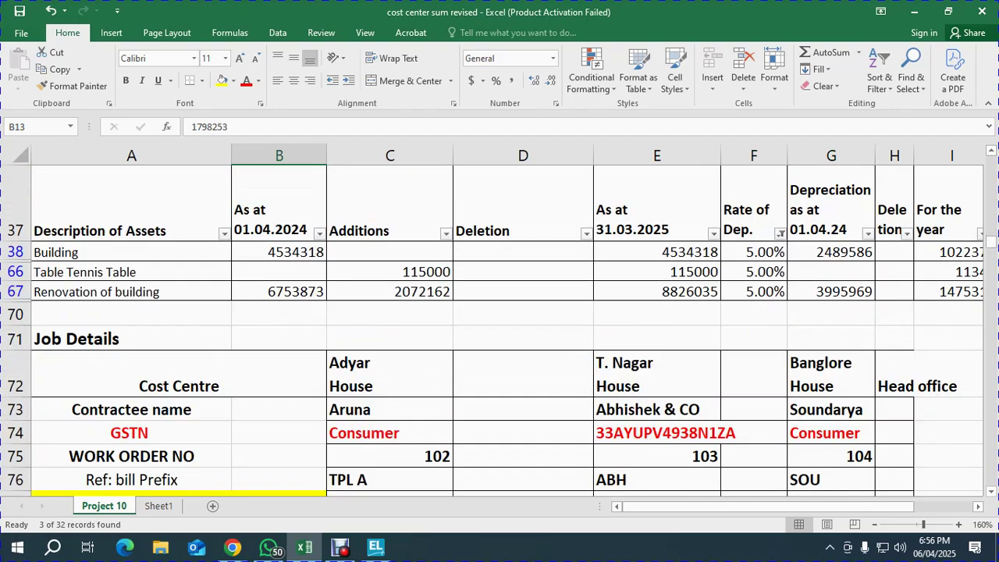
left_click(390, 374)
left_click(657, 374)
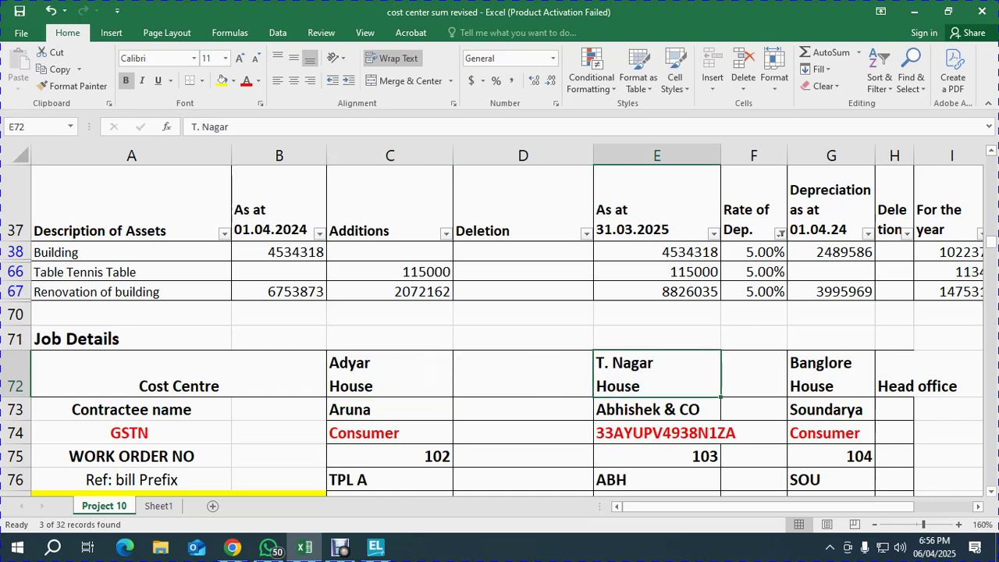
left_click(831, 375)
left_click(179, 374)
left_click(390, 375)
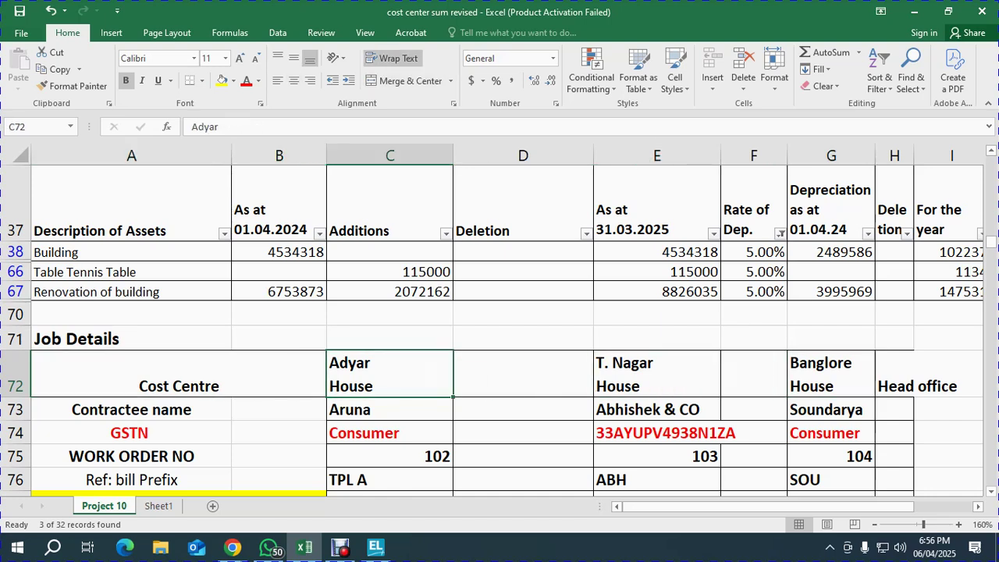
left_click(656, 374)
left_click(832, 374)
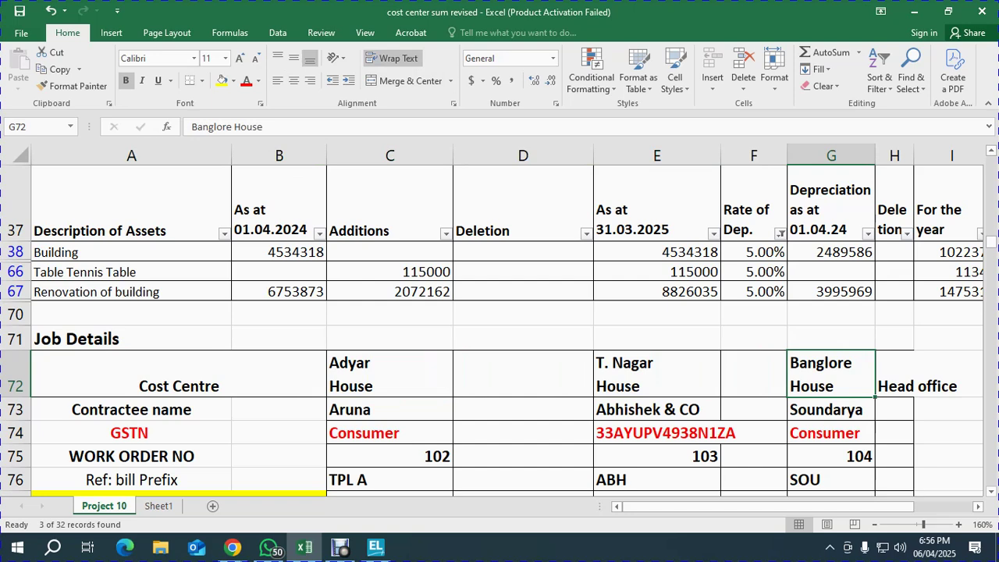
left_click(375, 546)
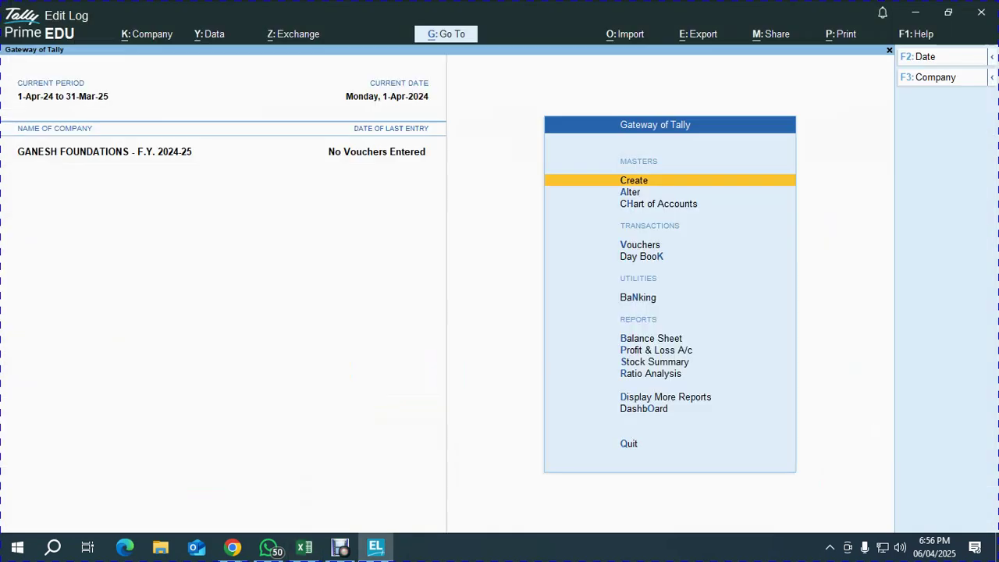
key("Return")
key("Down")
key("Down")
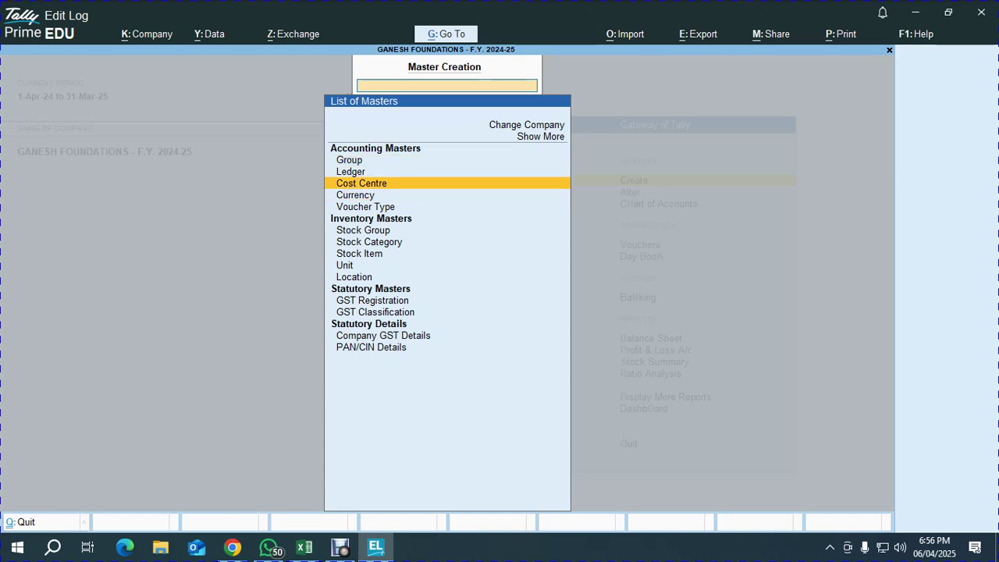
key("Return")
key("Escape")
key("y")
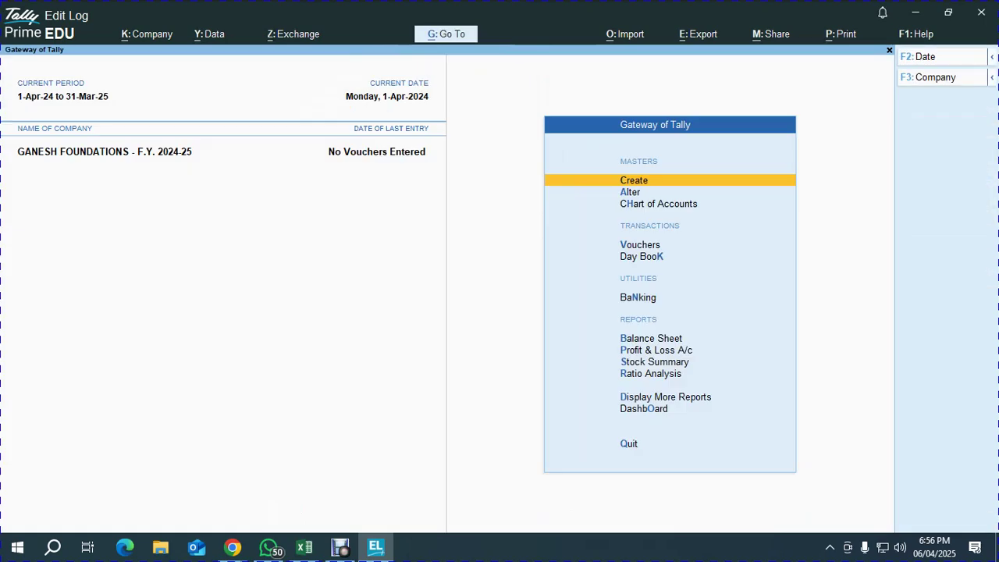
Create a new cost centre master named ADAYAR HOUSE under Primary
key("Return")
key("Down")
key("Down")
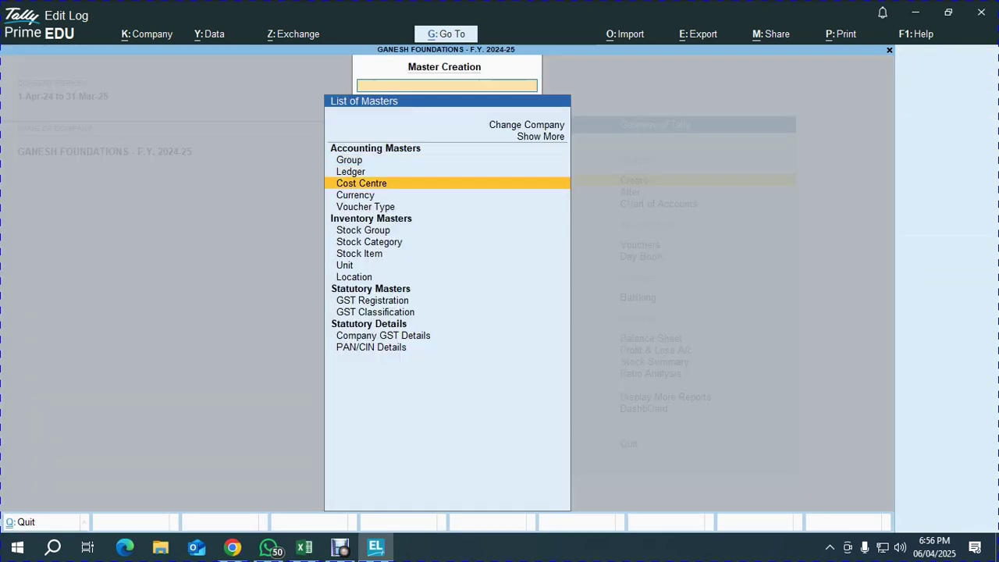
key("Return")
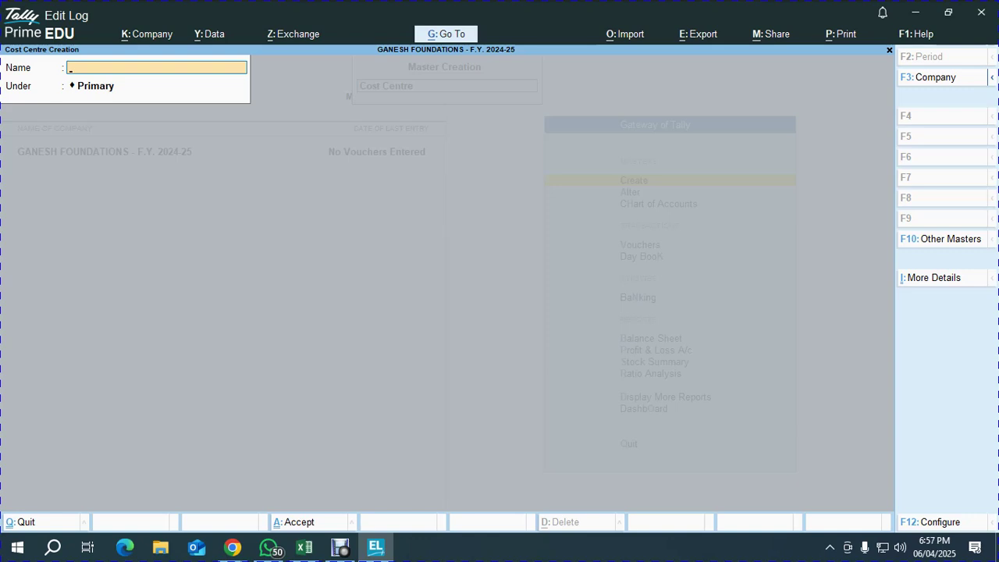
type("Adyar")
key("BackSpace")
key("BackSpace")
key("BackSpace")
key("BackSpace")
key("BackSpace")
type("ADAYAR HOUSE")
key("Return")
key("Return")
key("Return")
Create the cost centre T NAGAR HOUSE under Primary
key("alt+Tab")
key("alt+Tab")
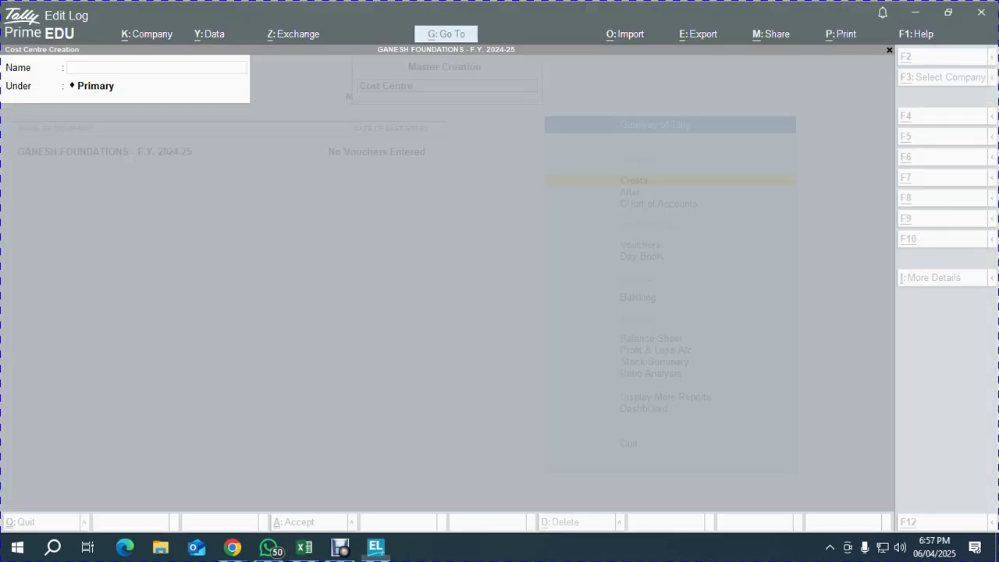
type("T NAGAR HOUSE")
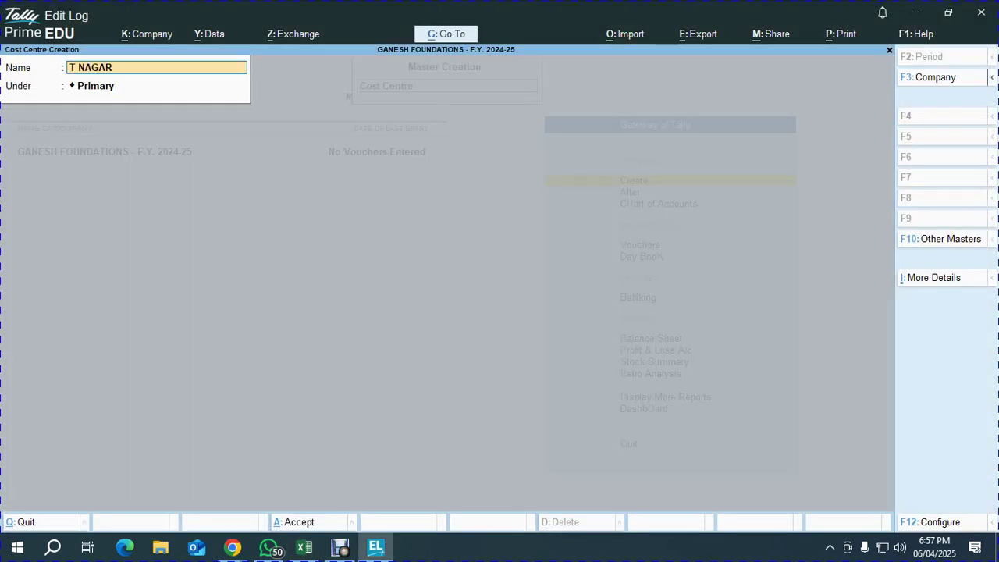
key("Return")
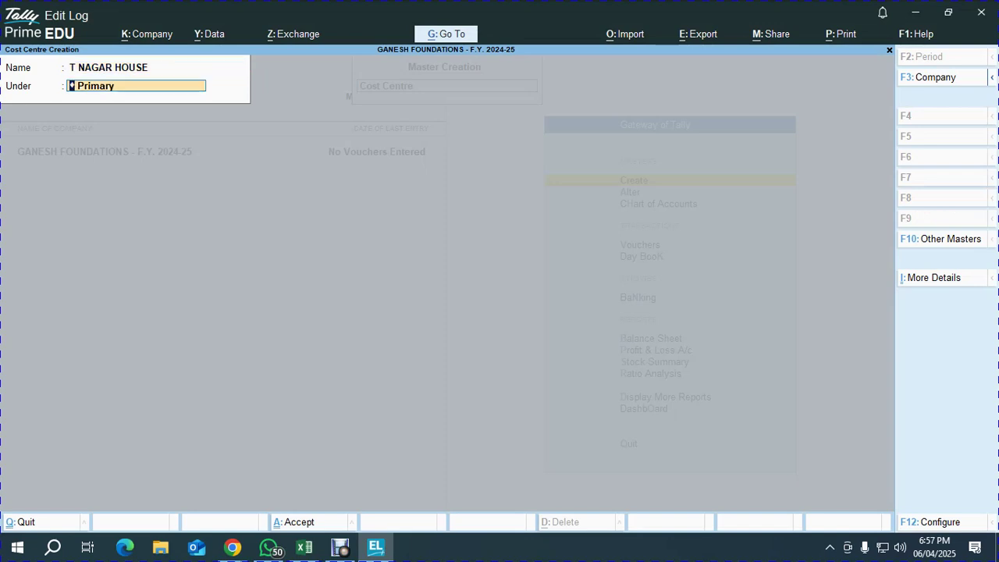
key("Return")
key("Return")
Create the cost centre BANGLORE HOUSE under Primary
type("BANG")
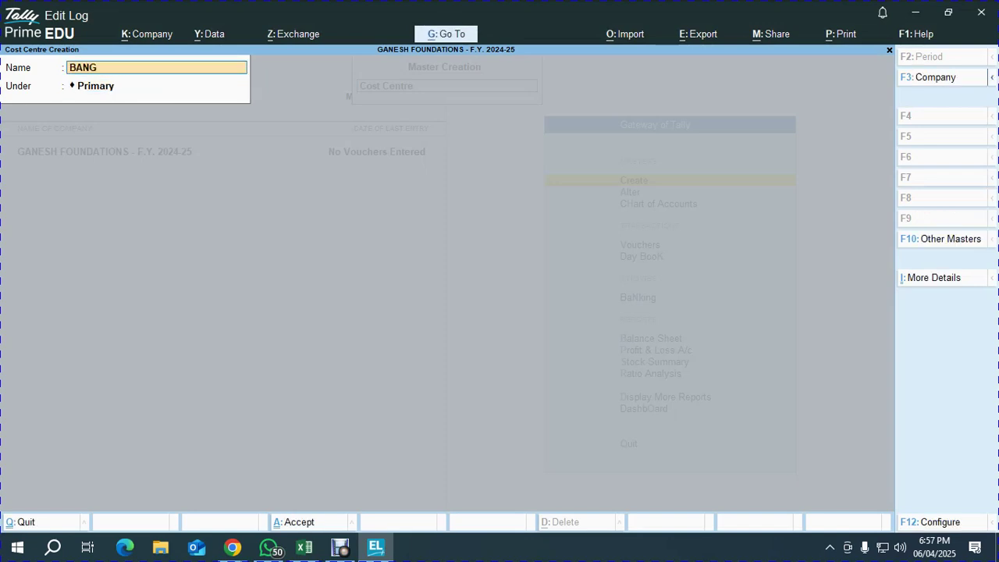
type("LORE HOUSE")
key("Return")
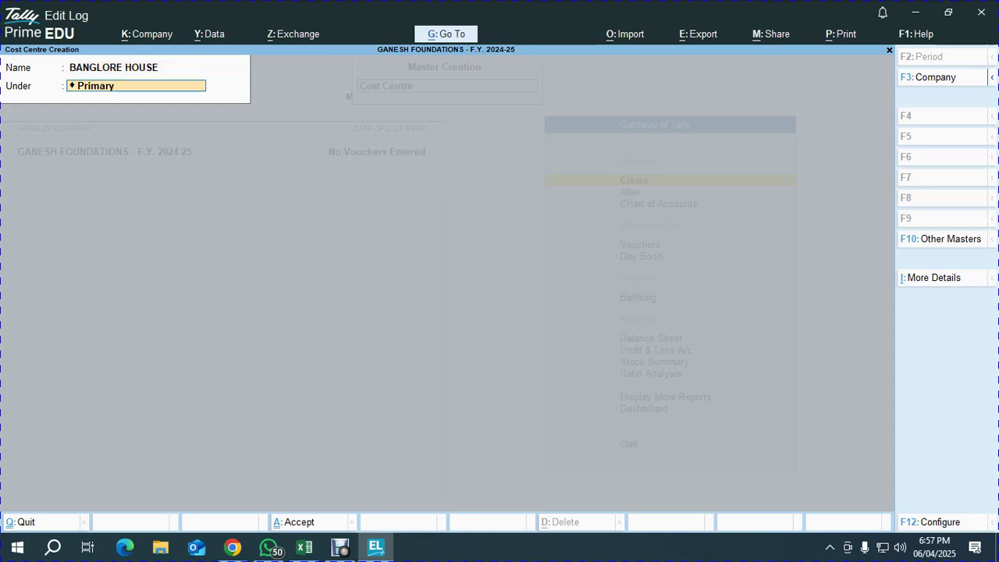
key("Return")
key("Return")
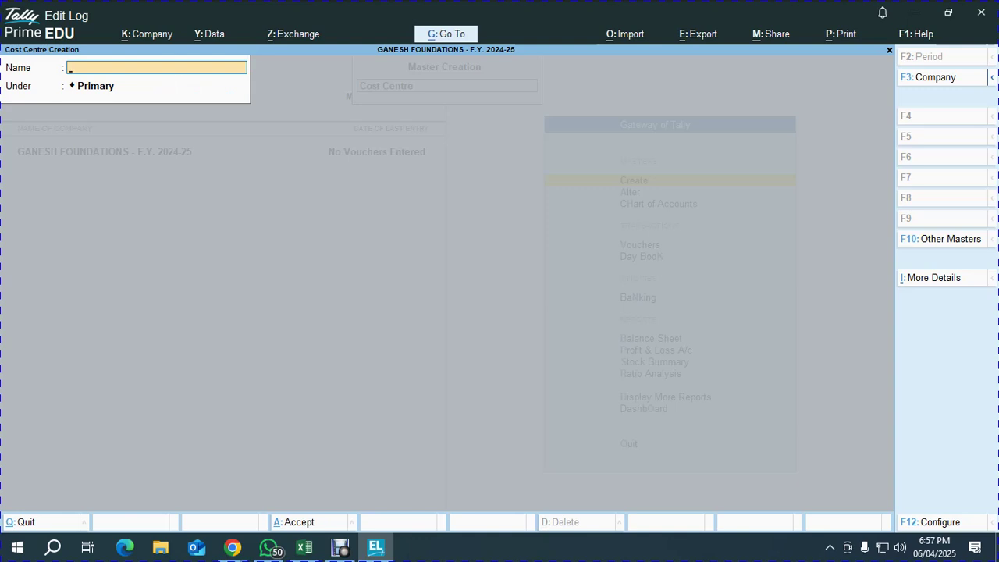
Create the cost centre HEAD OFFICE under Primary and leave the cost centre creation form
type("HEAD OFFICE")
key("Return")
key("Return")
key("Return")
key("Escape")
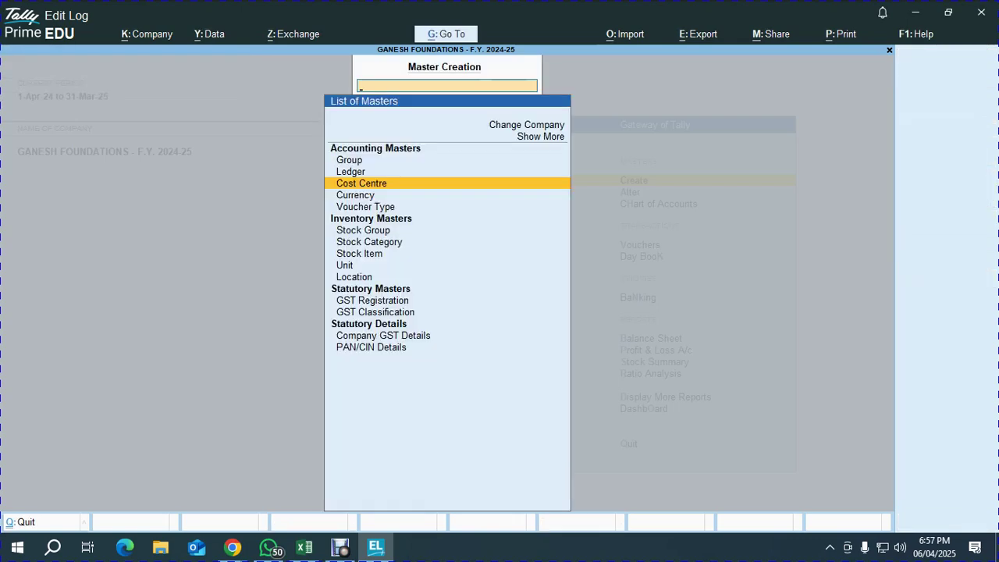
Switch to the Excel checklist on the Project 10 sheet and mark the Cost Center Create step as ok
key("alt+Tab")
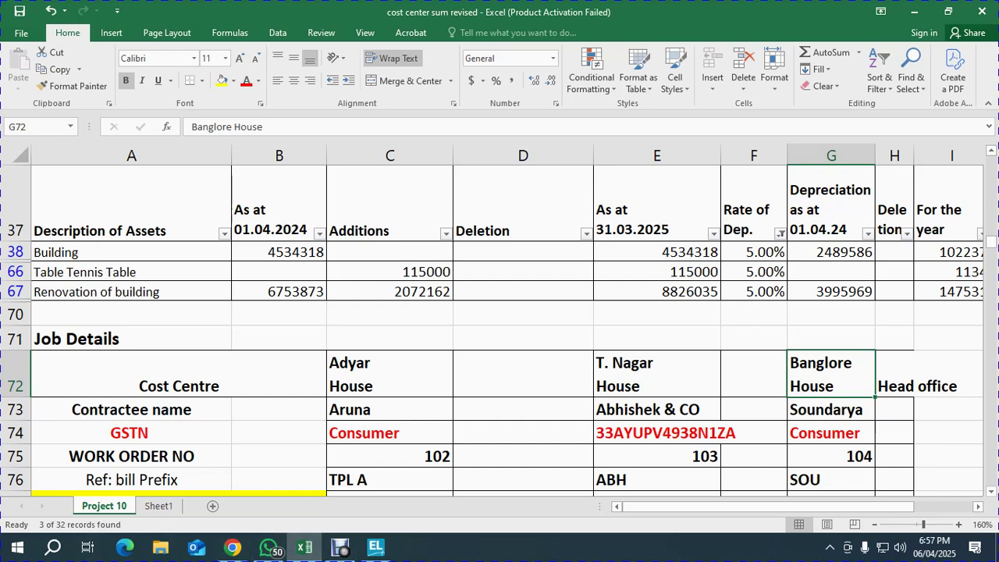
left_click(389, 375)
scroll(500, 328, "up", 10)
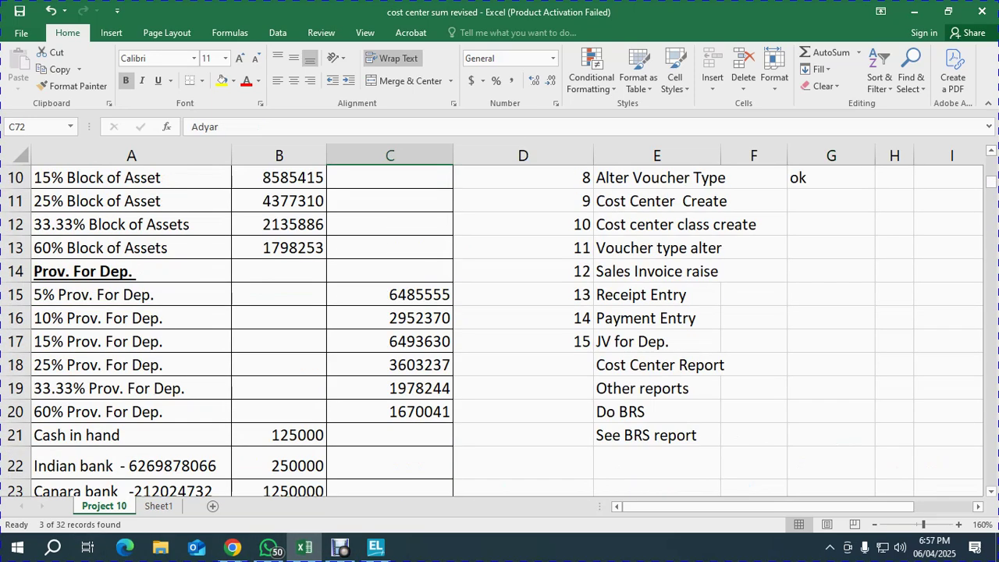
scroll(500, 328, "up", 2)
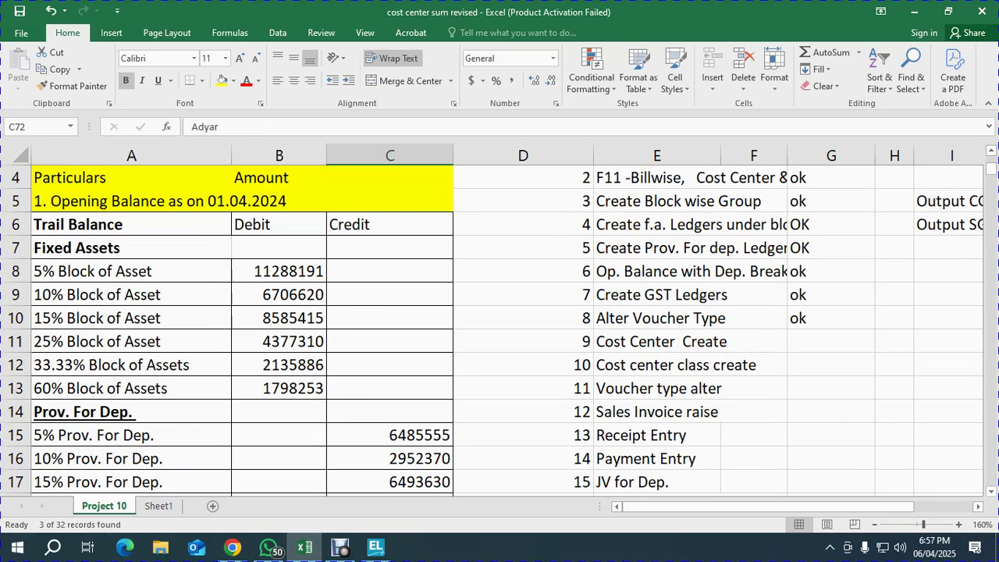
left_click(832, 341)
type("ok")
key("Return")
Examine the expense allocation percentages and amounts per cost centre on the Project 10 sheet, and switch back to TallyPrime
left_click(734, 365)
key("Left")
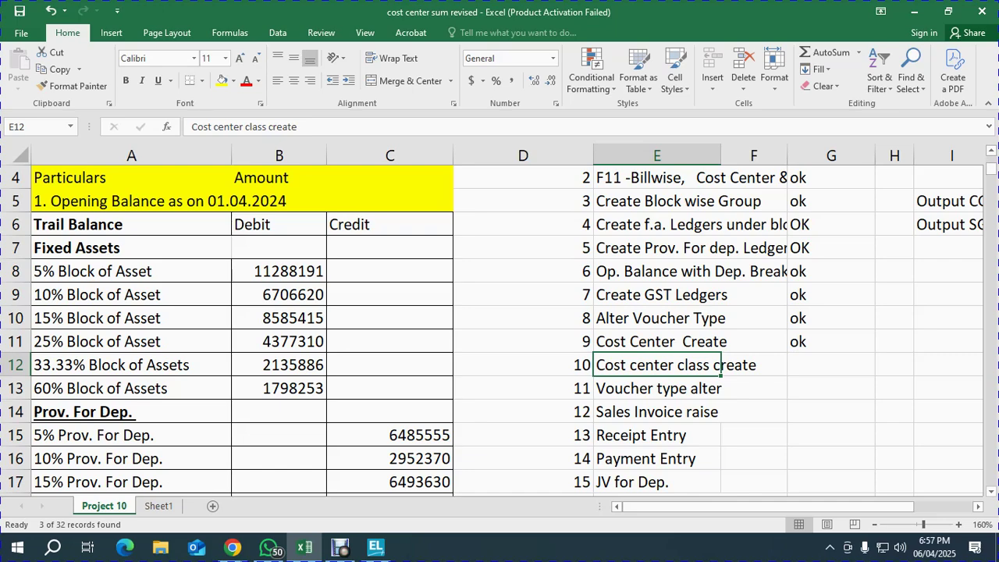
scroll(508, 328, "down", 18)
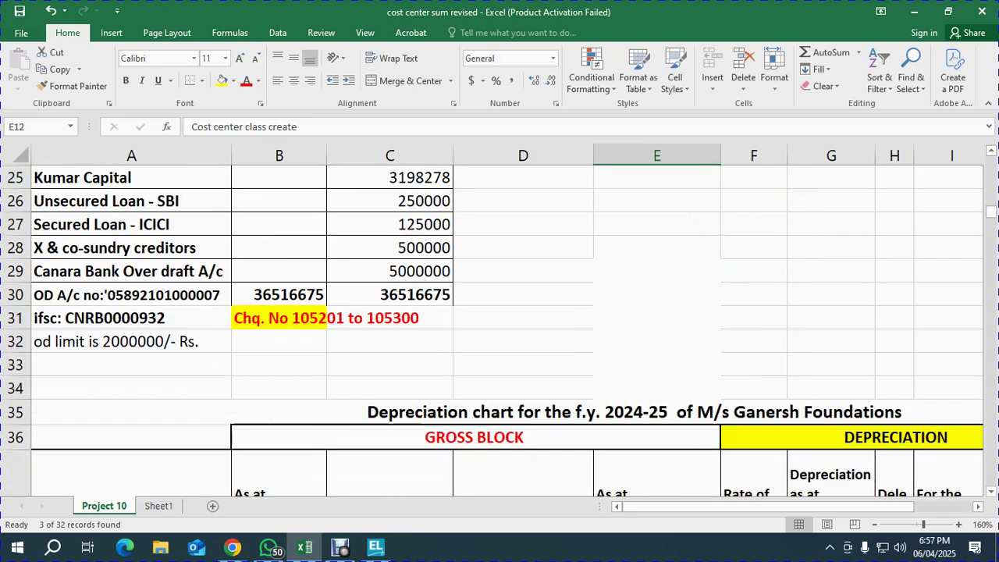
scroll(507, 327, "down", 3)
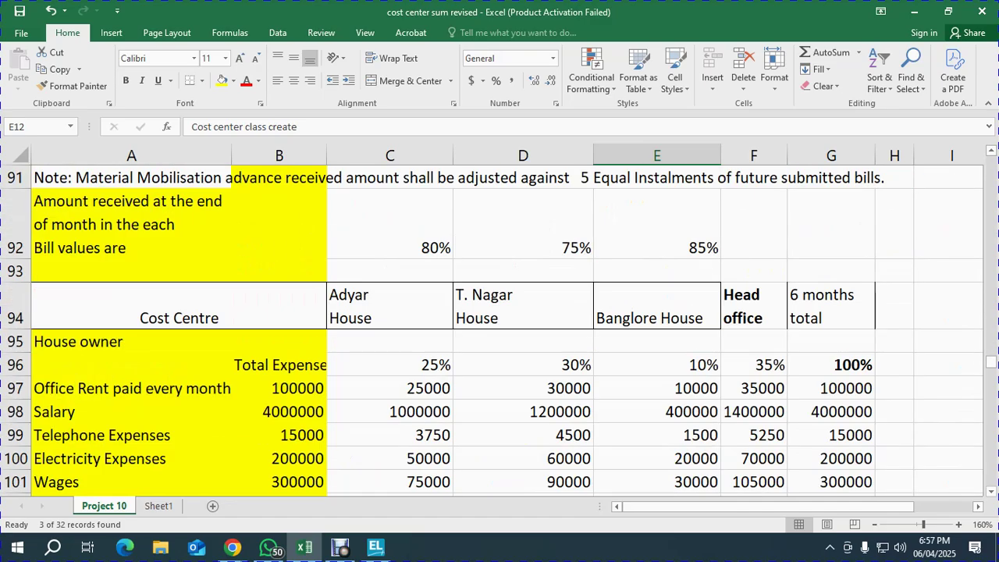
scroll(507, 328, "down", 1)
left_click(279, 271)
scroll(508, 328, "up", 2)
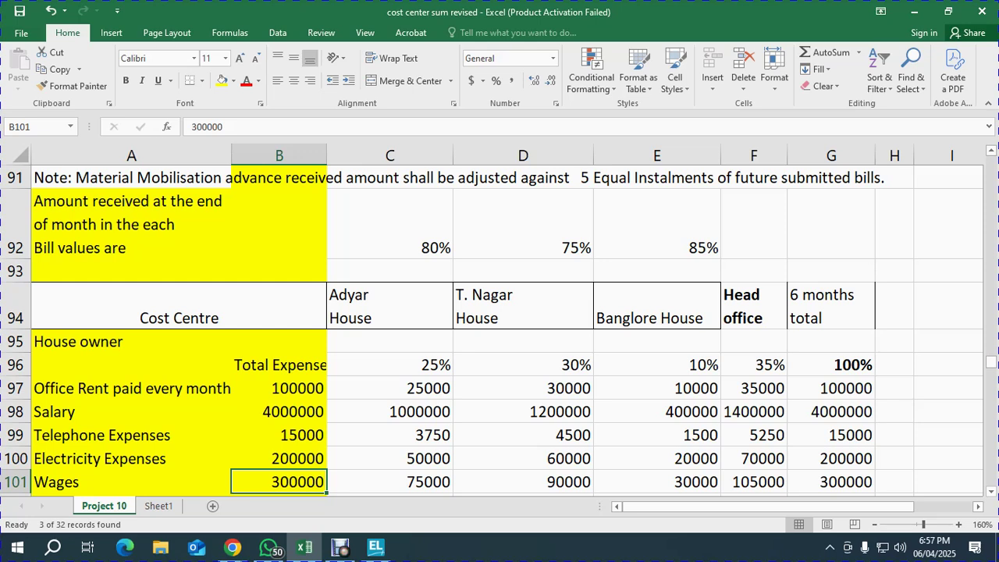
left_click(279, 388)
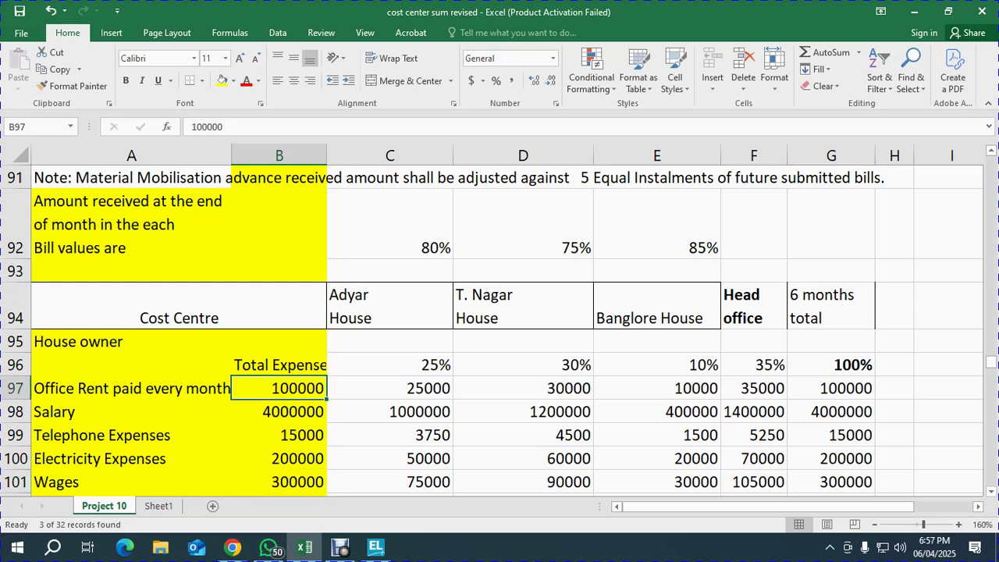
left_click(390, 388)
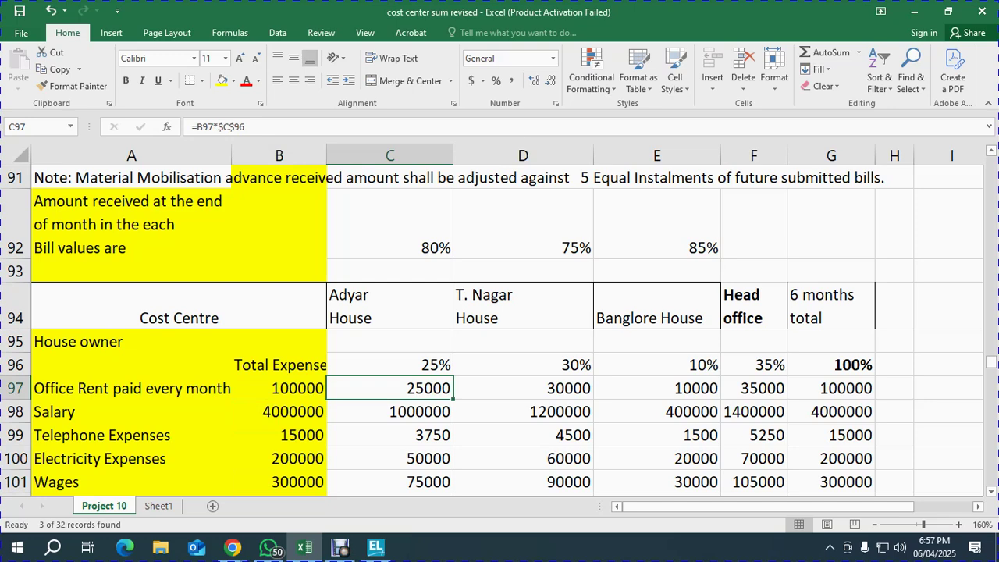
left_click(523, 389)
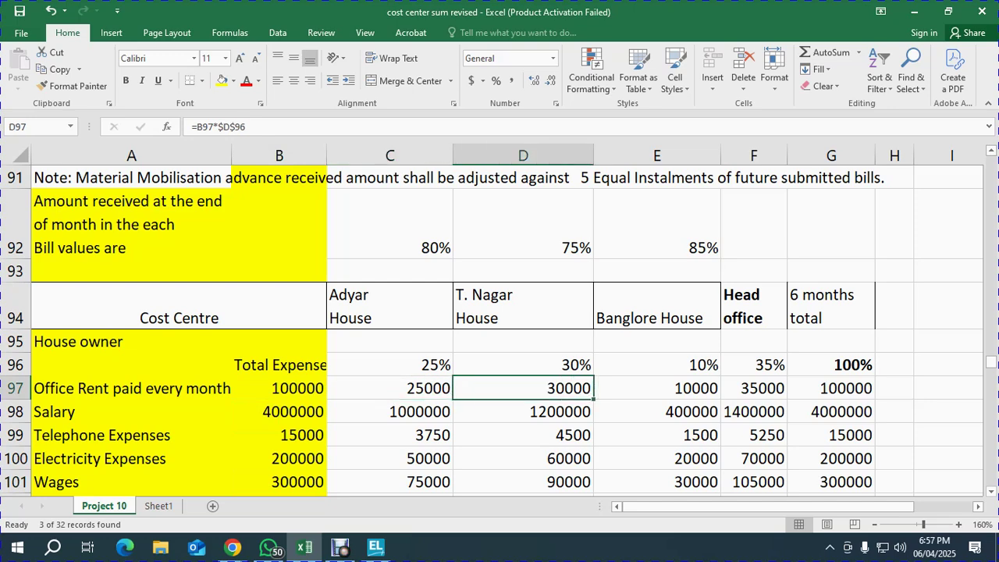
left_click(657, 388)
left_click(754, 388)
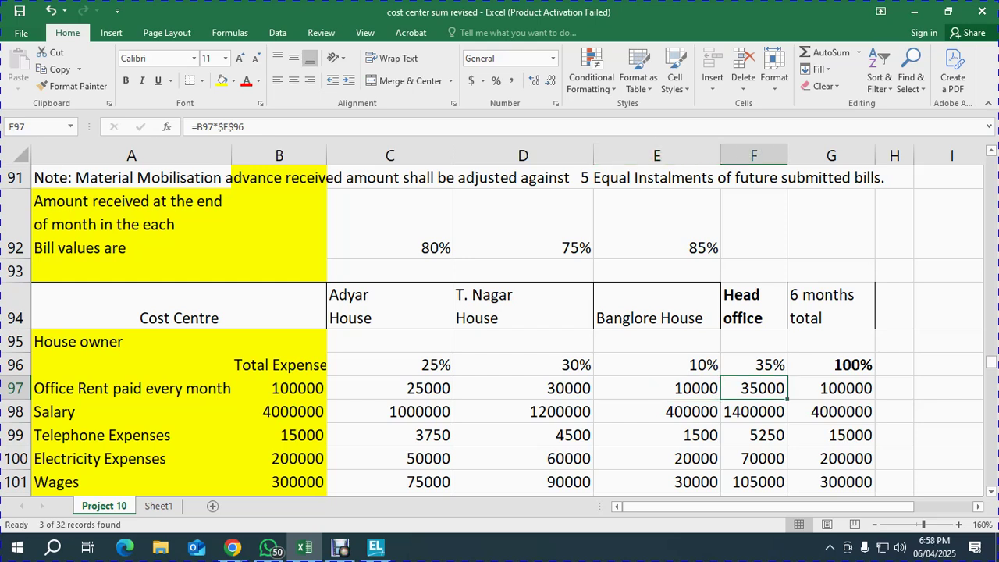
left_click_drag(391, 388, 753, 388)
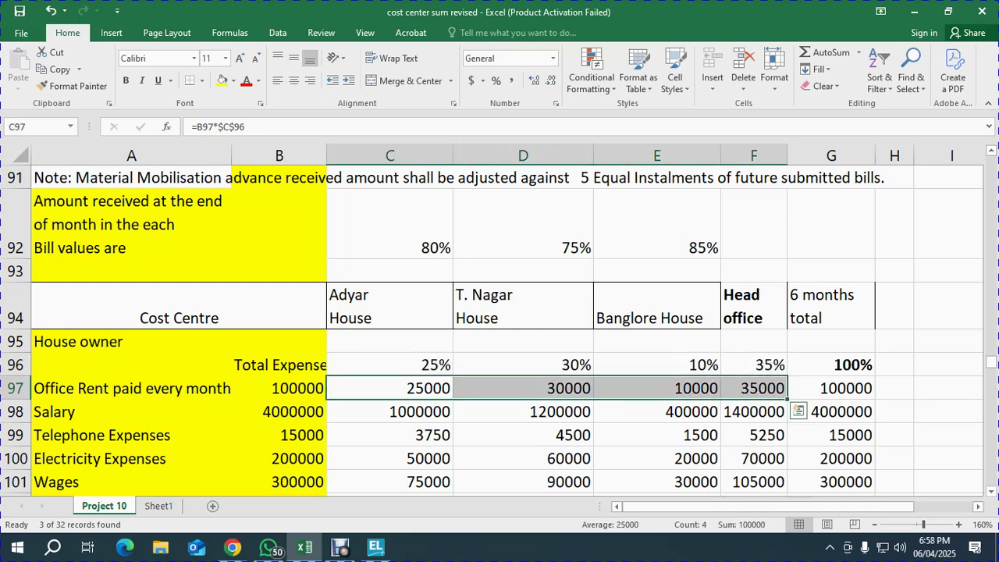
left_click(523, 435)
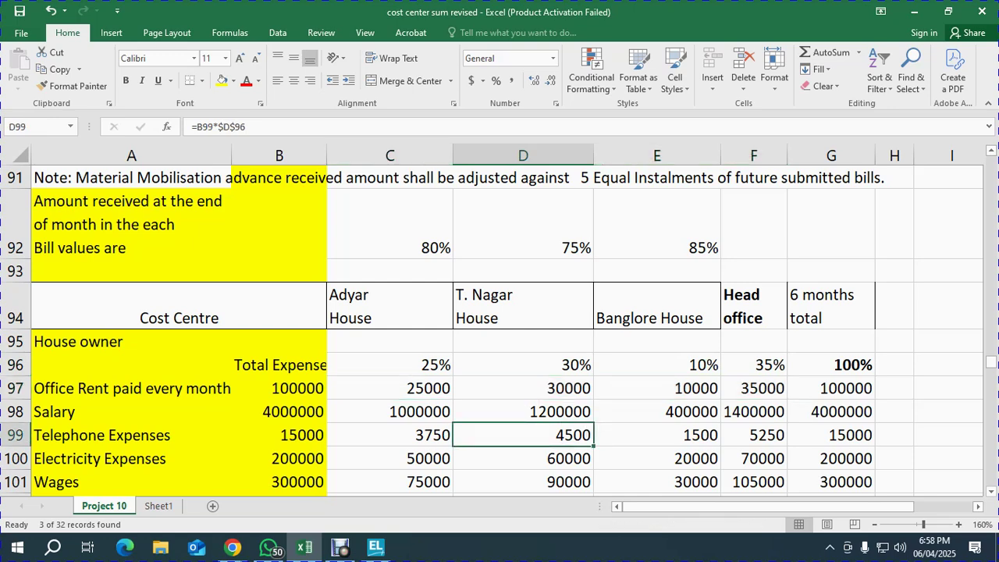
left_click(389, 388)
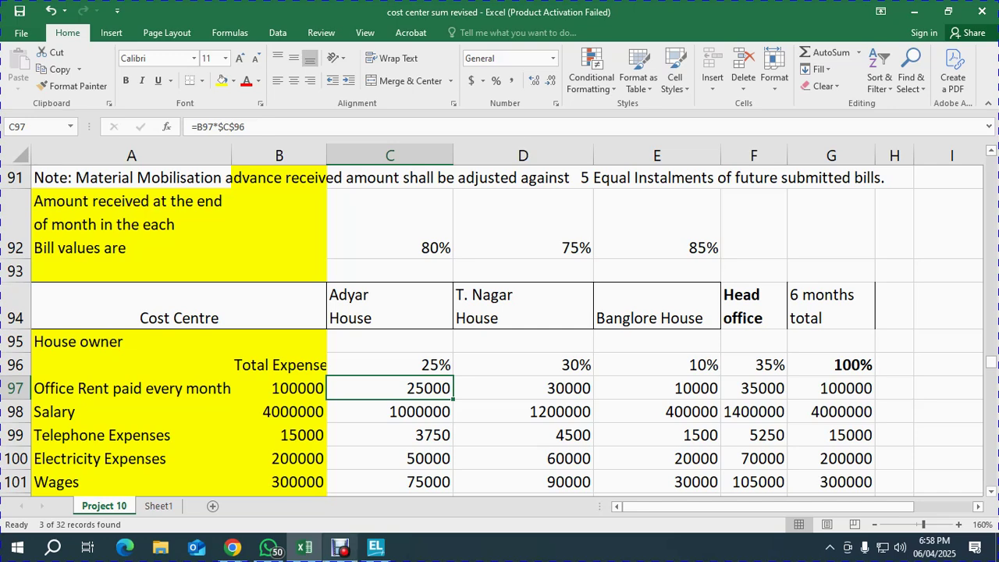
mouse_move(232, 547)
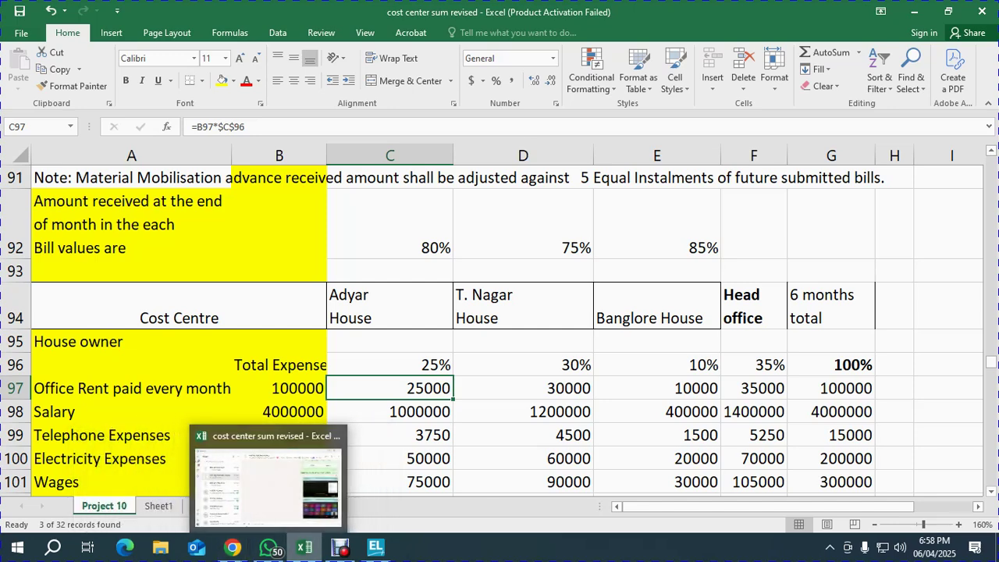
left_click(376, 547)
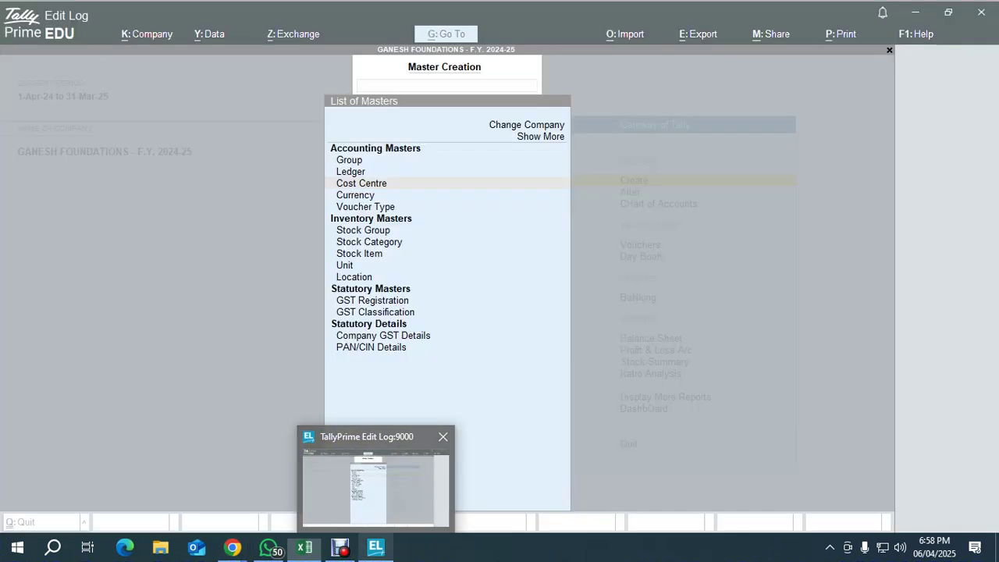
key("Up")
key("Up")
key("Up")
key("Return")
key("Down")
key("Down")
key("Down")
key("Down")
key("Down")
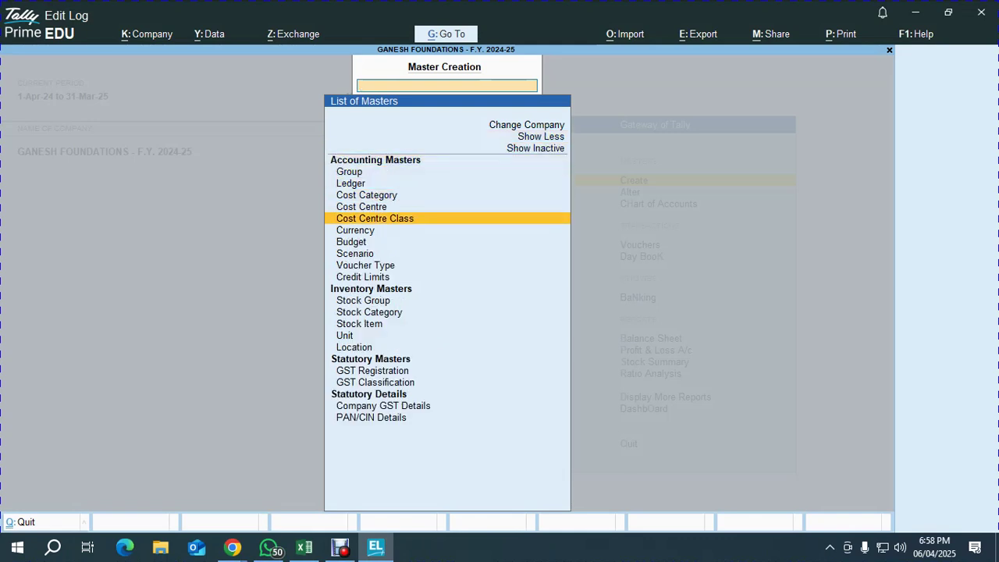
key("Up")
key("Up")
key("Up")
key("Up")
key("Up")
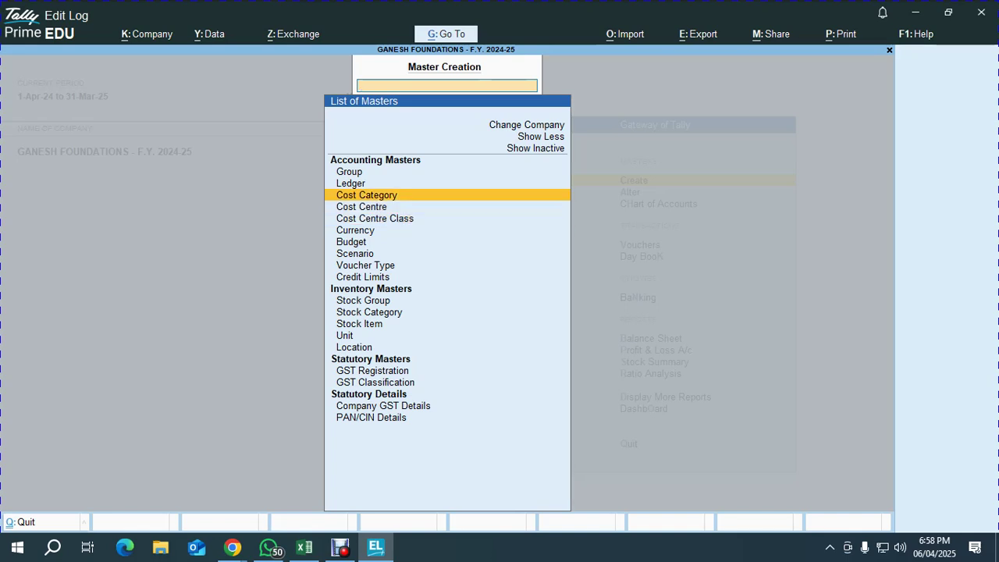
key("Down")
key("Down")
key("Down")
key("Down")
key("Down")
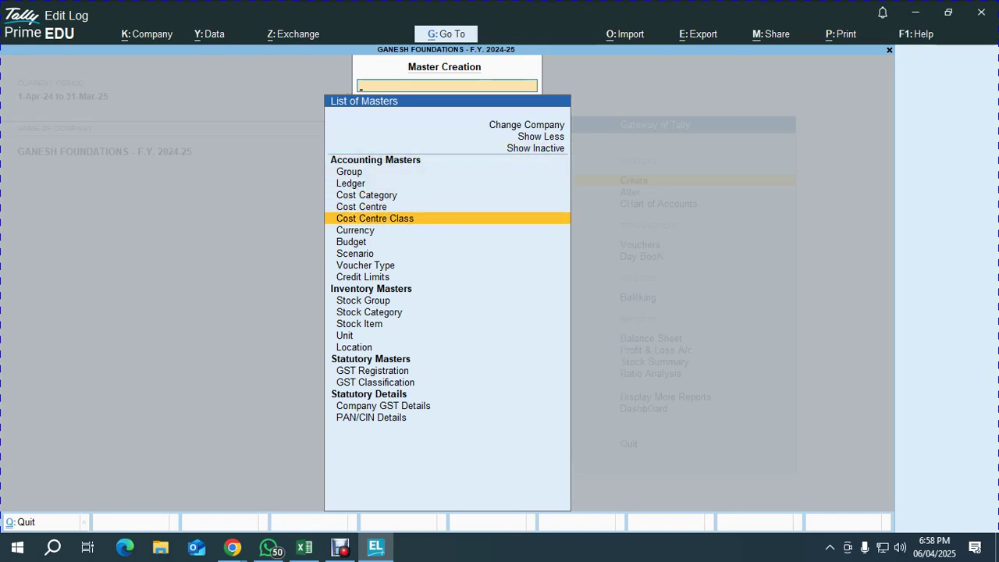
key("Return")
type("EX")
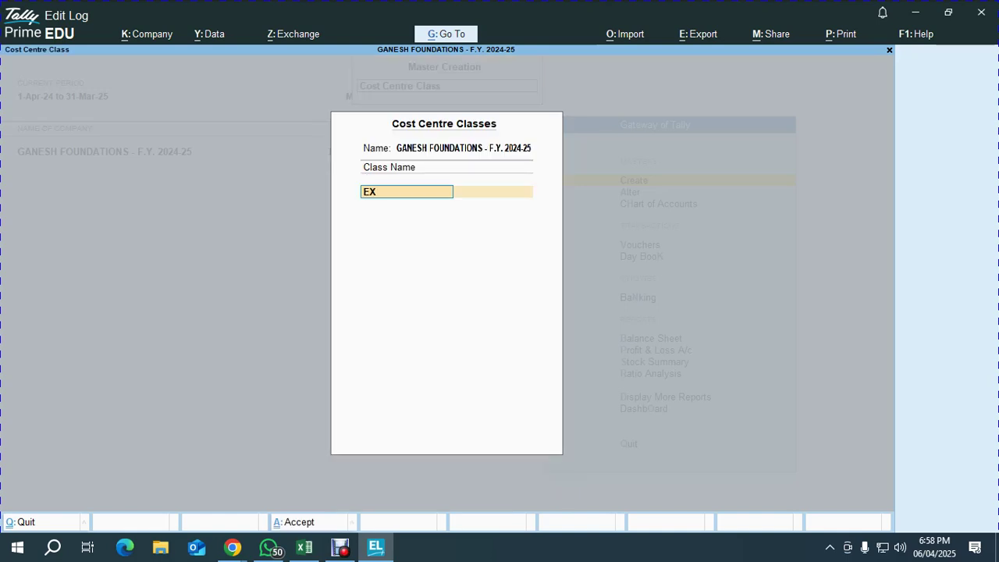
type("PENSE CLASS")
key("ctrl+a")
key("Escape")
key("Return")
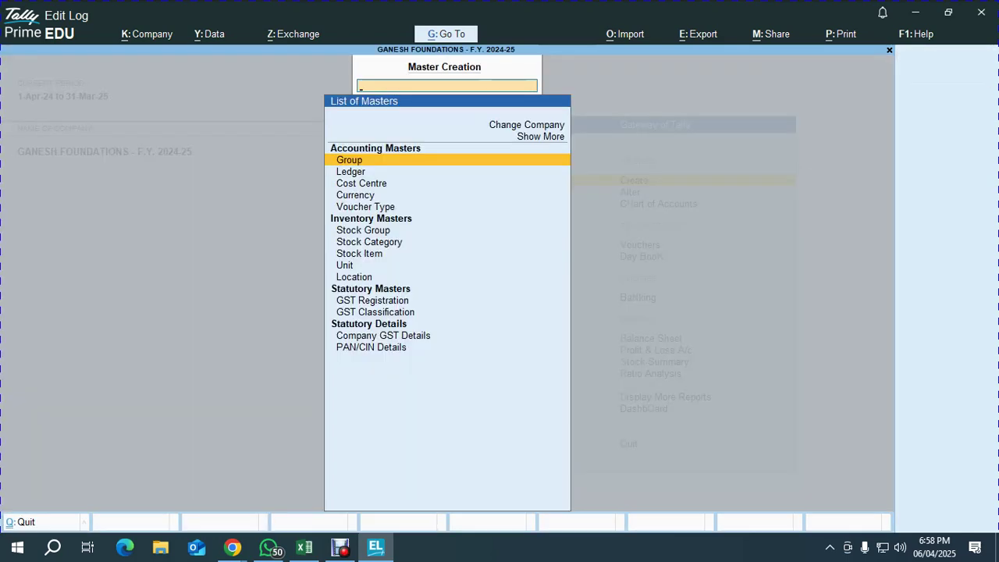
Expand the list of masters and start a cost centre class named EXPENSE CLASS
key("Up")
key("Return")
key("Down")
key("Down")
key("Down")
key("Down")
key("Down")
key("Down")
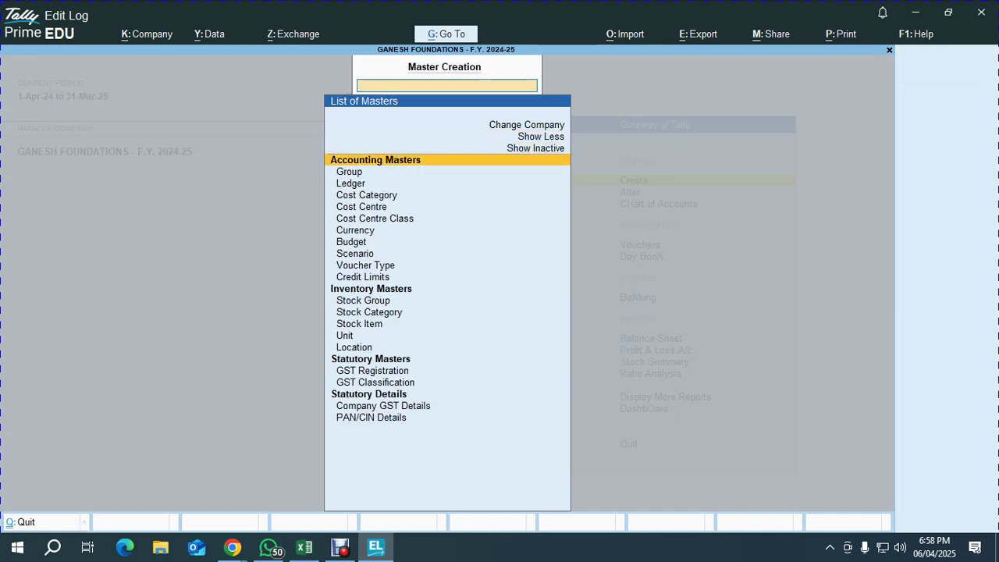
key("Return")
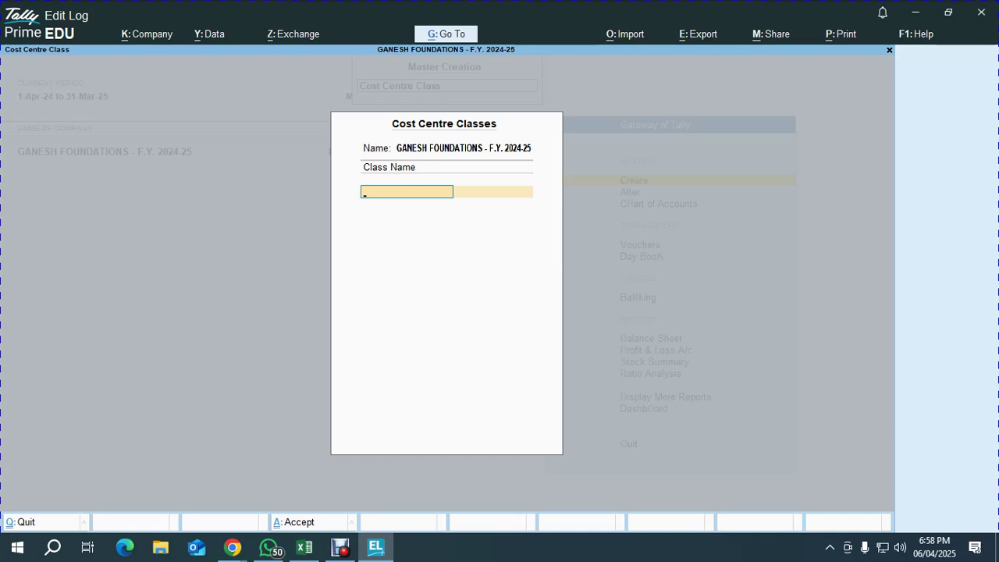
type("EXPENSE CLASS")
key("Return")
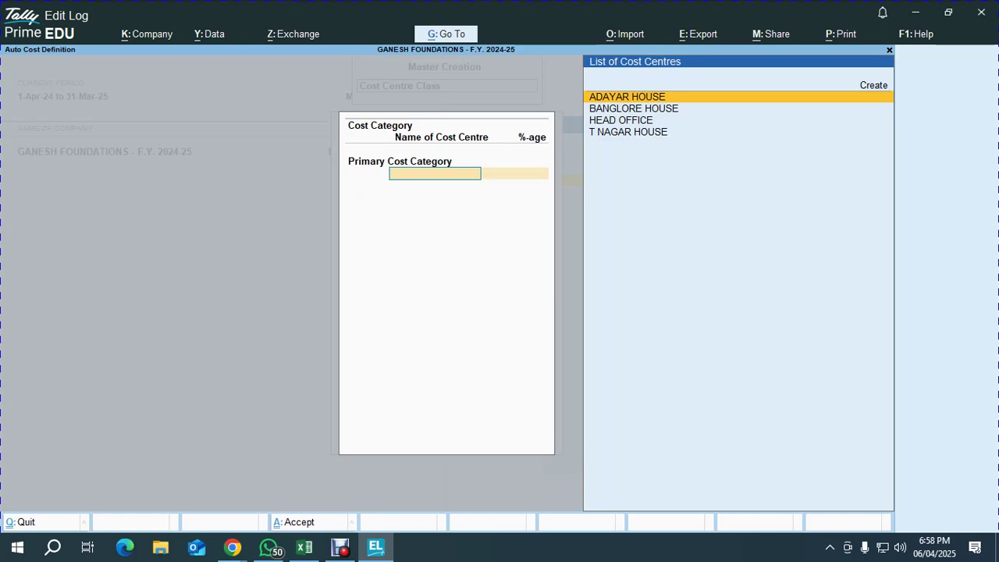
Allocate 25% to ADAYAR HOUSE and 30% to T NAGAR HOUSE in the class, checking the percentages in Excel
key("Return")
type("25")
key("Return")
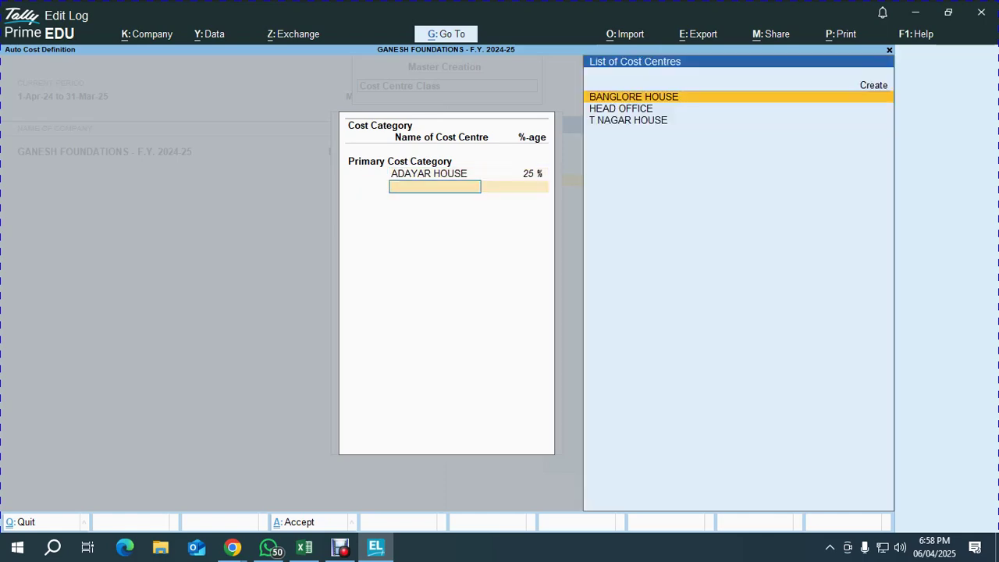
key("alt+Tab")
key("Right")
key("alt+Tab")
key("Down")
key("Down")
key("Return")
type("30")
key("Return")
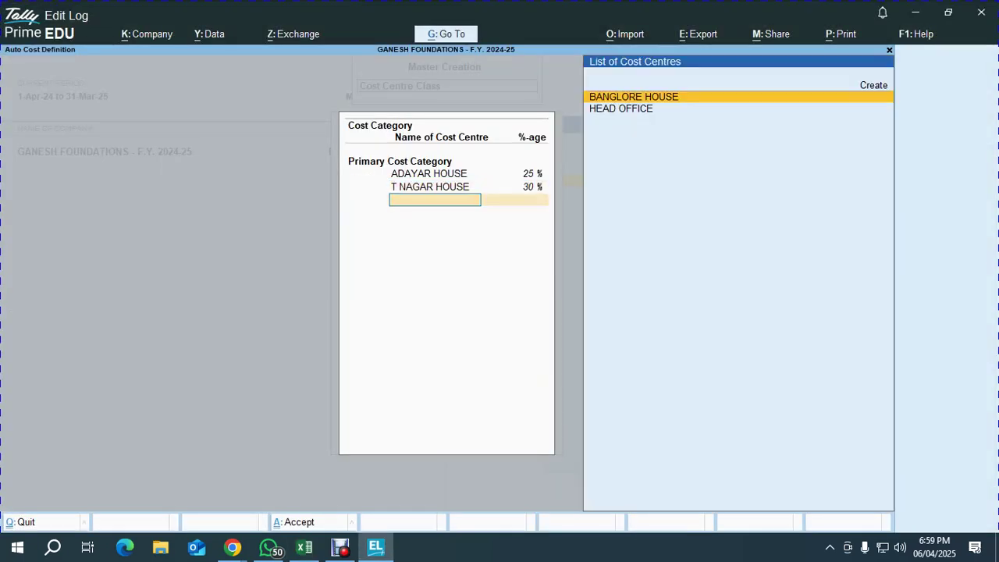
Allocate 10% to BANGLORE HOUSE and 35% to HEAD OFFICE, and save the cost centre class
key("alt+Tab")
key("Right")
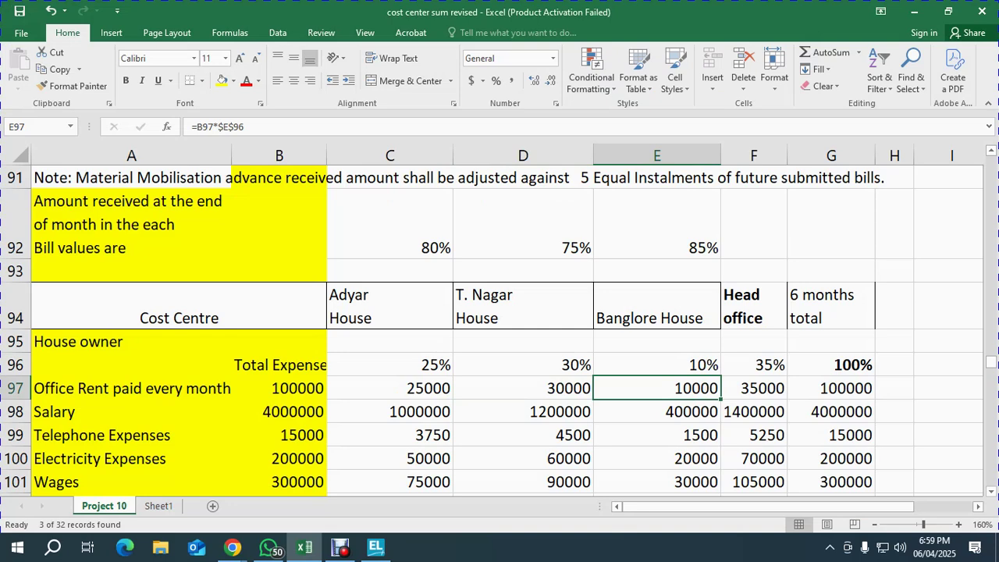
key("alt+Tab")
key("Down")
key("Up")
key("Return")
type("1")
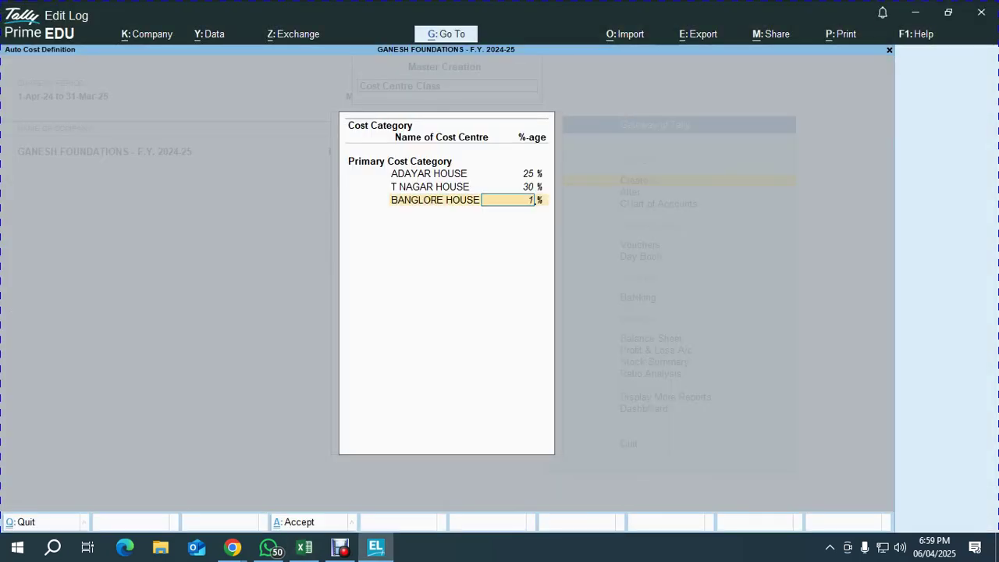
type("0")
key("Return")
key("Return")
key("Return")
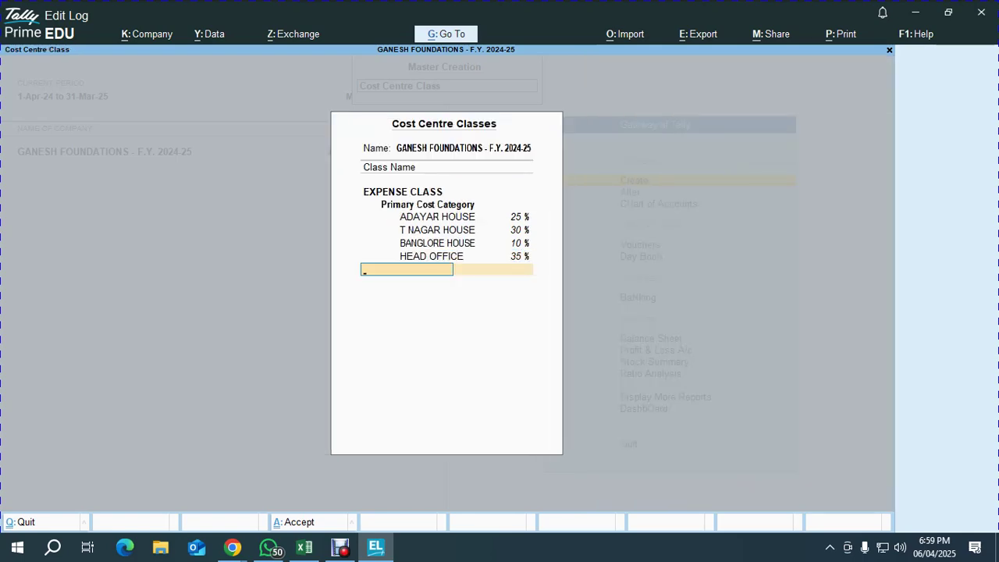
key("ctrl+a")
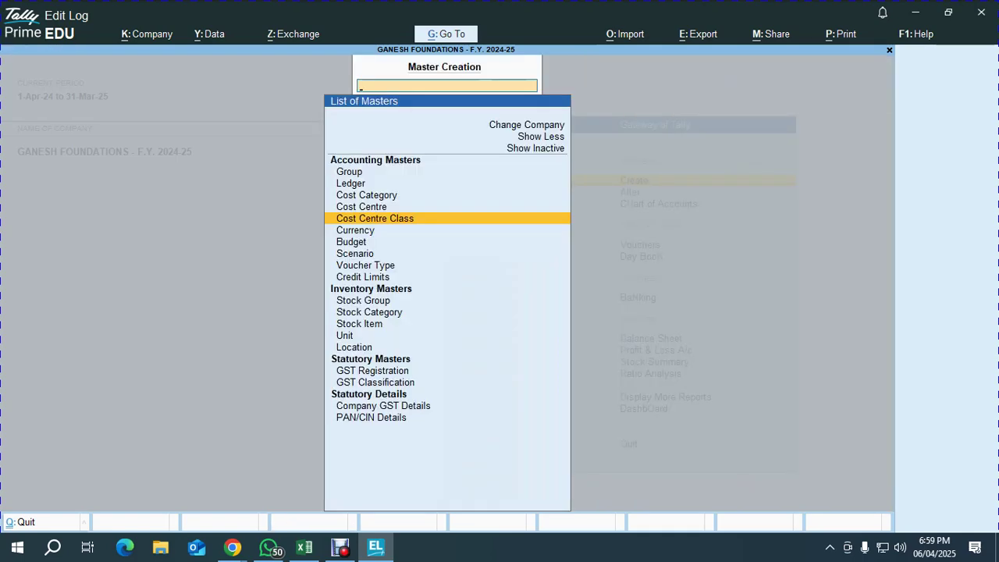
Switch to Excel and mark Cost center class create and Voucher type alter as ok in the checklist's STATUS column
key("alt+Tab")
key("Up")
key("Up")
key("Up")
key("Up")
key("Up")
key("Up")
key("Up")
key("Up")
key("Up")
key("Up")
key("Up")
key("Up")
key("Up")
key("Up")
key("Up")
key("Up")
key("Up")
key("Up")
key("Up")
key("Up")
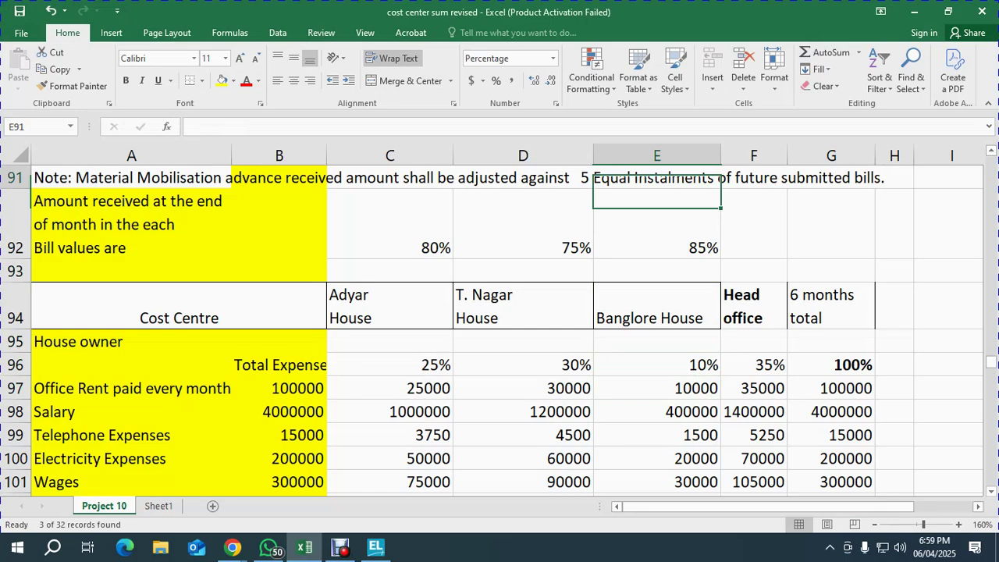
key("Up")
key("Up")
key("Up")
key("Up")
key("Up")
key("Up")
key("Up")
key("Up")
key("Up")
key("Up")
key("Up")
key("Up")
key("Up")
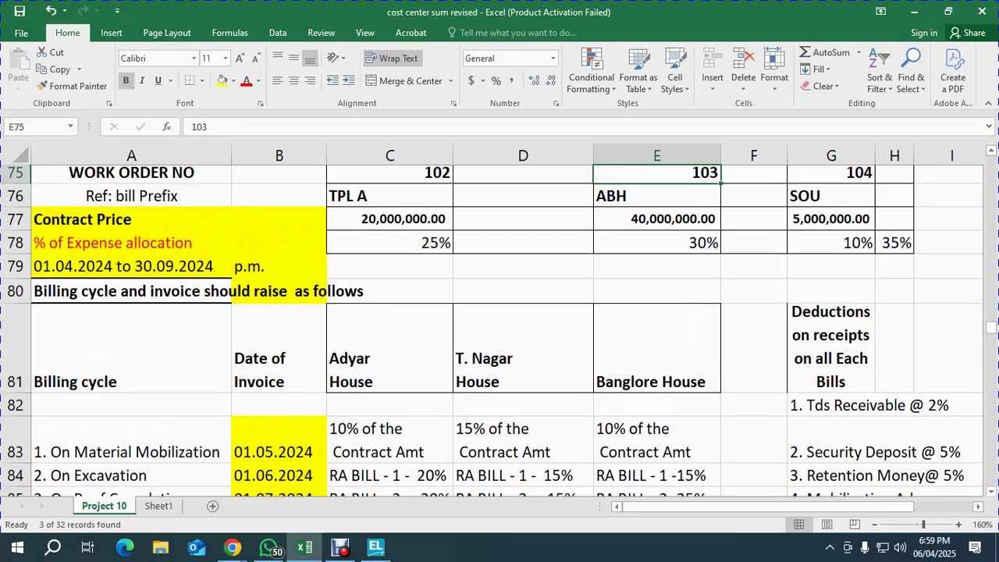
key("Right")
key("Right")
key("Right")
key("Right")
key("Right")
key("Right")
key("Right")
key("Right")
key("Right")
key("Right")
key("Right")
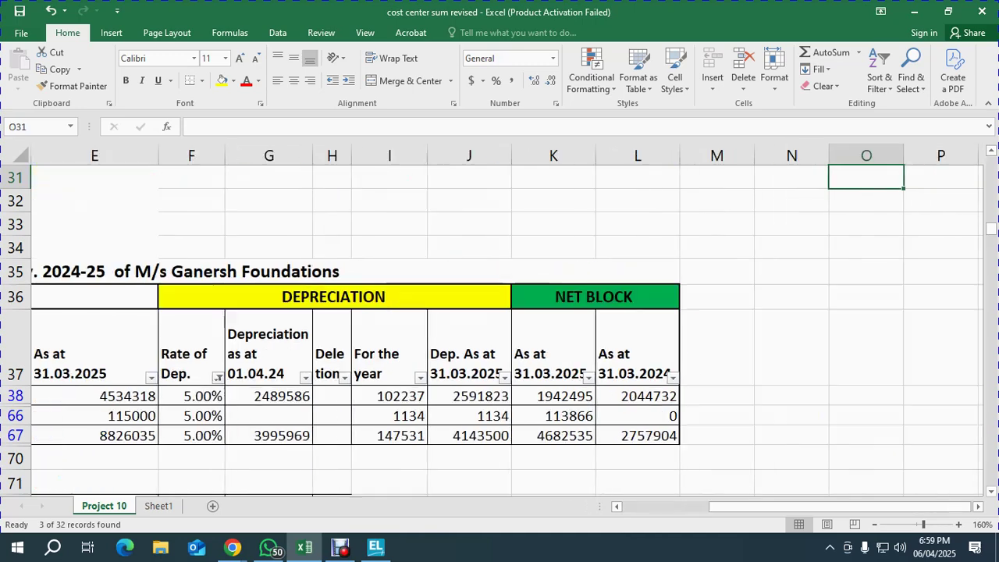
scroll(507, 320, "up", 4)
scroll(500, 328, "up", 6)
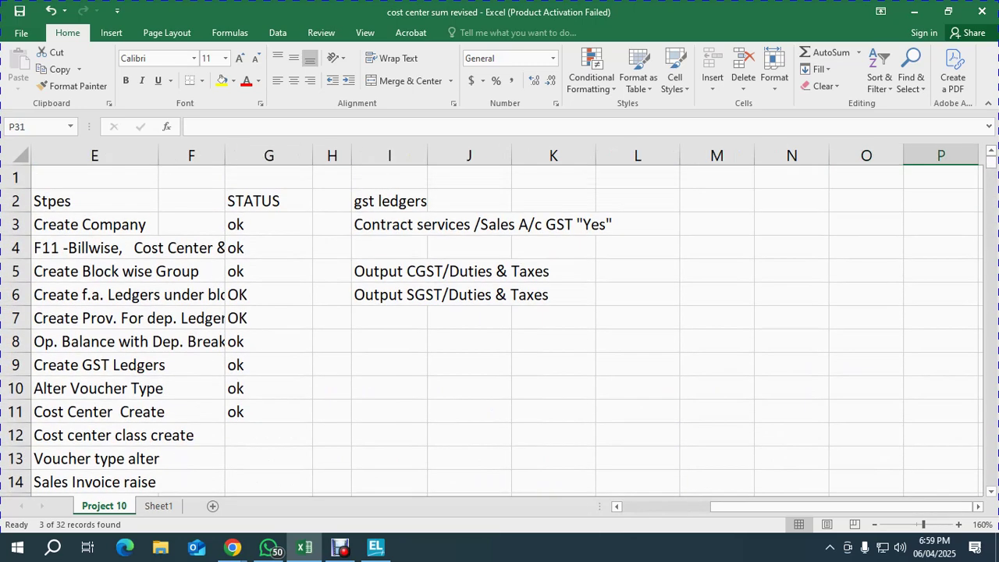
scroll(499, 328, "down", 2)
left_click(268, 294)
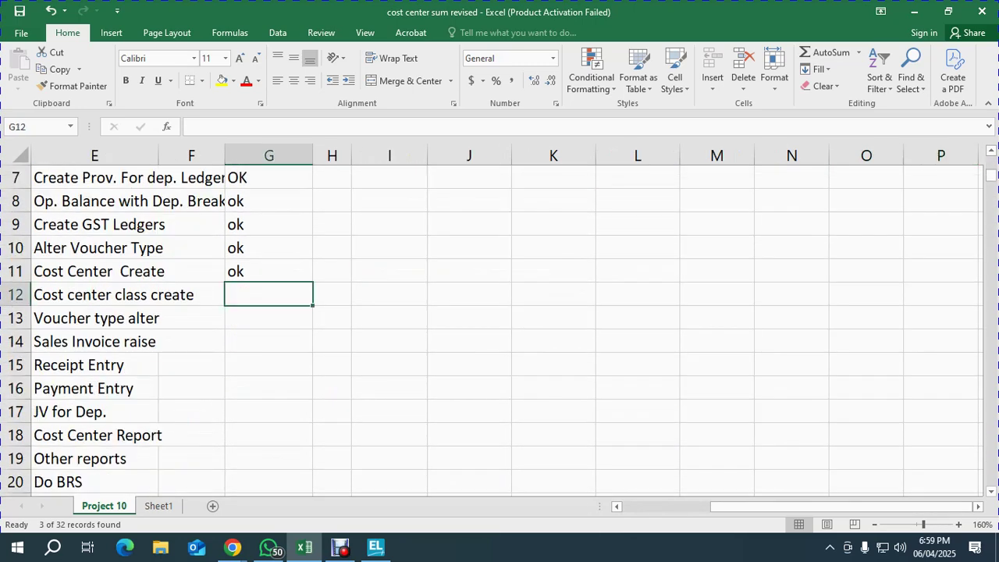
type("ok")
key("Return")
left_click(269, 318)
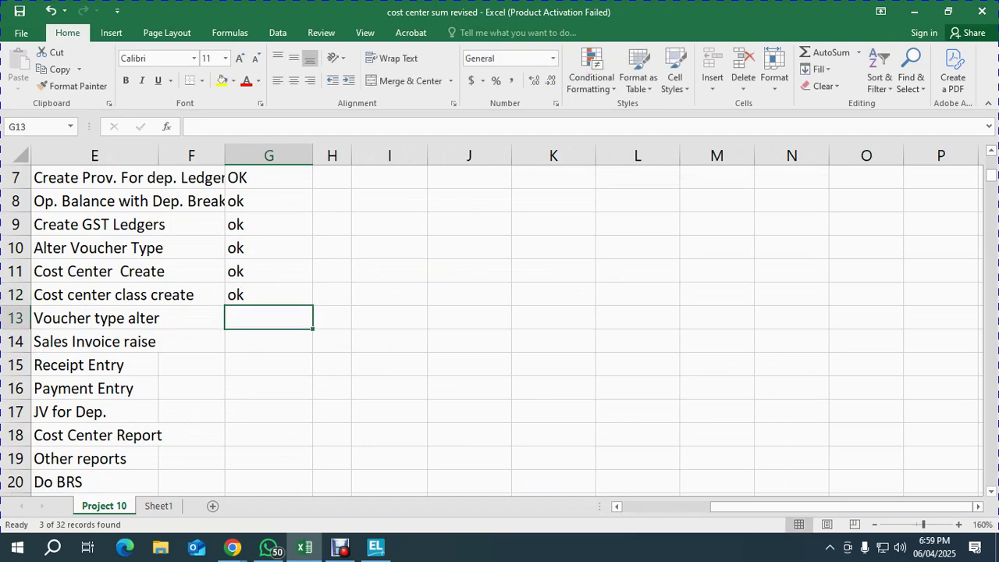
type("ok")
key("Return")
Review the next pending item in the checklist, Sales Invoice raise
key("Left")
key("Left")
key("Left")
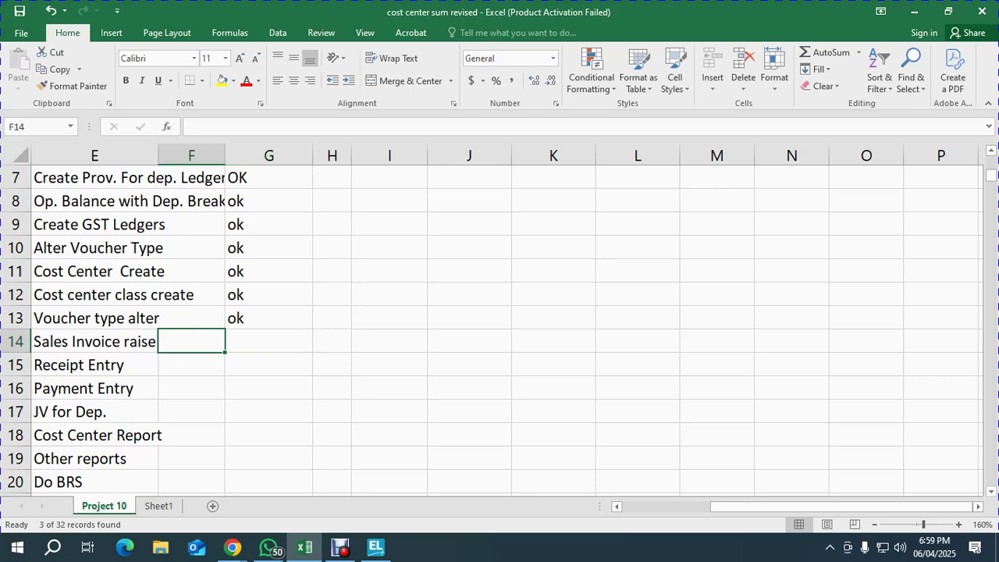
key("Left")
key("Right")
key("Right")
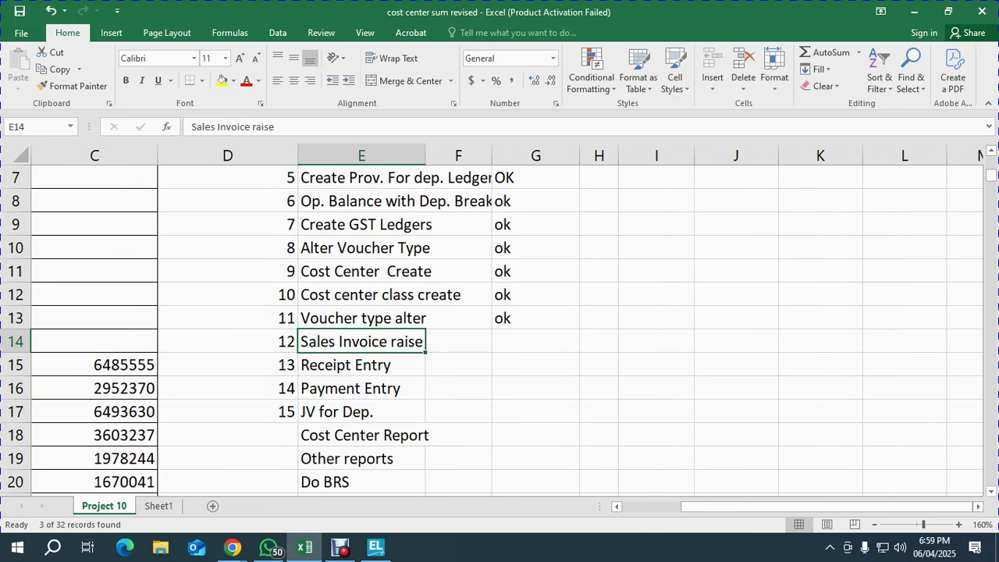
key("Down")
key("Up")
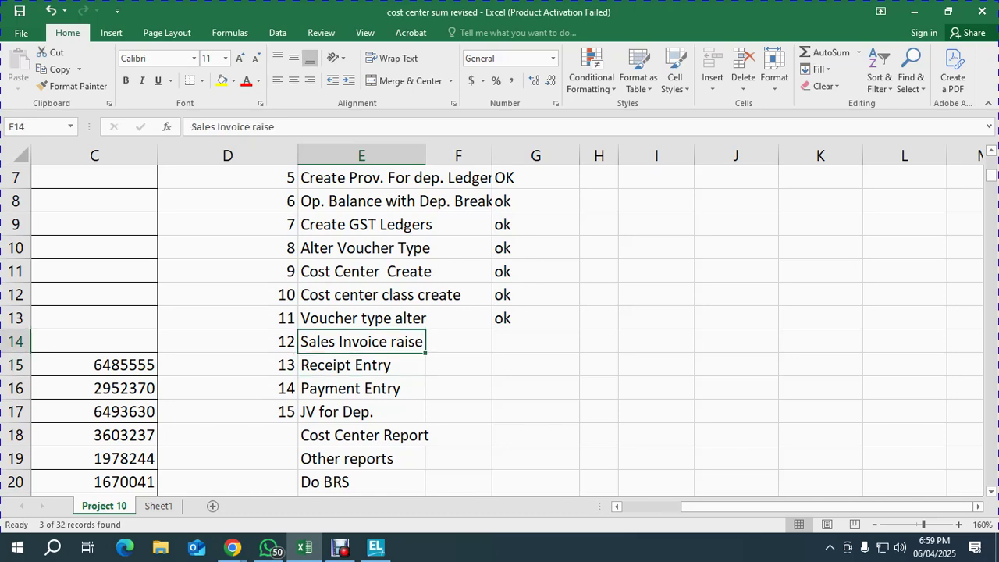
Examine the contractee names and GSTN entries for each cost centre in the Job Details table
key("Left")
key("Left")
key("Left")
key("Left")
key("Down")
key("Down")
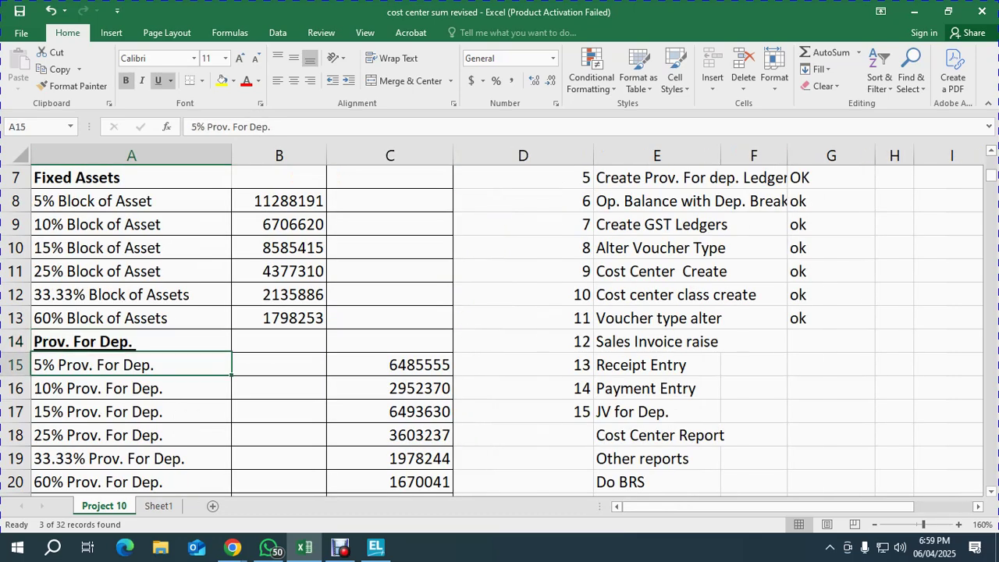
key("Down")
key("Down")
key("Down")
key("Down")
key("Down")
key("Down")
key("Down")
key("Down")
key("Down")
key("Down")
key("Down")
key("Down")
key("Down")
key("Down")
key("Down")
key("Down")
key("Down")
key("Down")
key("Down")
key("Down")
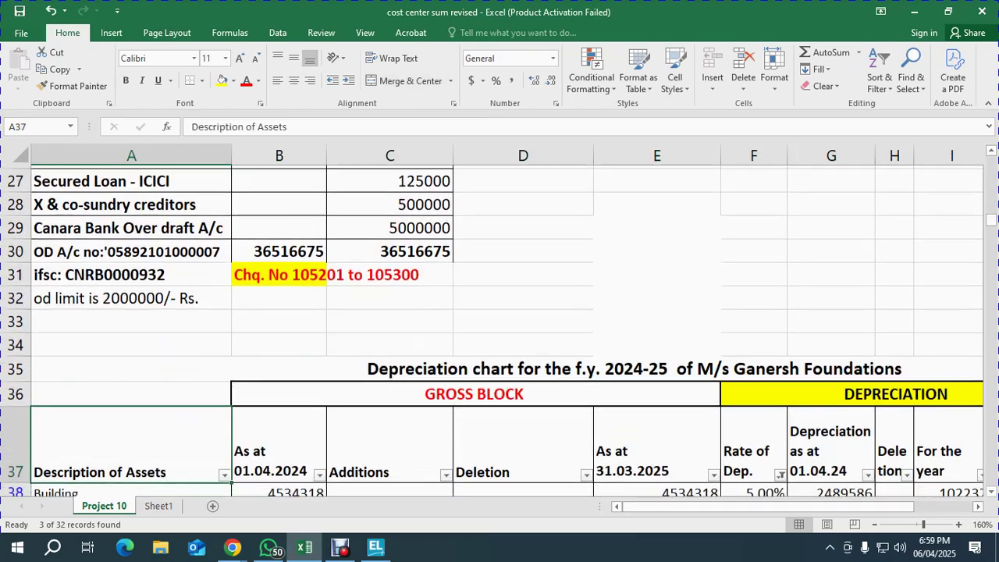
key("Down")
key("Down")
key("Down")
key("Down")
key("Down")
key("Down")
key("Down")
key("Down")
key("Down")
key("Down")
key("Down")
key("Down")
key("Down")
key("Down")
key("Down")
key("Down")
key("Down")
key("Down")
key("Down")
key("Down")
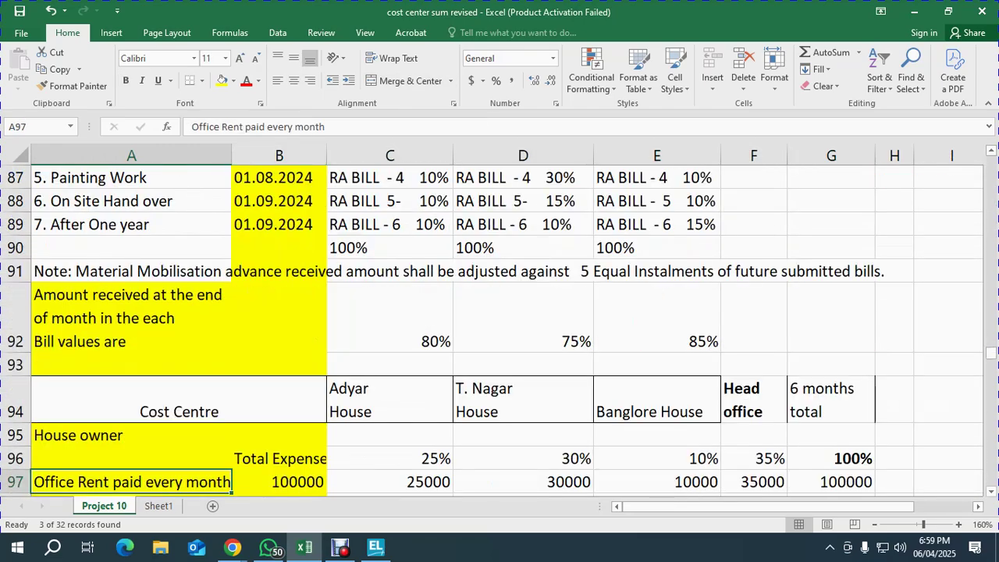
key("Down")
key("Up")
key("Up")
key("Up")
key("Up")
key("Up")
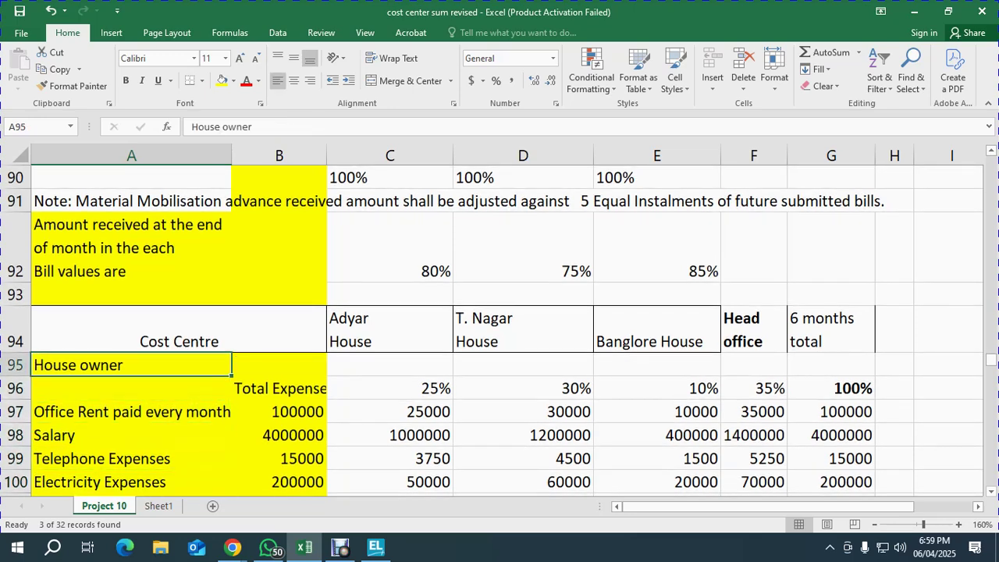
scroll(499, 331, "up", 8)
scroll(500, 331, "down", 1)
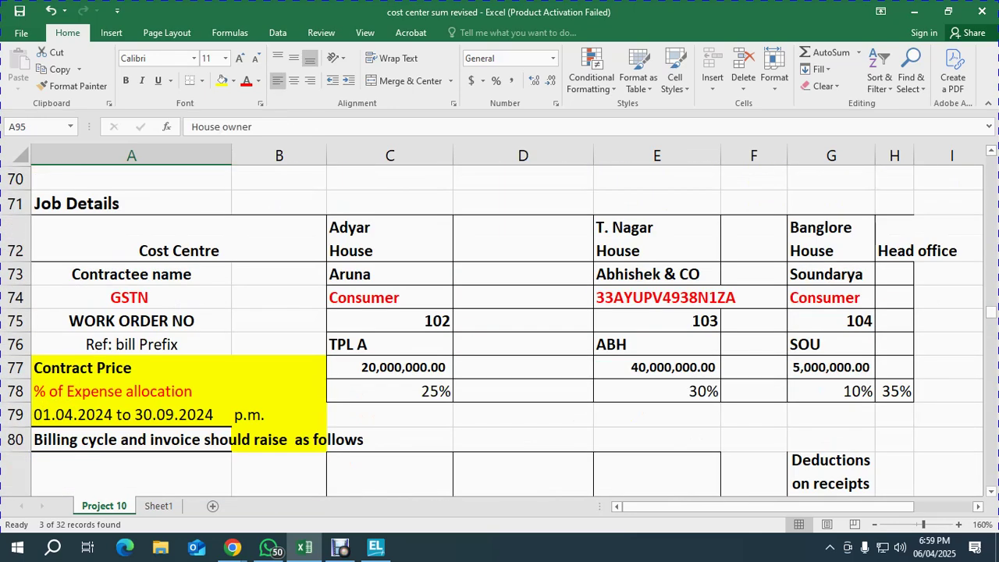
left_click(390, 274)
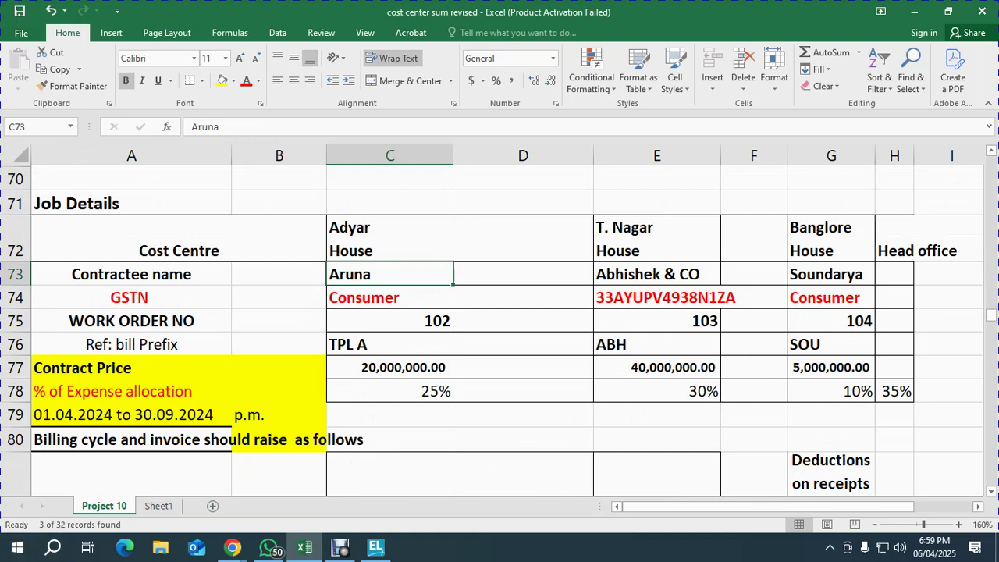
left_click(389, 297)
left_click(657, 274)
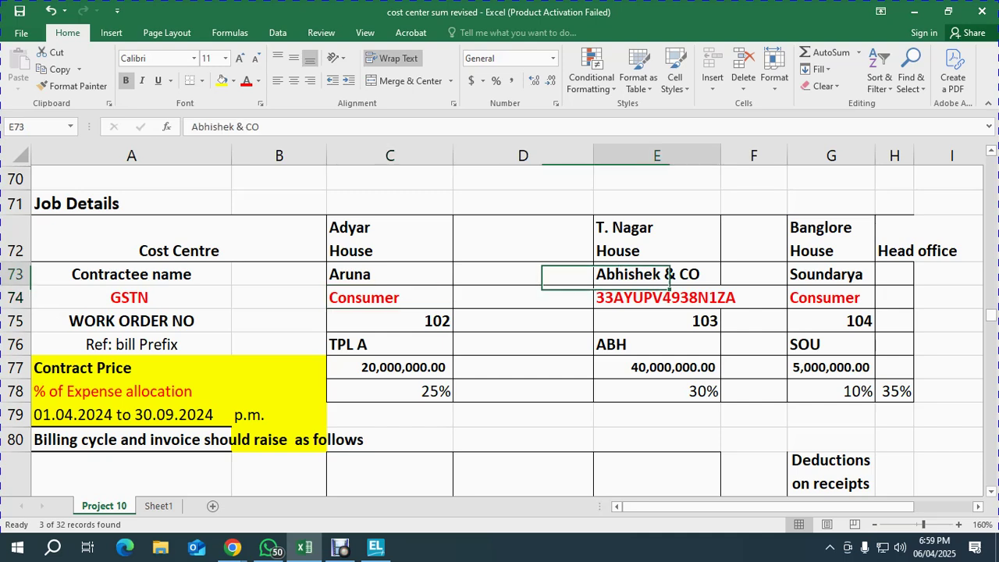
left_click(657, 297)
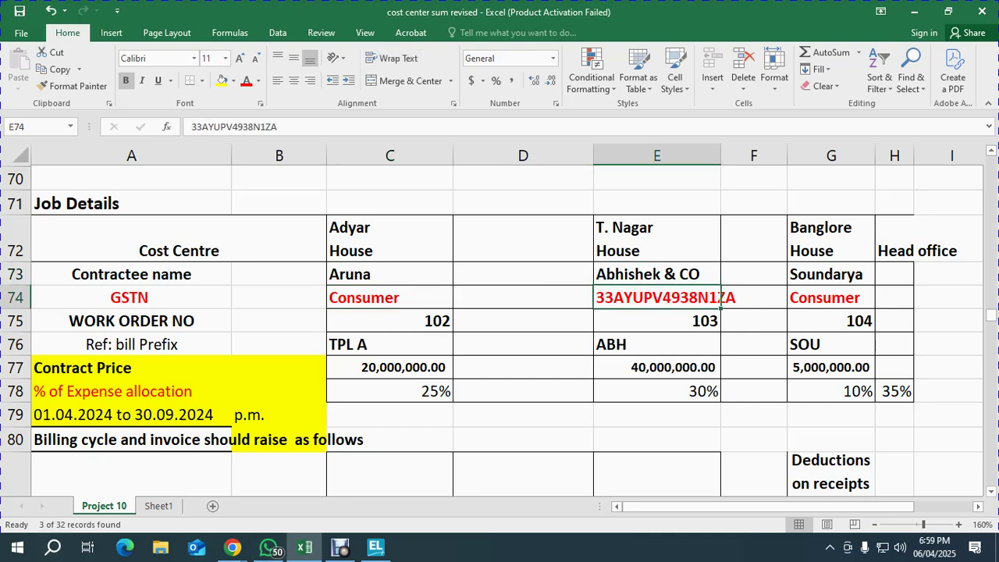
left_click(832, 274)
left_click(832, 297)
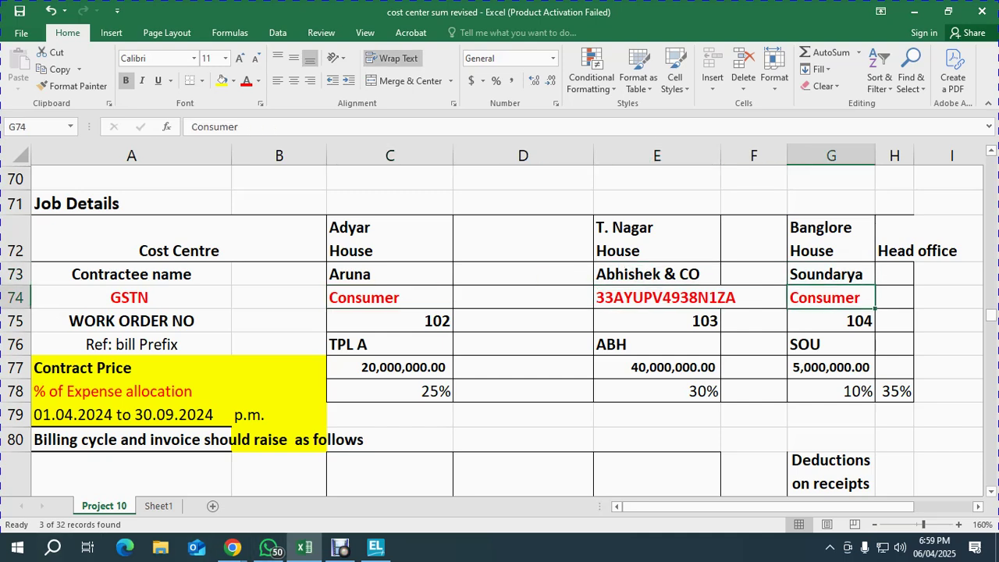
left_click_drag(390, 274, 832, 274)
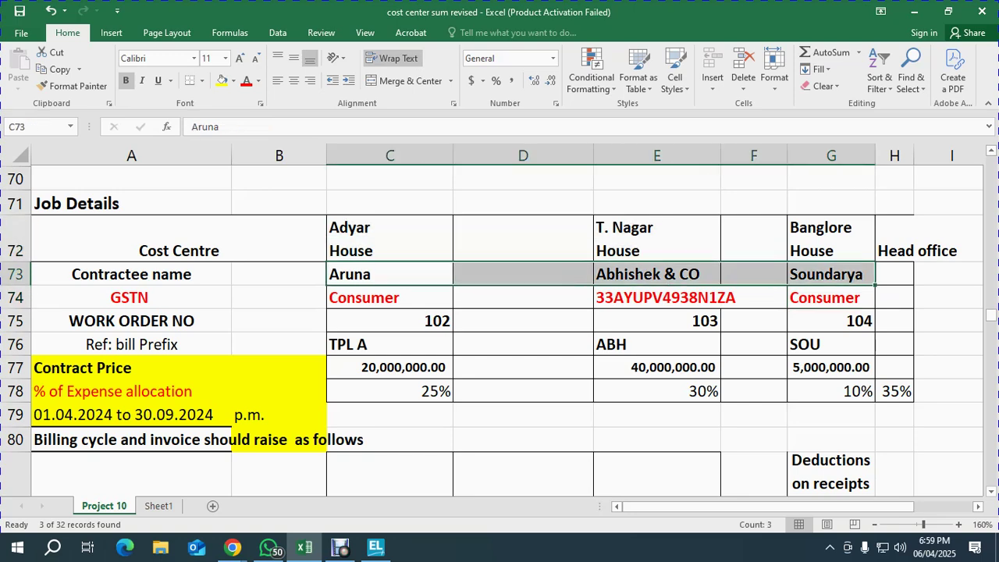
Switch to TallyPrime and start a new ledger with the name of the Adyar House contractee
key("alt+Tab")
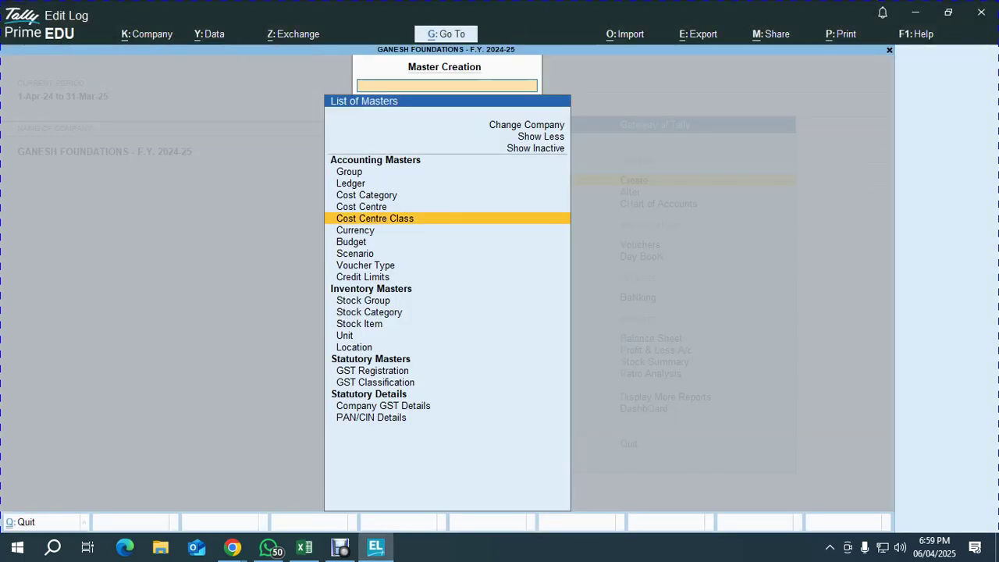
key("Escape")
key("Down")
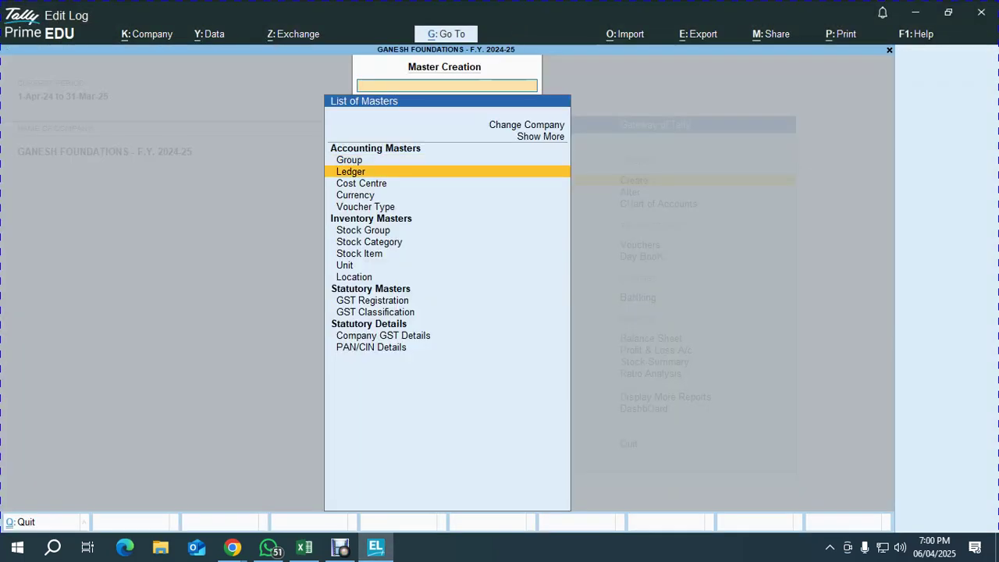
key("Return")
type("ARUNA")
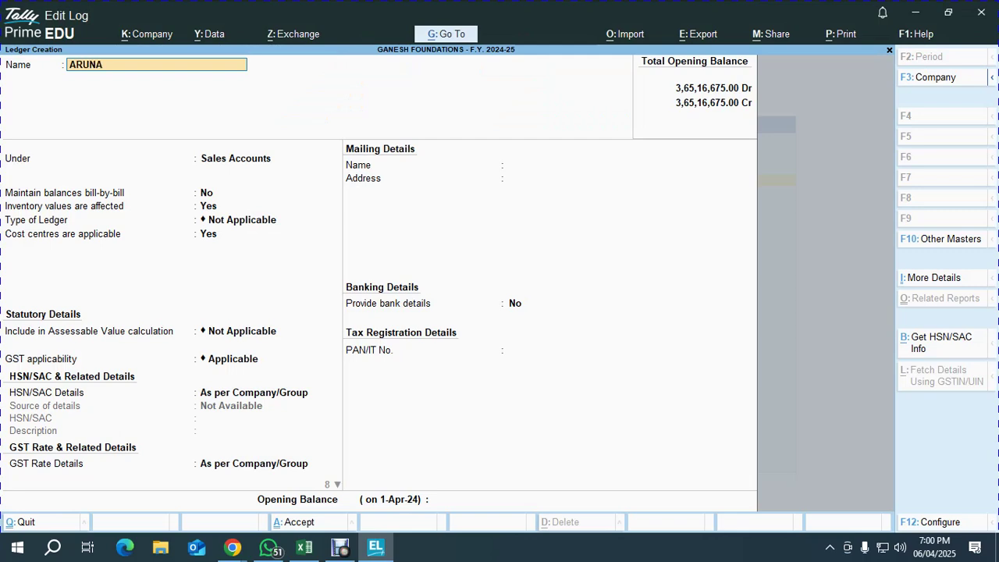
Place the contractee's ledger under Sundry Debtors with a default credit period of 30 days, keeping cost centres not applicable
key("Return")
type("SUN")
key("Down")
key("Return")
key("Return")
type("3")
key("Return")
key("Return")
key("Return")
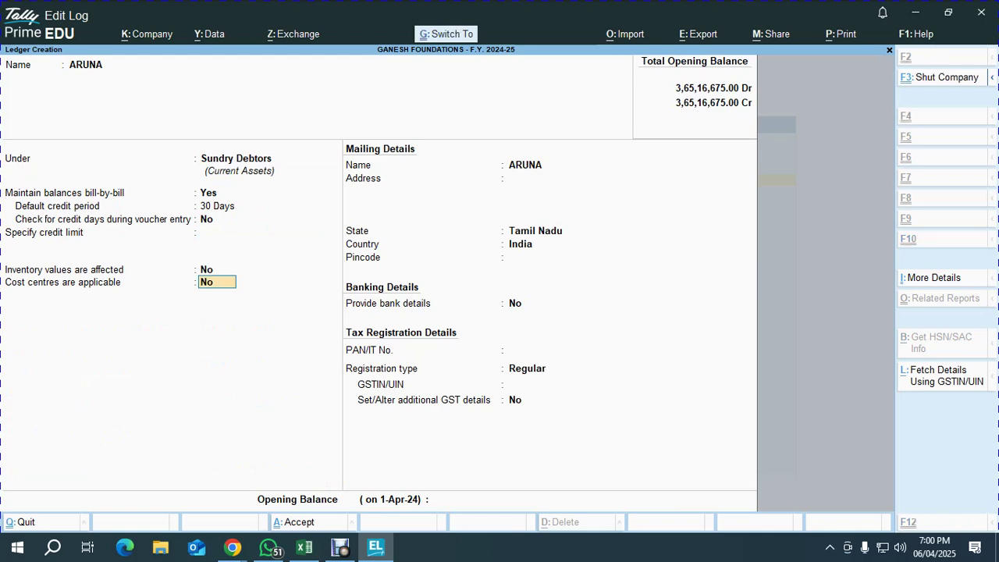
key("Return")
Switch to Excel and copy the T. Nagar House contractee name from the Job Details table
key("alt+Tab")
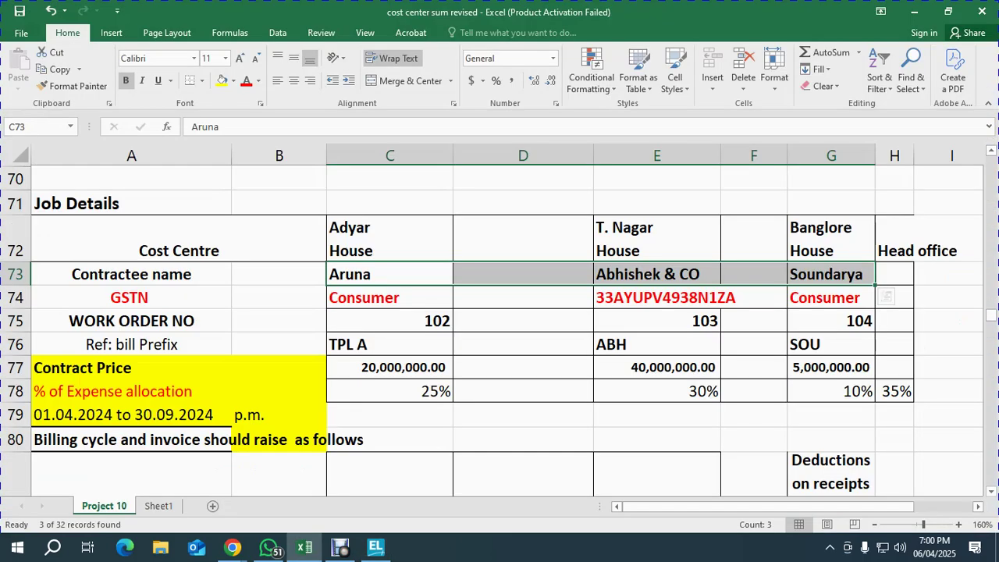
key("Down")
key("Right")
key("Right")
key("Up")
key("Up")
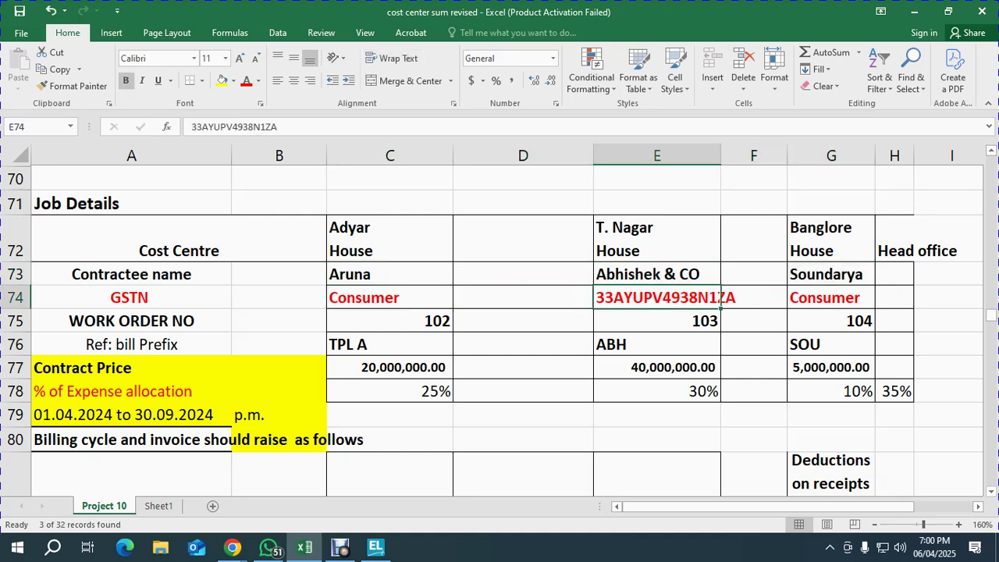
key("Down")
key("ctrl+c")
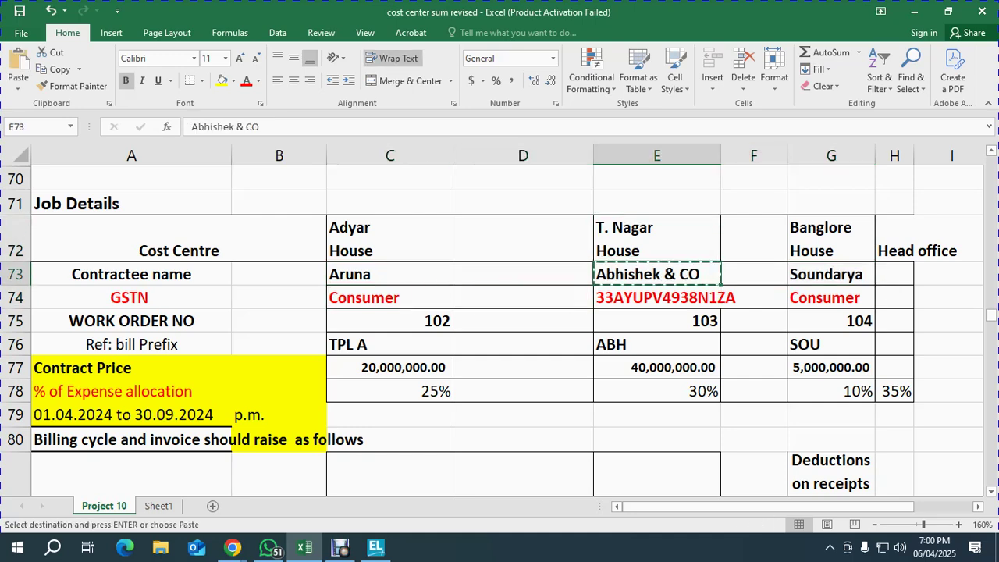
Switch to TallyPrime and fill the T. Nagar House contractee's ledger under Sundry Debtors with a 30-day credit period and Regular registration
key("alt+Tab")
key("ctrl+alt+v")
key("Return")
key("Return")
key("Return")
type("30")
key("Return")
key("Return")
key("Return")
key("Return")
key("Return")
key("Return")
key("Return")
key("Return")
key("Return")
key("Return")
key("Return")
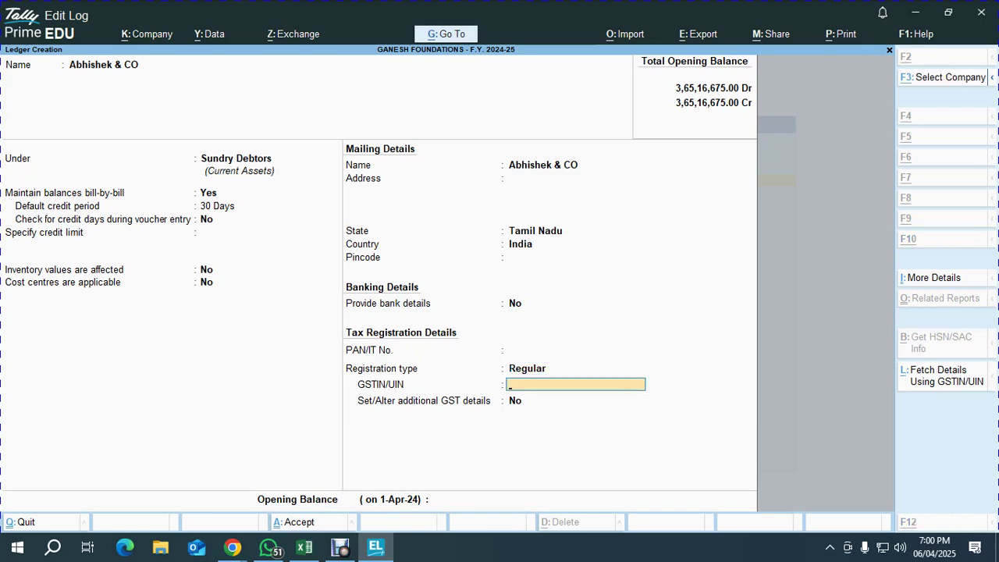
Copy the T. Nagar House contractee's GSTIN from Excel into the ledger's GSTIN/UIN in TallyPrime and save the ledger
key("alt+Tab")
key("Down")
key("ctrl+c")
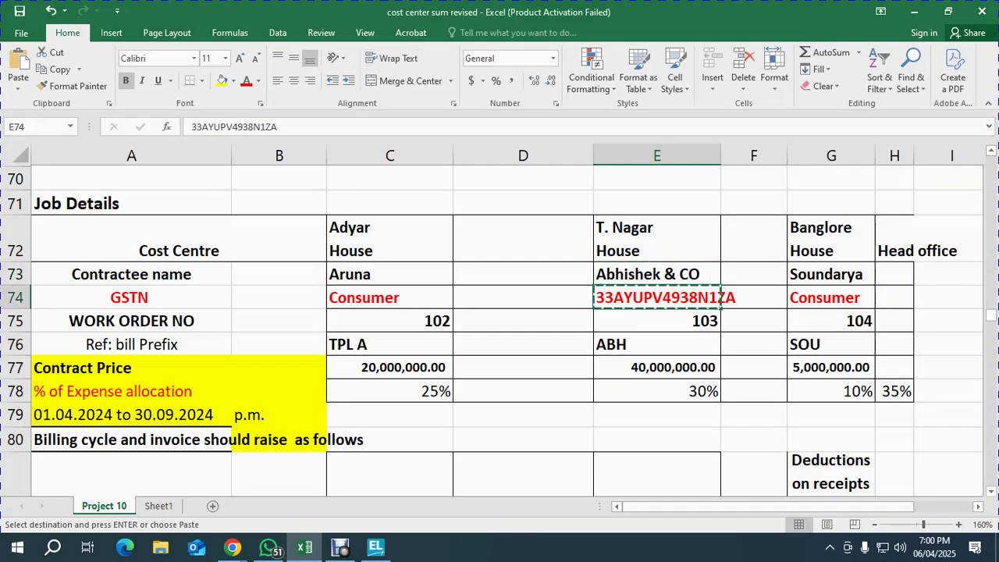
key("alt+Tab")
key("ctrl+v")
key("Return")
key("Return")
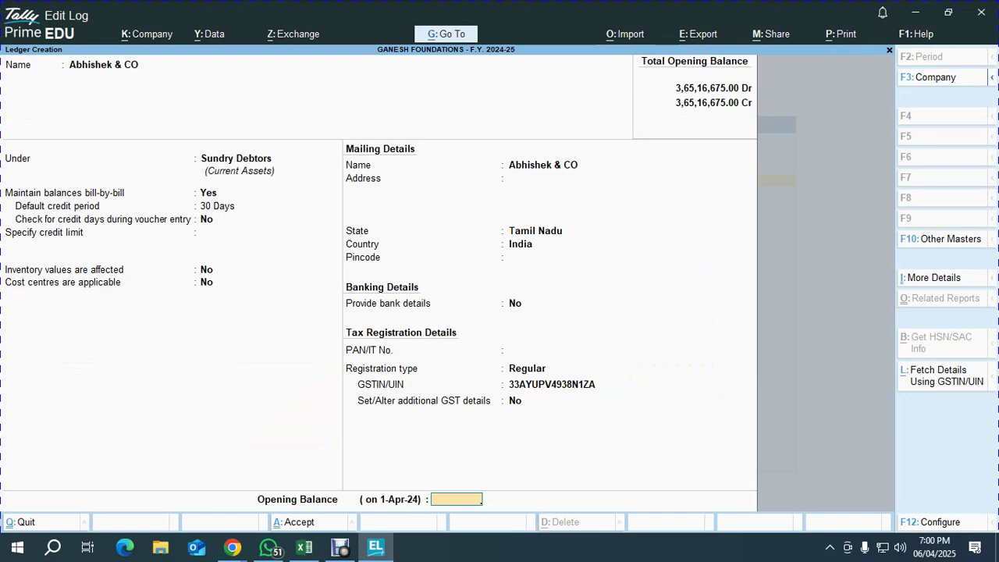
key("Return")
key("Return")
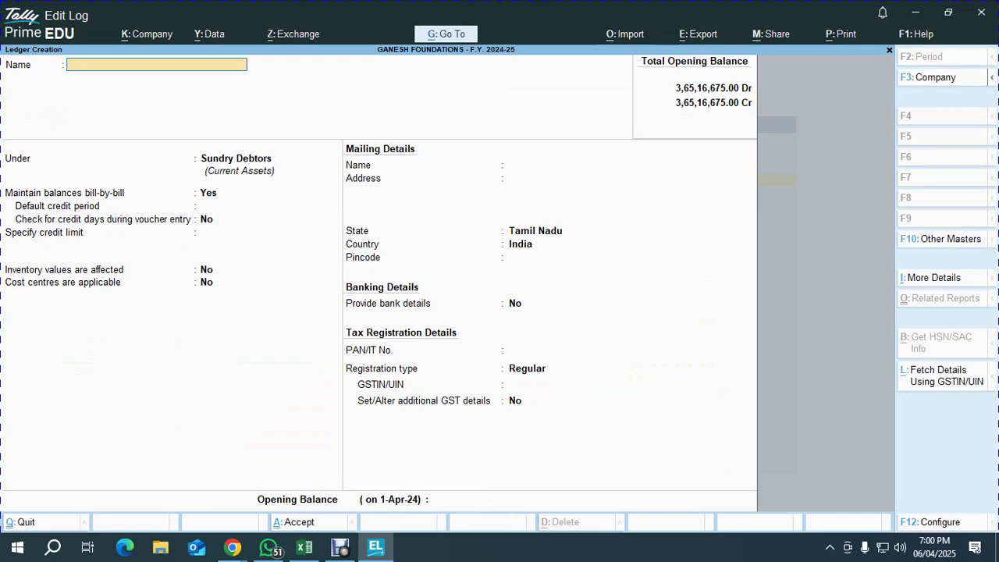
Check the Banglore House entry in Excel and create its contractee's ledger in TallyPrime under Sundry Debtors with a 30-day credit period
key("alt+Tab")
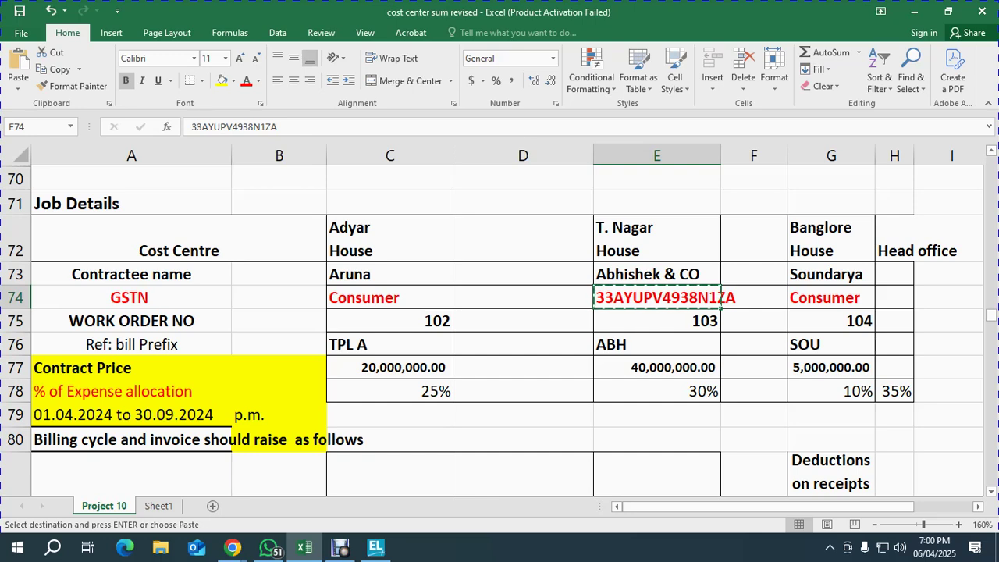
key("Right")
key("Right")
key("alt+Tab")
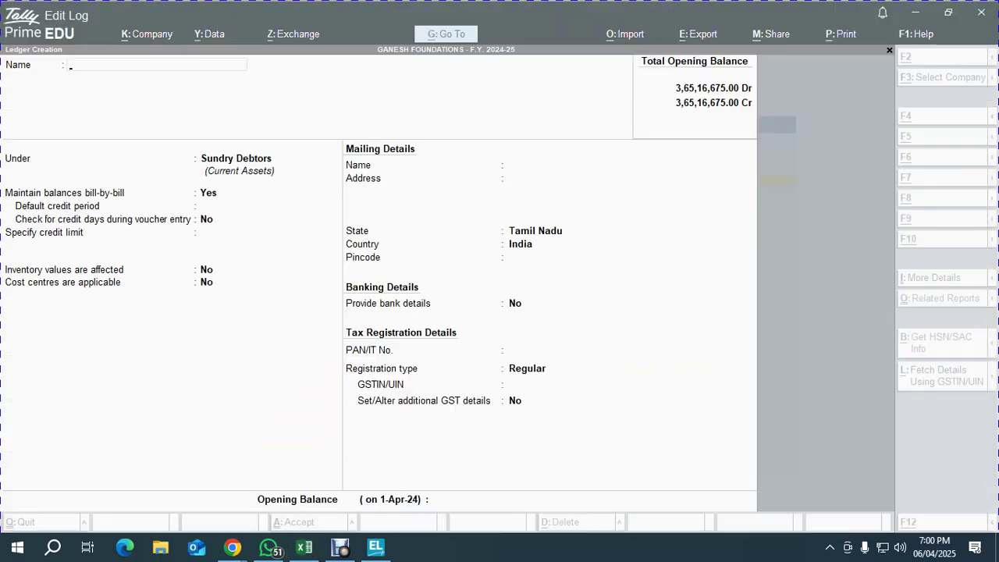
type("SOUNDARYA")
key("Return")
key("Return")
key("Return")
type("30")
key("Return")
key("Return")
key("Return")
key("Return")
key("Return")
key("Return")
key("Return")
key("Return")
key("Return")
key("Return")
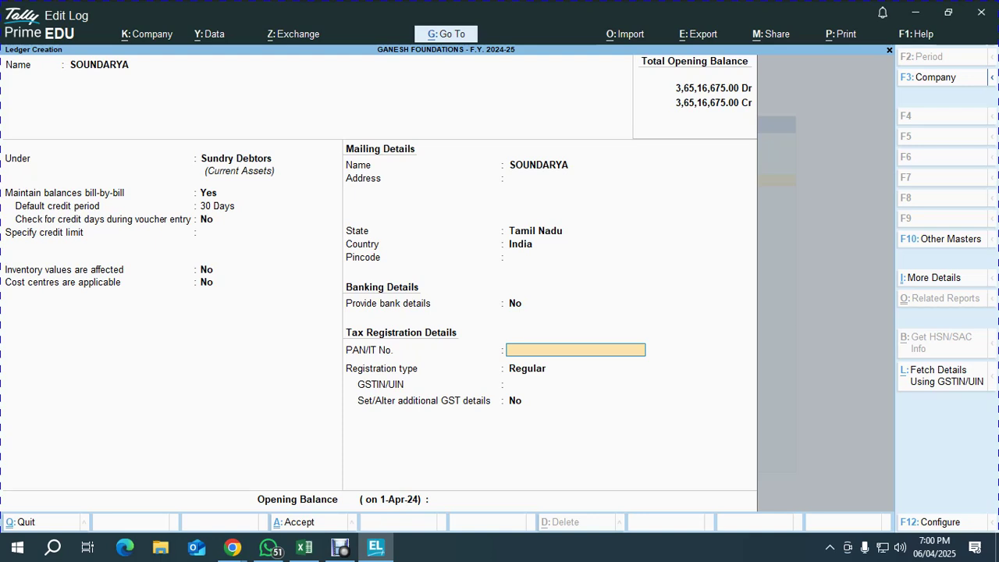
Set the Banglore House contractee's registration type to Unregistered/Consumer and save the ledger without an opening balance
key("BackSpace")
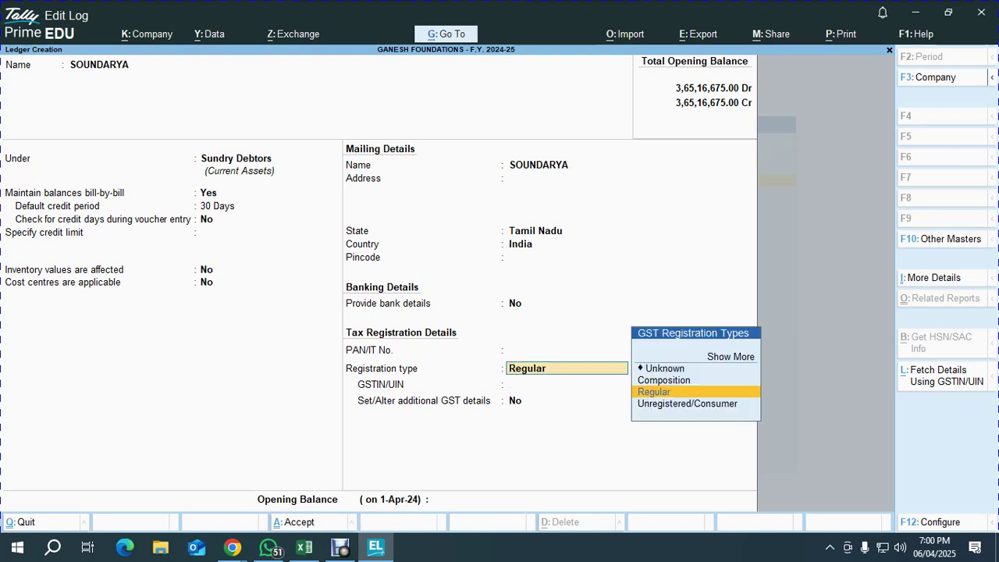
key("Up")
key("Up")
key("Down")
key("Down")
key("Down")
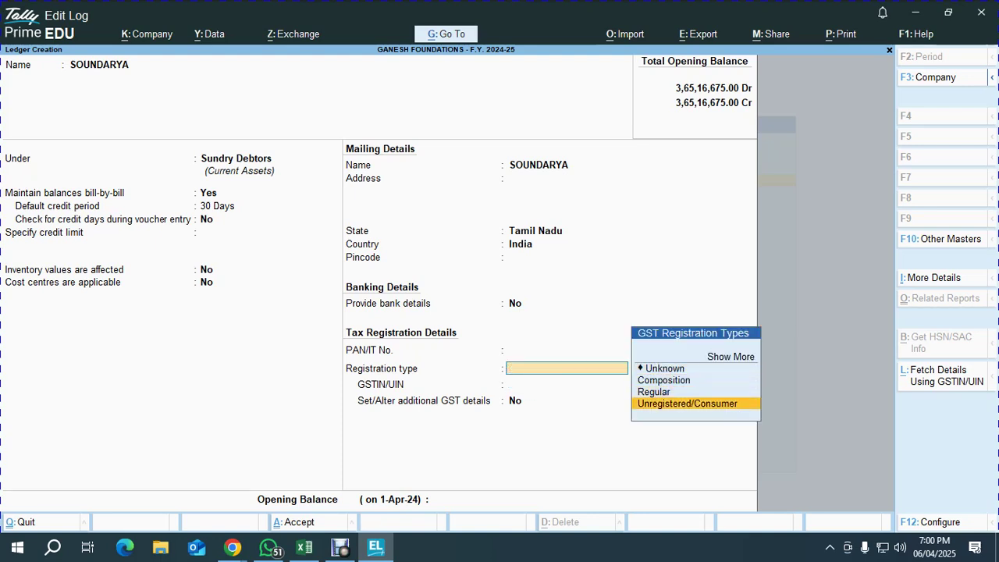
key("Return")
key("Return")
key("Return")
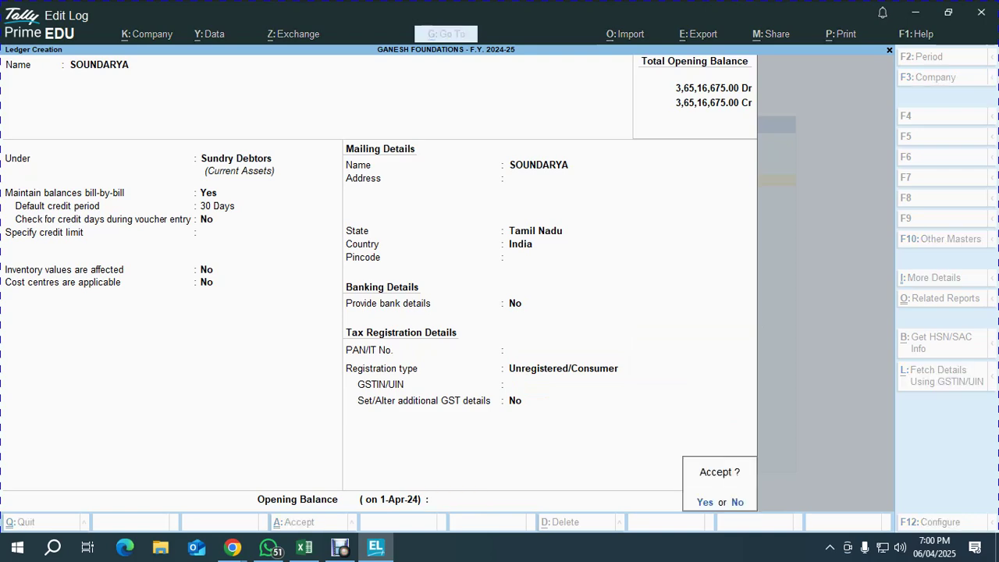
key("Return")
Check the Job Details table in Excel, return to TallyPrime and quit ledger creation to the Gateway of Tally
key("alt+Tab")
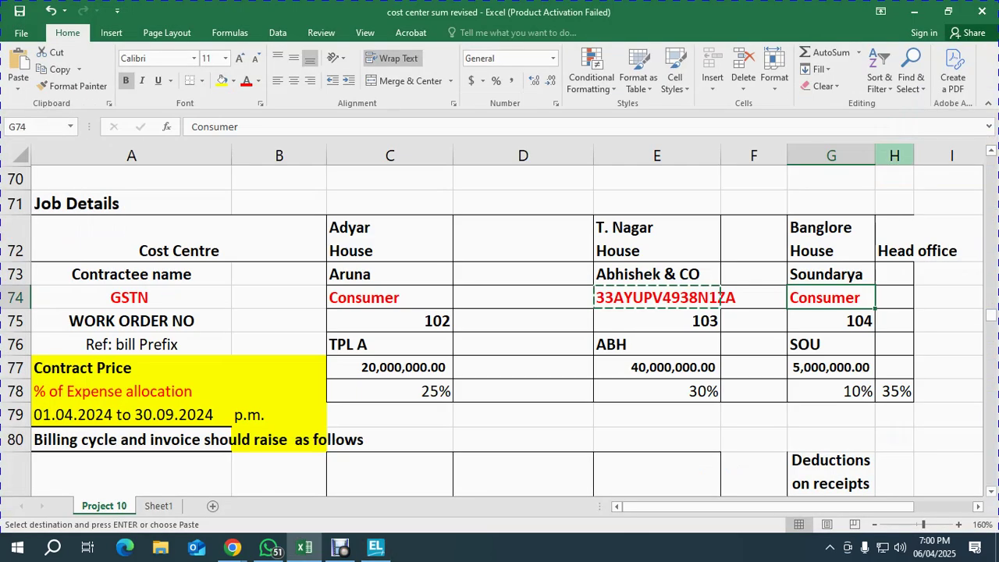
left_click(895, 298)
key("alt+Tab")
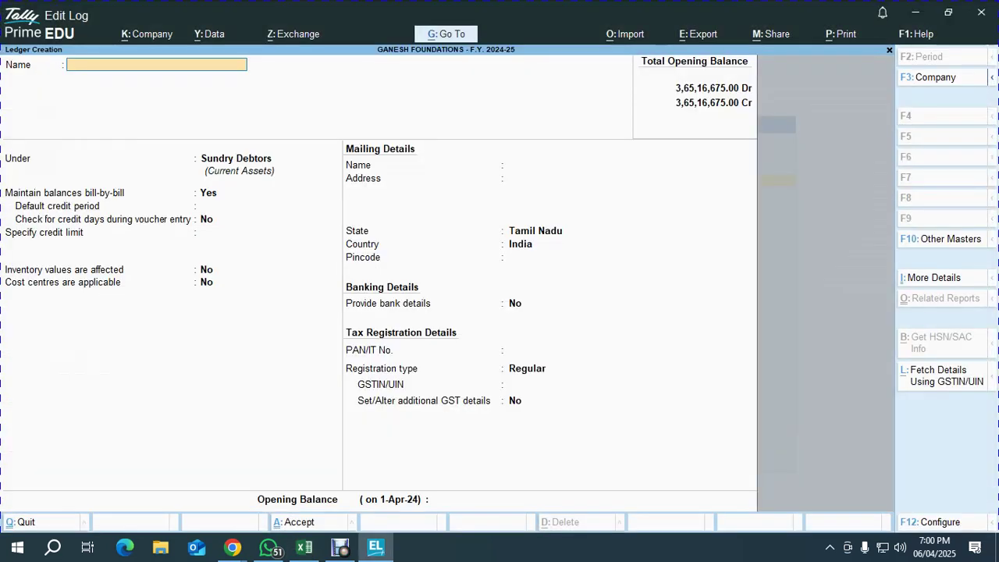
key("Escape")
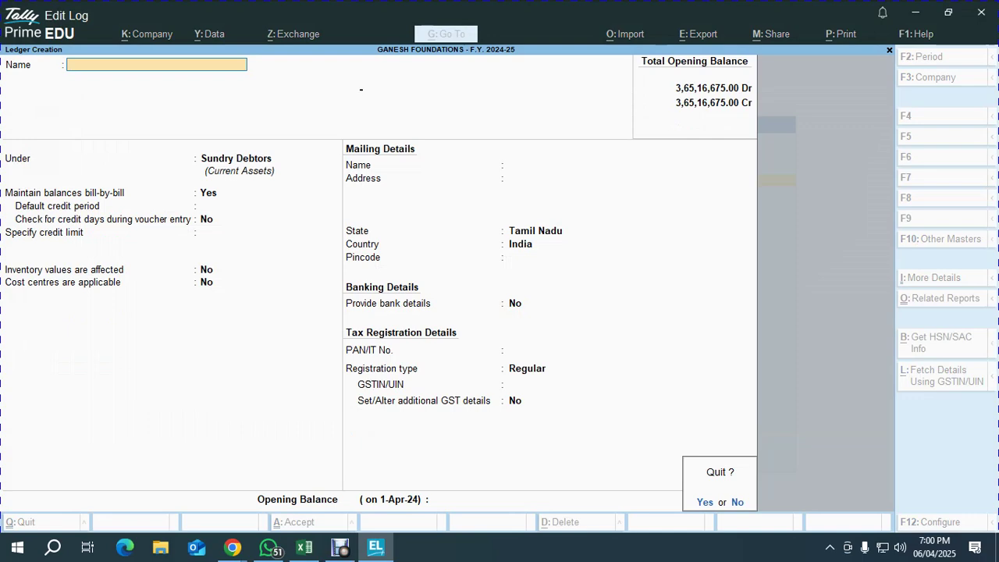
key("Return")
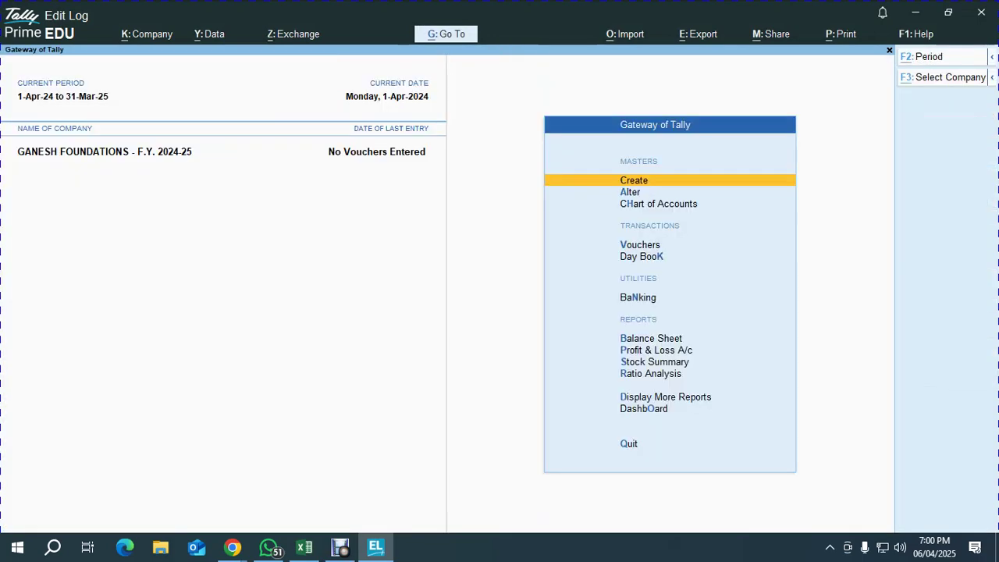
Switch to Excel and review the pending checklist steps, the Job Details contract prices and the billing cycle section
key("alt+Tab")
left_click(523, 344)
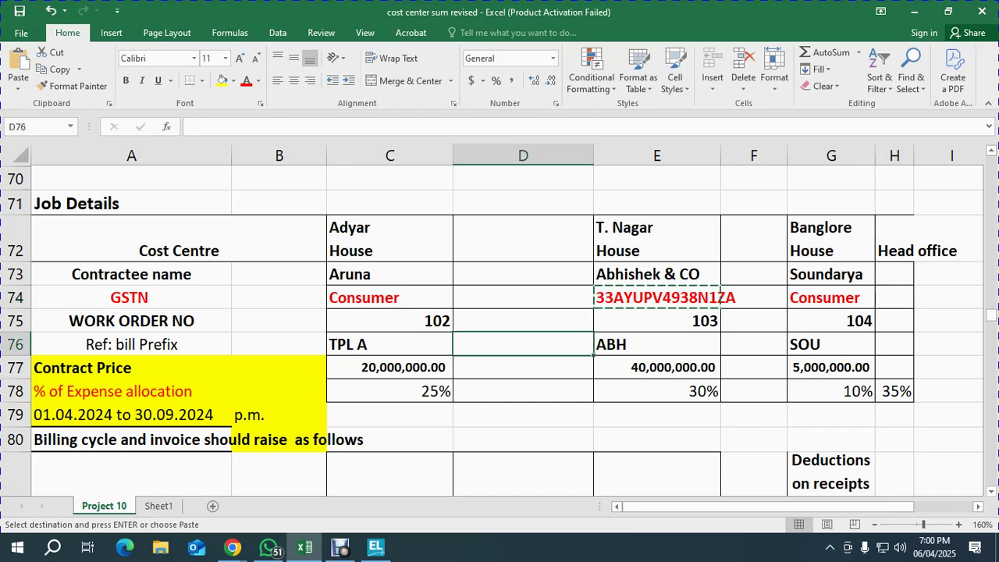
scroll(523, 328, "up", 20)
scroll(523, 328, "up", 2)
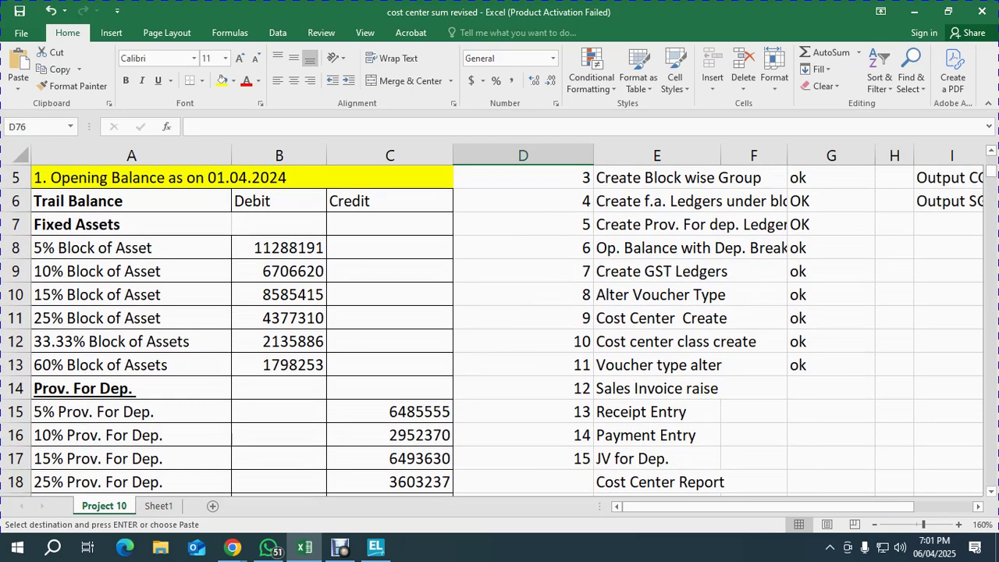
left_click(831, 388)
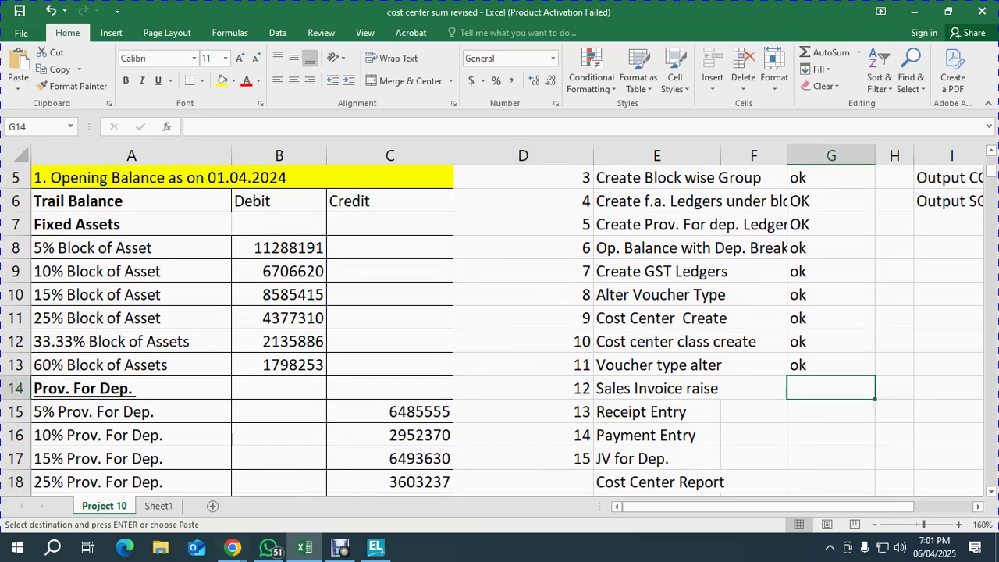
scroll(500, 328, "down", 8)
scroll(500, 328, "up", 9)
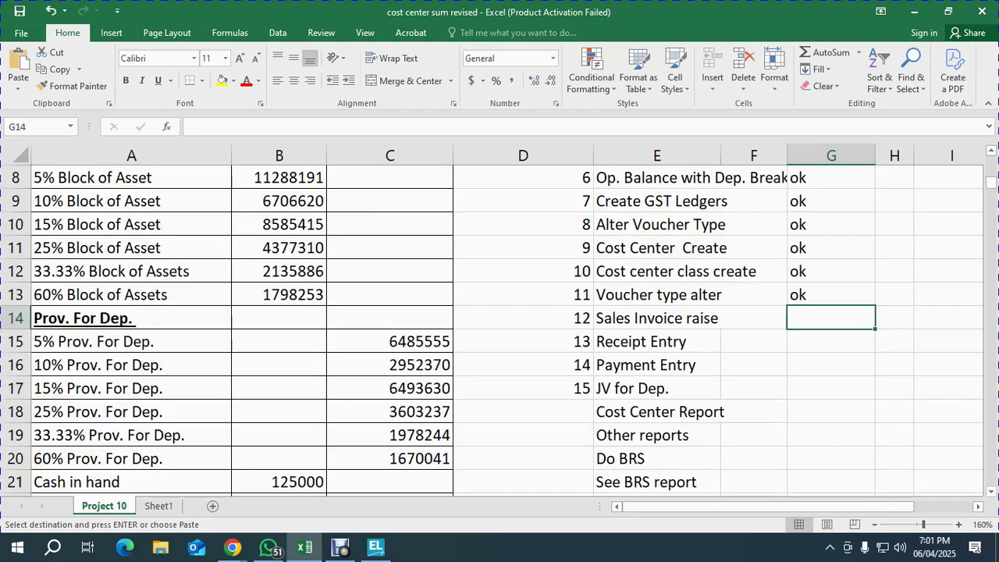
scroll(720, 488, "down", 11)
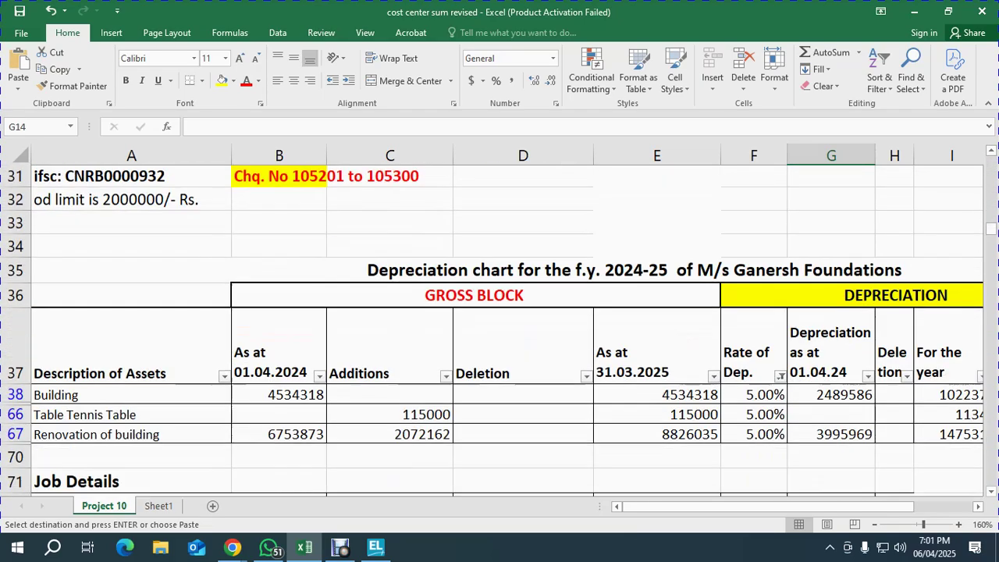
scroll(720, 488, "down", 3)
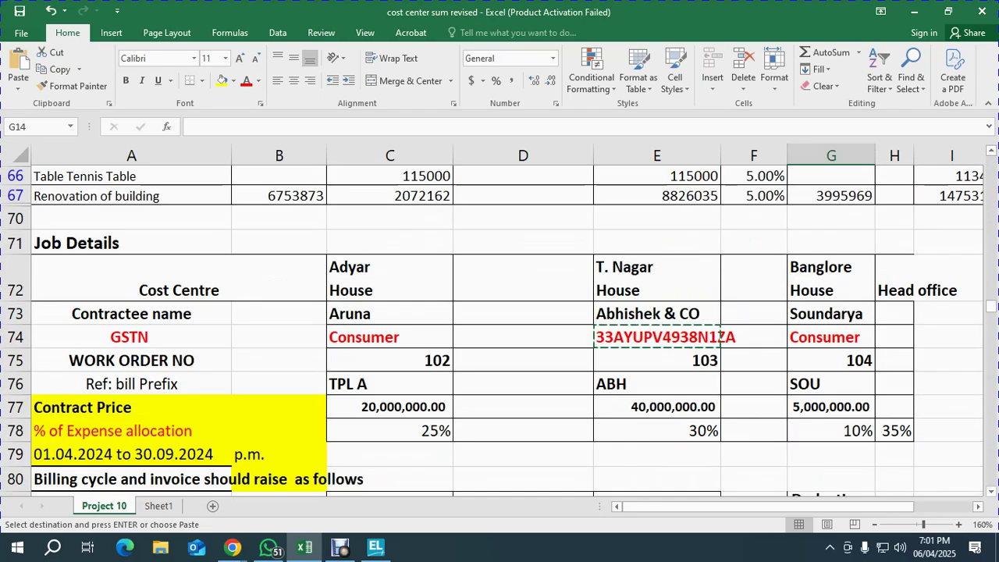
scroll(719, 488, "down", 3)
left_click(390, 271)
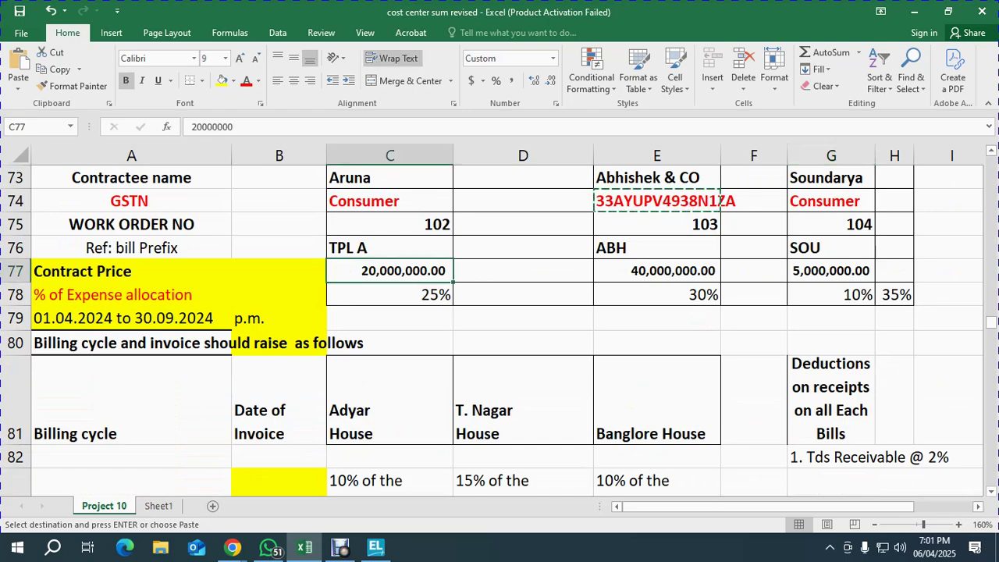
scroll(499, 327, "up", 20)
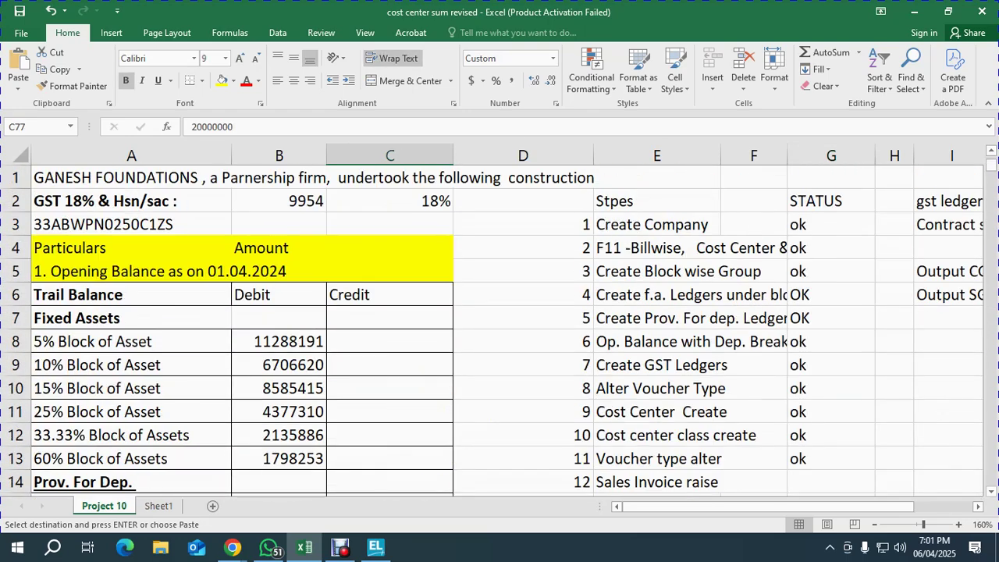
left_click(657, 341)
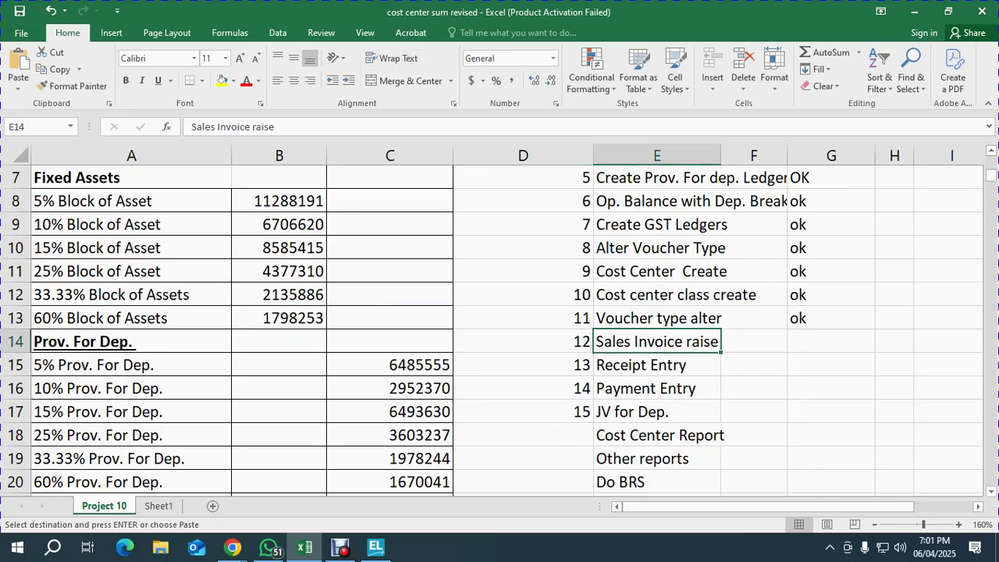
Move the checklist entries from Sales Invoice raise onward down by one row to free cell E14
left_click_drag(658, 341, 658, 488)
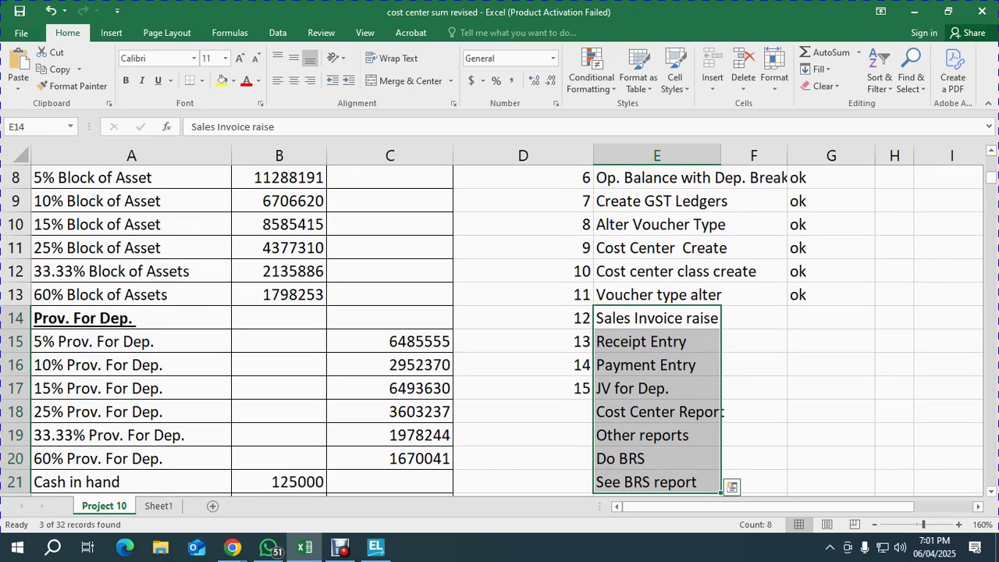
left_click(658, 341)
key("Return")
Enter "Create Debtors Ledgers" as step 12 of the checklist in cell E14
left_click(657, 318)
type("crEAT")
key("BackSpace")
key("BackSpace")
key("BackSpace")
key("BackSpace")
key("BackSpace")
type("Cre")
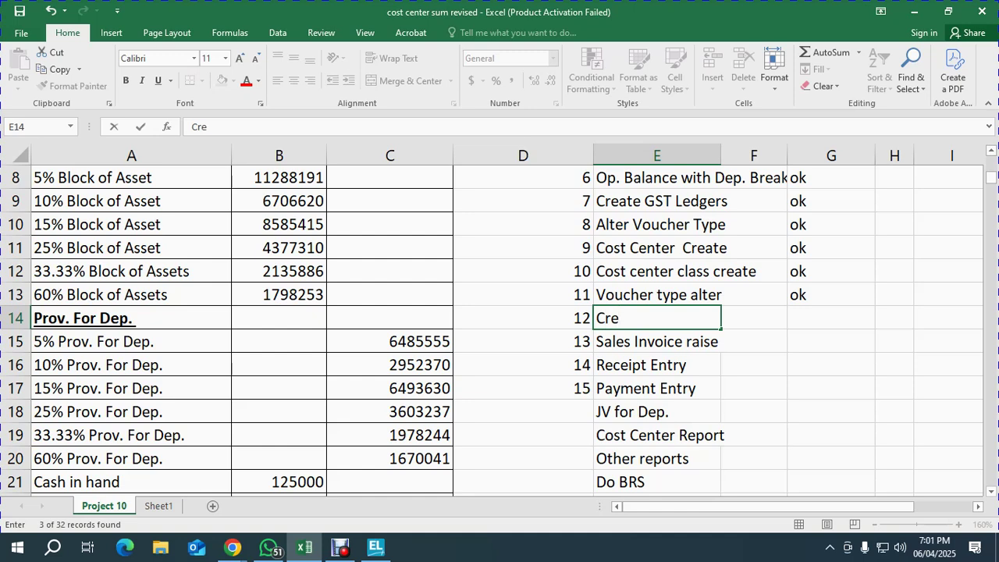
type("ate Debtor")
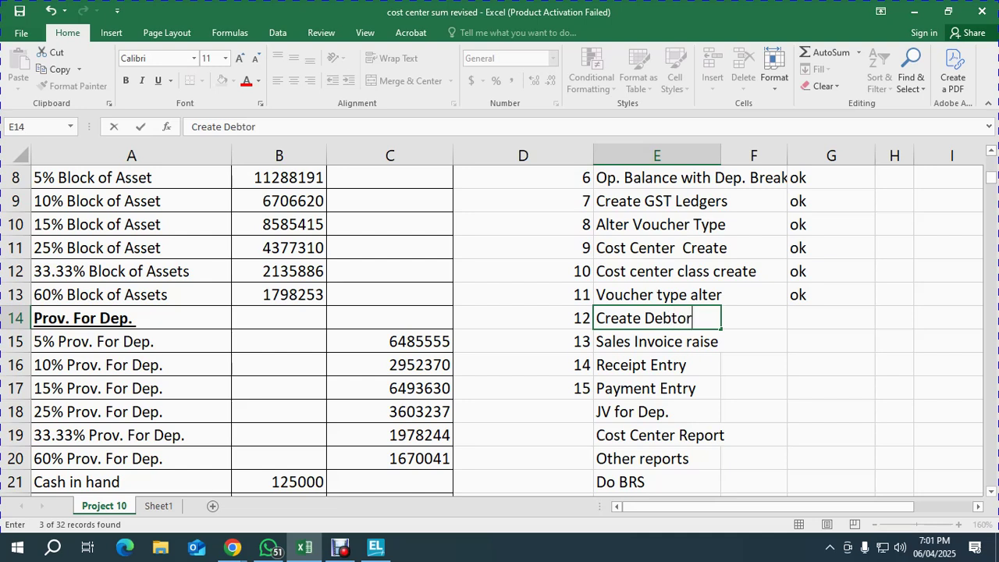
type("s Ledgers")
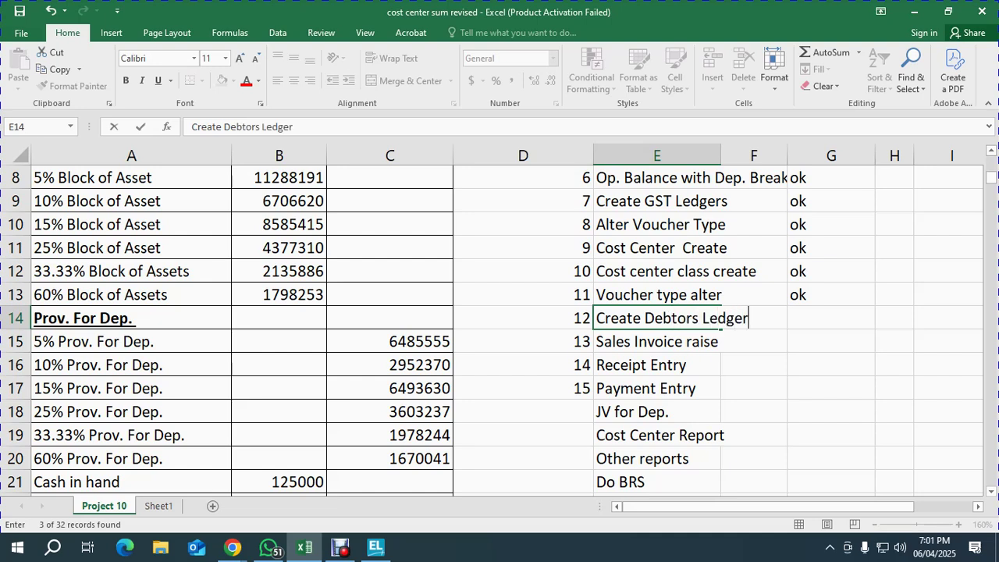
key("Return")
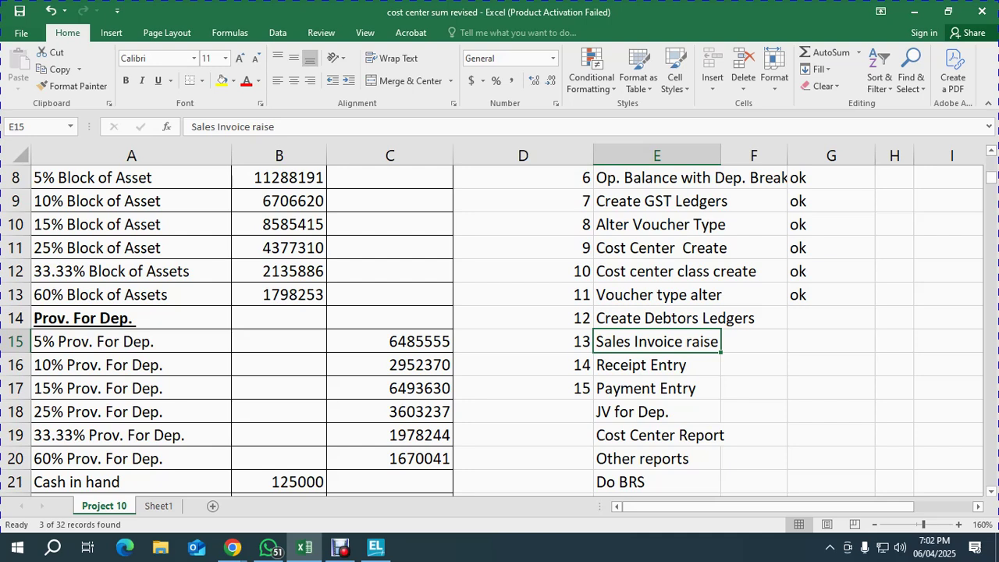
Mark the Create Debtors Ledgers step as "ok" in the STATUS column
left_click(832, 317)
type("ok")
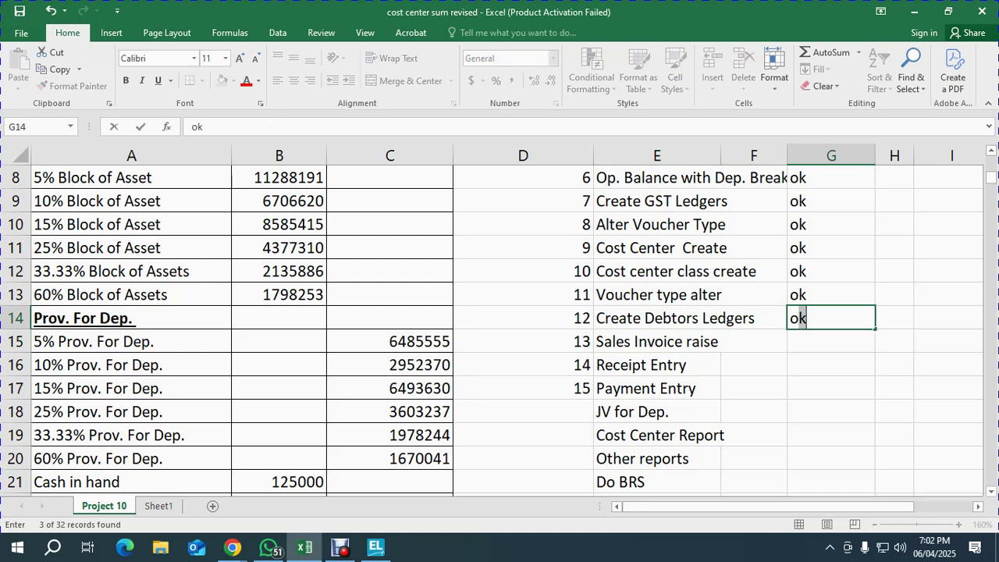
key("Return")
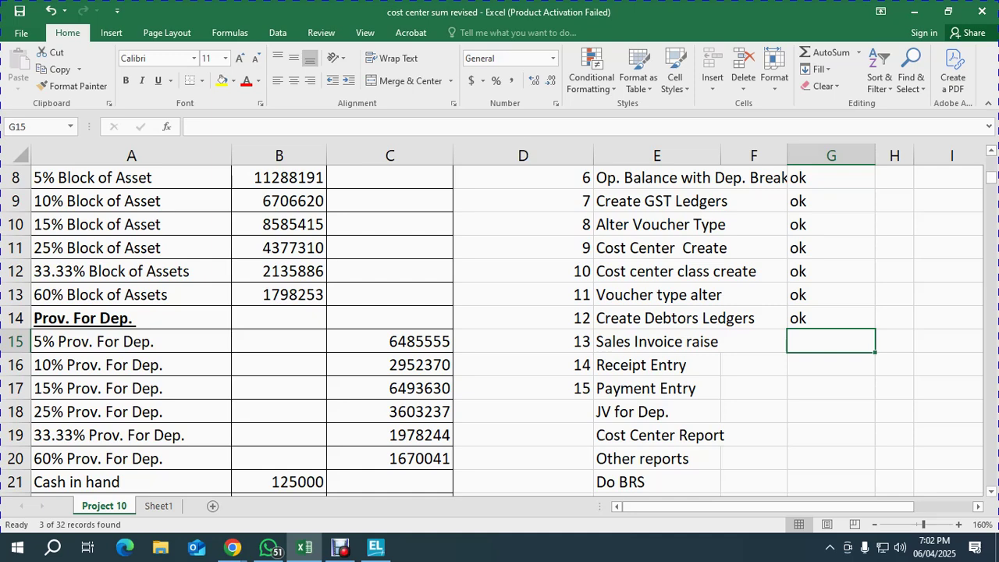
Switch to TallyPrime, open accounting voucher creation and view the voucher classes offered for the Sales type
key("alt+Tab")
key("alt+Tab")
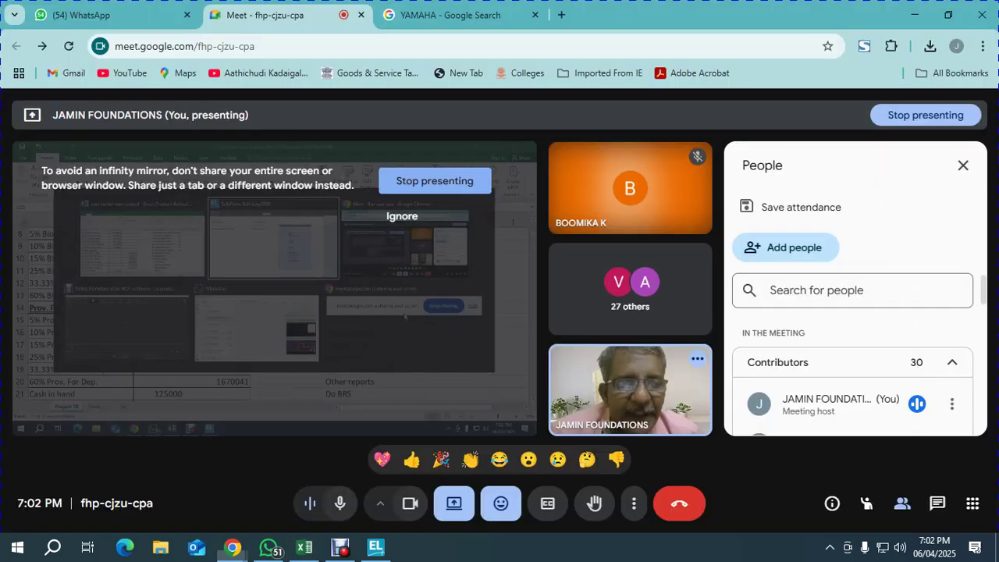
key("alt+Tab")
key("alt+Tab")
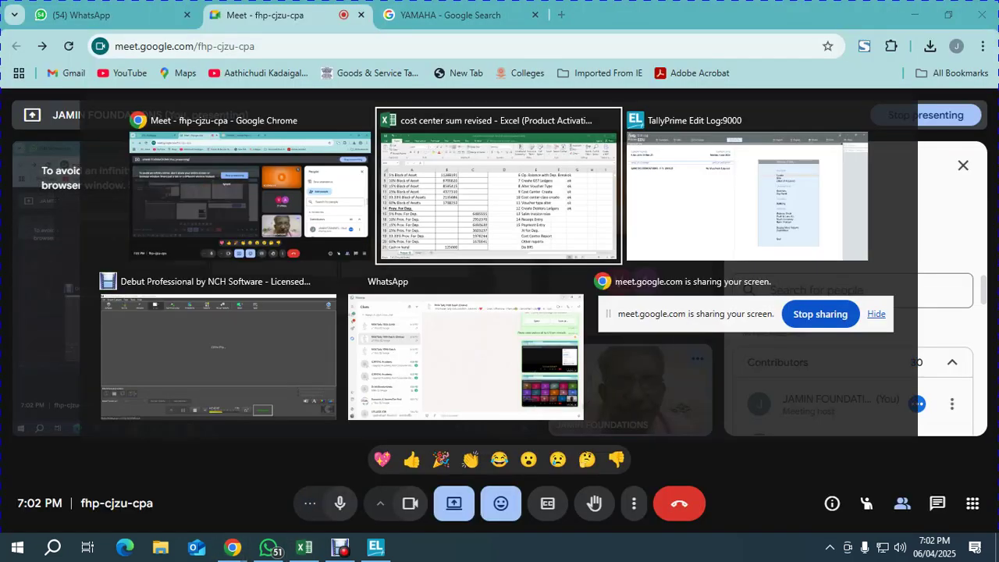
key("v")
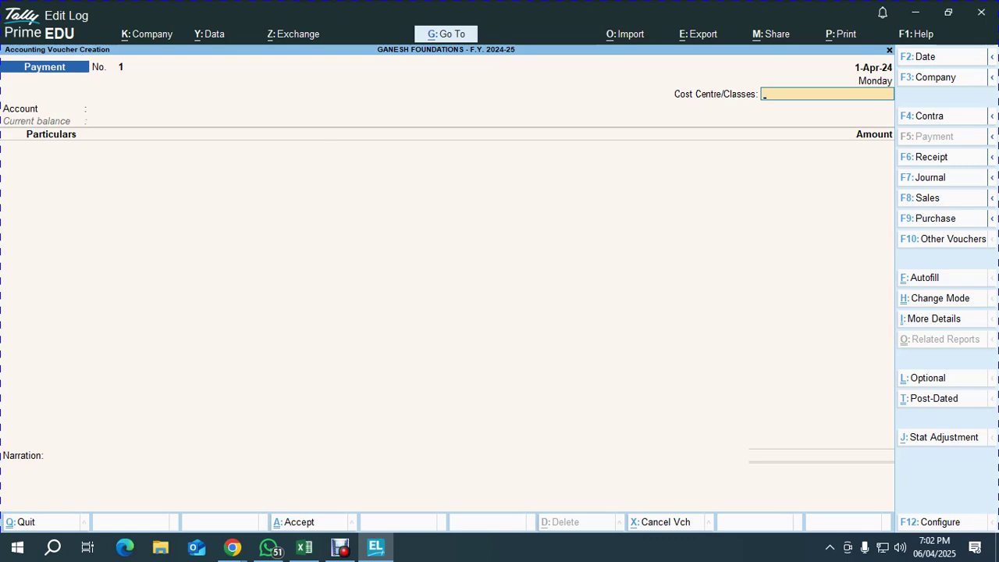
key("F8")
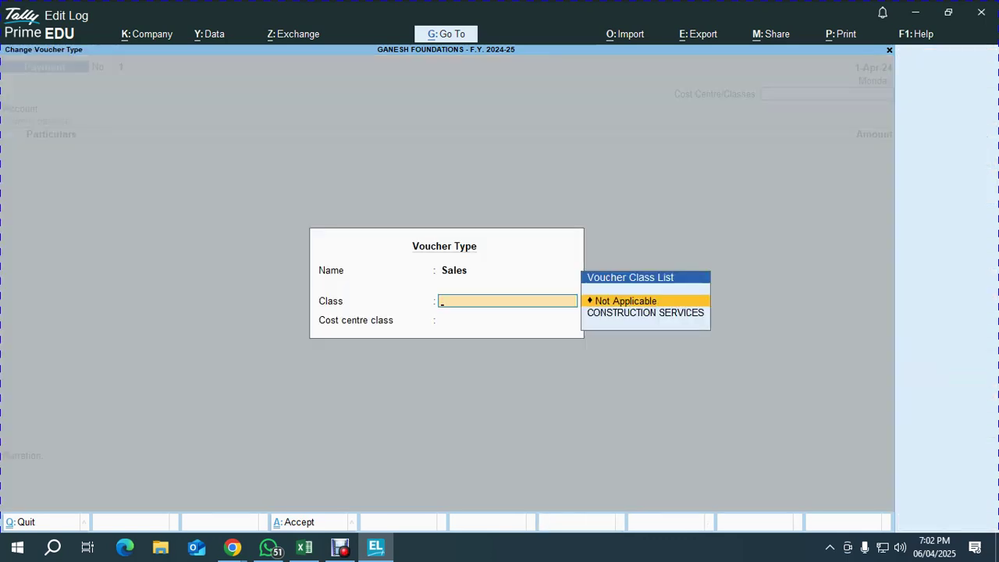
key("Escape")
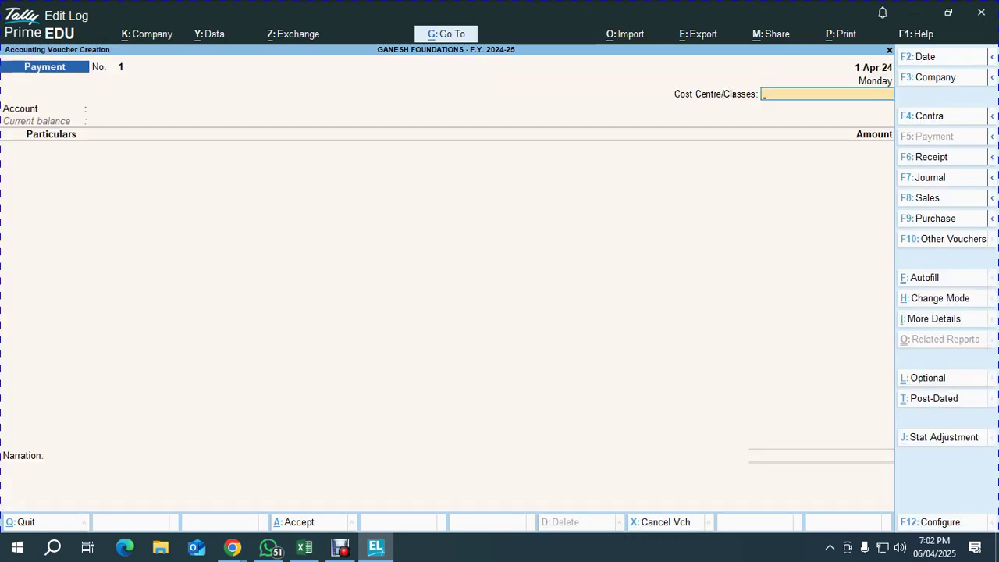
key("F8")
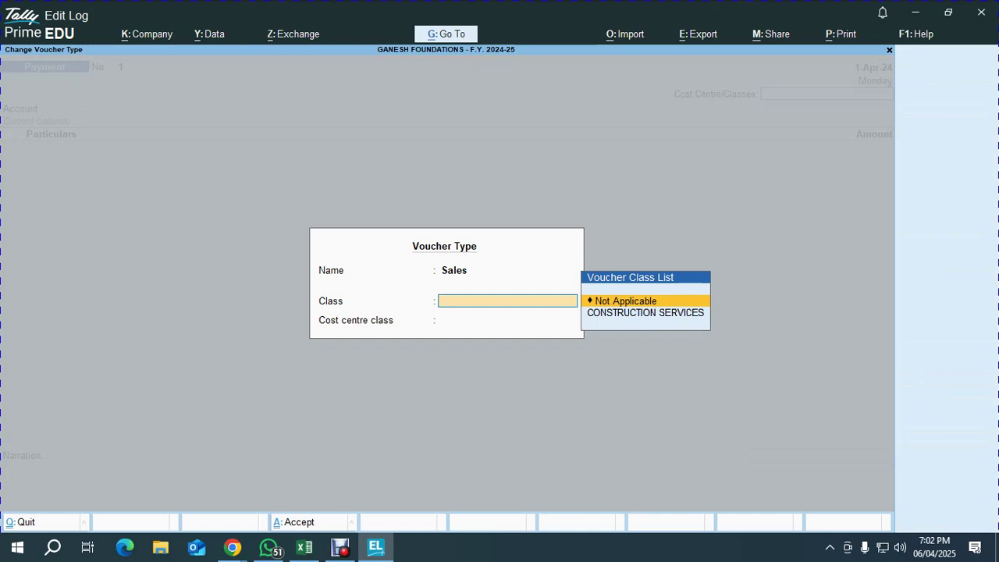
key("Down")
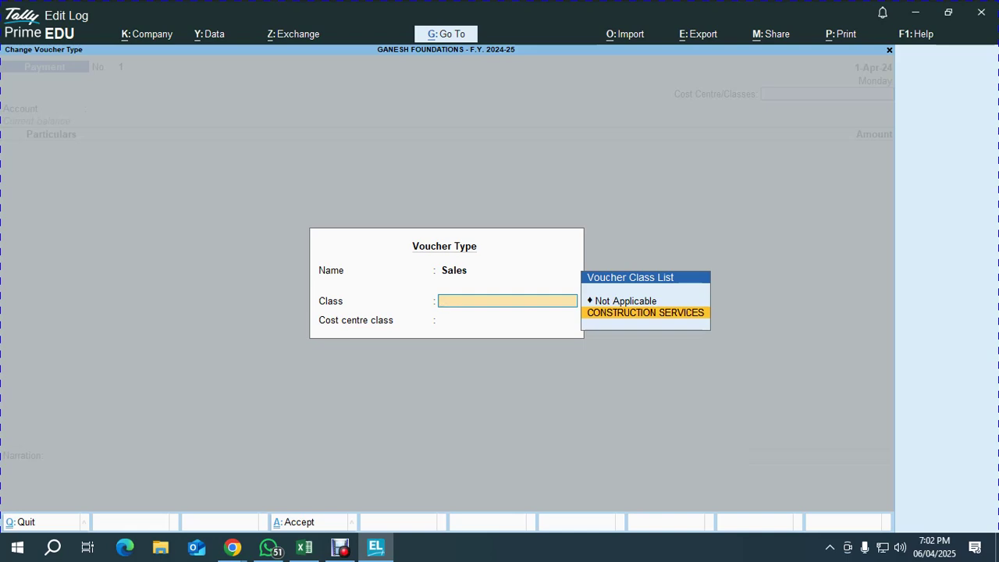
key("Up")
key("Return")
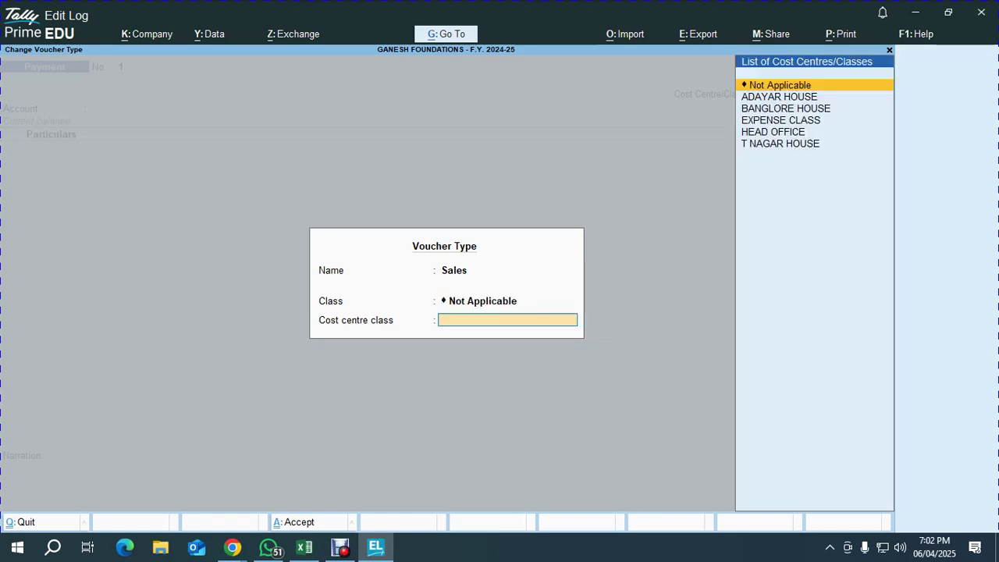
key("Down")
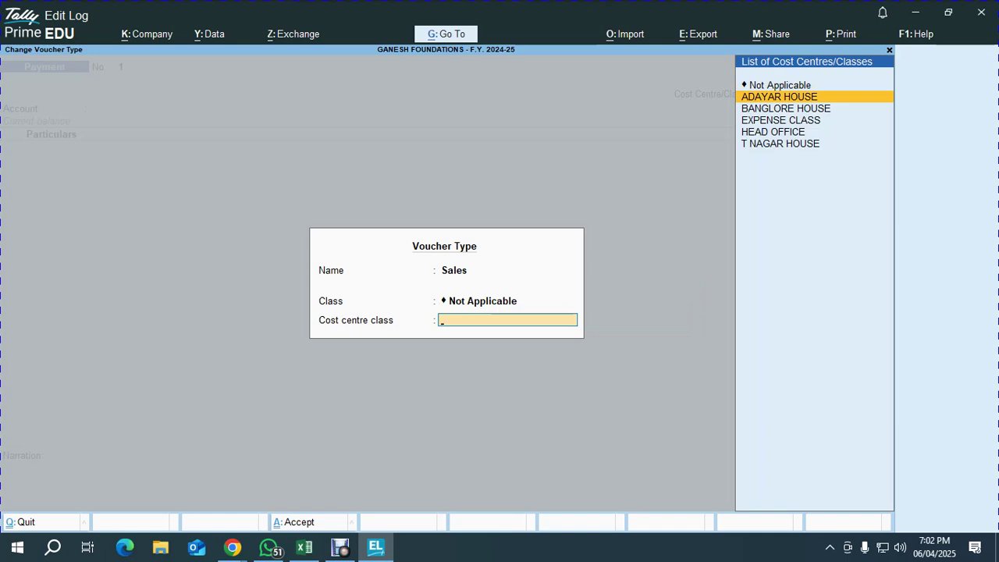
key("Return")
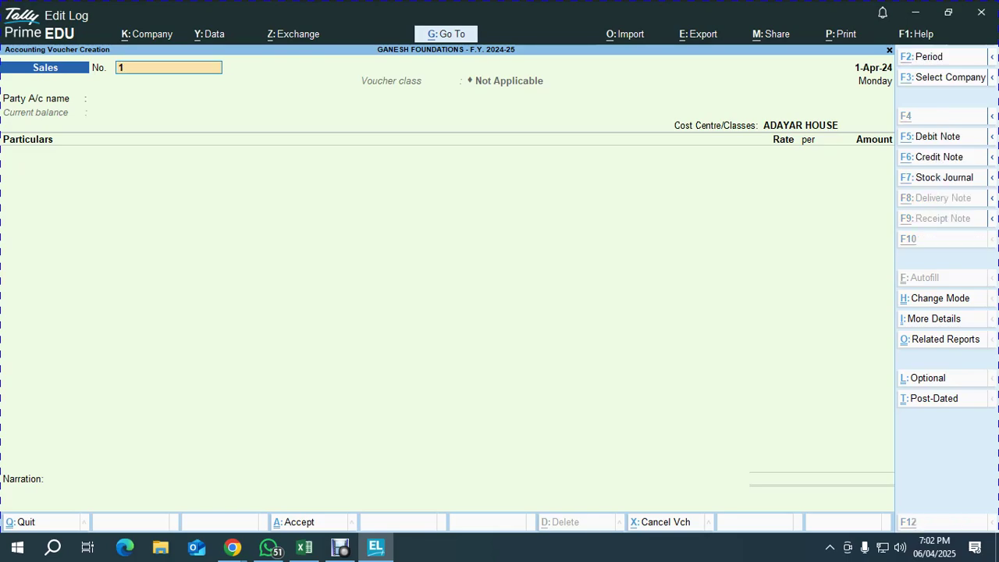
Switch to the Excel workbook and examine the billing cycle table for the Material Mobilization date and percentages of each house
key("alt+Tab")
key("alt+Tab")
key("alt+Tab")
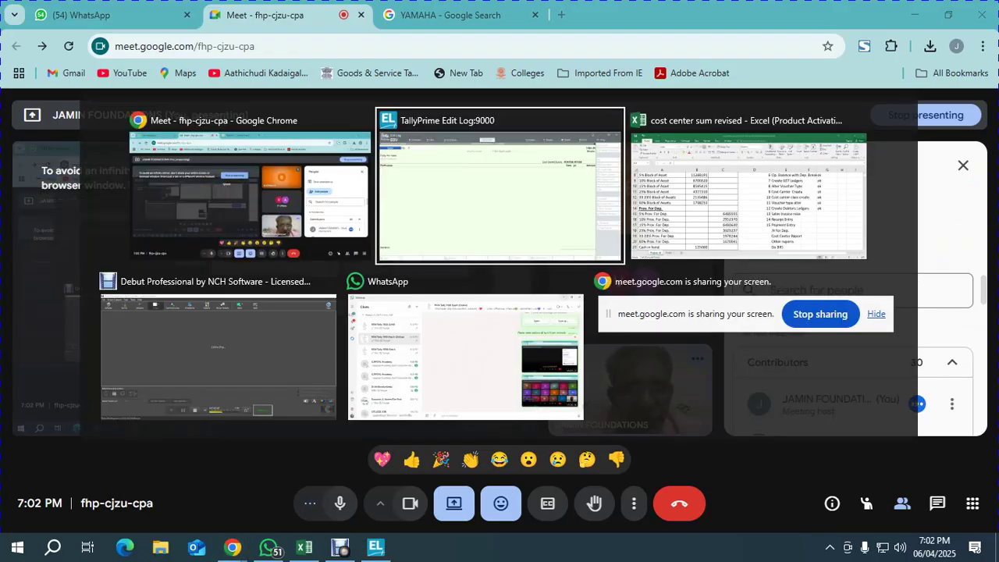
scroll(499, 328, "down", 9)
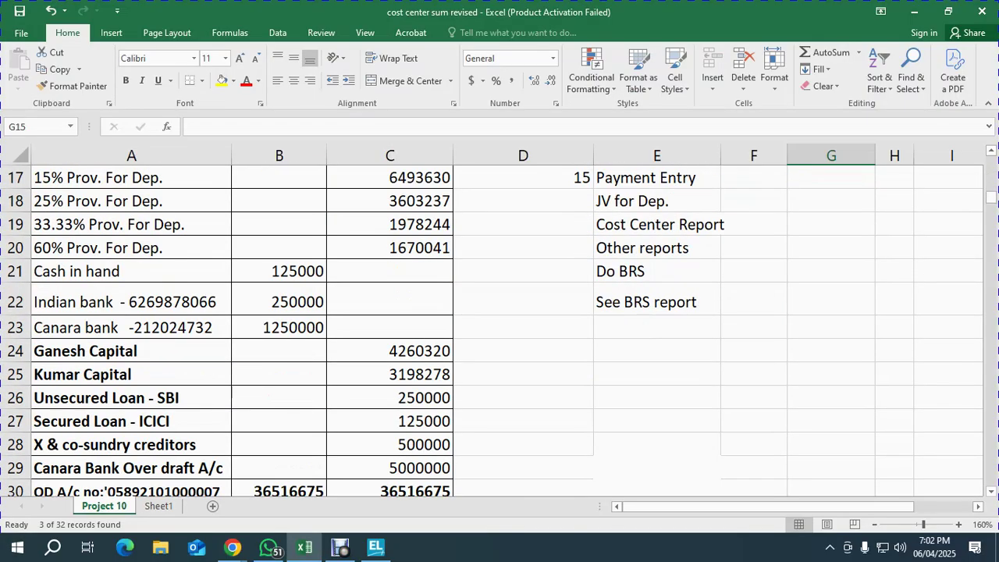
scroll(500, 328, "down", 2)
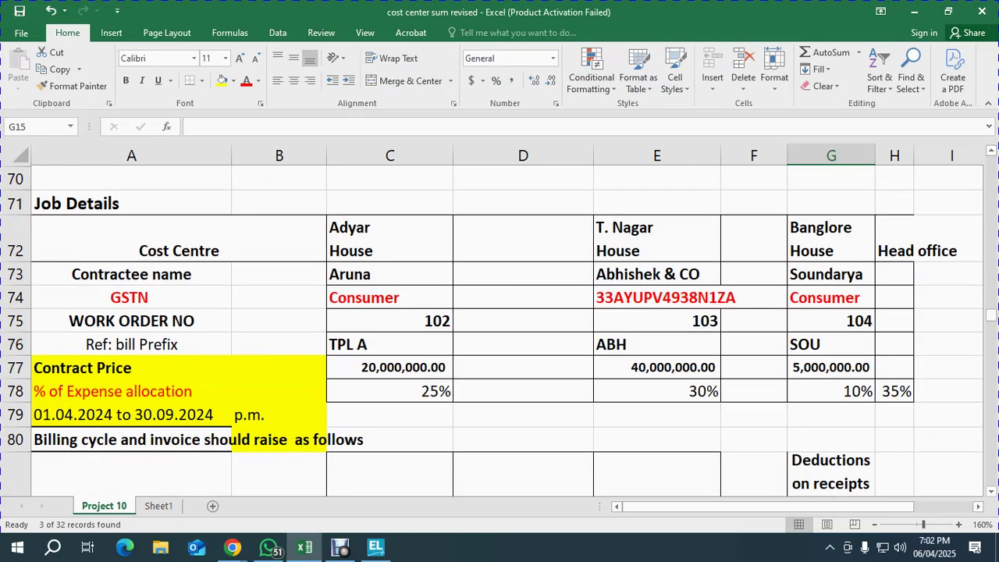
scroll(500, 327, "down", 4)
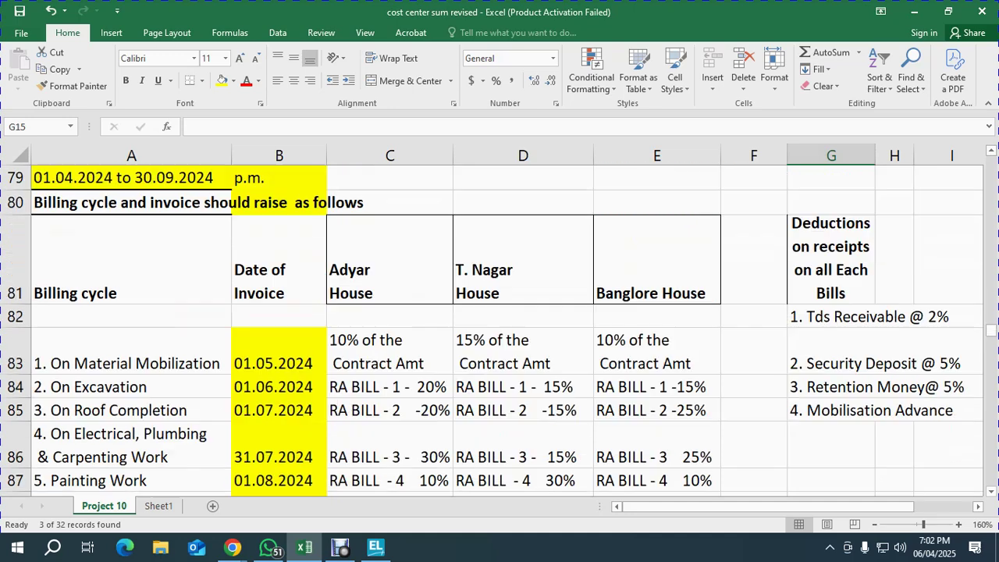
scroll(500, 328, "up", 1)
left_click(278, 351)
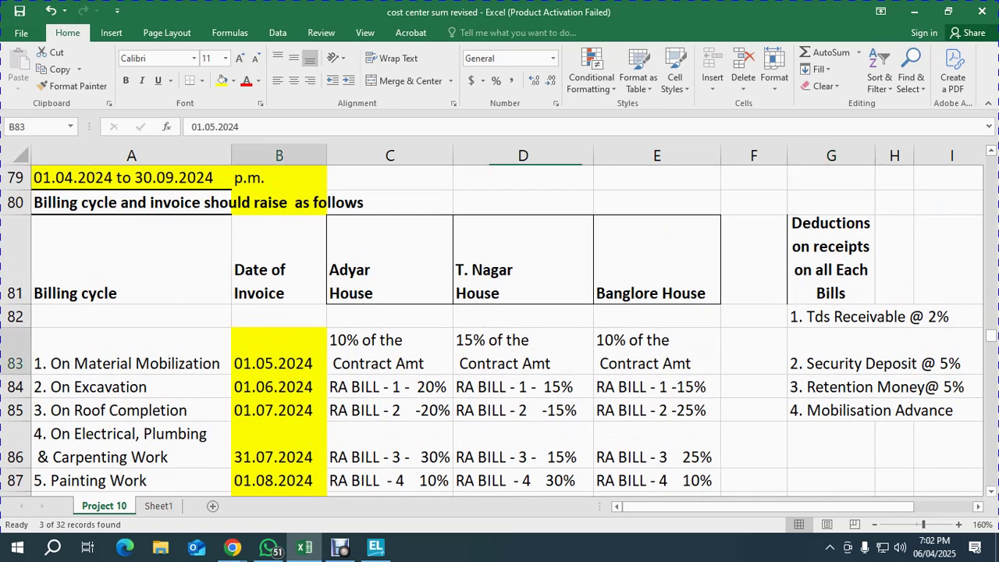
left_click(390, 351)
left_click(523, 352)
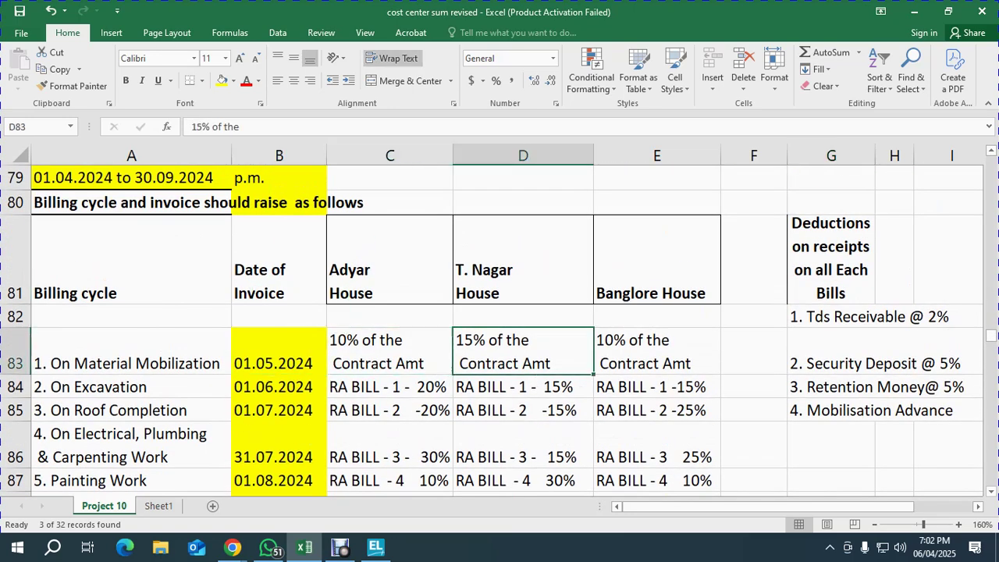
left_click(657, 352)
left_click(389, 351)
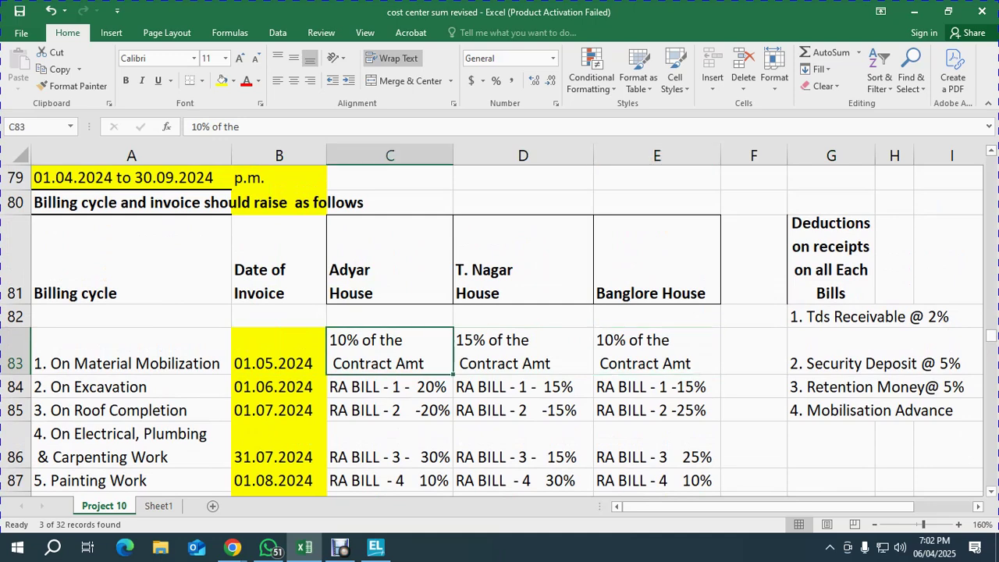
Return to TallyPrime and quit the sales voucher without saving it
key("alt+Tab")
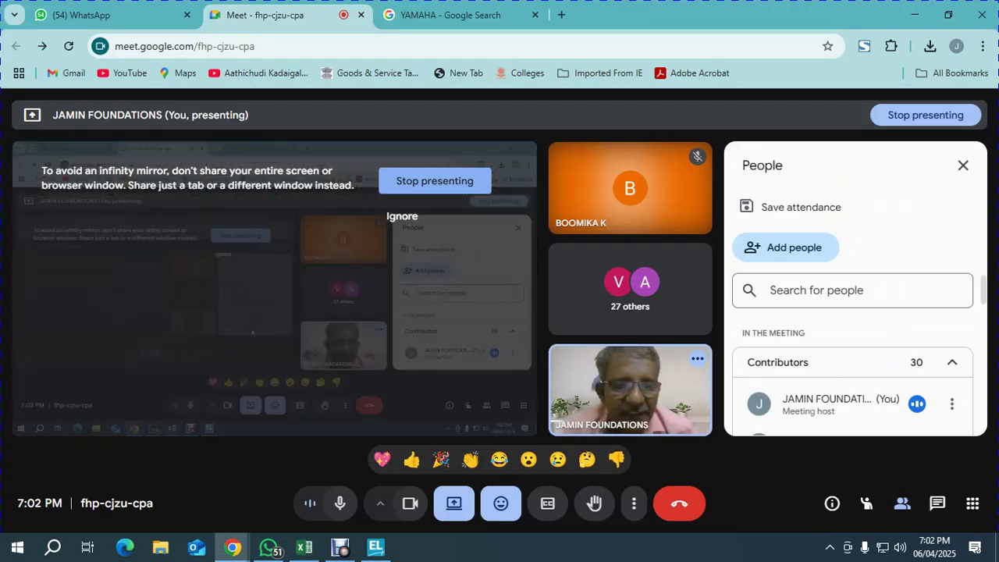
key("alt+Tab")
key("Tab")
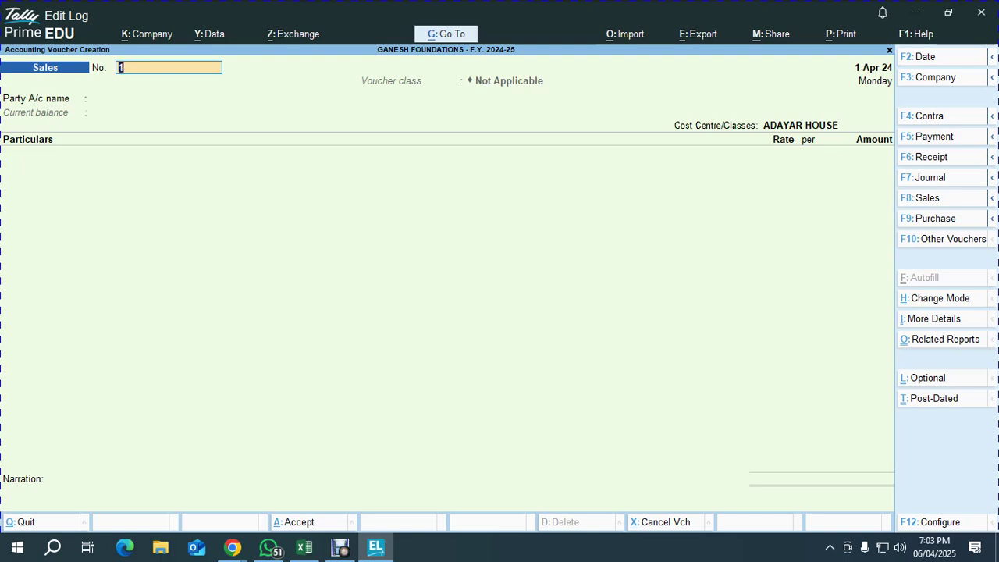
key("alt+Tab")
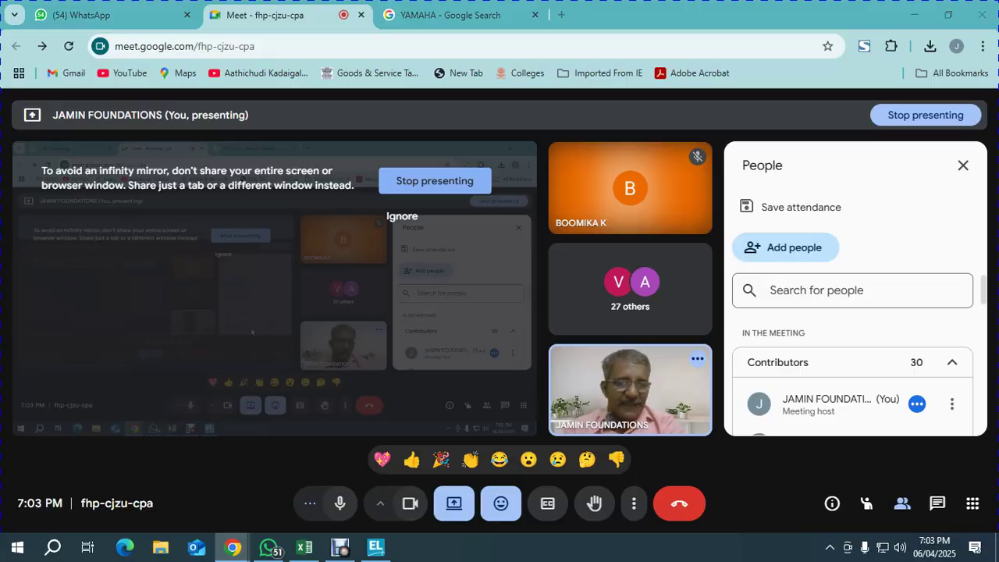
key("alt+Tab")
key("Escape")
key("y")
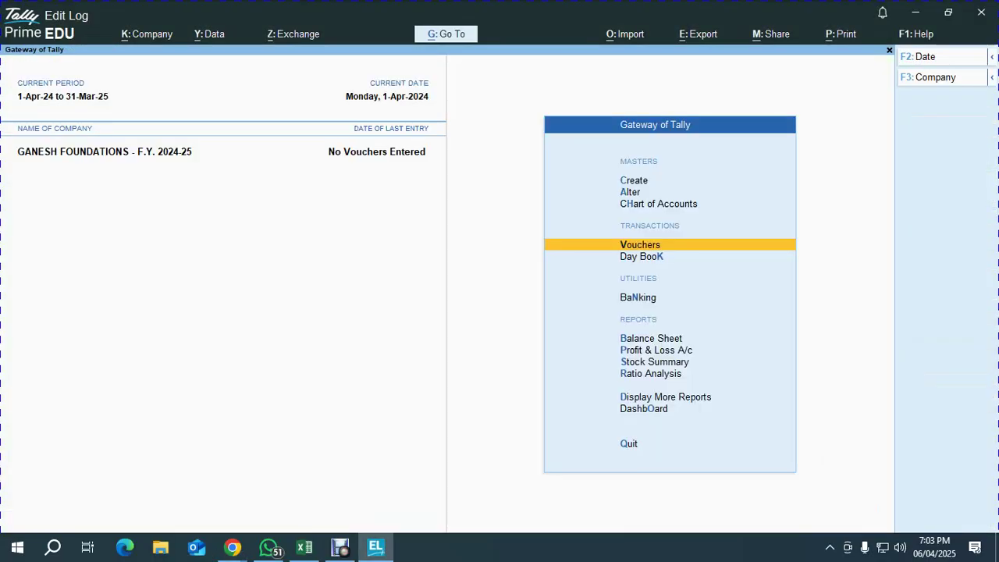
Open the creation form for a new ledger master
key("Up")
key("Up")
key("Up")
key("Return")
key("Down")
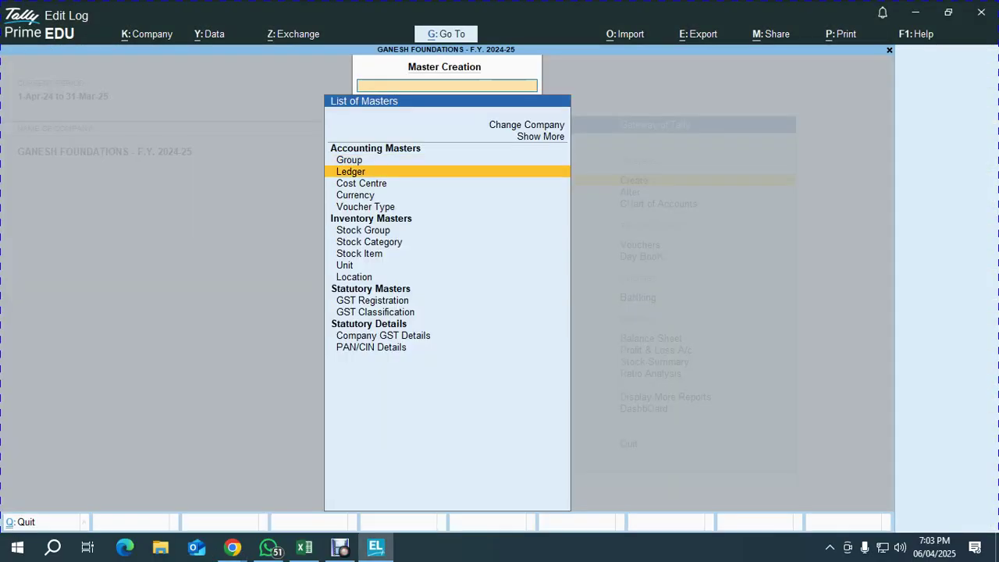
key("Return")
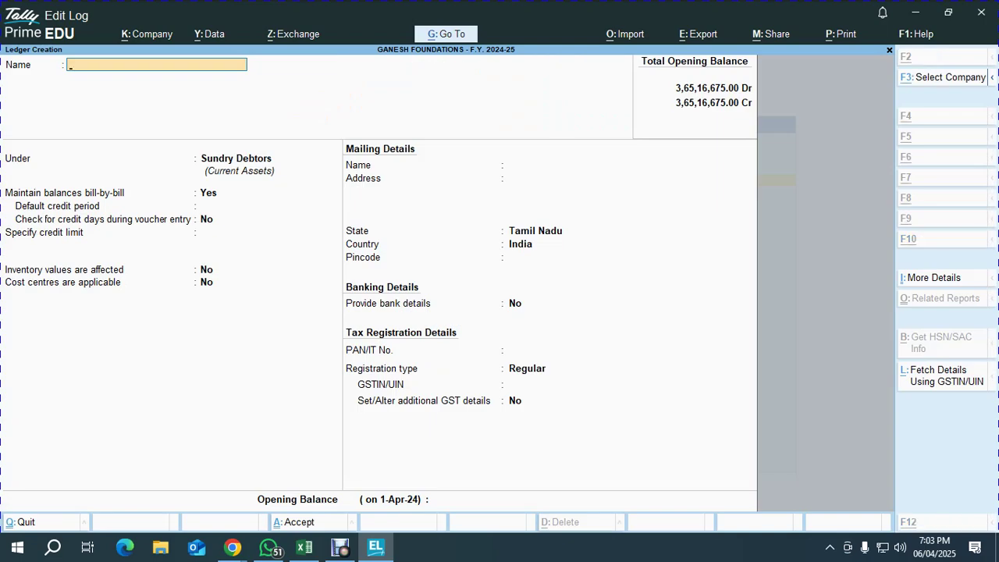
Check the Adyar House contractee in the Excel workbook's Job Details table, then return to the TallyPrime ledger form
key("alt+Tab")
key("alt+Tab")
key("alt+Tab")
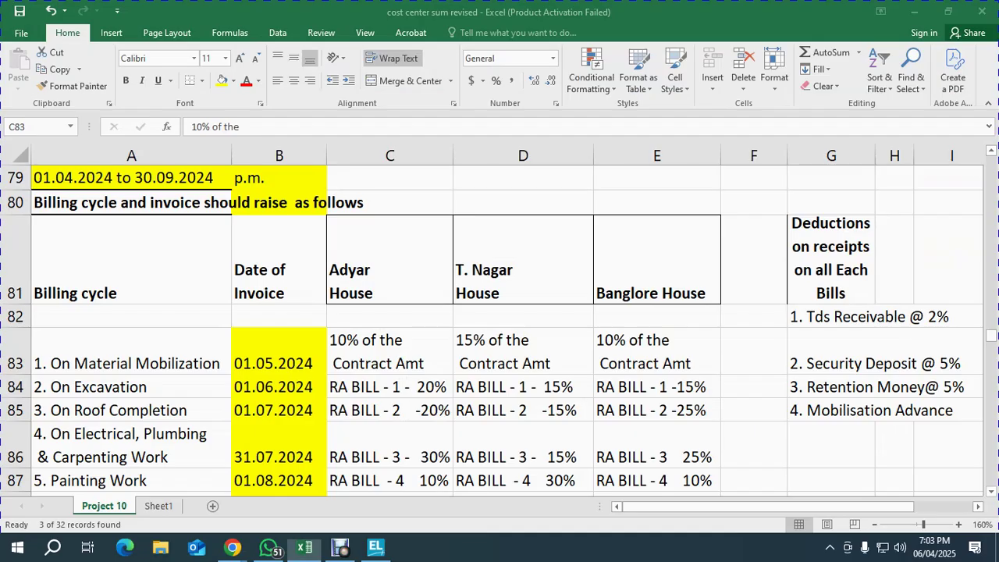
left_click(389, 270)
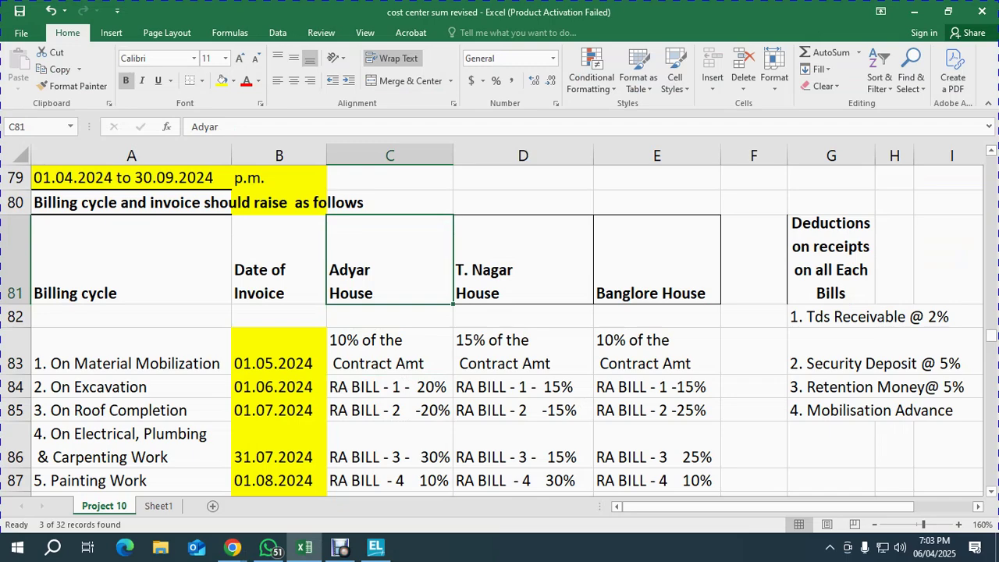
scroll(499, 328, "down", 2)
scroll(500, 328, "up", 6)
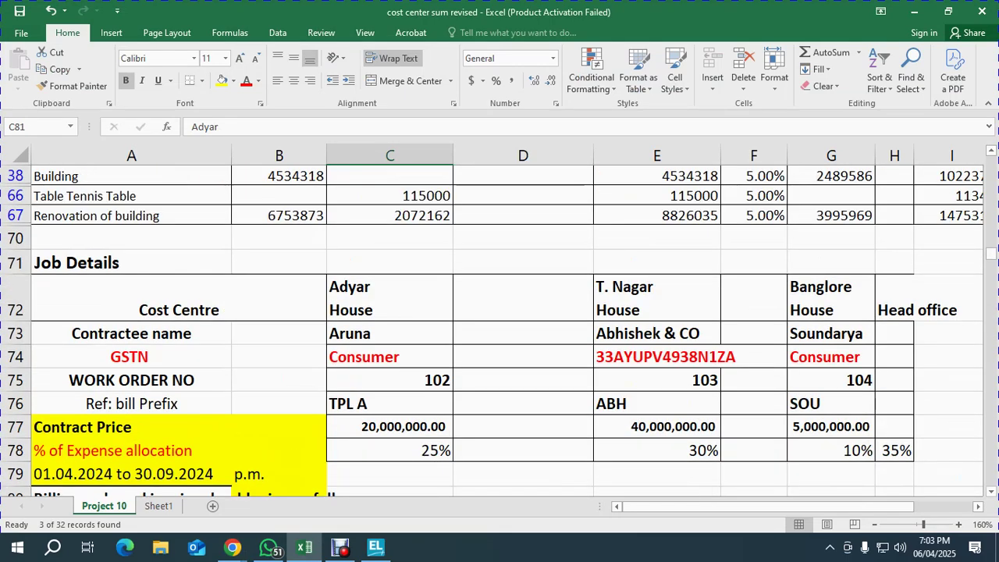
key("alt+Tab")
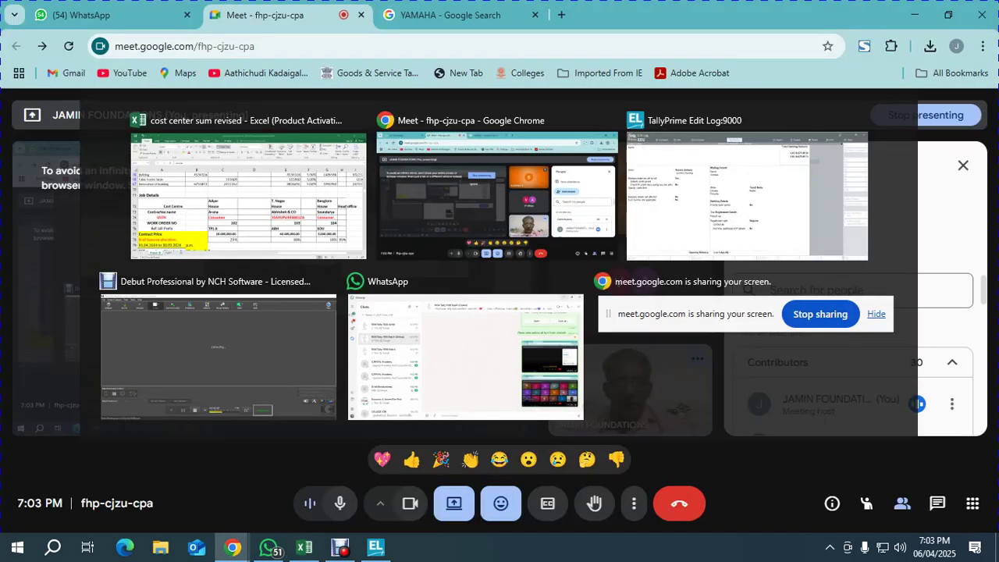
key("alt+Tab")
key("Tab")
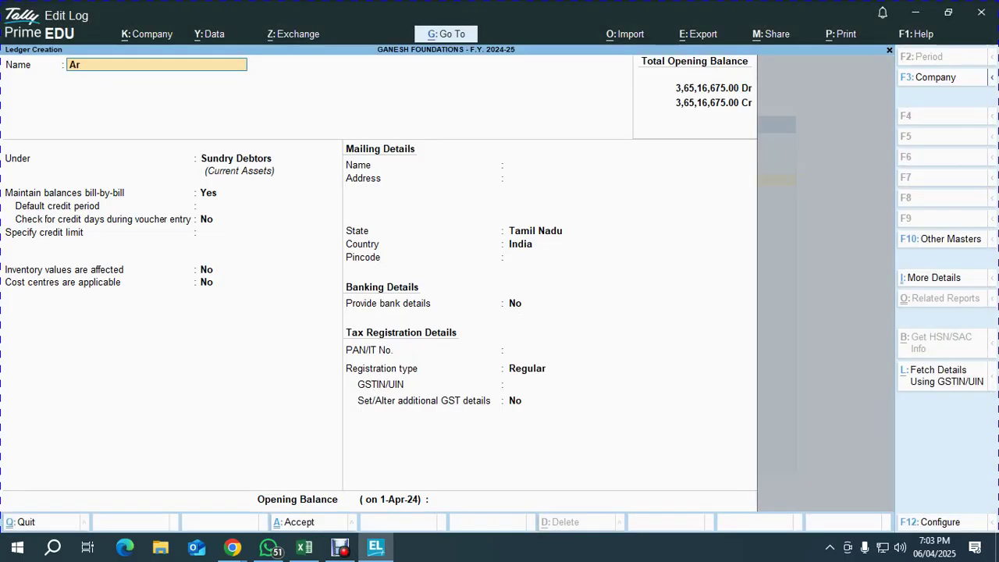
Name the ledger with the Adyar House contractee's name plus "MOBILISATION ADVANCE" and place it under a new Sundry Debtors group named after the contractee
type("ARUNA MOBILISATION ADVANCE")
key("Return")
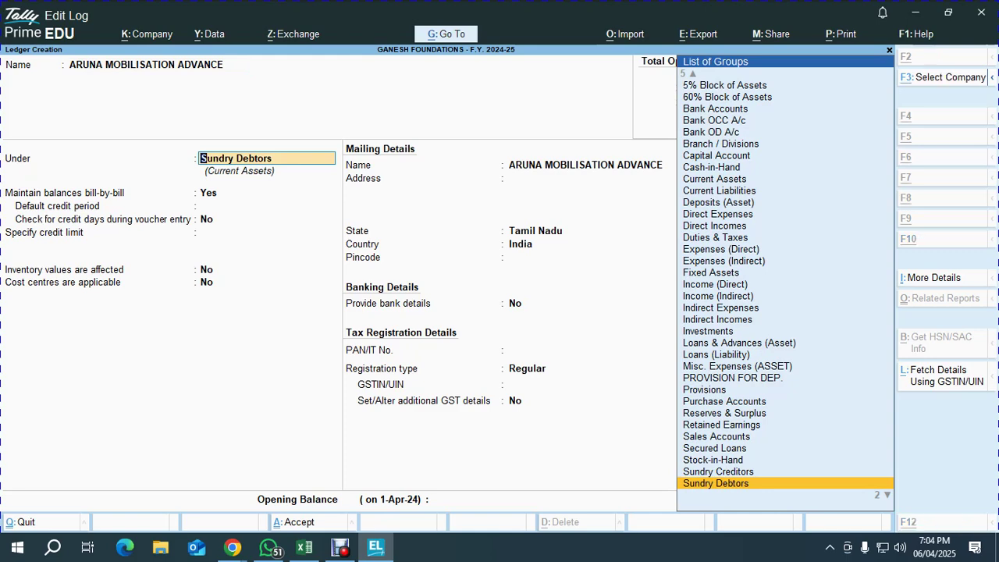
key("alt+c")
type("ARUNA")
key("Return")
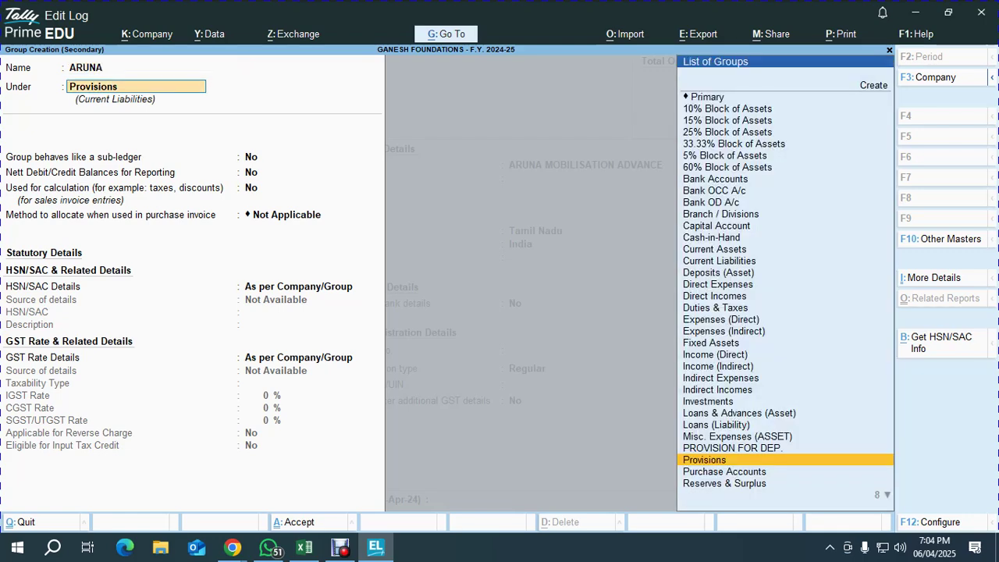
type("SUN")
key("Down")
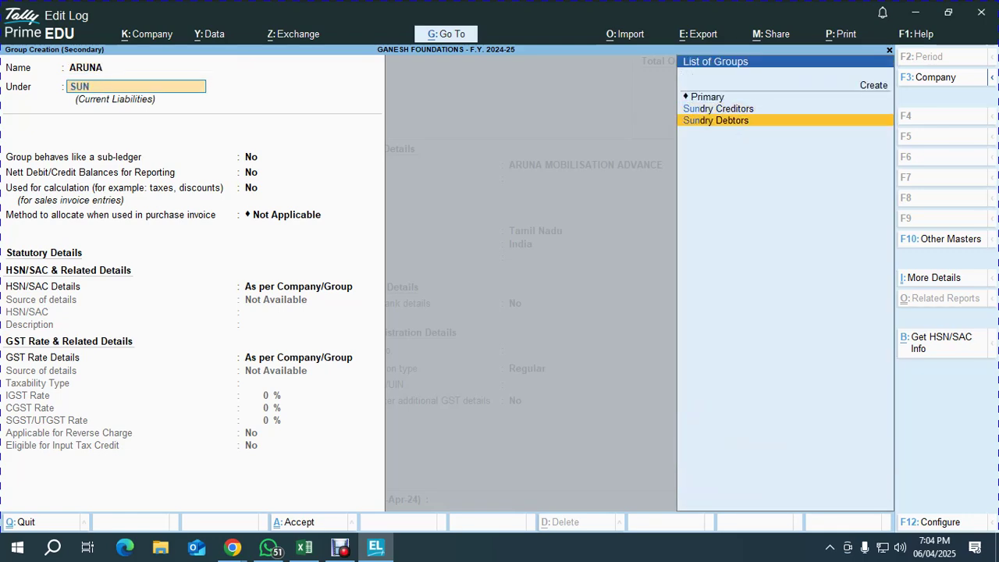
key("Return")
key("ctrl+a")
key("Return")
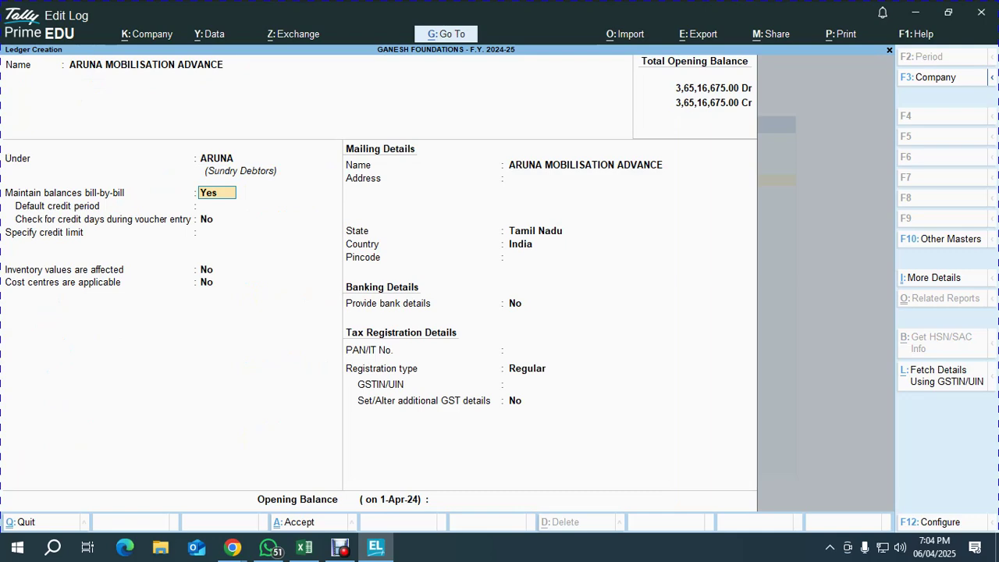
Keep bill-by-bill balances enabled, leave the default credit period blank and save the mobilisation advance ledger
key("Return")
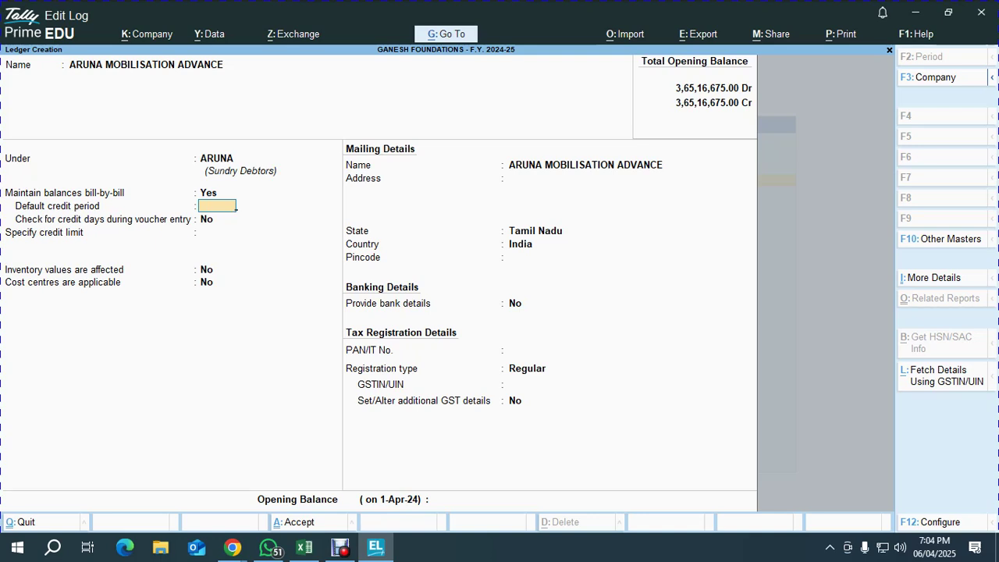
key("BackSpace")
key("BackSpace")
key("Return")
key("ctrl+a")
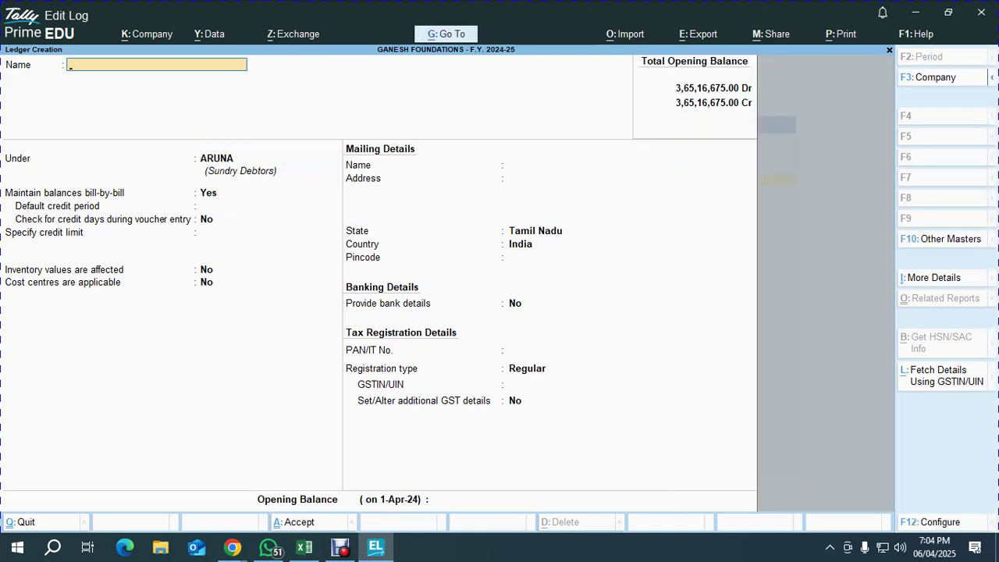
Name the next new ledger "ABHISEK & CO"
type("ABHISEK")
type("7")
type(" CO")
key("BackSpace")
key("BackSpace")
key("BackSpace")
type("& CO")
key("Return")
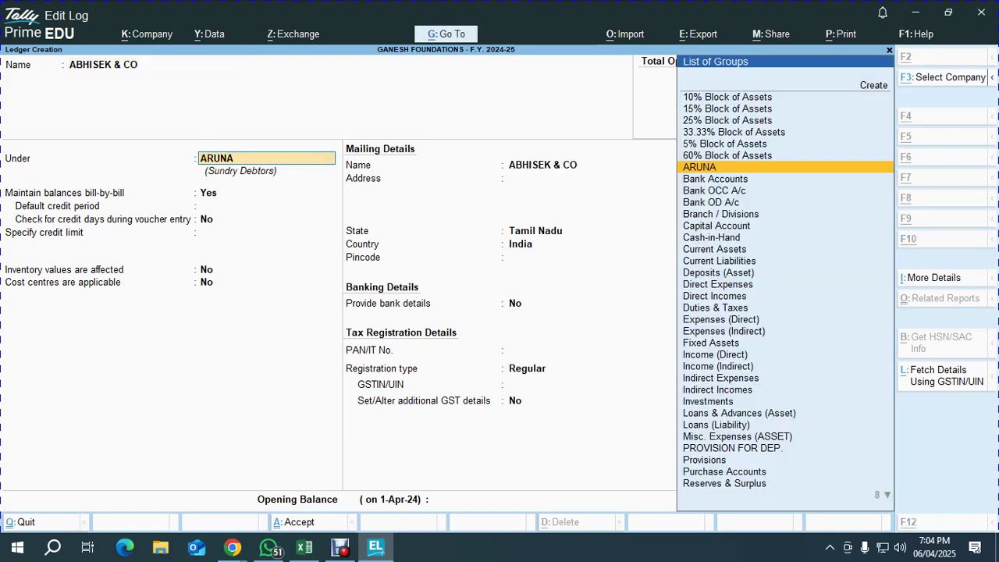
Create the group "ABHISEK & CO" under Sundry Debtors as the ledger's parent and save the ledger
key("alt+c")
type("ABHISEK & CO")
key("Return")
key("Return")
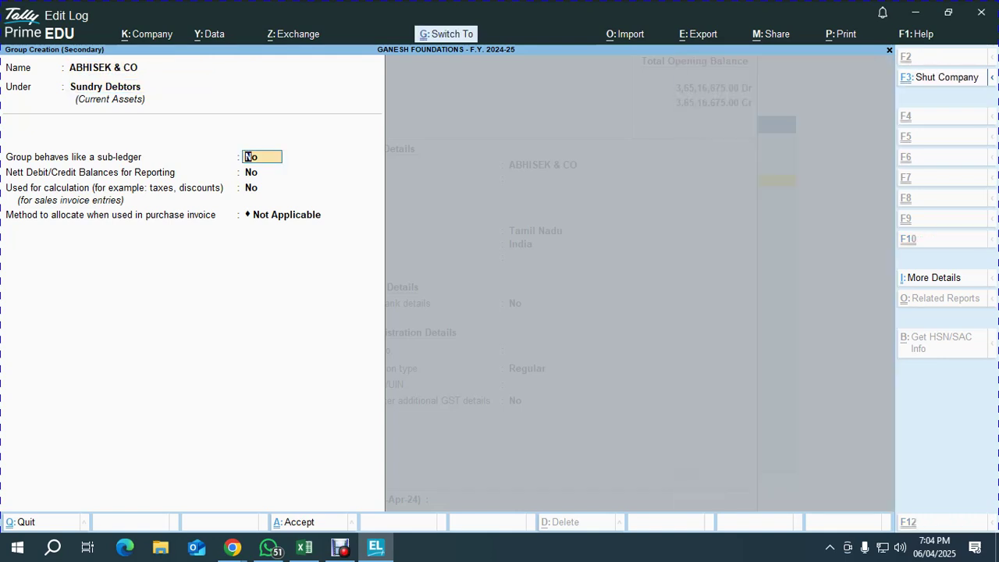
key("ctrl+a")
key("Return")
key("Return")
key("Return")
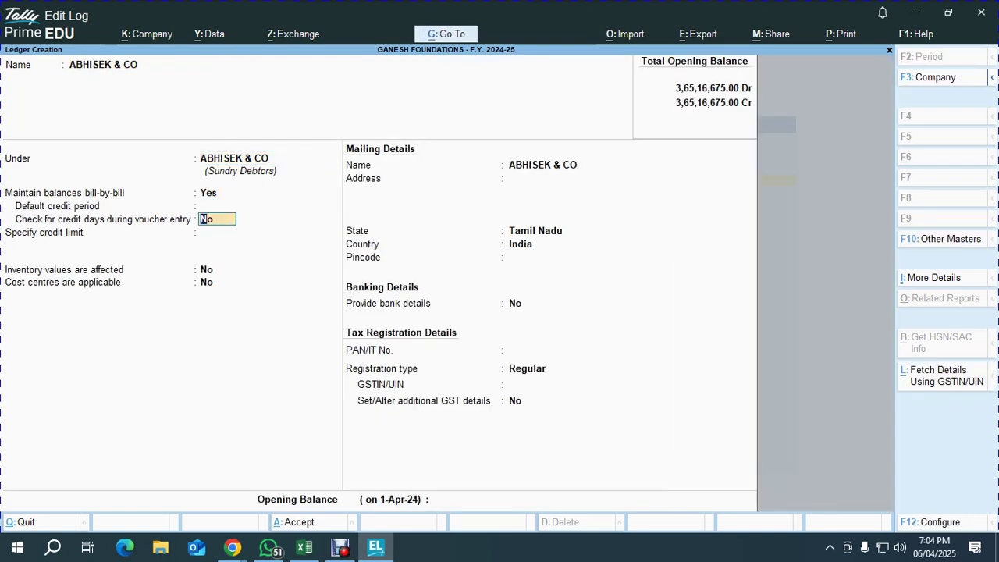
key("ctrl")
key("ctrl+a")
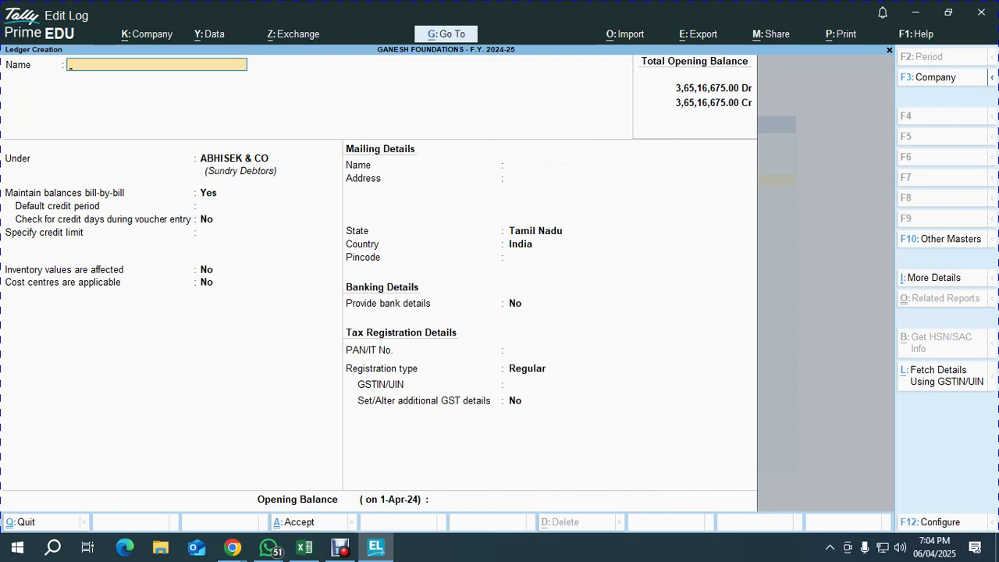
Rename the existing "ABHISEK & CO" ledger as "ABHISEK & CO MOBILIZATION ADV." and save the alteration
key("Escape")
key("y")
key("Escape")
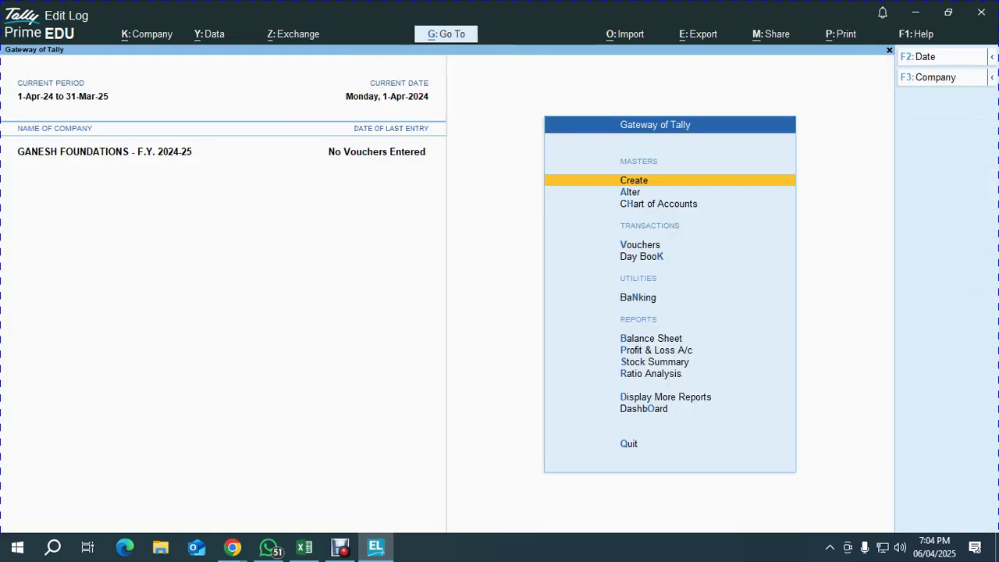
key("Down")
key("Return")
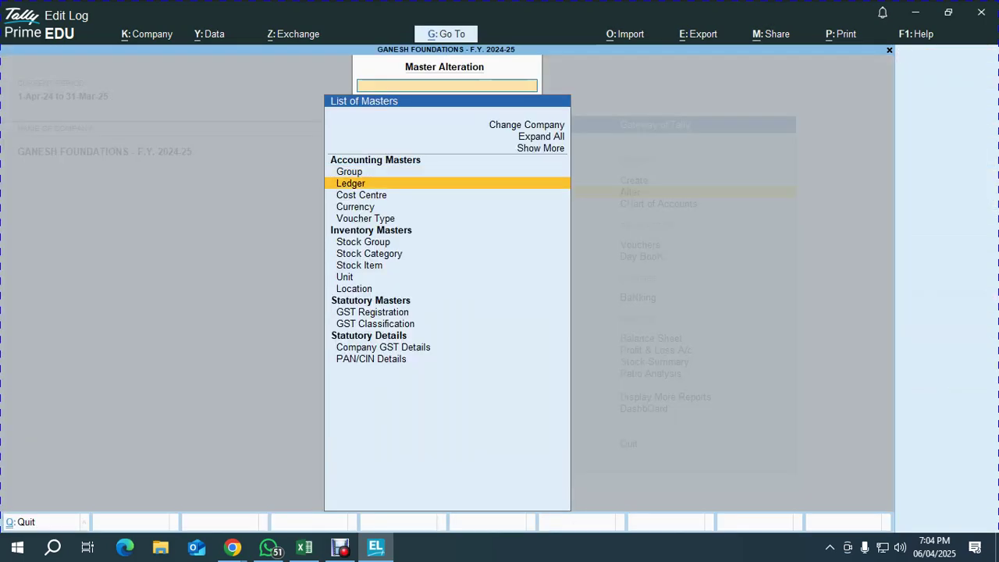
key("Return")
type("AB")
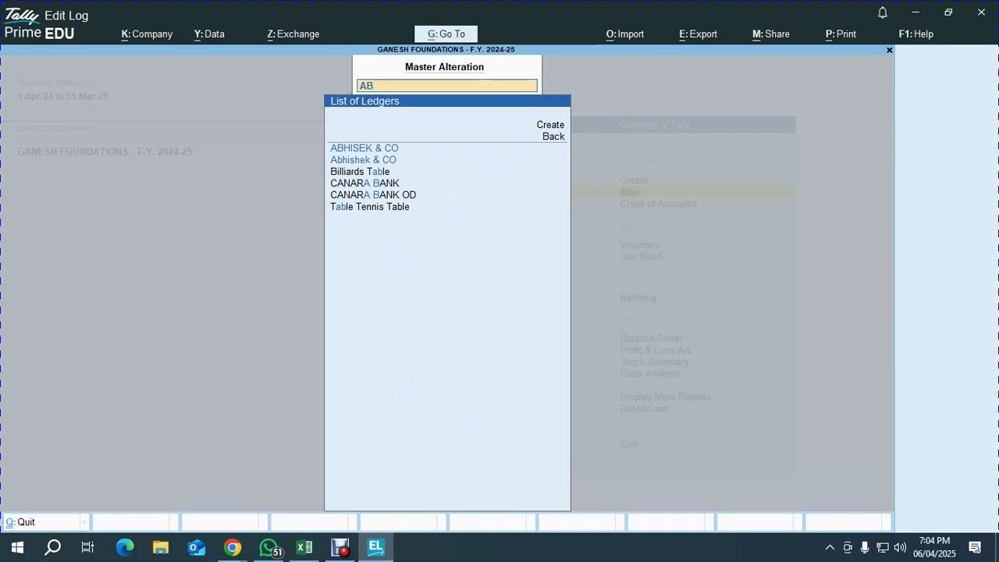
key("Return")
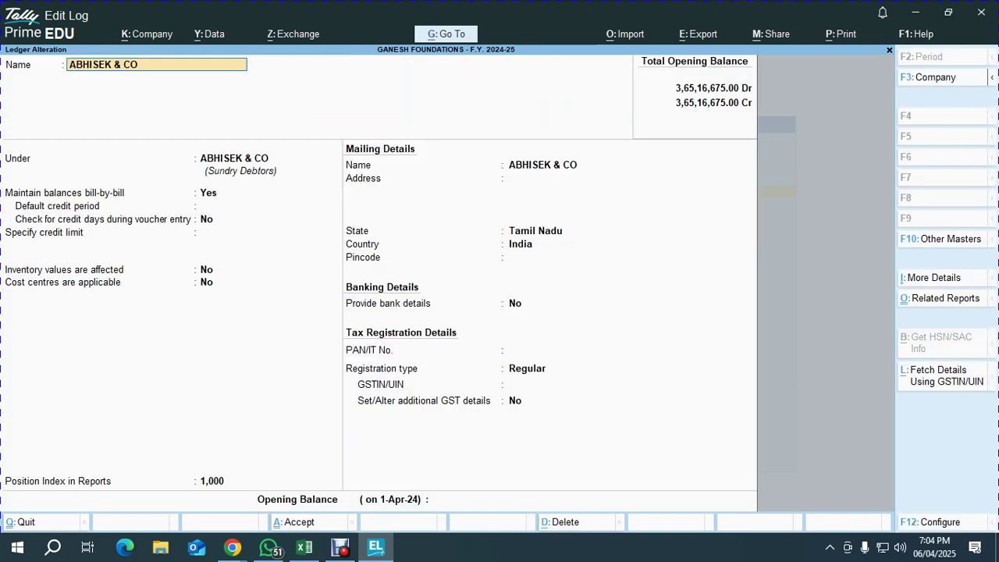
type("MOBN")
type("ZATION ADV")
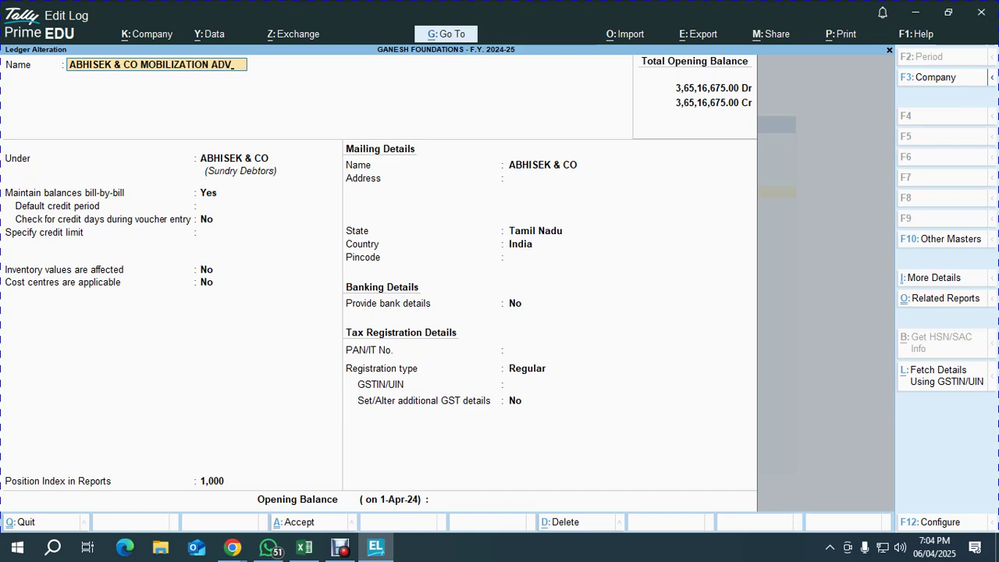
key("Return")
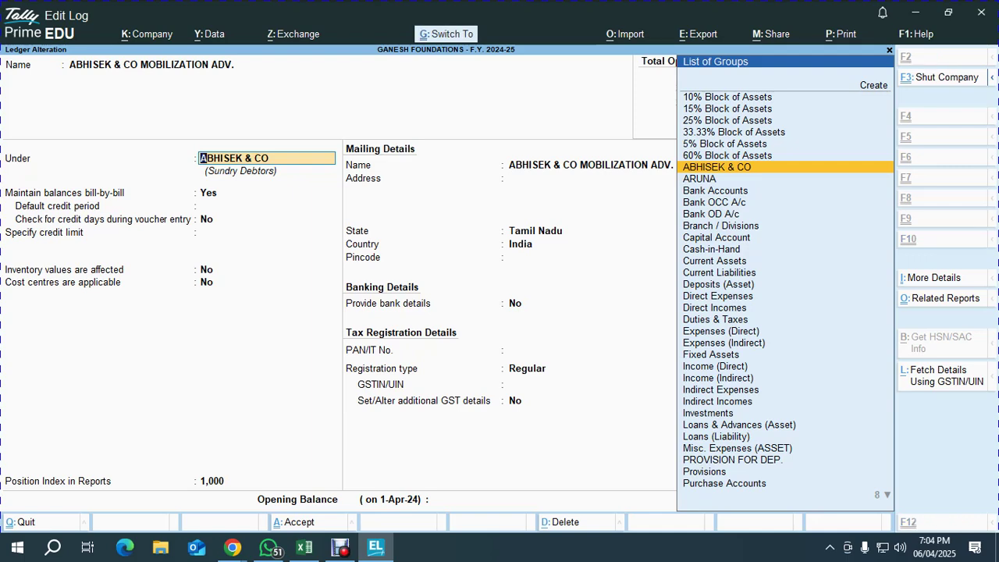
key("ctrl+a")
Start a new ledger named with the Banglore House contractee's name plus "MOBILIZATION ADV."
key("Up")
key("Up")
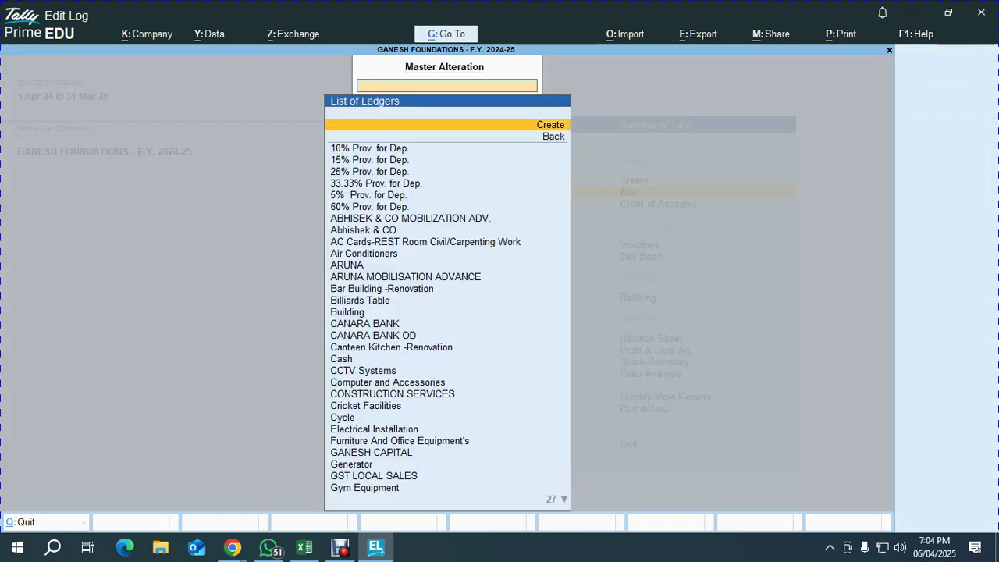
key("Return")
type("SOUNDARYA MOBILIZATION ADV.")
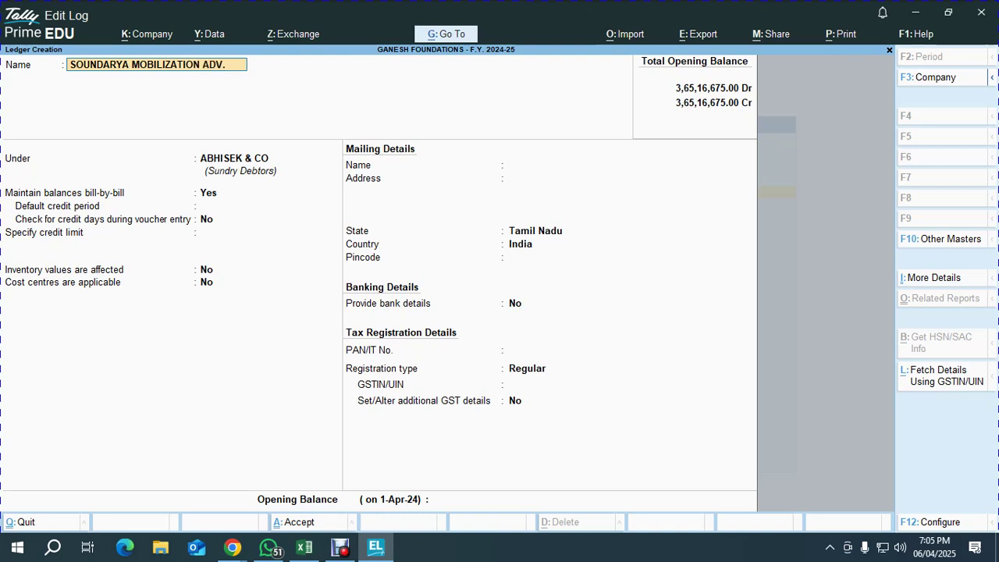
key("Return")
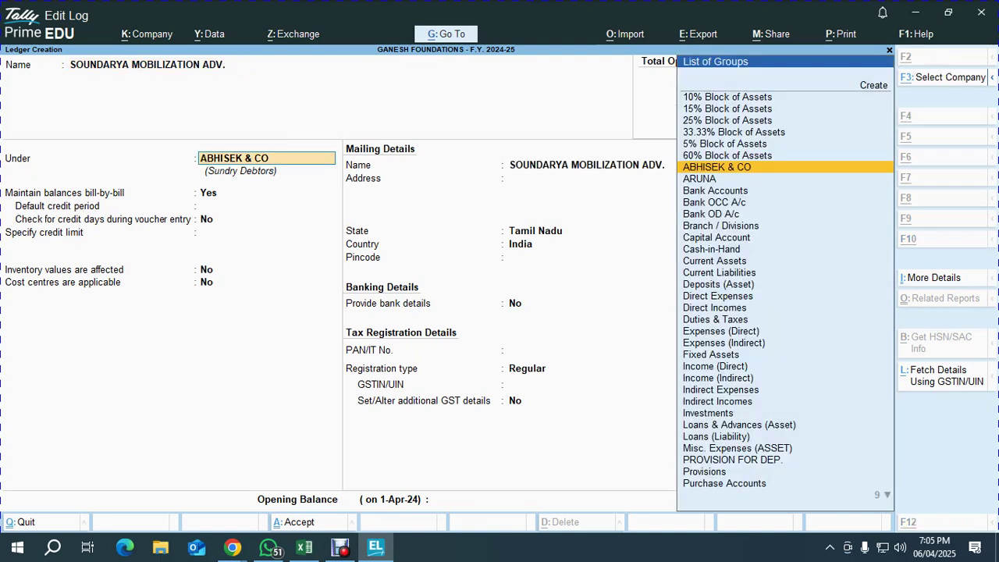
Place the ledger under a new Sundry Debtors group named after the Banglore House contractee and save it with bill-by-bill balances enabled
key("alt+c")
type("SOUNDARYA")
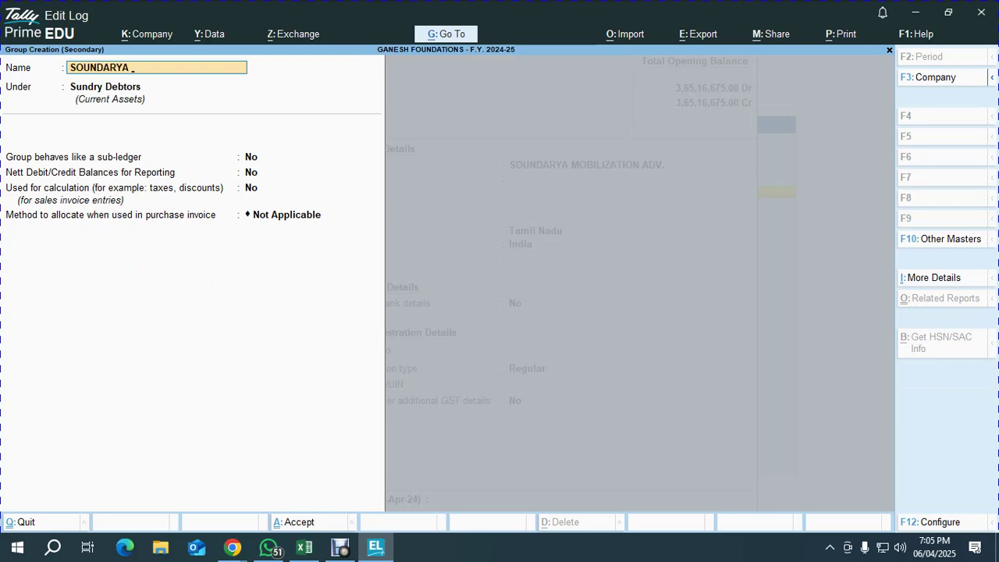
key("Return")
key("Return")
key("Return")
key("ctrl+a")
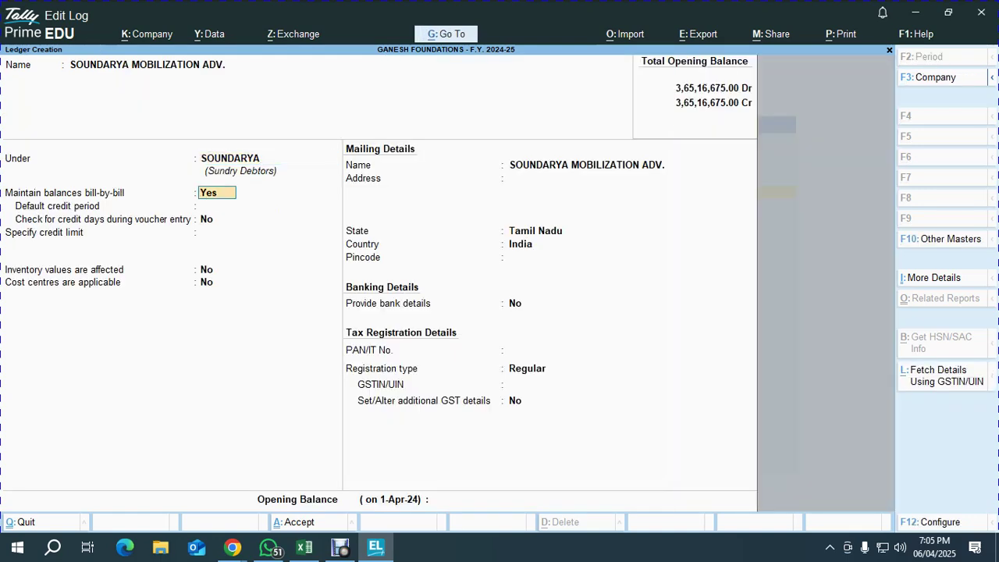
key("Return")
key("Return")
key("ctrl+a")
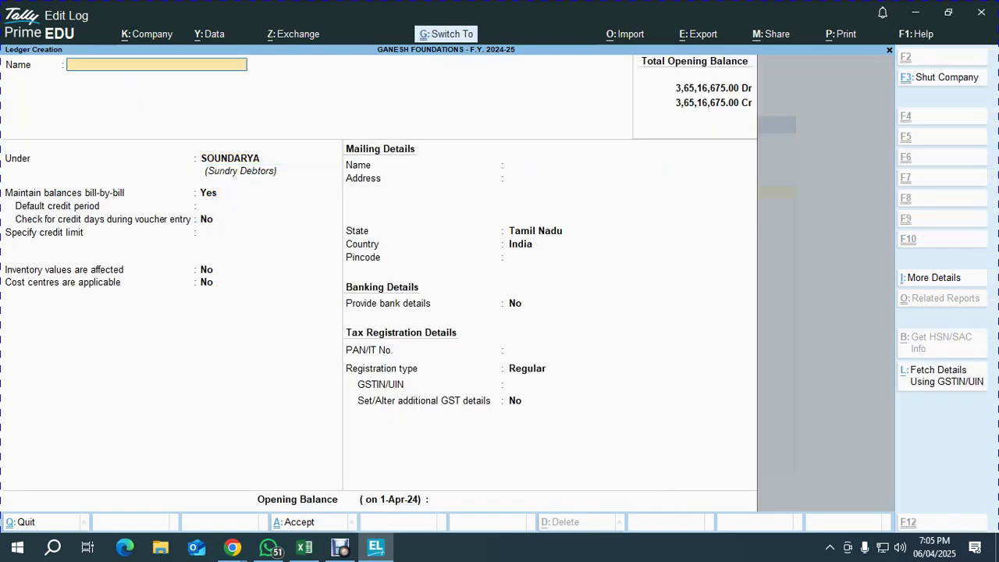
key("Escape")
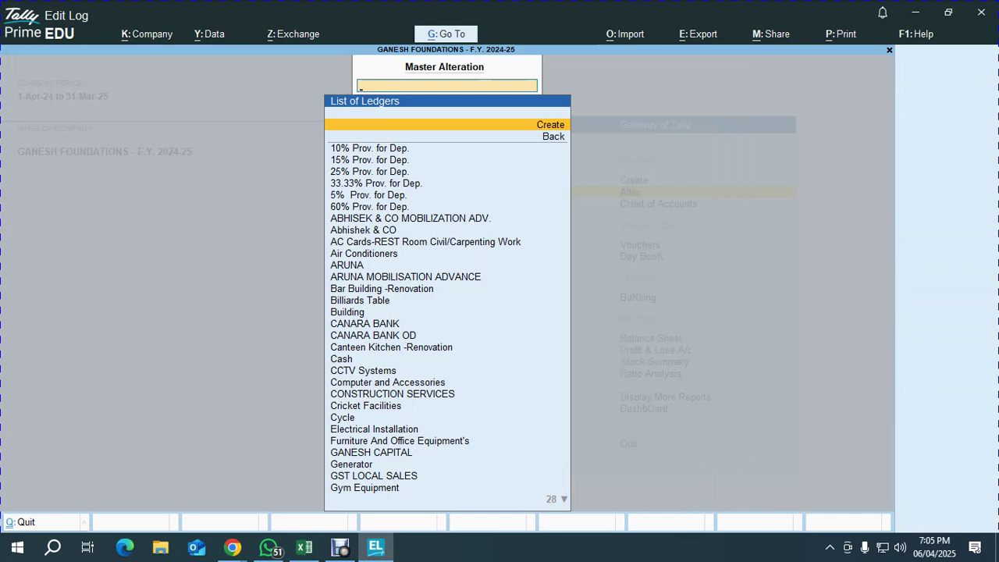
key("Escape")
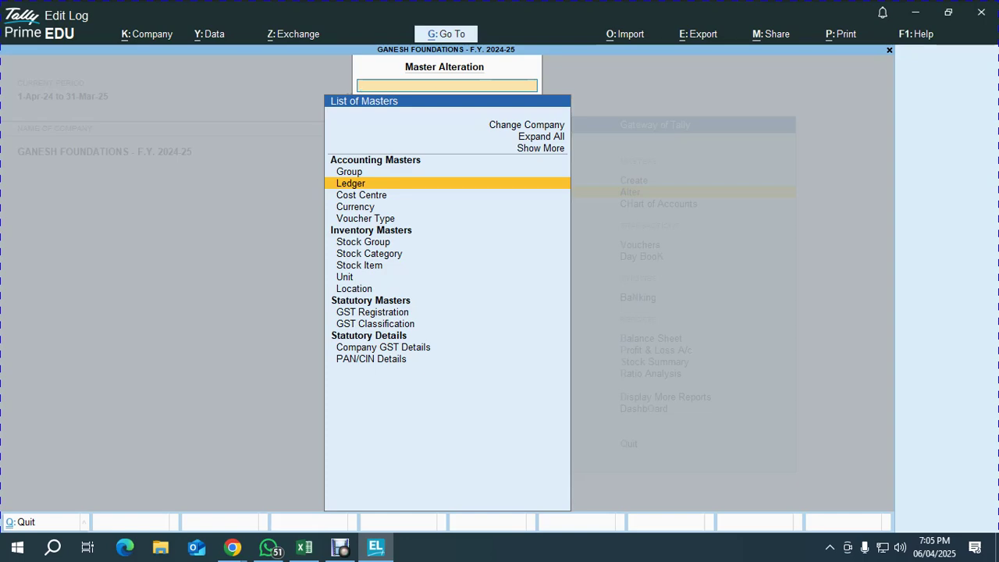
key("alt+Tab")
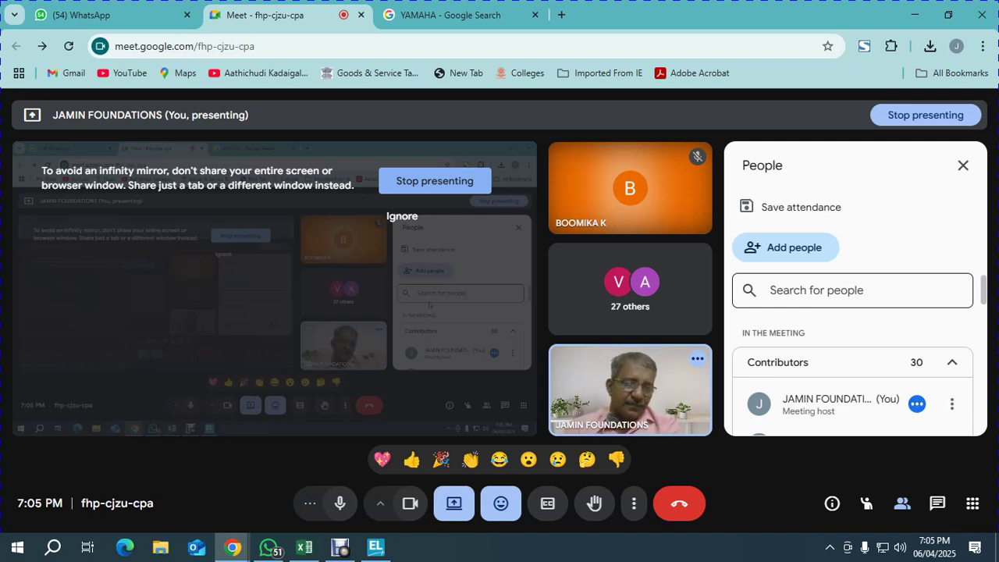
key("alt+Tab")
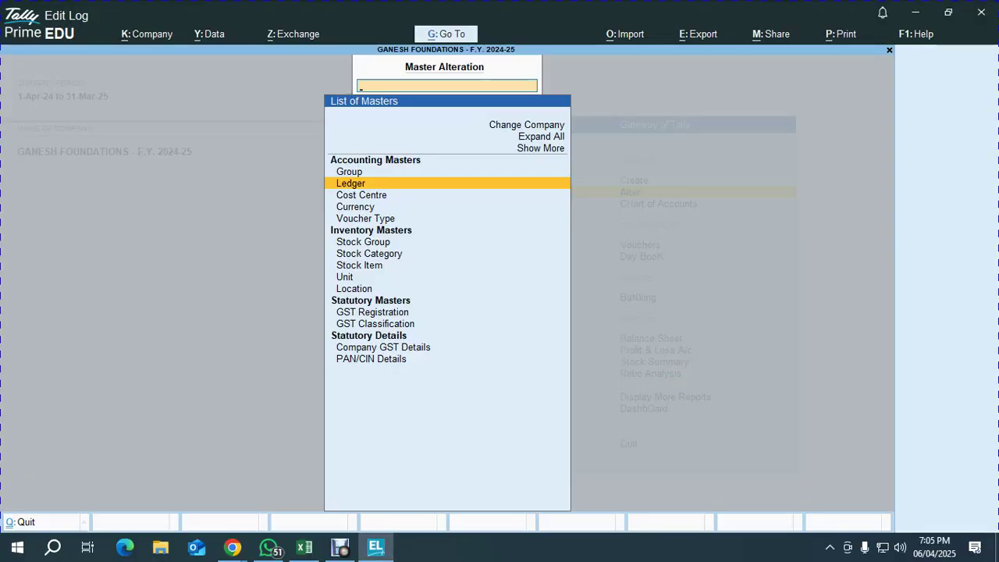
Alter the Adyar House contractee's own ledger so it falls under the group named after that contractee, and save it
key("Escape")
key("Return")
key("Down")
key("Return")
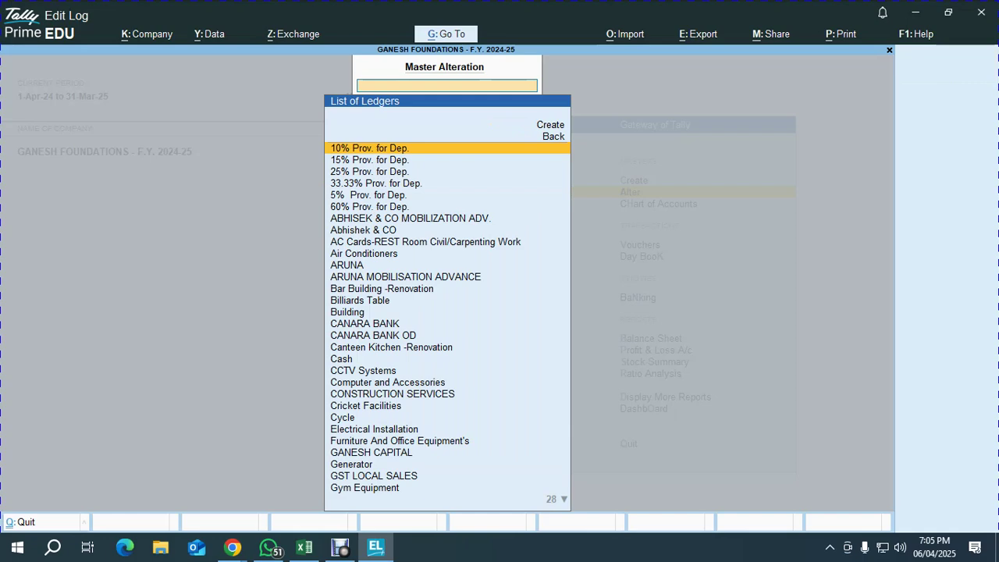
type("ARUN")
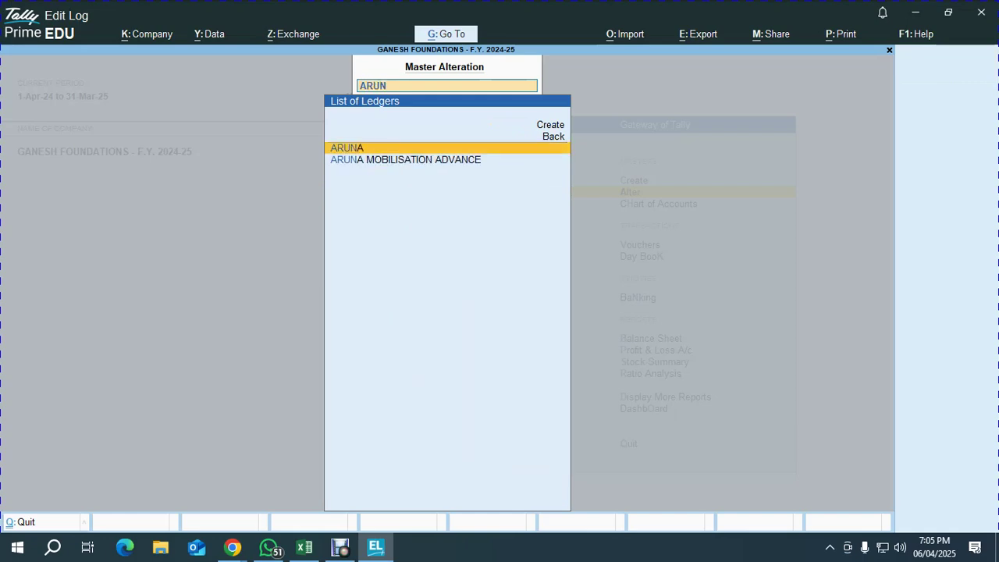
key("Return")
key("Return")
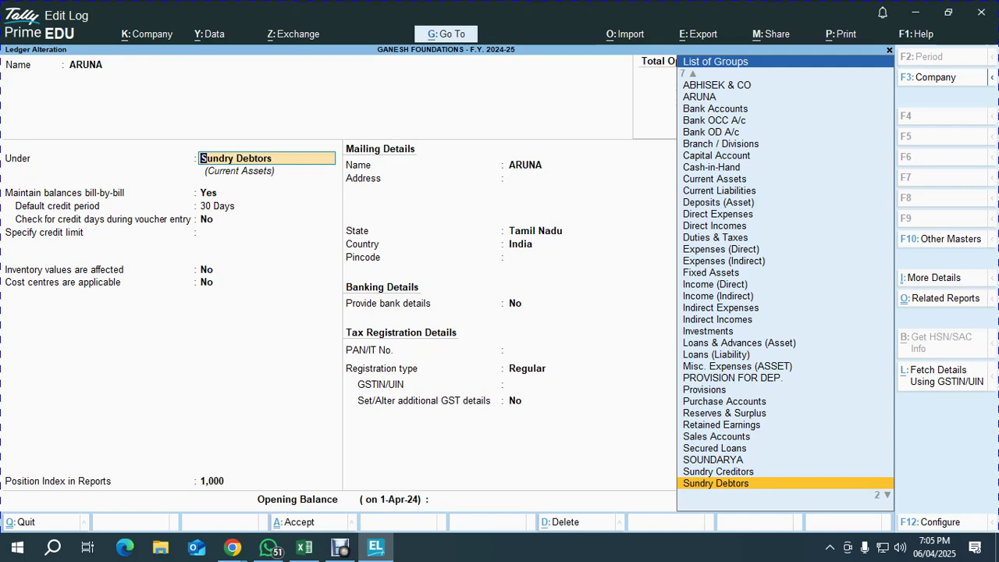
type("ARU")
key("Return")
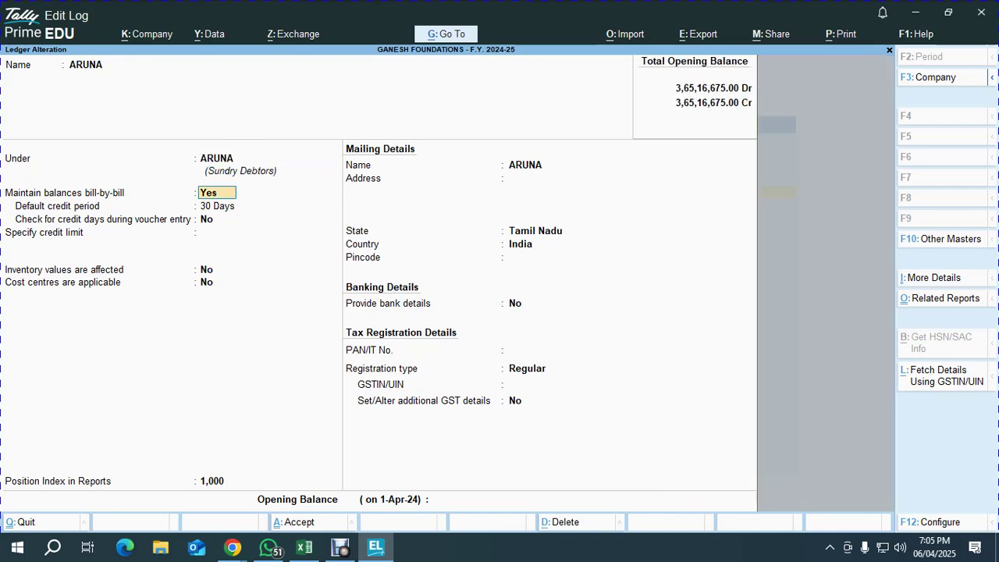
key("ctrl+a")
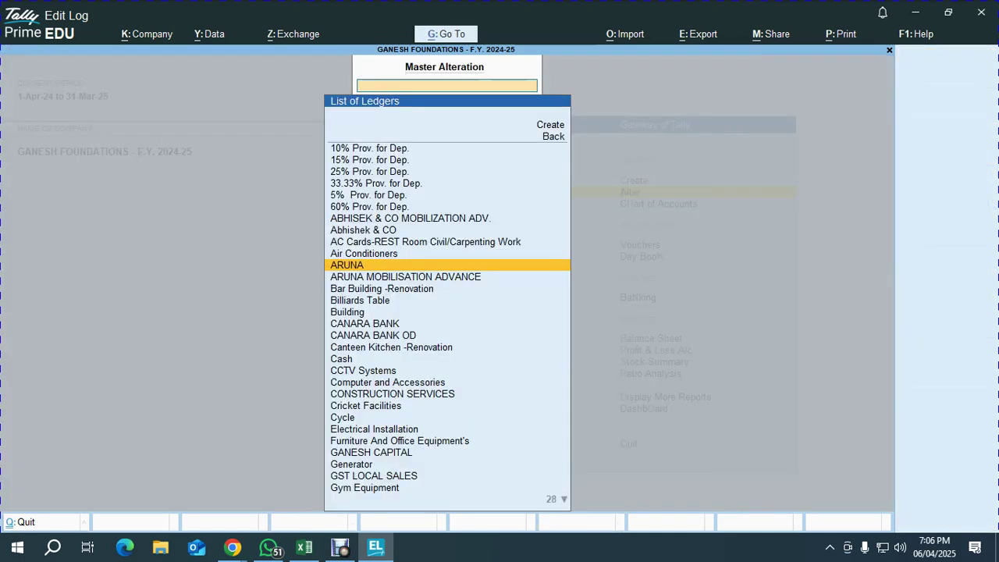
Move the "Abhishek & CO" ledger under the "ABHISEK & CO" group and save it
type("ABH")
key("Down")
key("Down")
key("Return")
key("Return")
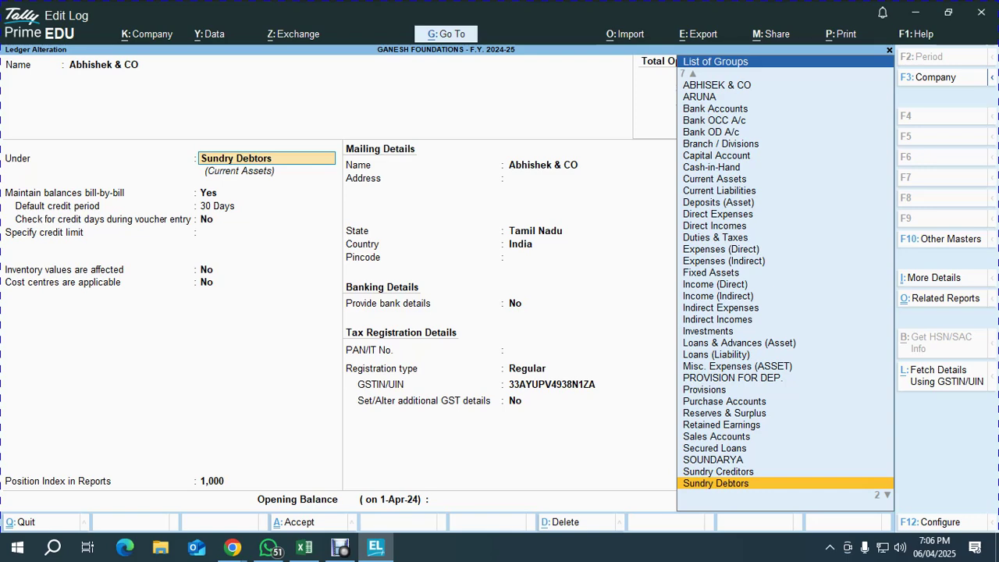
type("ABH")
key("Return")
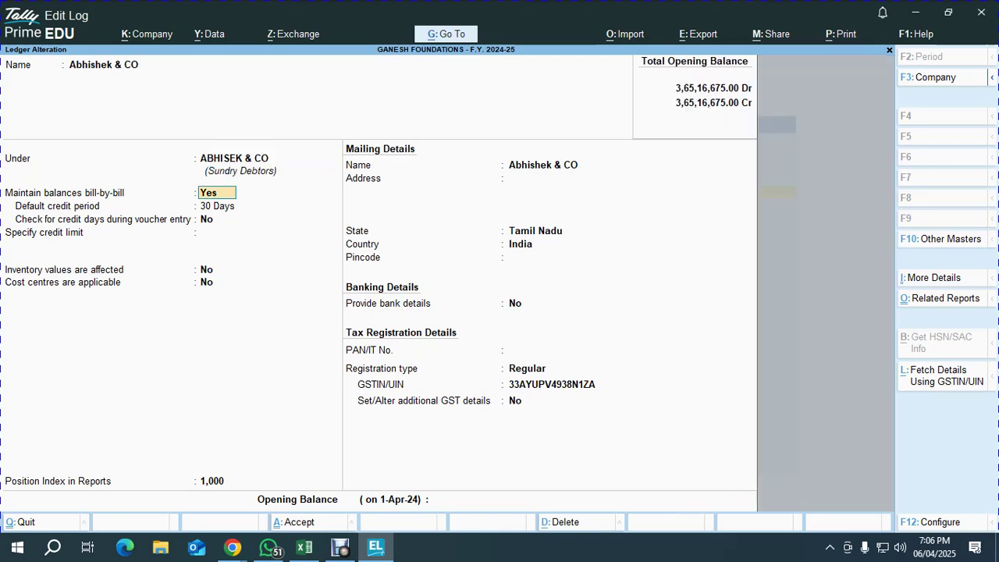
key("ctrl+a")
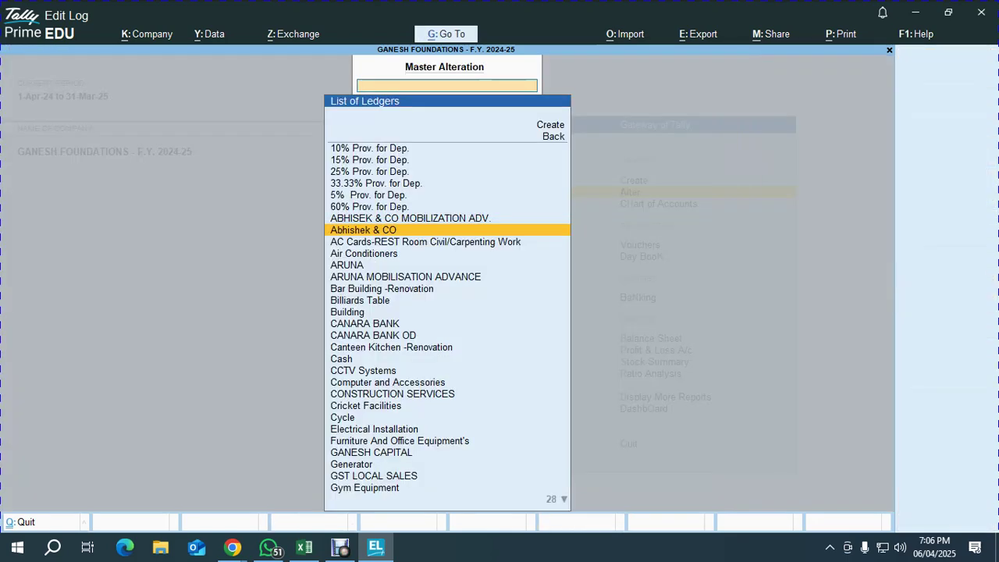
Move the Banglore House contractee's own ledger under the group named after that contractee and save it
type("SOUN")
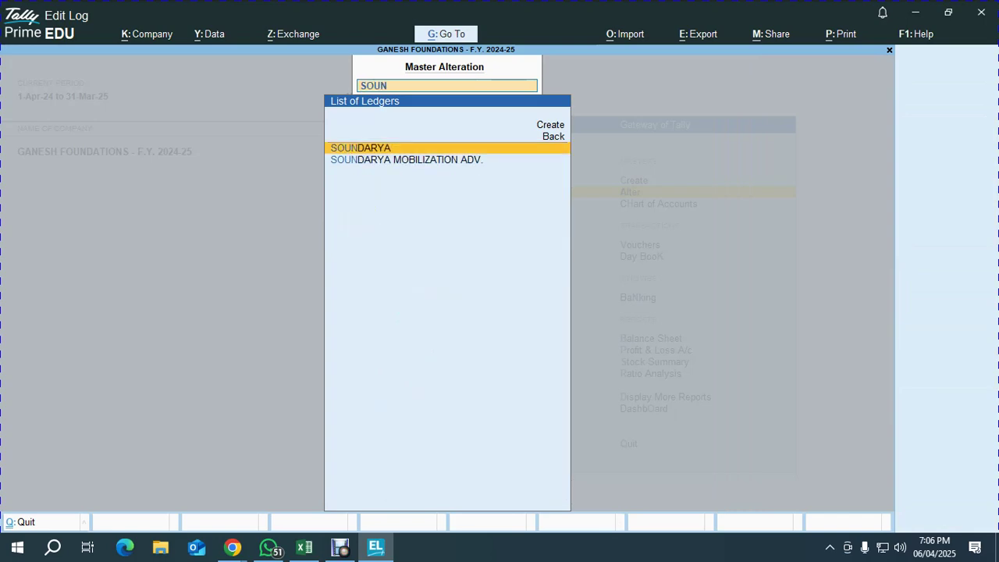
key("Return")
key("Return")
key("Return")
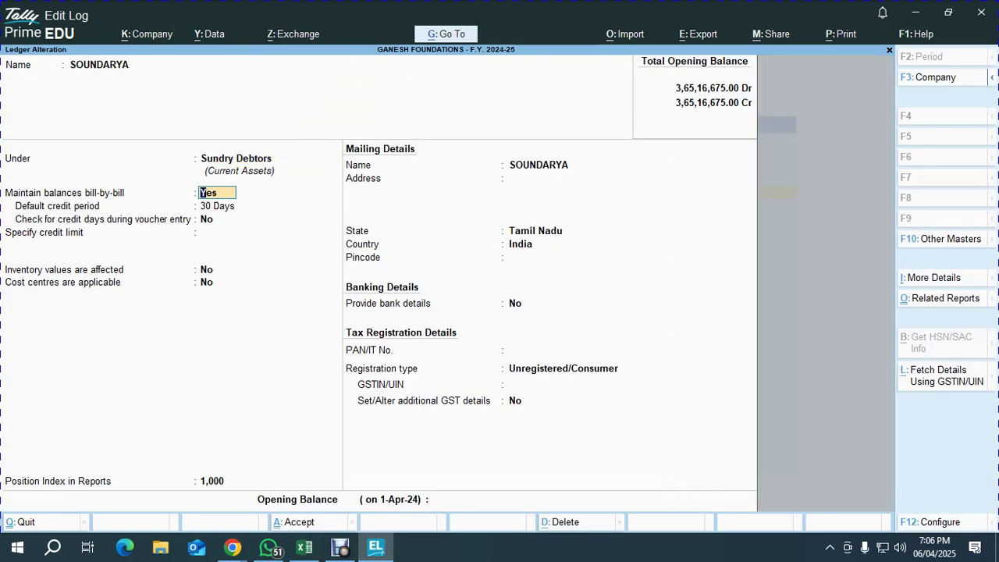
key("BackSpace")
type("SOUN")
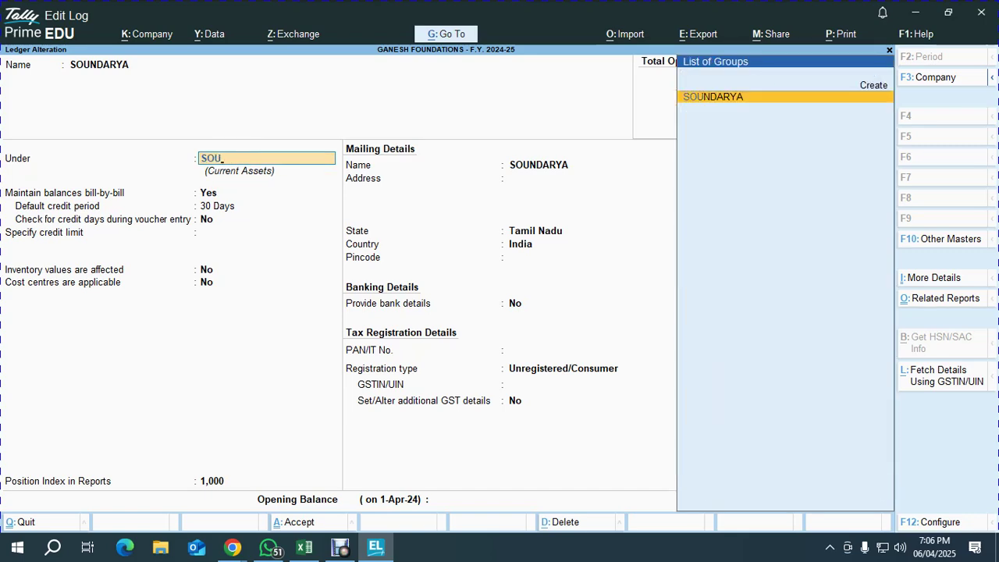
key("Return")
key("ctrl+a")
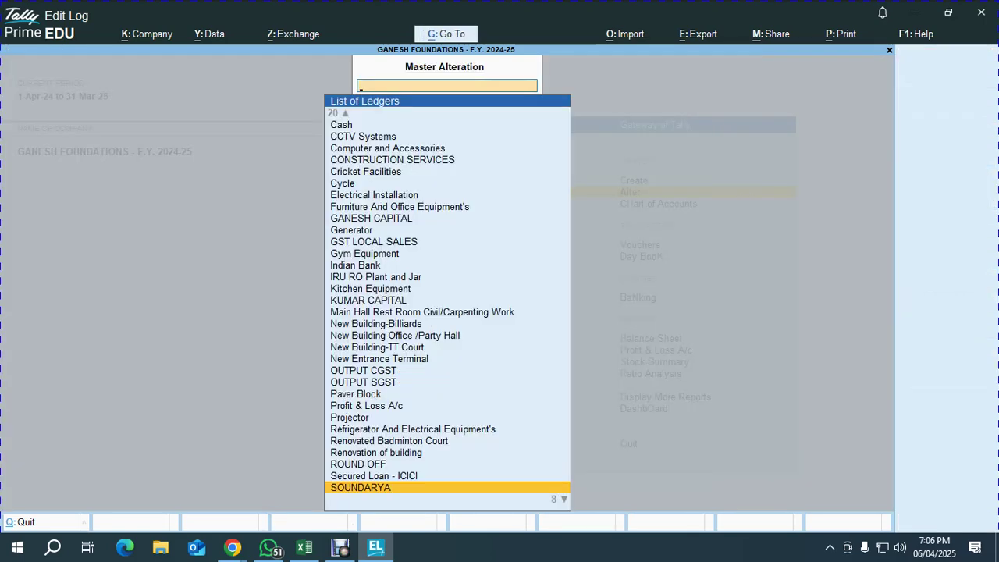
key("alt+Tab")
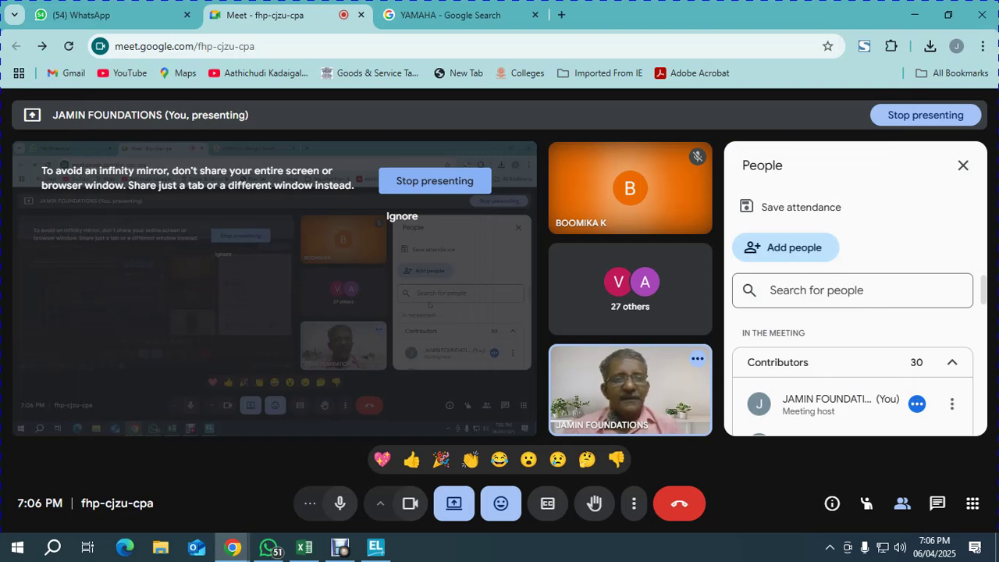
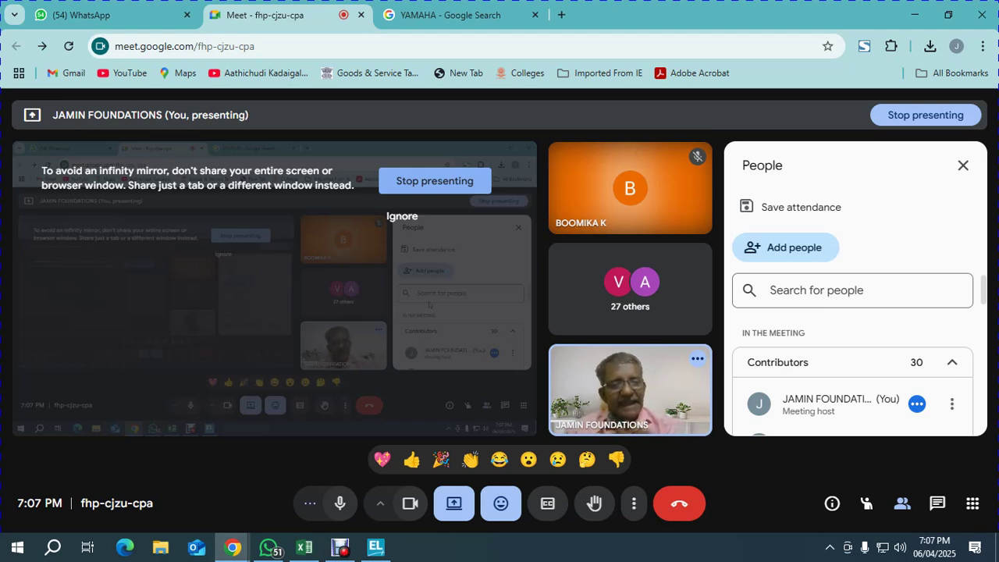
key("alt+Tab")
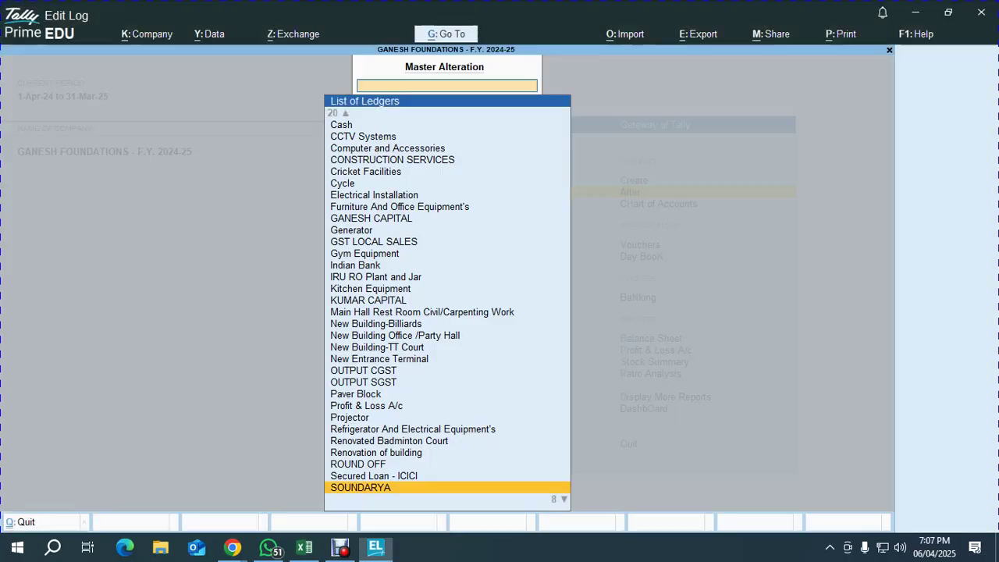
key("Escape")
Switch to the Excel checklist and examine the job details, billing cycle and invoice date for the material mobilization stage
key("alt+Tab")
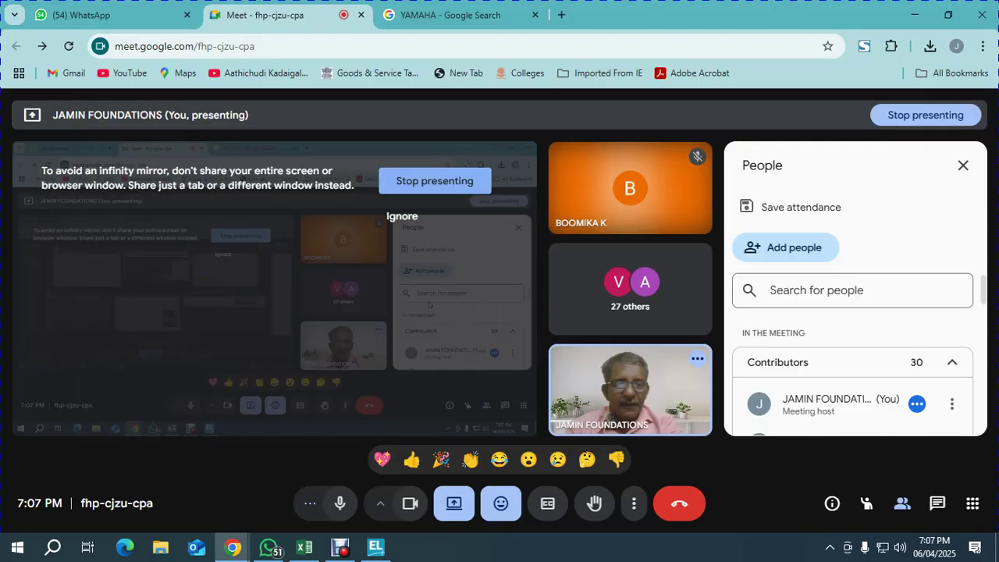
key("alt+Tab")
key("Tab")
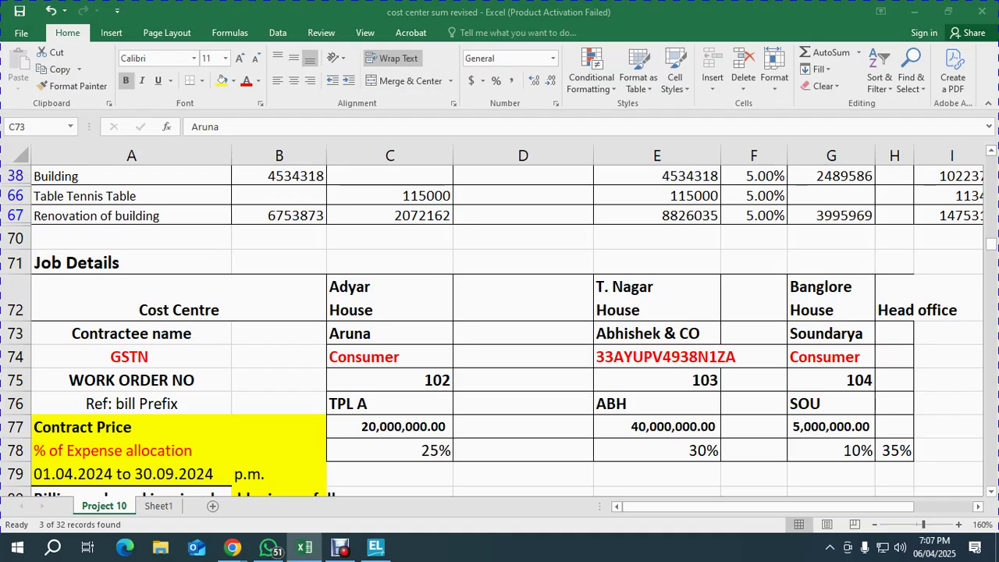
key("Up")
key("Down")
key("Down")
key("Down")
key("Down")
key("Down")
key("Down")
key("Down")
key("Down")
key("Down")
key("Down")
key("Down")
key("Down")
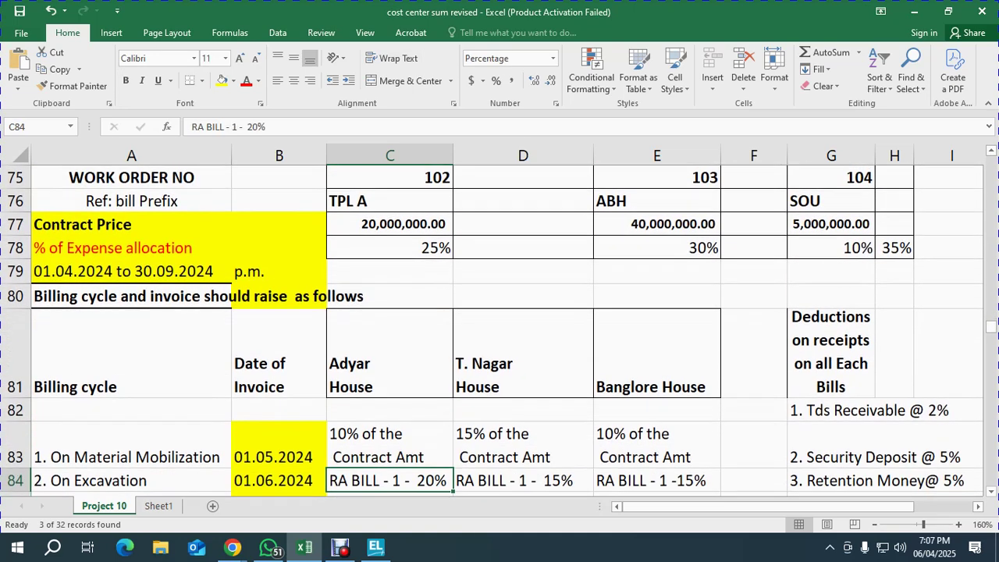
key("Up")
key("Left")
key("Right")
key("Down")
key("Up")
key("Left")
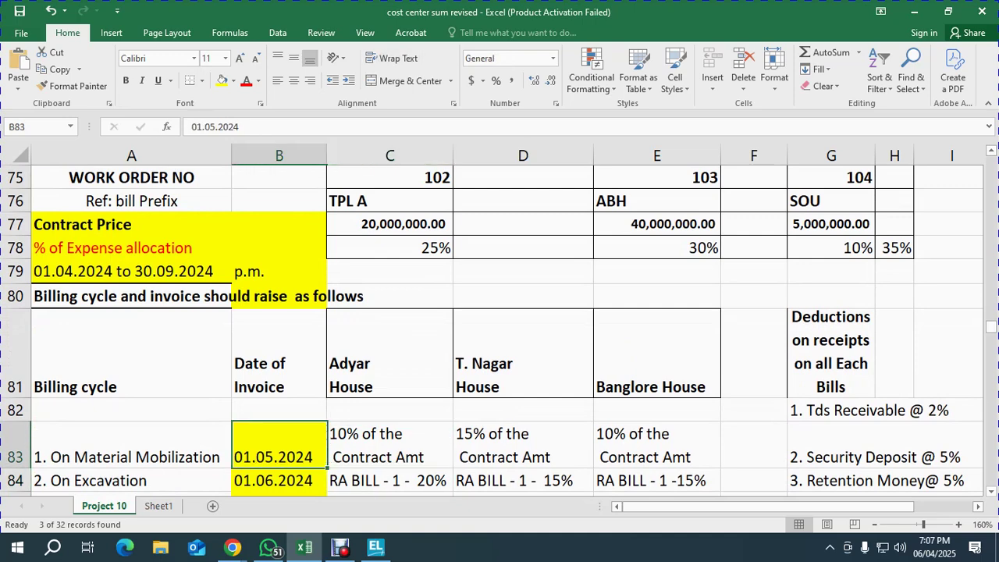
Compare the material mobilization percentages of Adyar House, T. Nagar House and Banglore House in the billing cycle
key("Right")
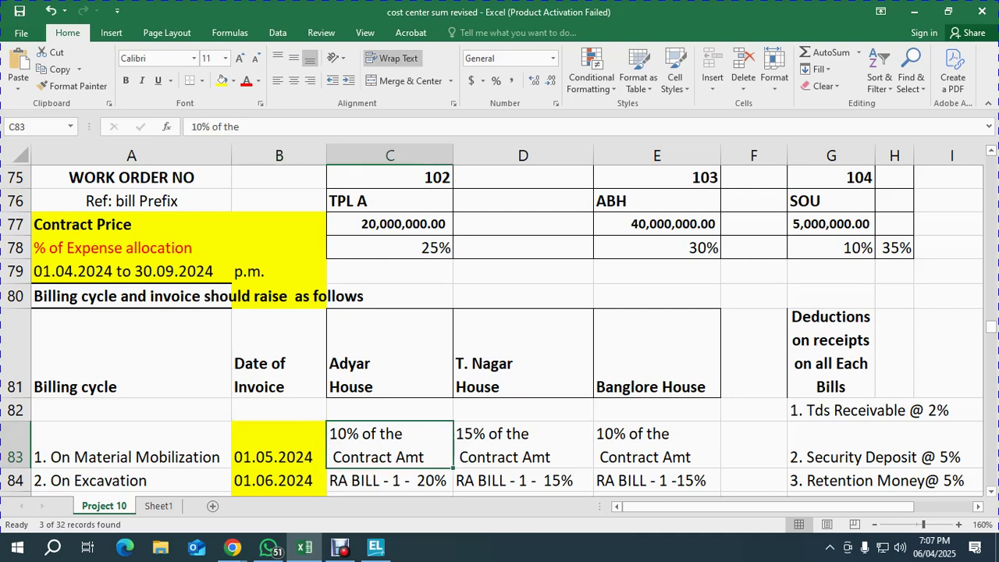
key("Right")
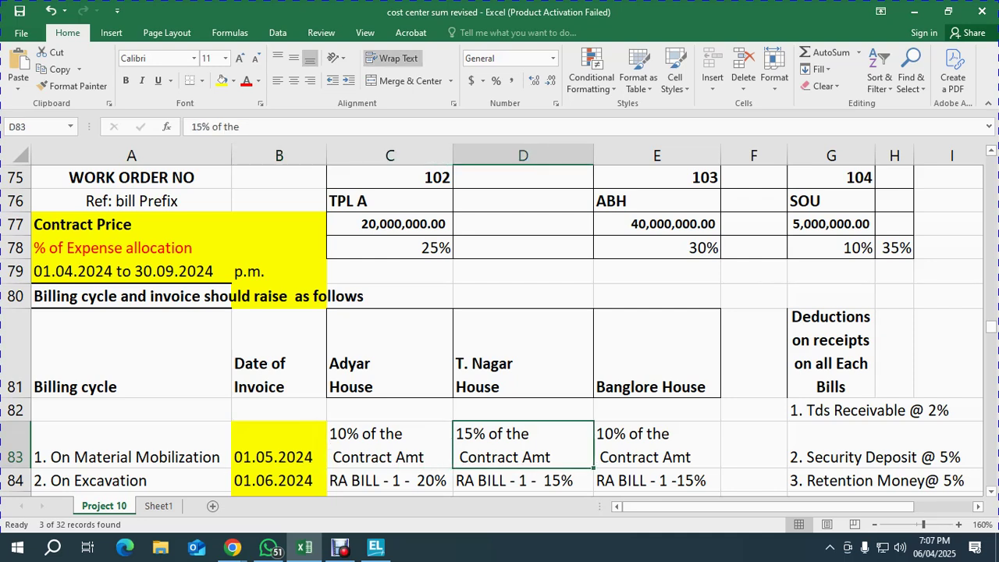
key("Right")
key("Left")
key("Left")
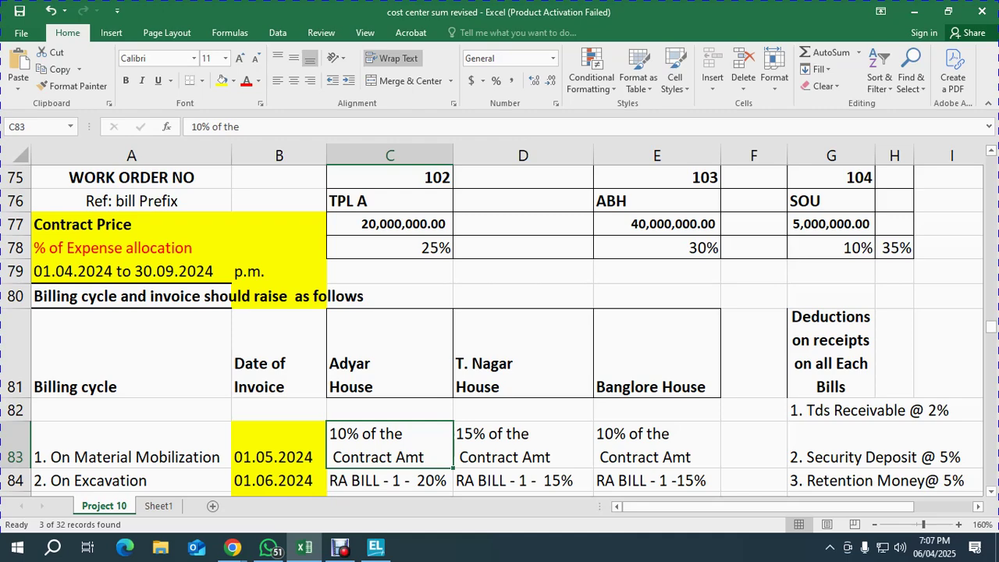
Switch to TallyPrime and start a receipt voucher dated 1.5.2024
key("alt+Tab")
key("alt+Tab")
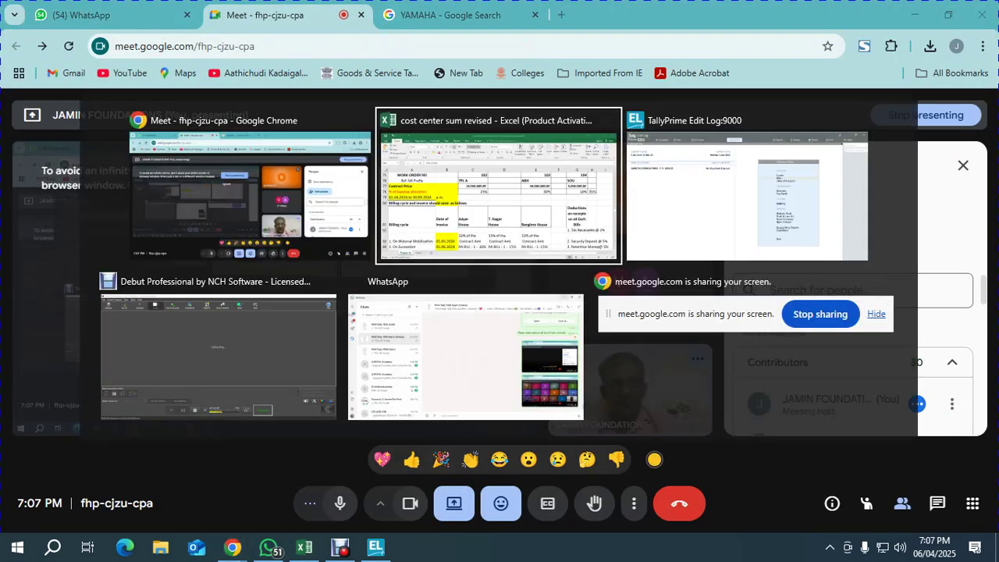
key("alt+Tab")
key("v")
key("F8")
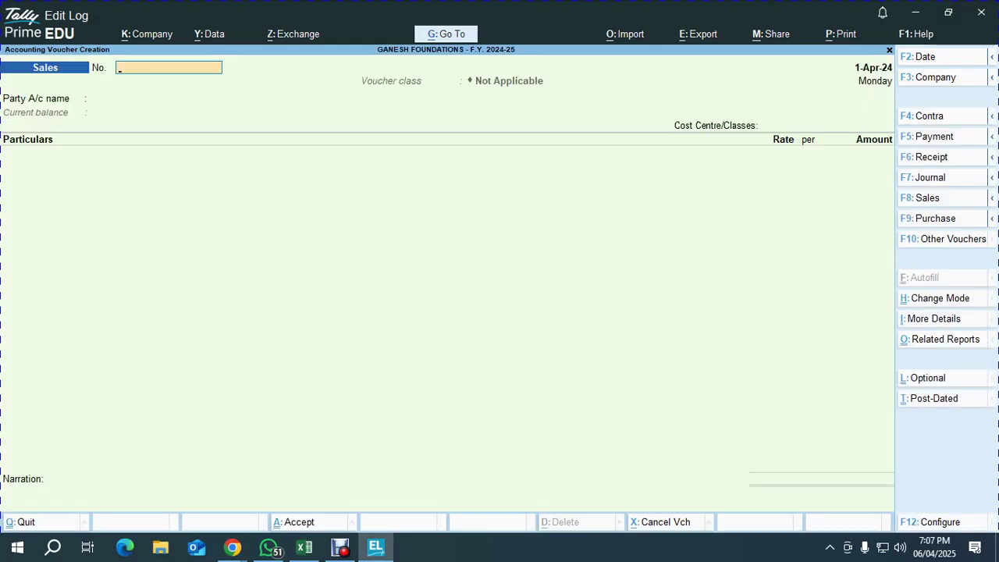
key("F6")
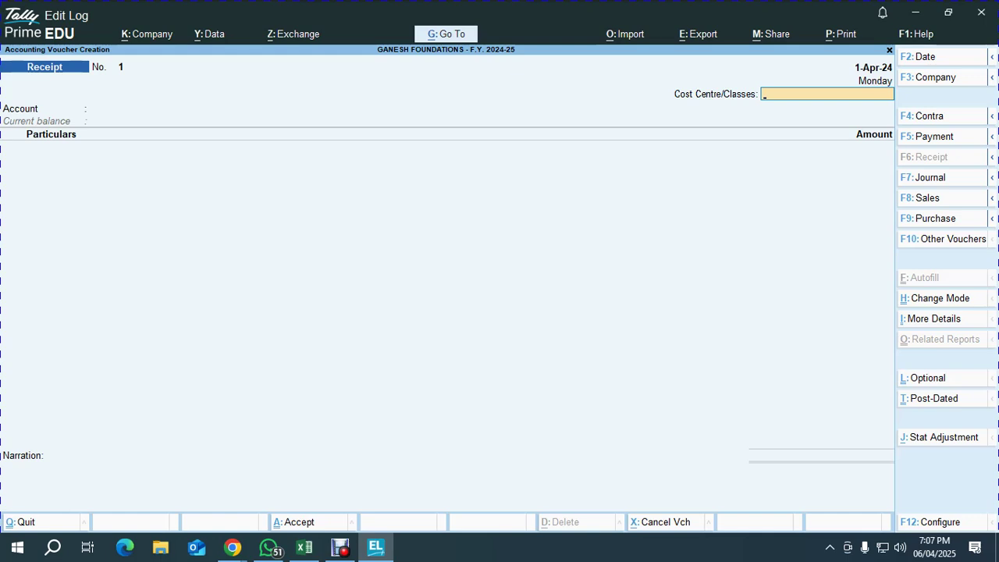
key("F2")
type("1.5.")
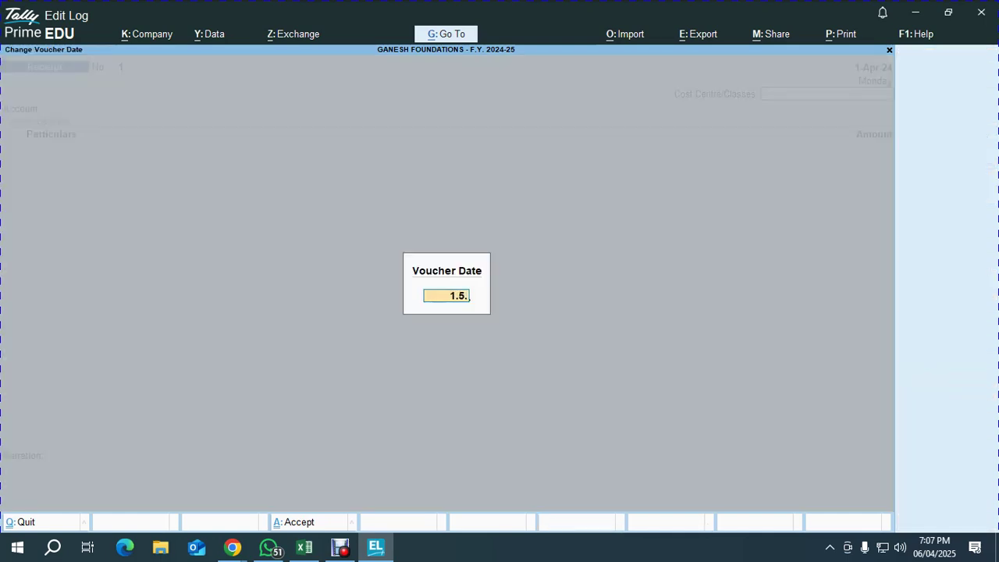
type("2024")
key("Return")
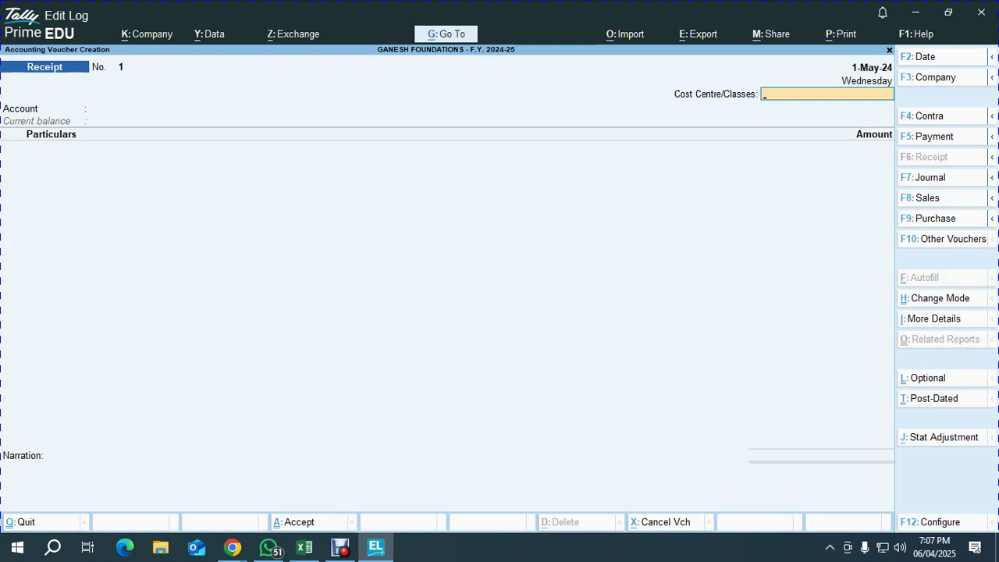
Assign the receipt to the ADAYAR HOUSE cost centre class and use CANARA BANK OD as its account
type("ad")
key("Return")
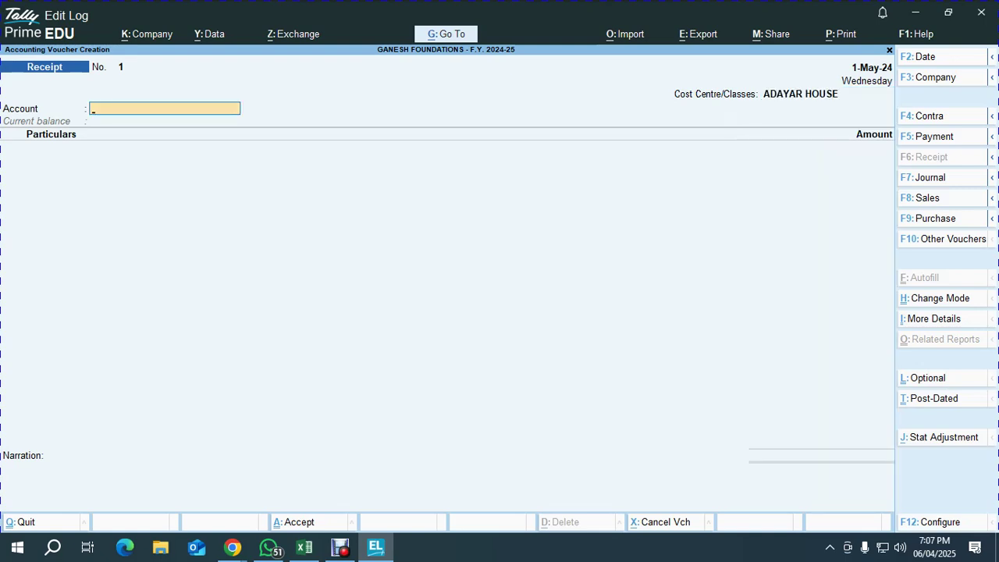
type("ca")
key("Return")
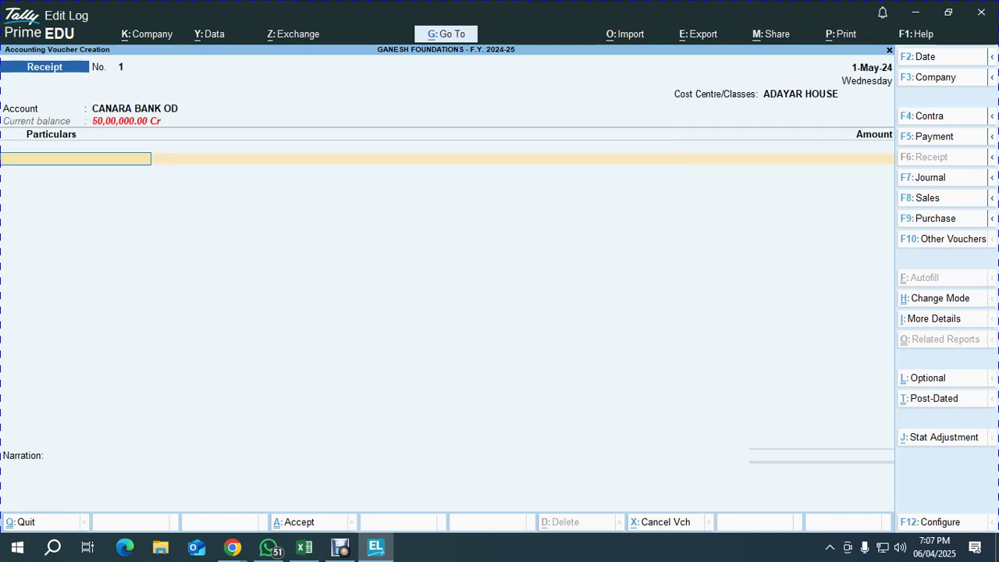
Credit the Adyar House contractee's mobilisation advance ledger with 20,00,000, based on the checklist's 10% of the contract amount
key("alt+Tab")
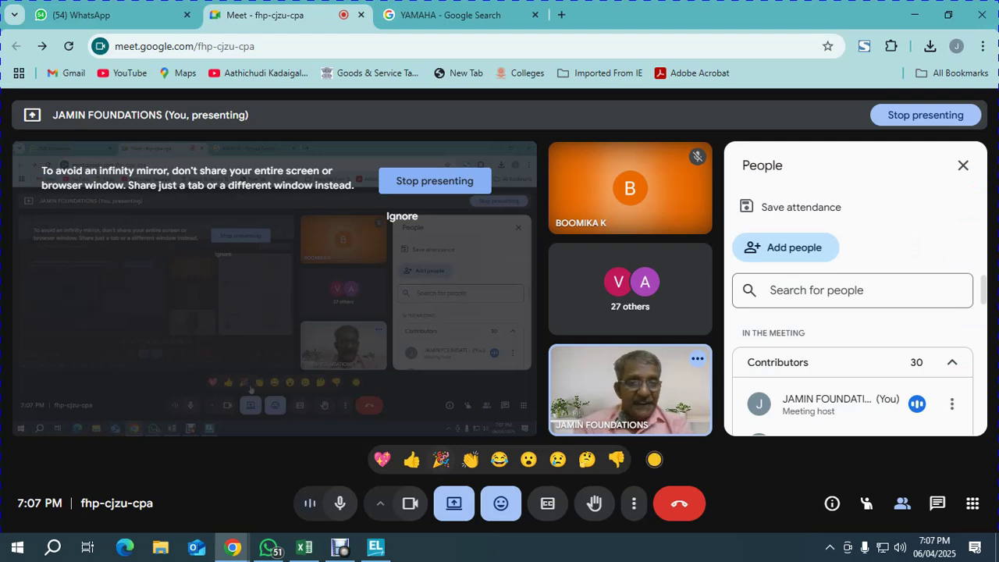
key("alt+Tab")
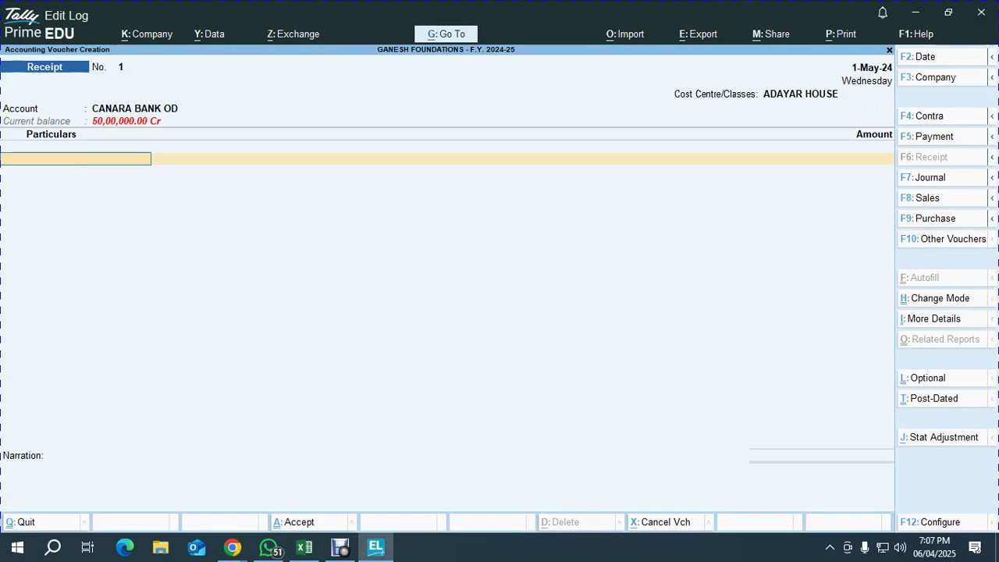
type("AR")
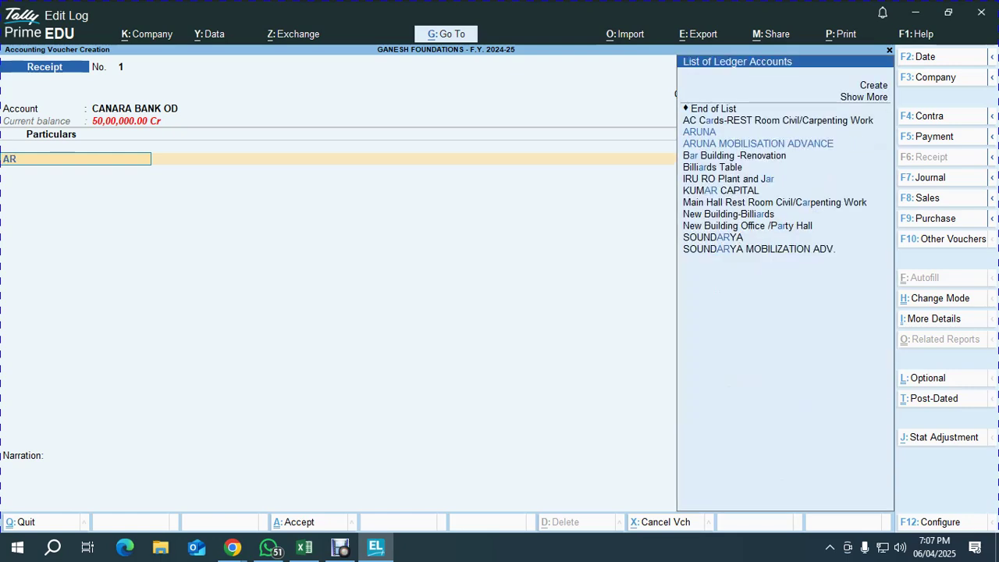
type("UNA")
key("Down")
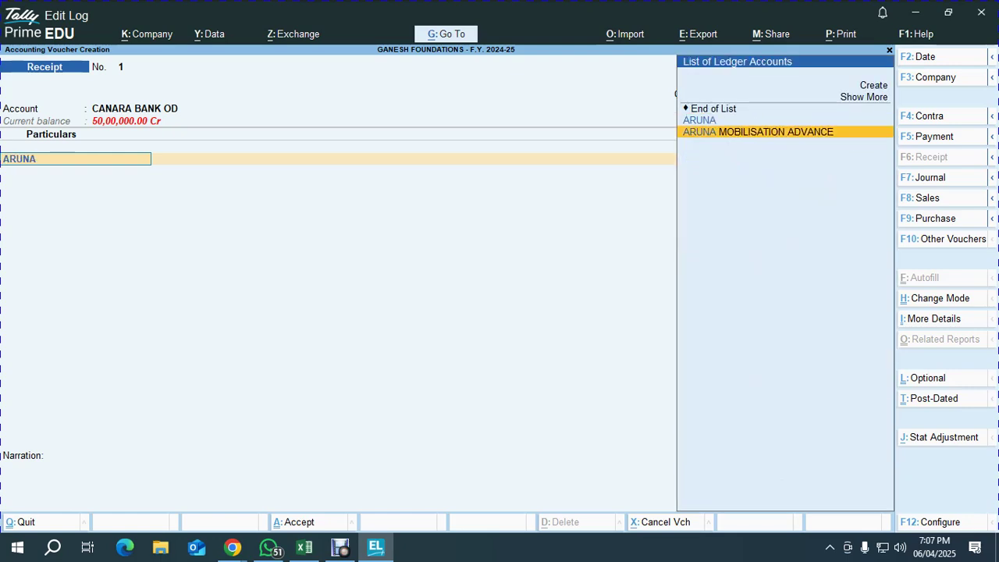
key("Return")
key("ctrl")
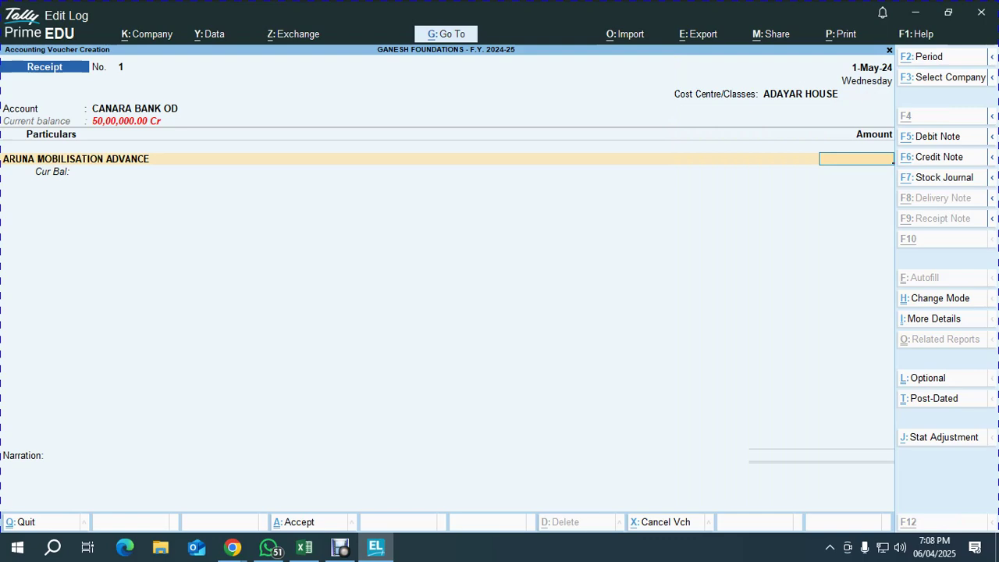
key("alt+Tab")
key("alt+Tab")
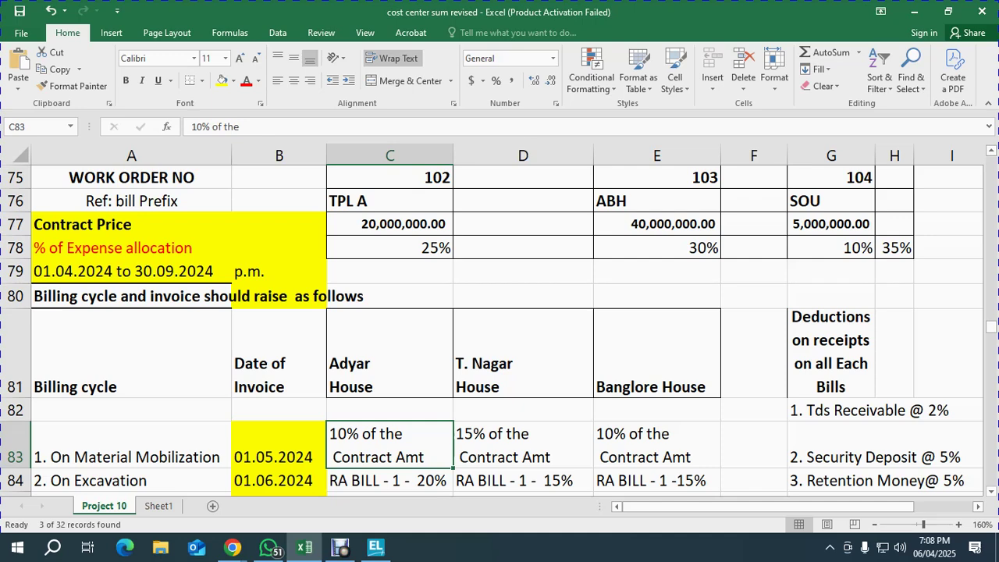
key("alt+Tab")
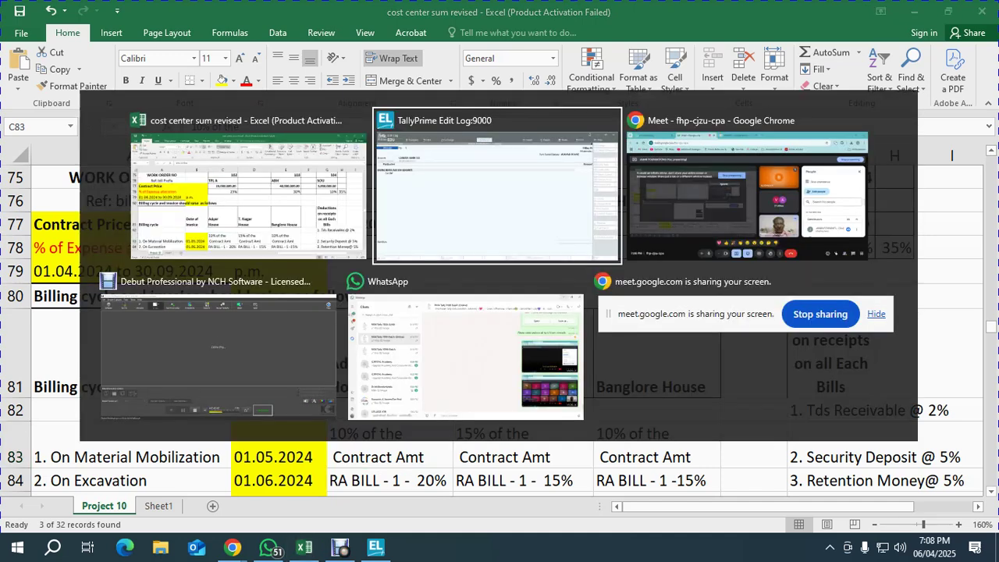
type("20,00,000")
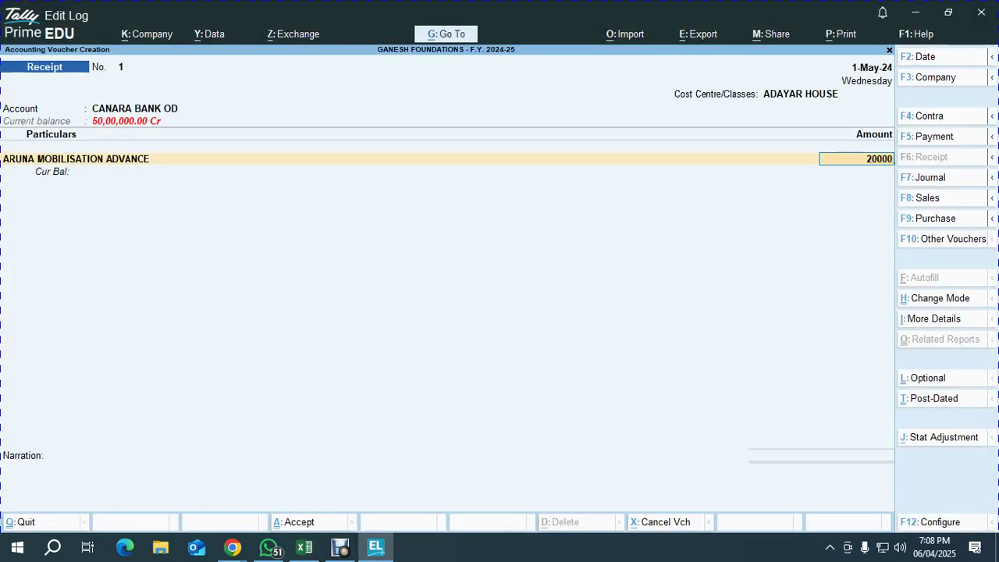
key("Return")
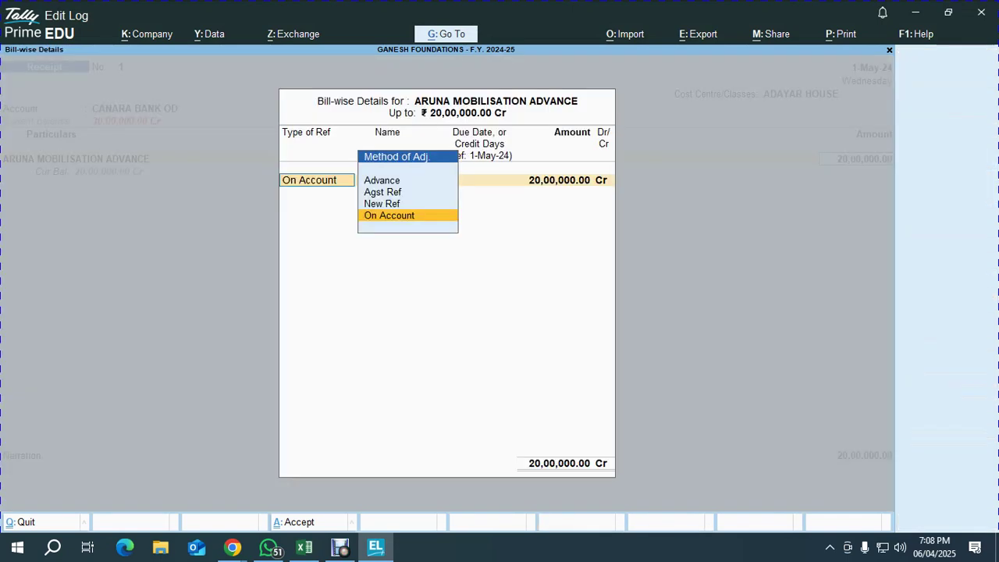
Record the full amount bill-wise as an Advance reference named "MOB. ADV."
key("Up")
key("Up")
key("Up")
key("Return")
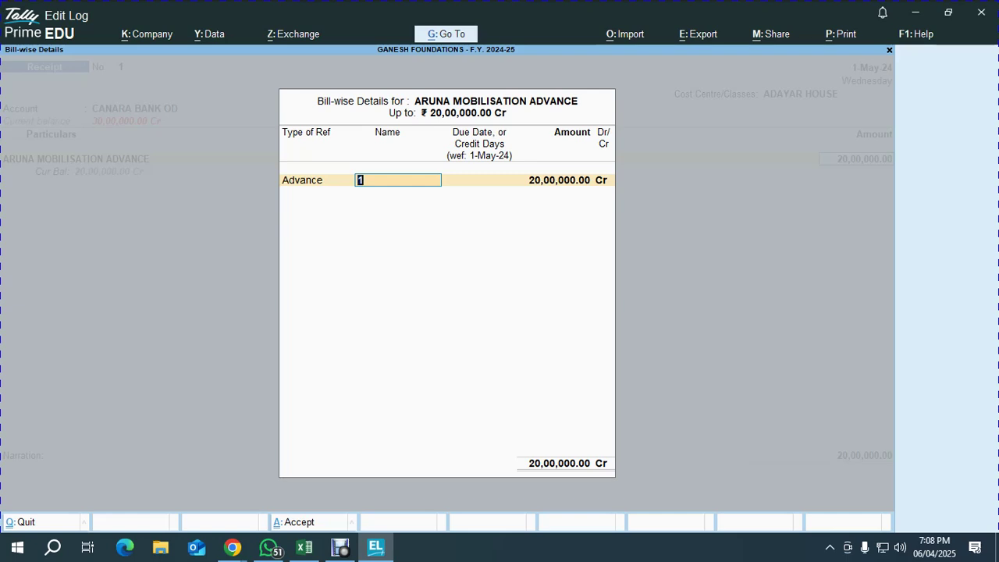
key("BackSpace")
type("MOB. ADV.")
key("Return")
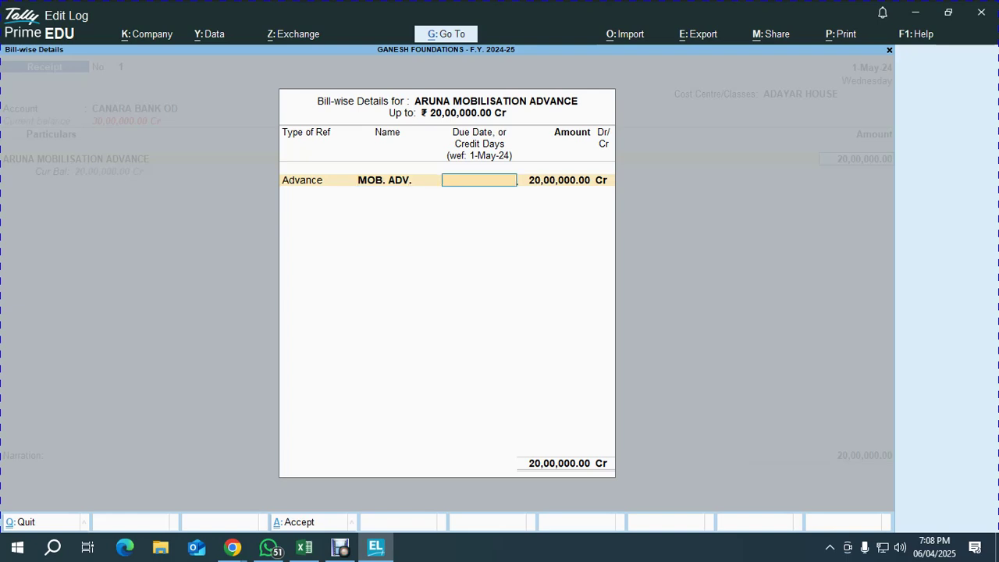
key("Return")
key("Return")
key("Return")
key("Return")
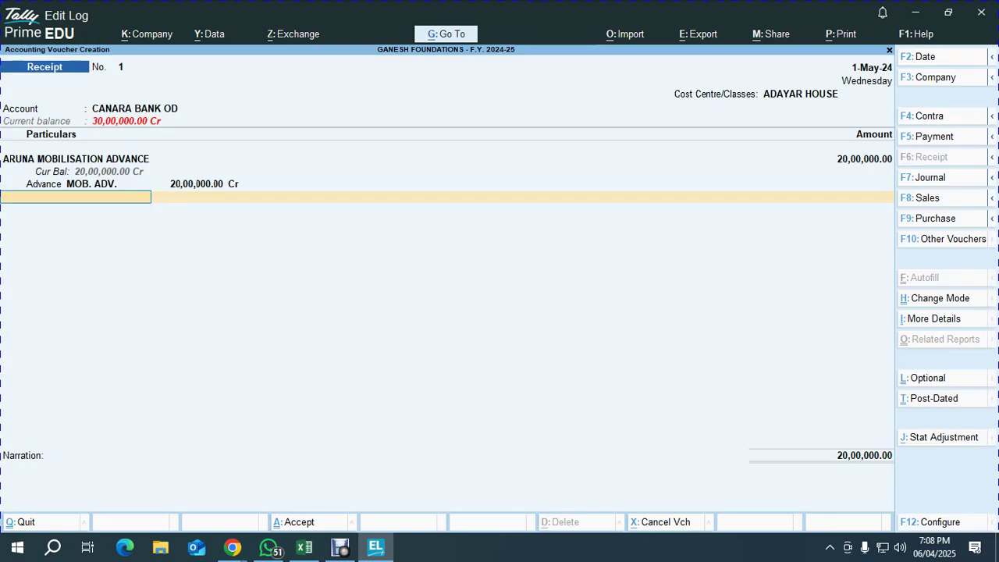
Finish the ledger entries and accept the Cheque/DD bank allocation of 20,00,000 for CANARA BANK OD
key("Return")
key("Return")
key("Return")
key("Return")
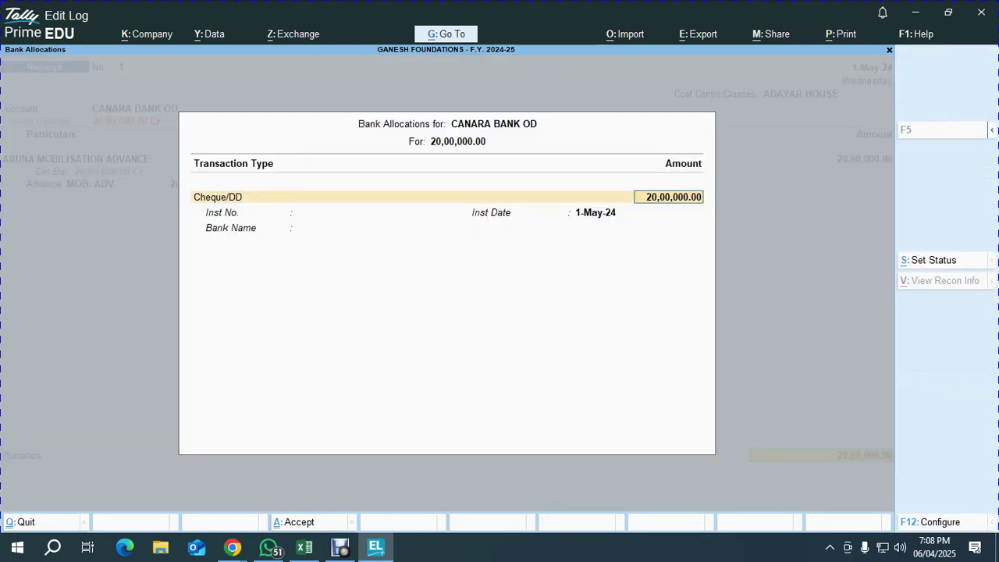
key("Return")
Enter the narration "Being the amount received as mobilization advance" and submit the receipt voucher for acceptance
type("bEING")
key("BackSpace")
key("BackSpace")
key("BackSpace")
key("BackSpace")
key("BackSpace")
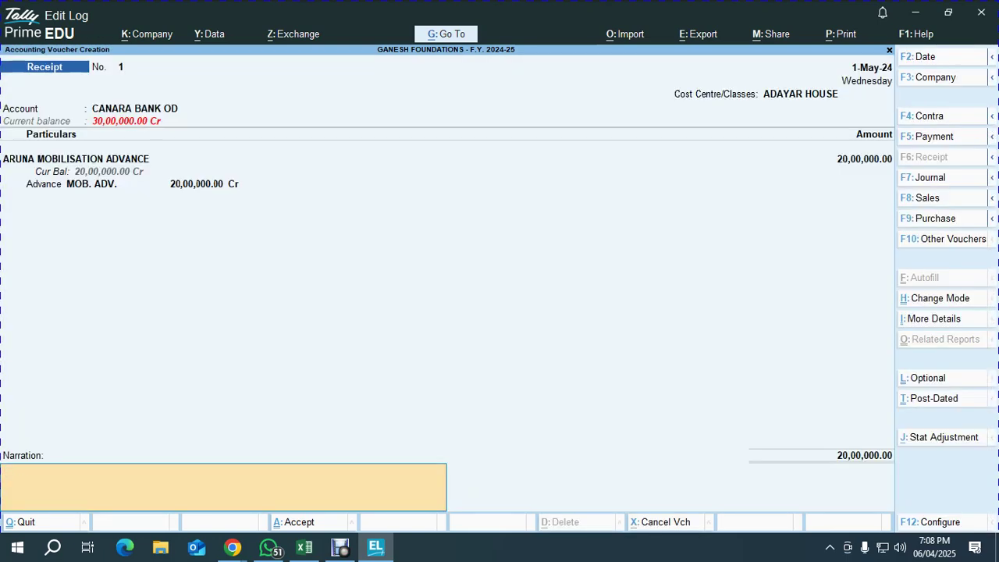
type("Being the amount recfe")
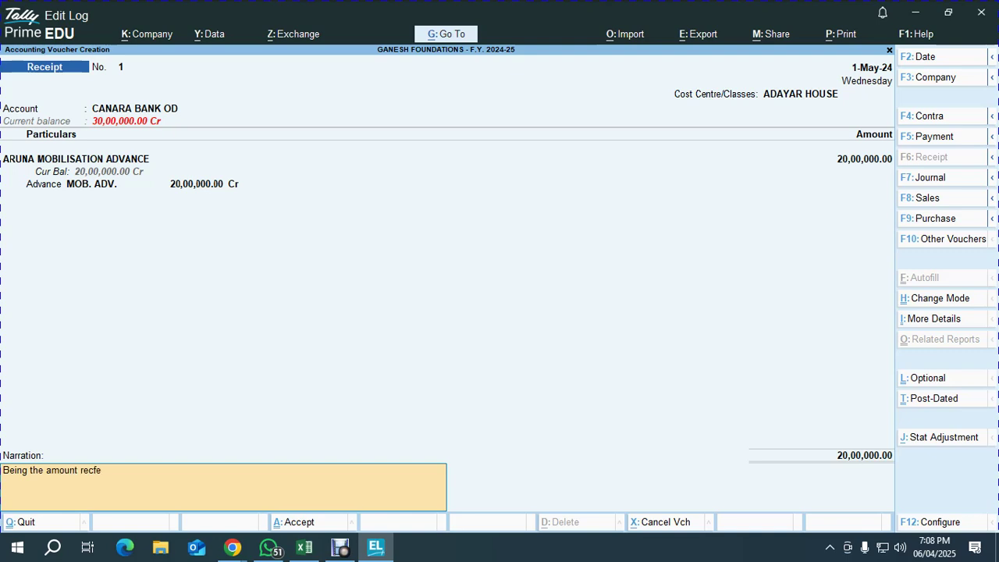
key("BackSpace")
type("ek")
type("ved")
type(" ada")
key("BackSpace")
type("vance")
key("BackSpace")
key("BackSpace")
type("mobilization advan")
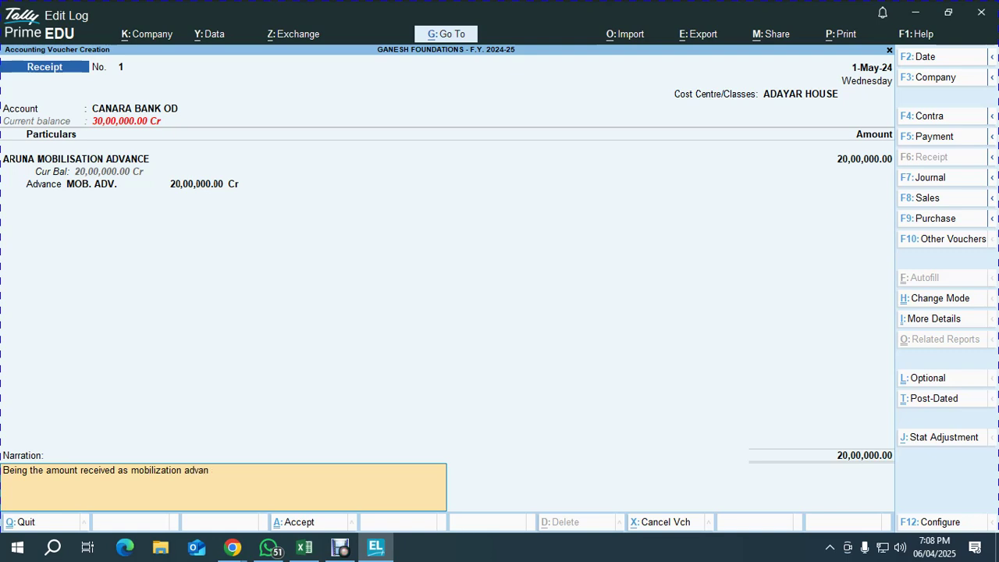
key("Return")
key("Return")
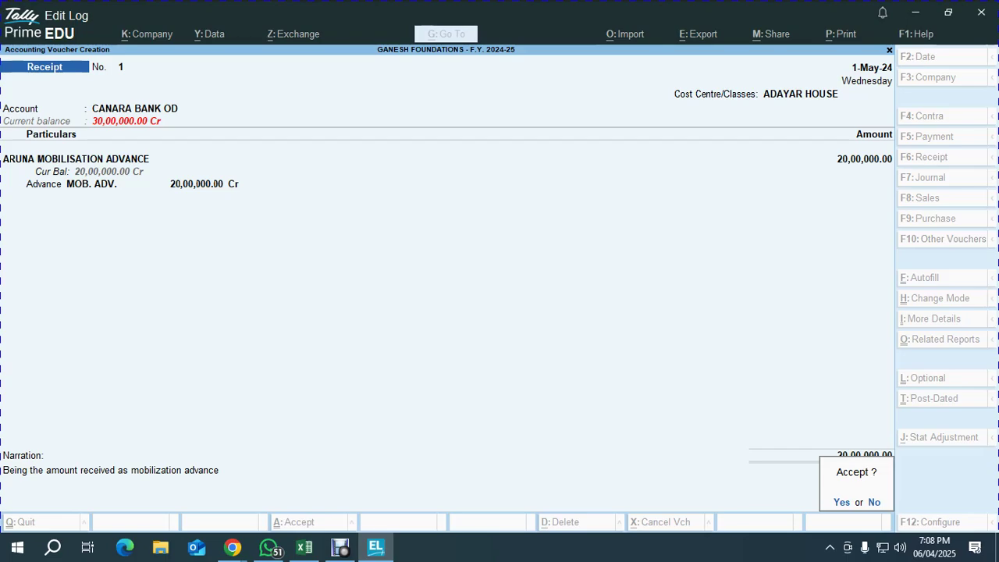
Switch to the Excel checklist and check the T. Nagar House percentage for the material mobilization stage
key("alt+Tab")
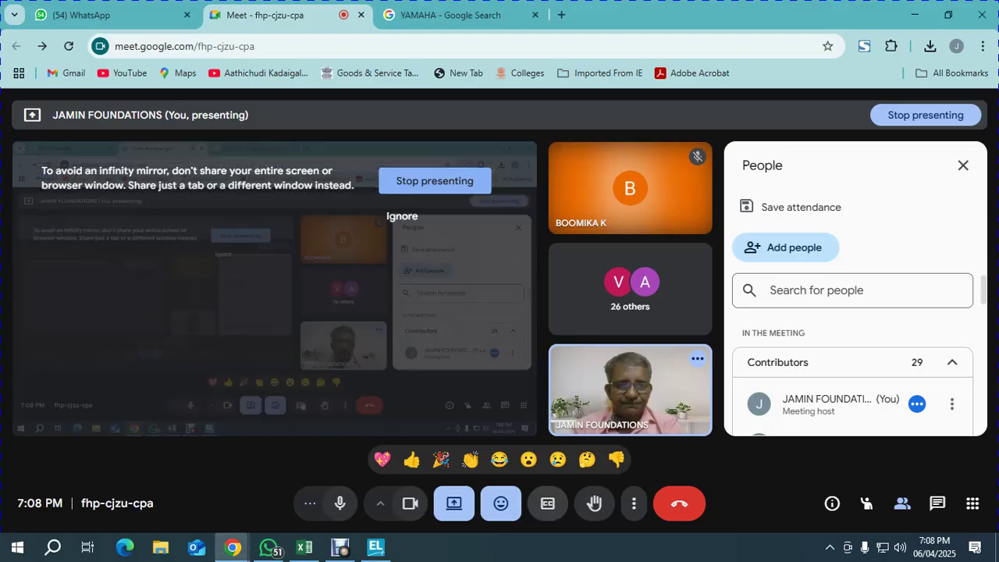
key("alt+Tab")
key("alt+Tab")
left_click(523, 445)
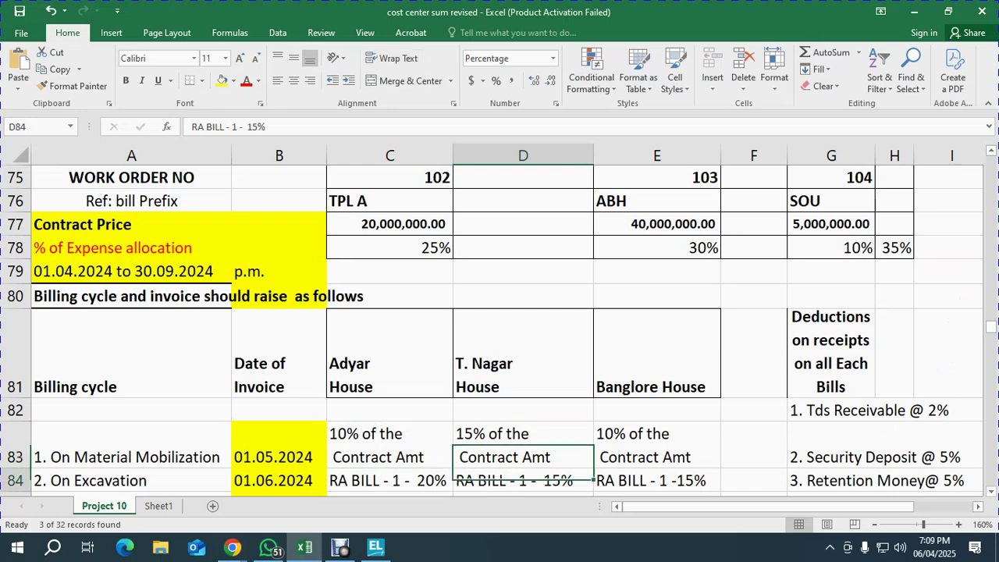
scroll(500, 312, "down", 2)
key("Up")
key("Up")
key("Up")
key("Up")
key("Up")
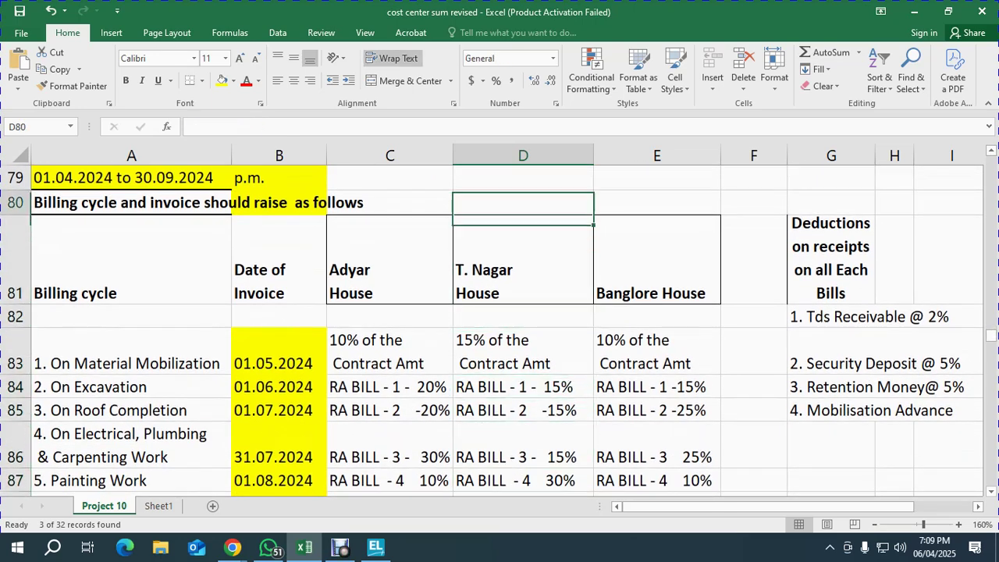
key("Down")
key("Down")
key("Down")
key("Down")
key("Down")
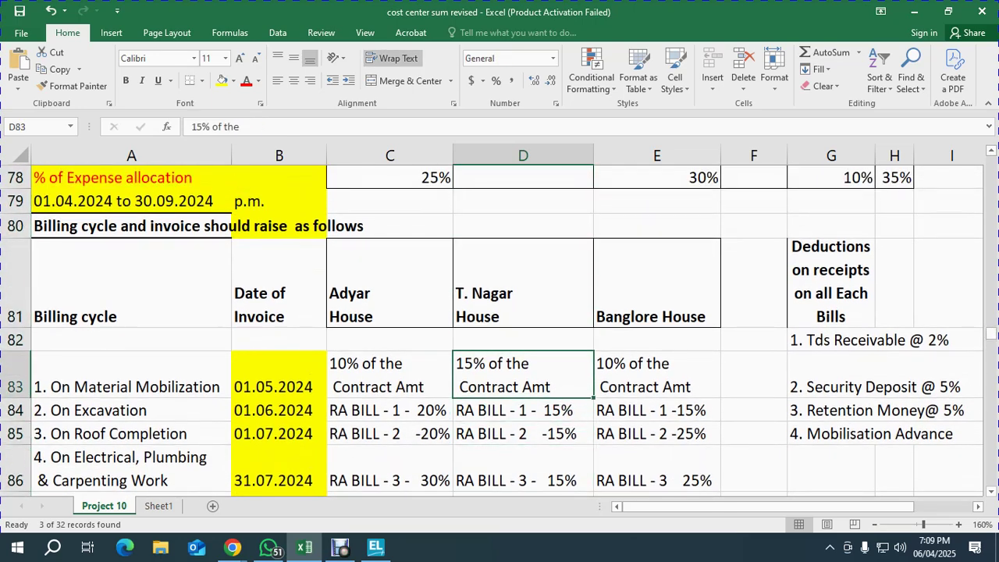
key("Up")
key("Down")
Examine the T. Nagar House job details, including its contractee, GSTN, work order and contract price
scroll(500, 328, "down", 4)
scroll(500, 328, "up", 7)
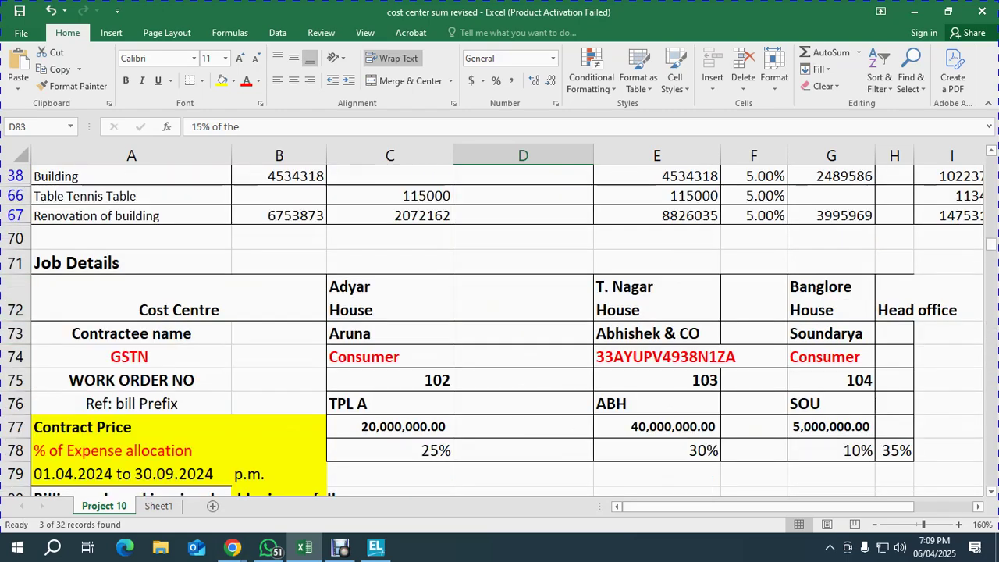
scroll(499, 332, "down", 2)
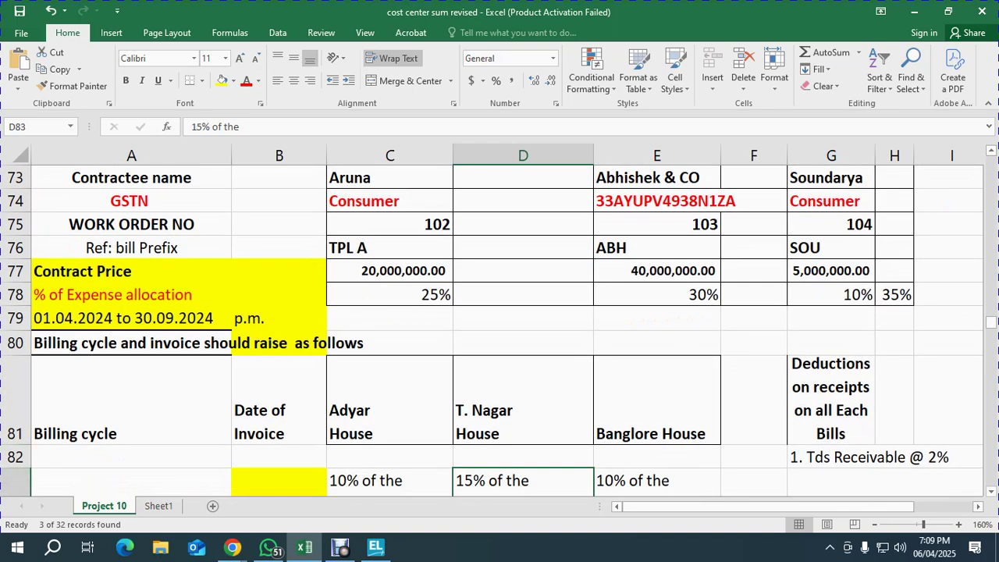
left_click(718, 201)
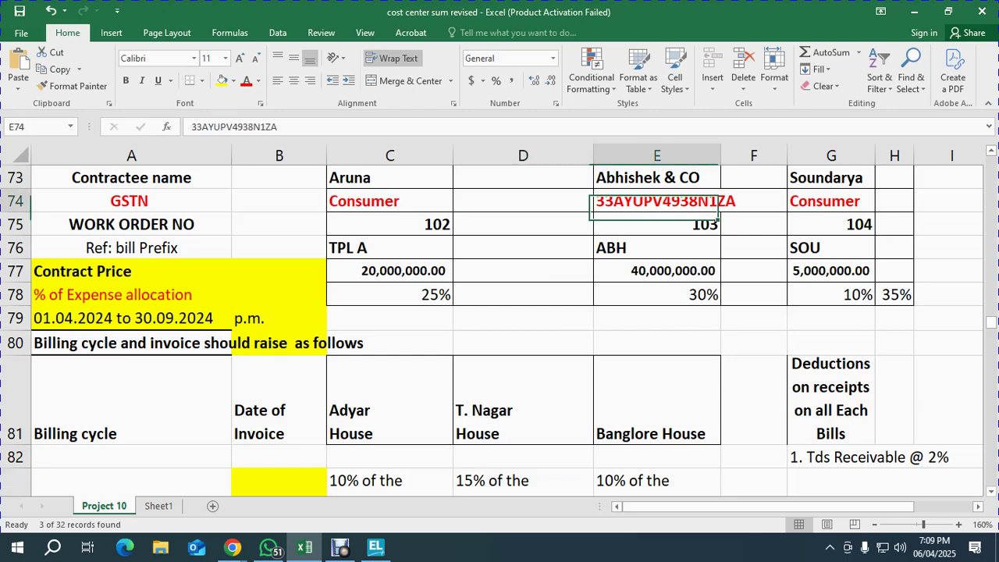
scroll(722, 204, "up", 1)
scroll(723, 204, "down", 2)
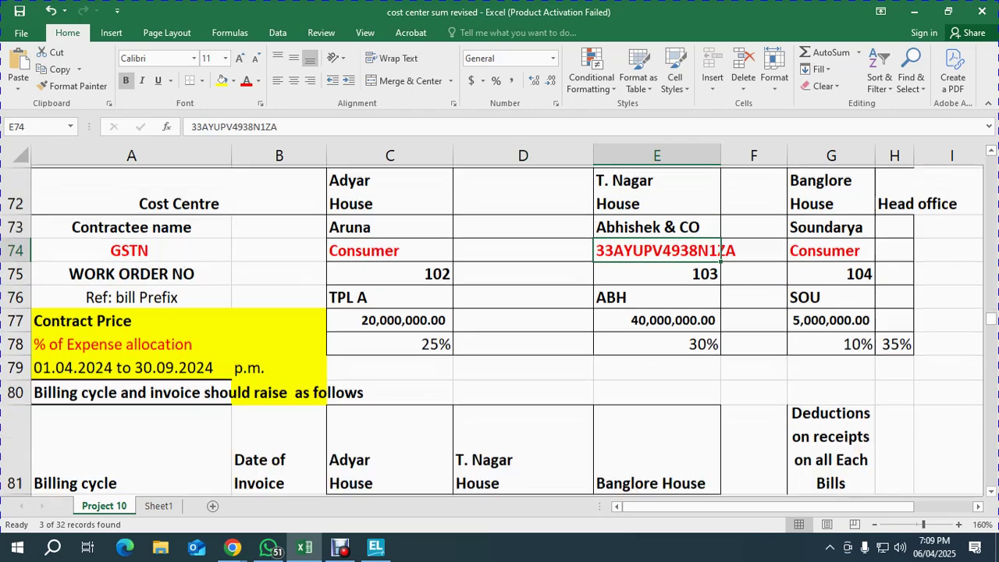
Check the T. Nagar House material mobilization rate against its contract price in the checklist and switch back to TallyPrime
scroll(500, 332, "down", 1)
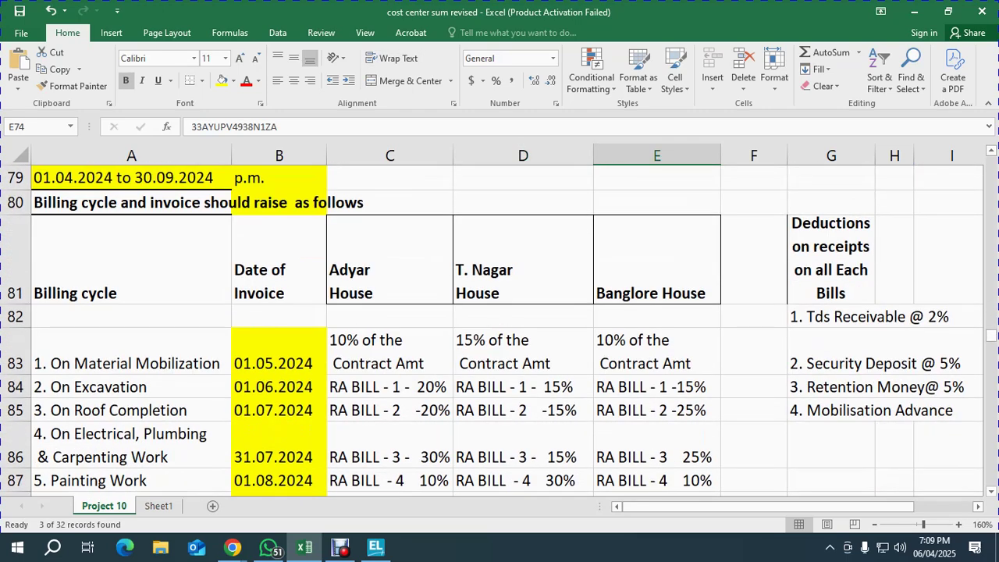
left_click(523, 351)
scroll(499, 331, "up", 2)
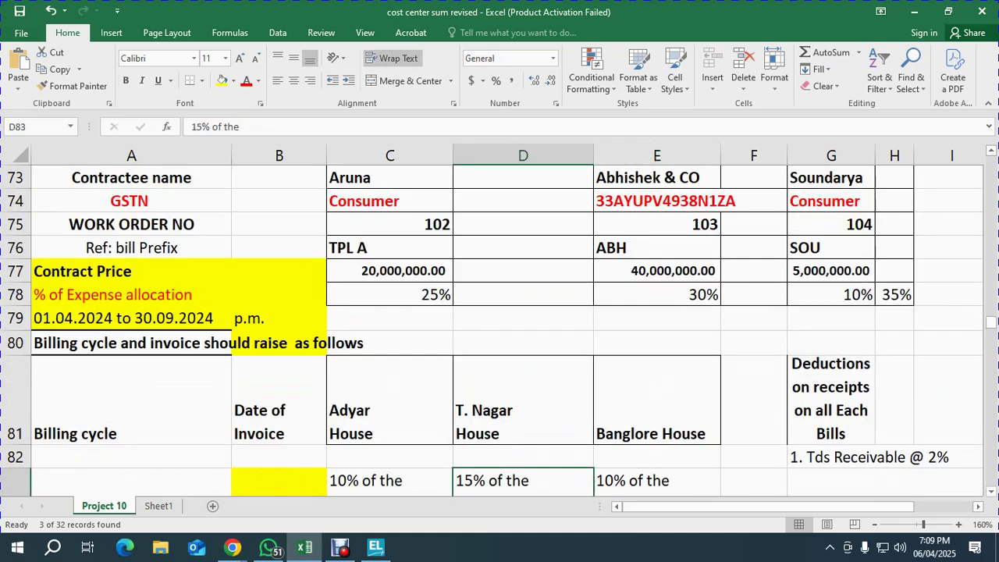
left_click(656, 270)
left_click(523, 481)
key("alt+Tab")
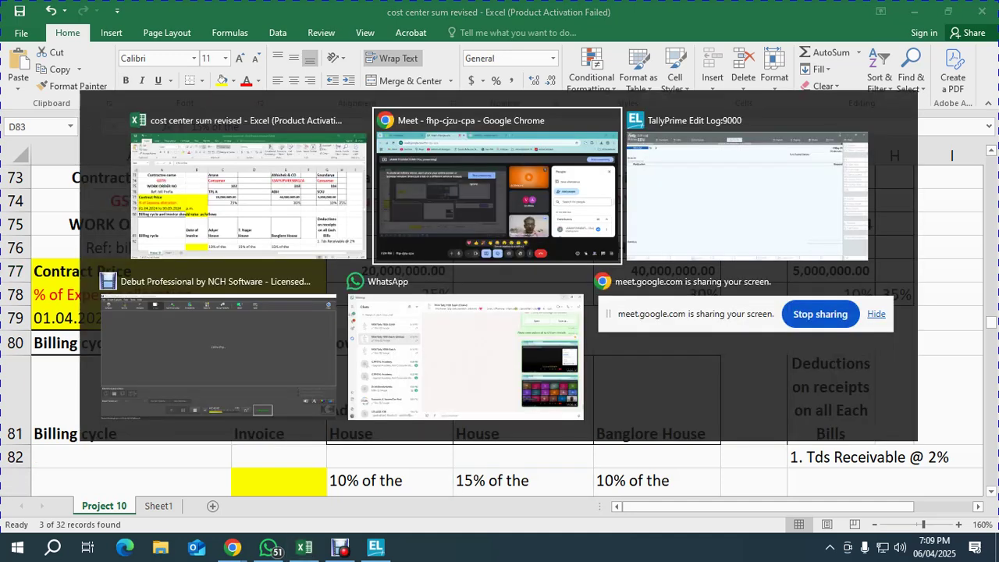
key("Tab")
key("Return")
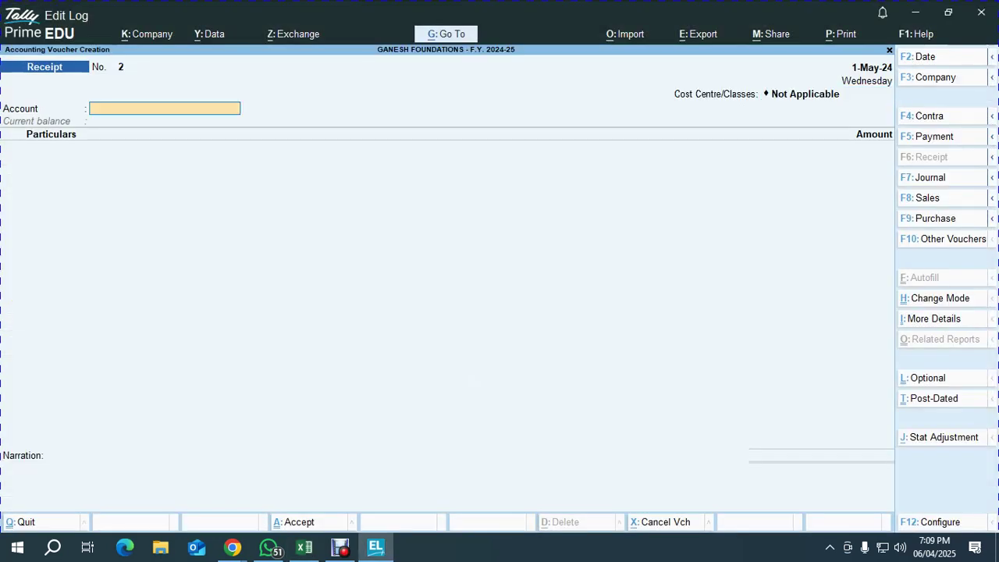
Set the receipt voucher's cost centre to T NAGAR HOUSE and its account to CANARA BANK OD
key("BackSpace")
key("alt")
key("Down")
key("Down")
key("alt+Tab")
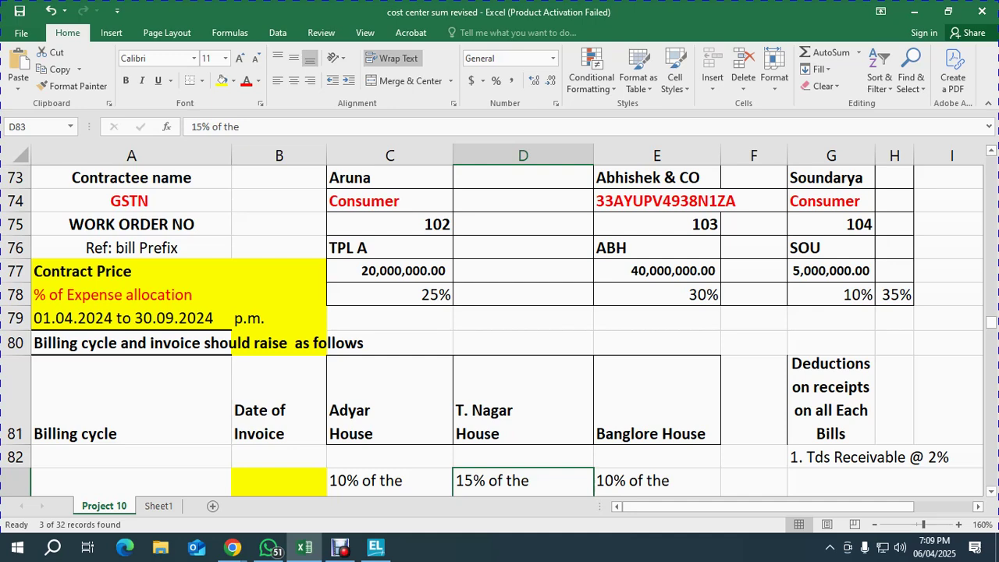
key("alt+Tab")
key("Down")
key("Down")
key("Down")
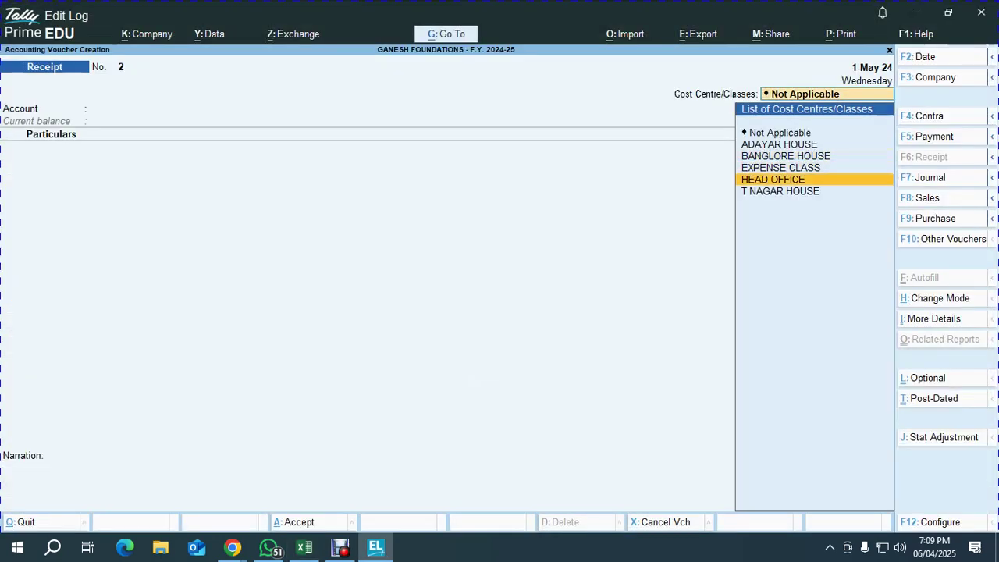
key("Return")
key("Down")
key("Return")
Select the ledger ABHISEK & CO MOBILIZATION ADV. in the receipt's particulars
type("Abh")
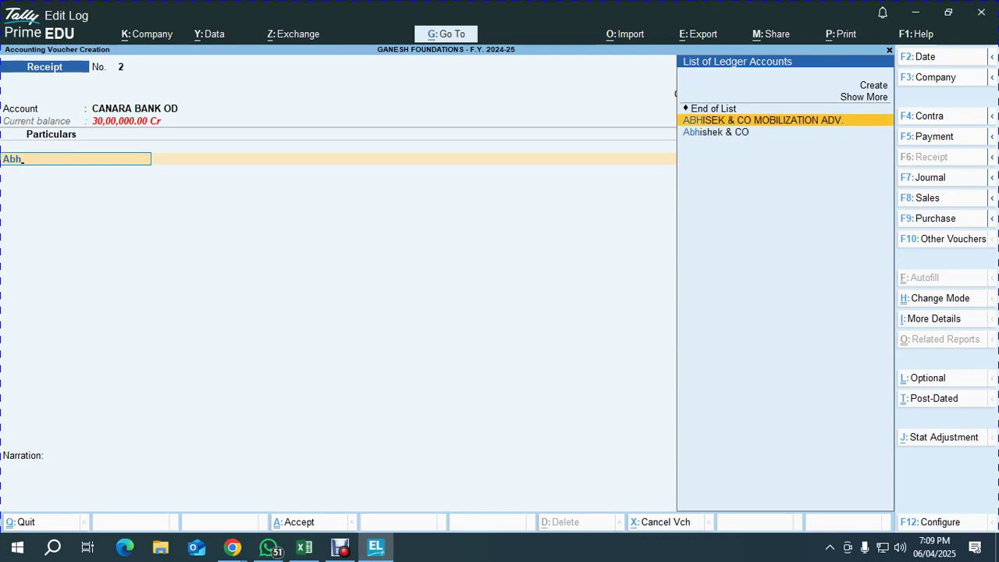
key("Down")
key("Up")
key("Return")
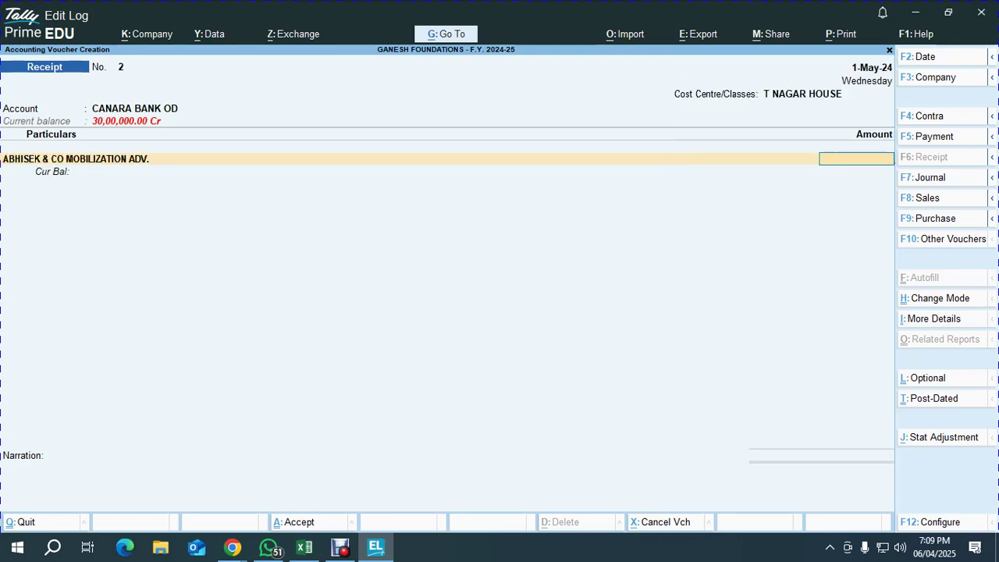
Check the T. Nagar House contract price and mobilization percentage in the Excel checklist, and enter 60,00,000 as the ledger amount in TallyPrime
key("alt+Tab")
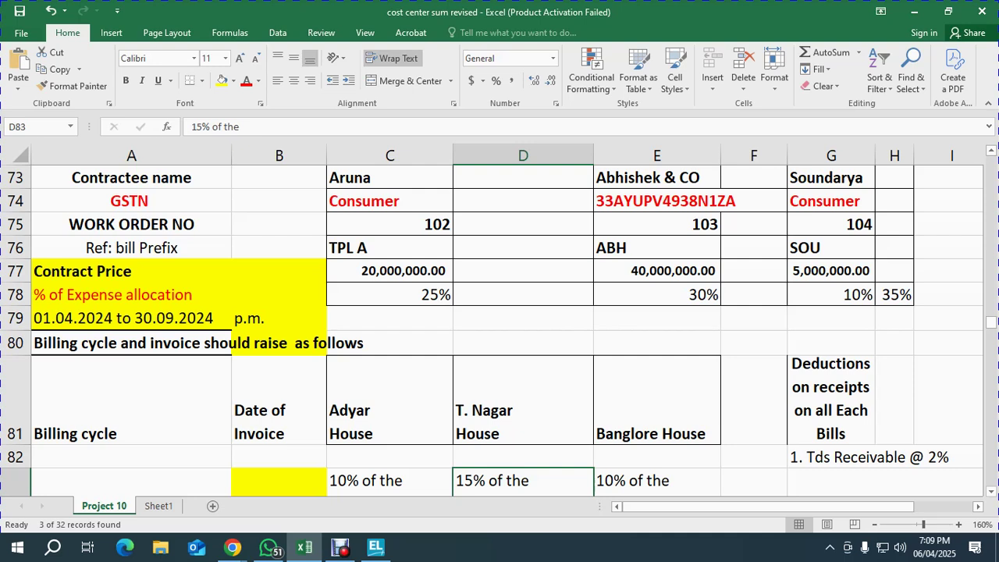
left_click(657, 270)
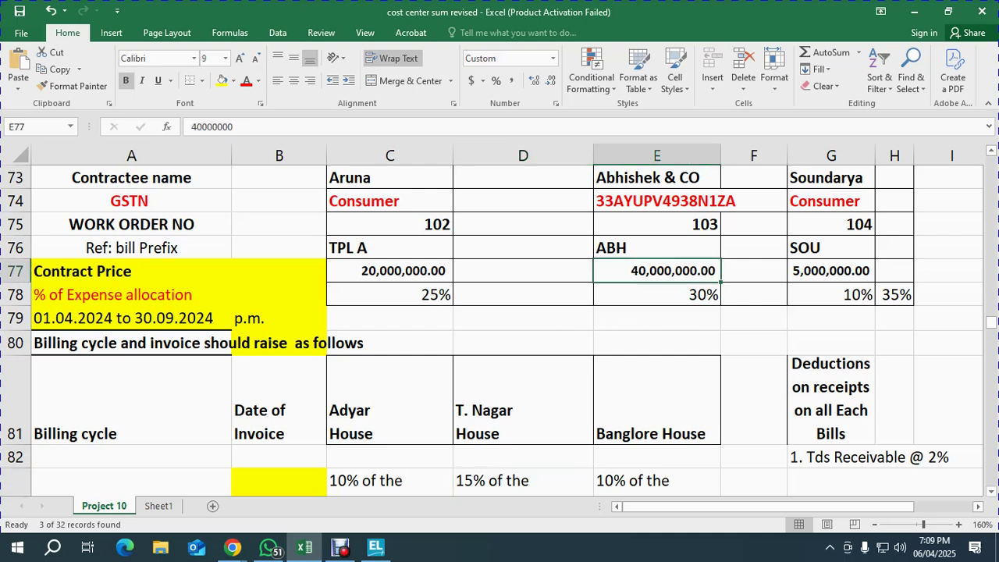
left_click(523, 480)
left_click(657, 270)
left_click(523, 481)
left_click(657, 271)
key("alt+Tab")
type("60,00,000")
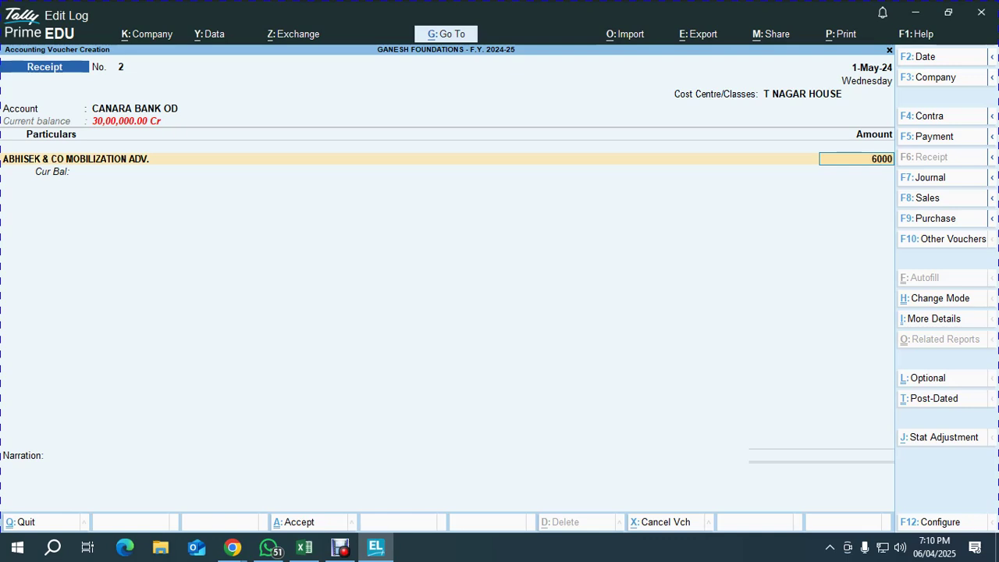
key("Return")
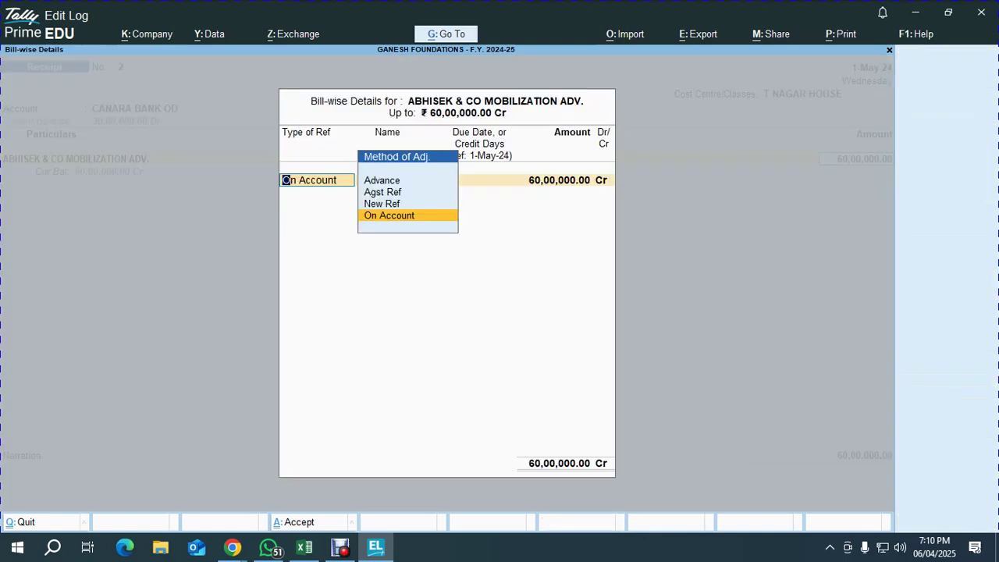
Record the 60,00,000 bill-wise detail as an Advance with the reference name "Mob. Adv."
key("Up")
key("Up")
key("Up")
key("Return")
type("Mob. Ad")
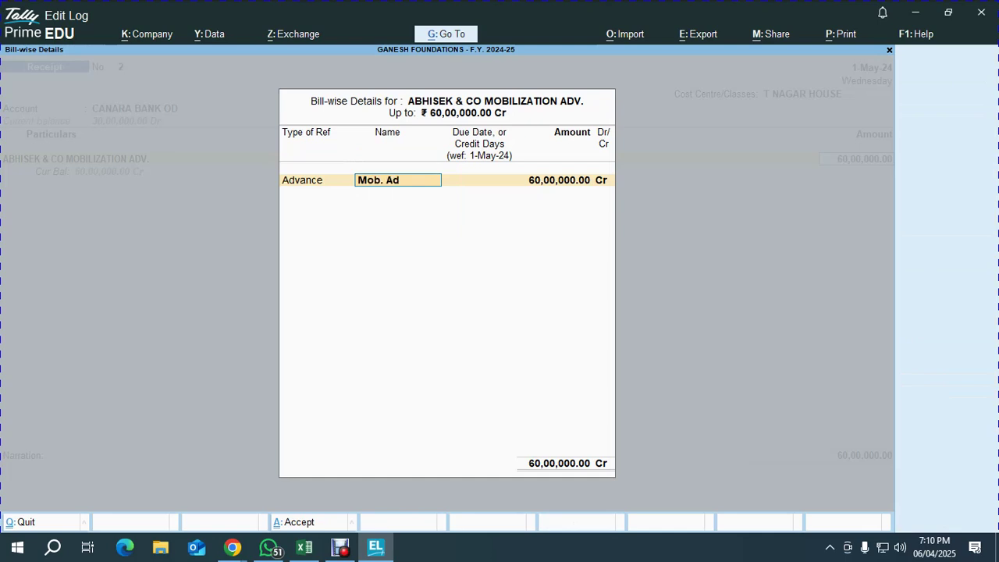
key("Return")
key("Return")
key("Return")
key("Return")
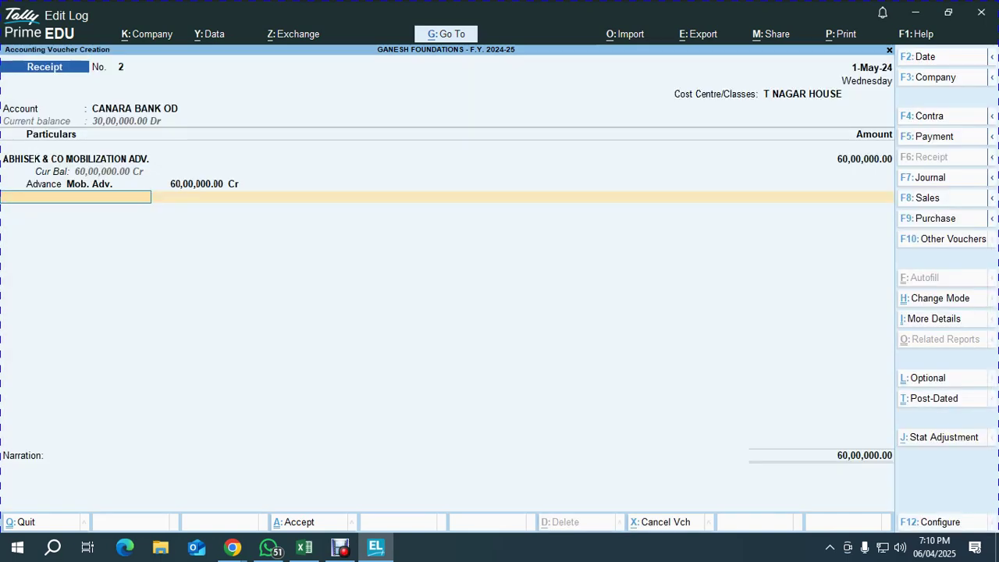
Finish the ledger entries and accept the Cheque/DD bank allocation of 60,00,000 for CANARA BANK OD dated 1-May-24
key("Return")
key("Return")
key("Return")
key("Return")
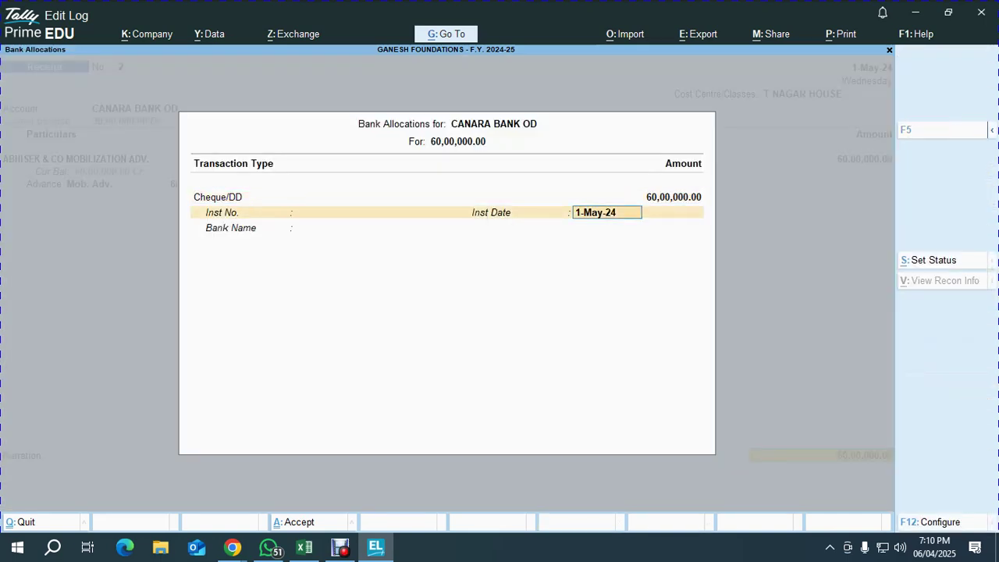
key("Return")
key("Return")
Enter the narration "Being the amount received as mobilization advance" and save the T NAGAR HOUSE receipt
type("Being the amount received as mobilization advance")
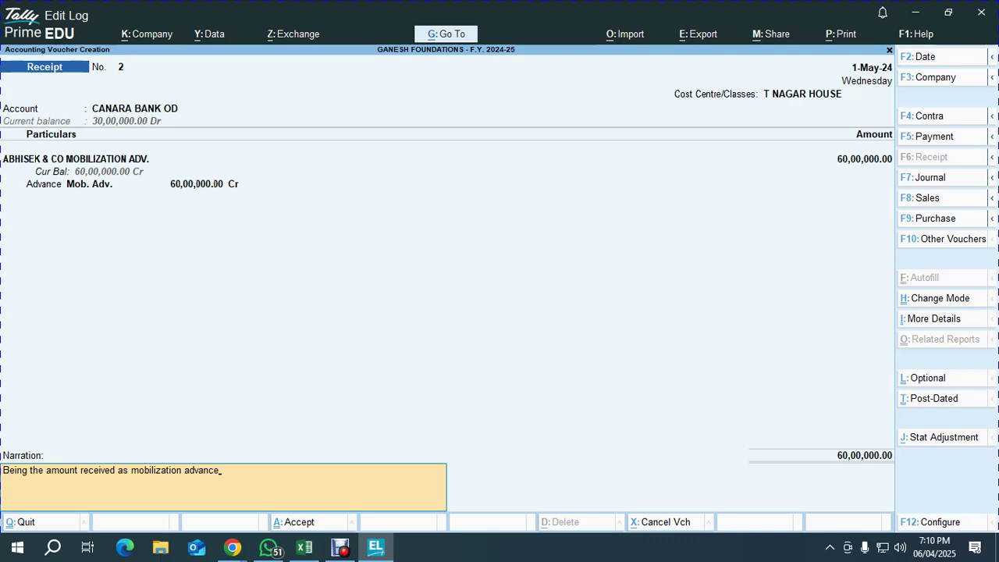
key("Return")
key("Return")
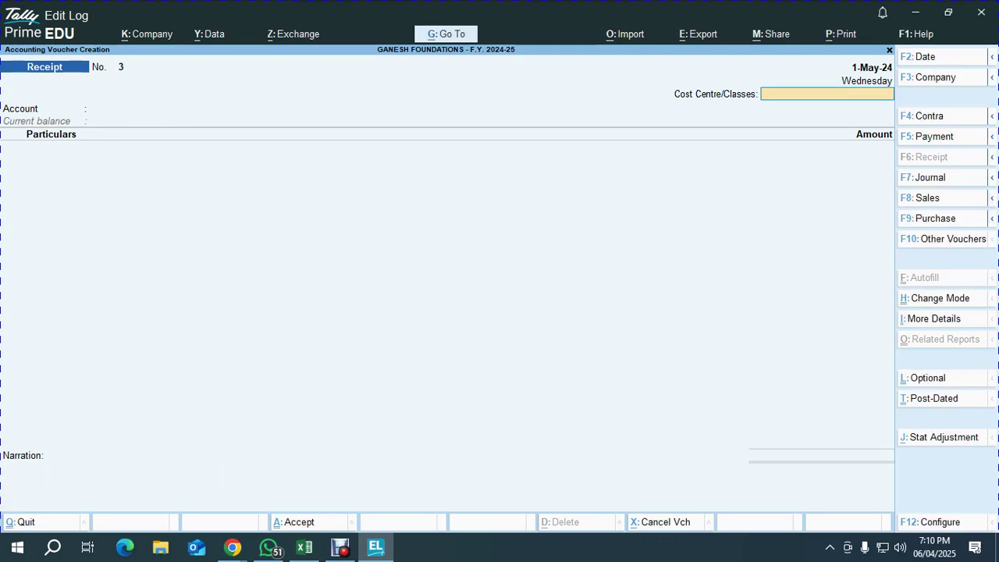
Set the new receipt voucher's cost centre to BANGLORE HOUSE and its account to CANARA BANK OD
type("ba")
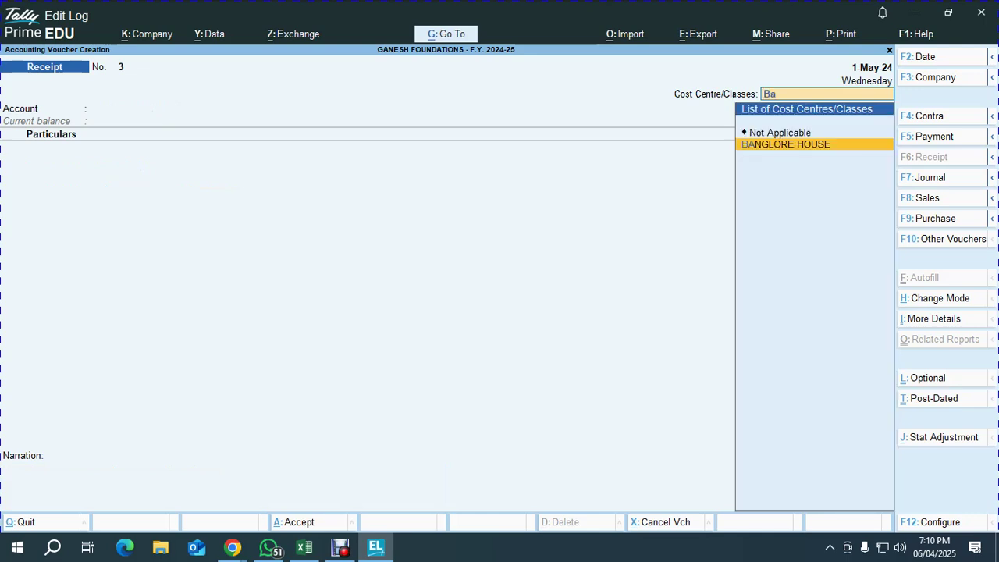
key("Return")
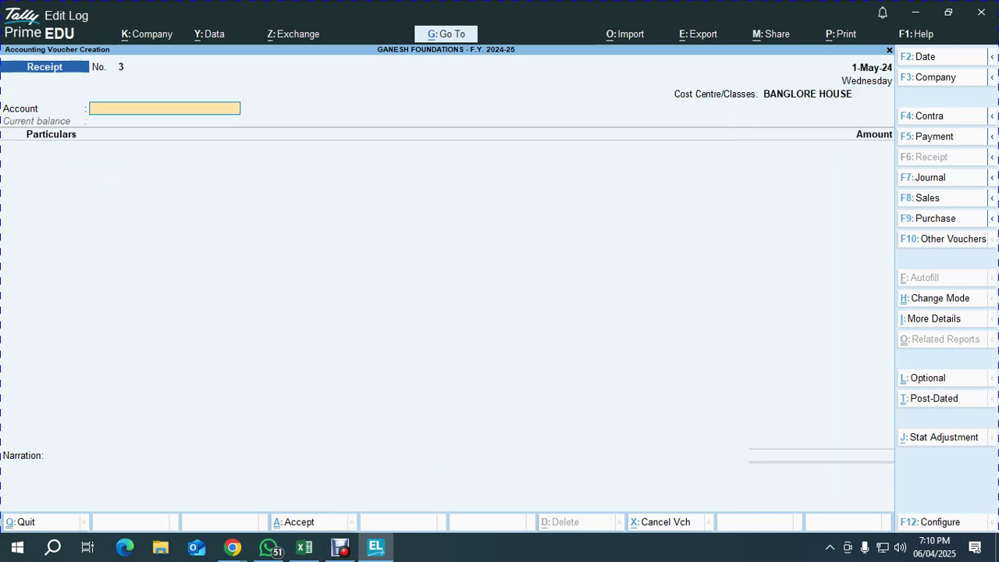
type("Can")
key("Return")
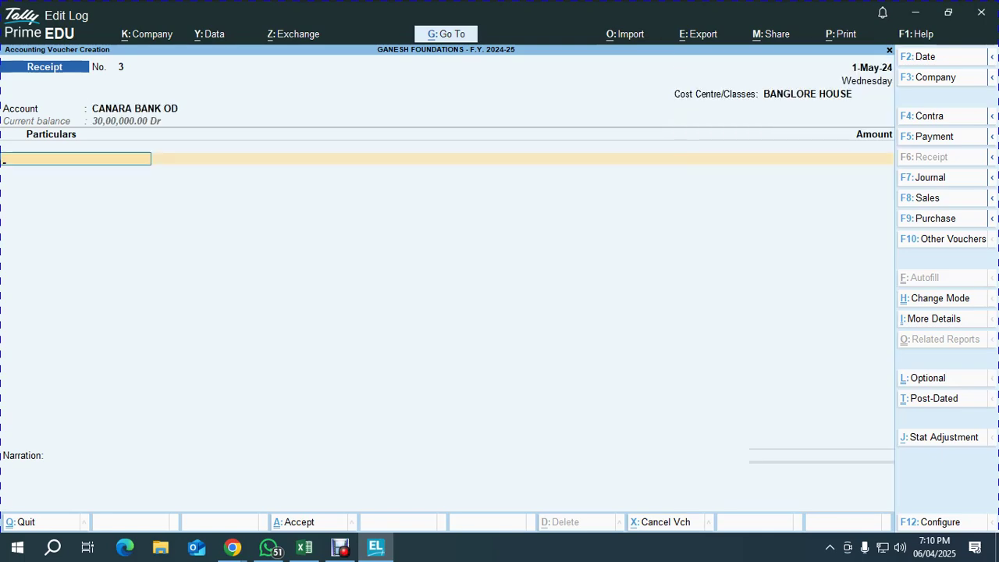
Select the Banglore House contractee's mobilization advance ledger in the receipt's particulars
type("Sou")
key("Down")
key("Return")
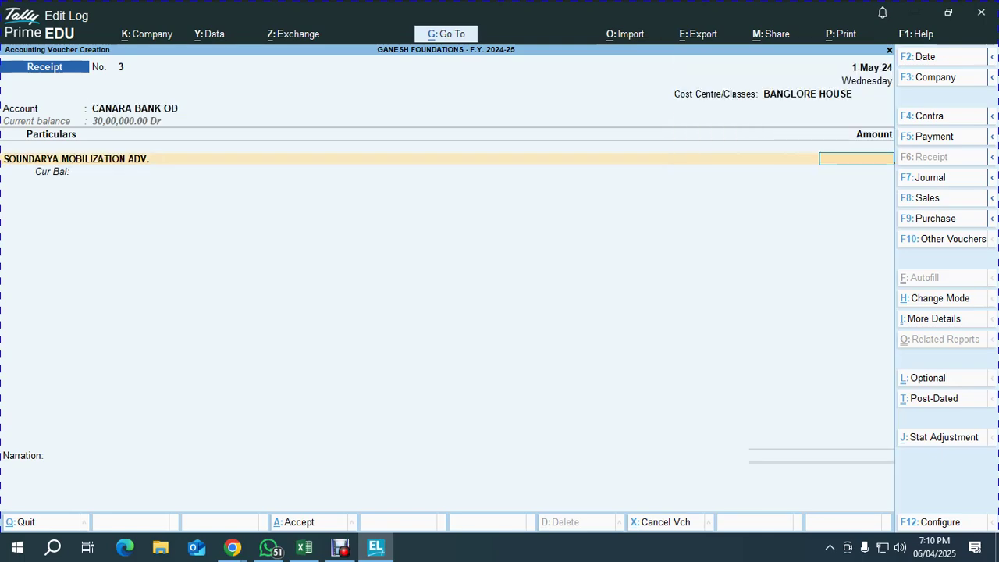
Check the Banglore House contract price and mobilization percentage in the Excel checklist, and enter 5,00,000 as the ledger amount in TallyPrime
key("alt+Tab")
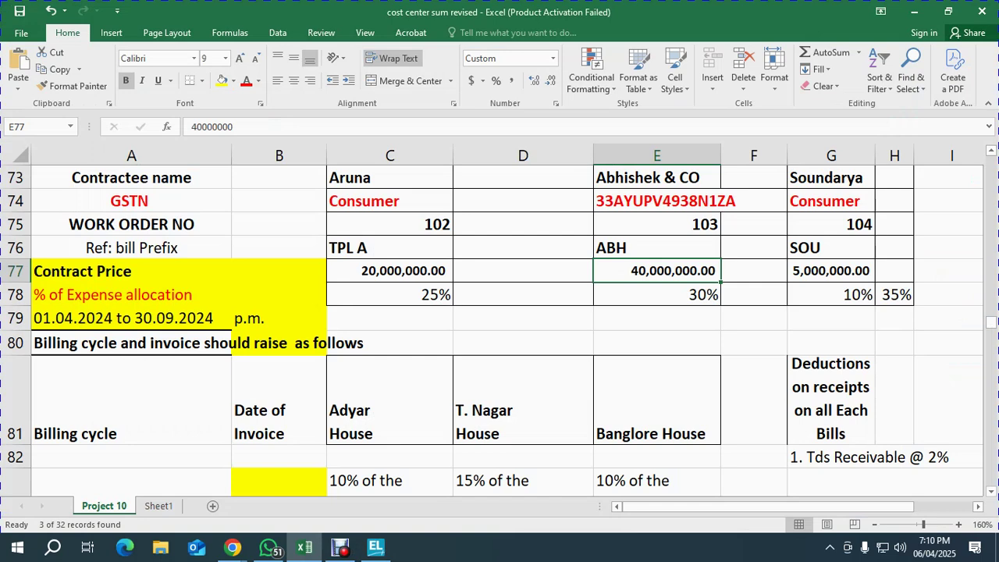
key("Right")
key("Right")
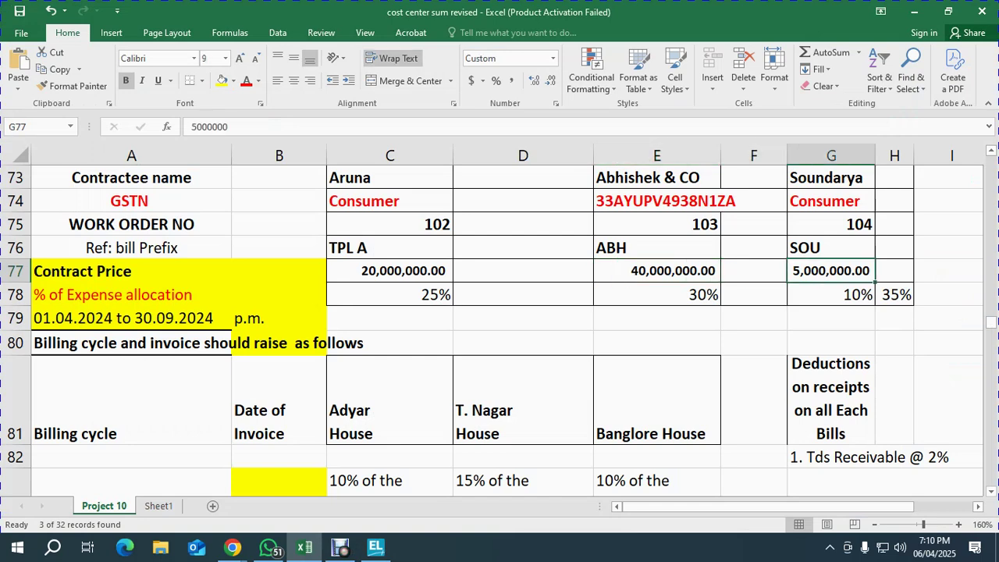
left_click(657, 481)
left_click(831, 271)
left_click(658, 481)
key("alt+Tab")
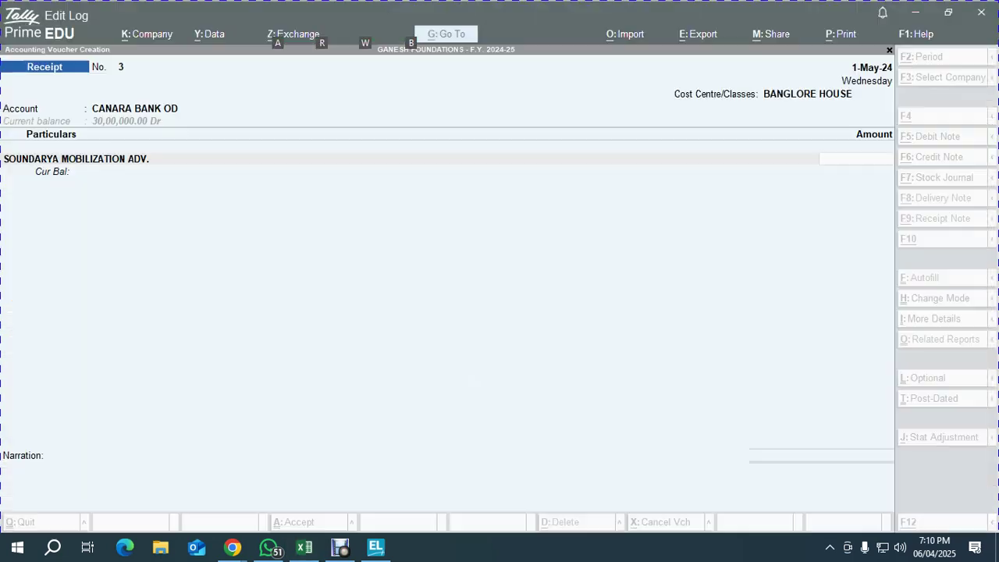
type("500000")
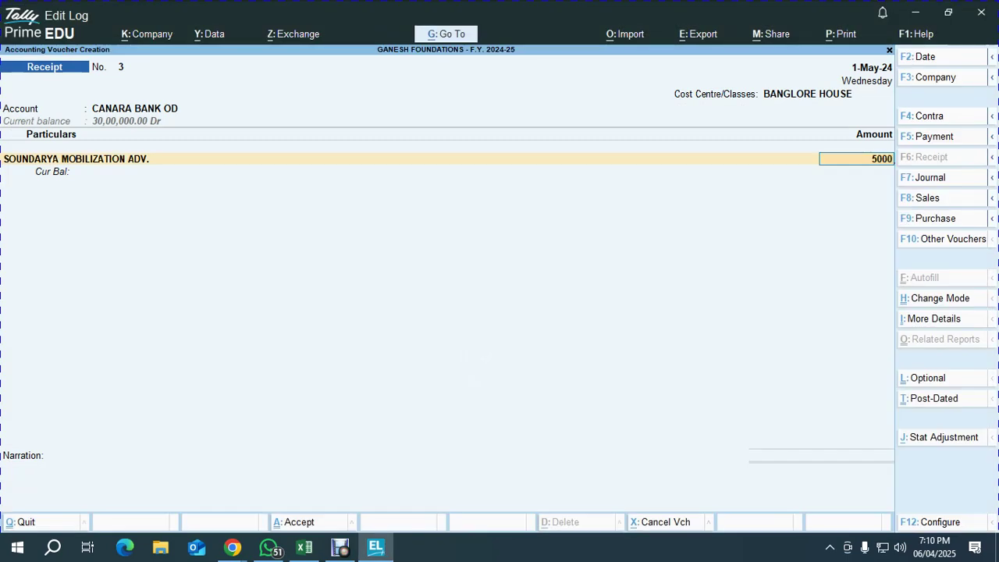
key("Return")
Record the 5,00,000 bill-wise detail as an Advance with the reference name "Mob. Adv."
key("Up")
key("Up")
key("Up")
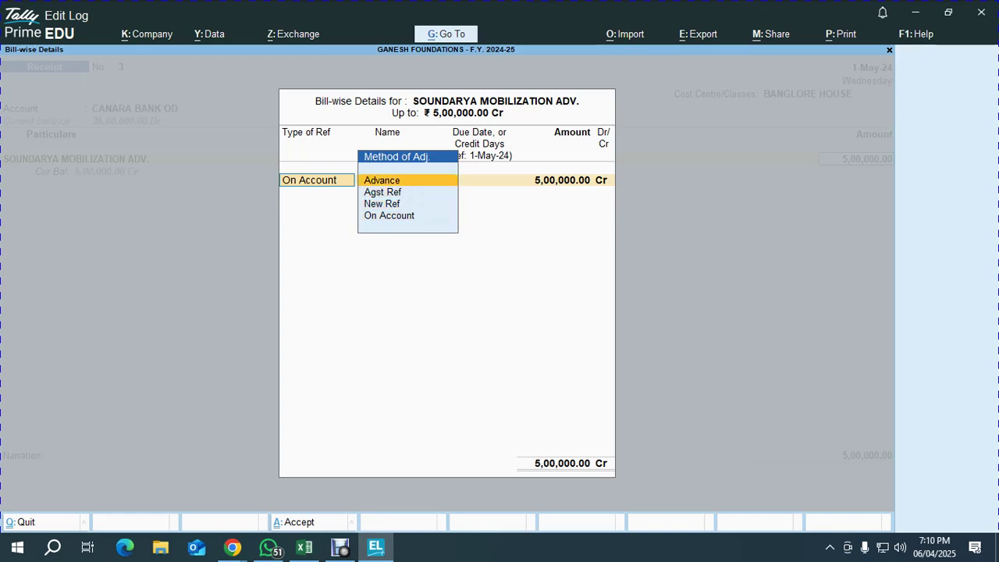
key("Return")
type("Mob")
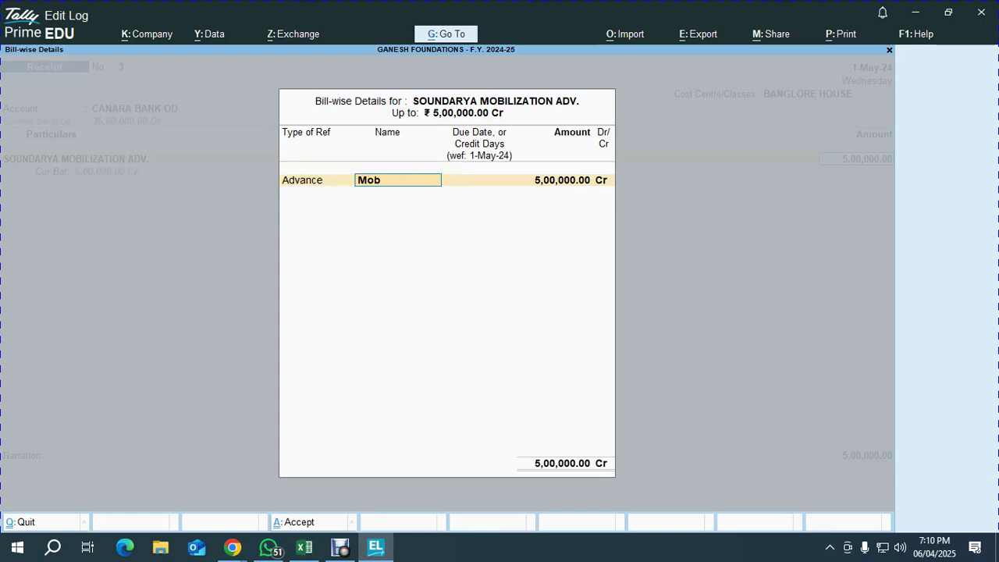
type(". advb.")
key("Return")
key("Return")
key("Return")
key("Return")
Accept the Cheque/DD bank allocation of 5,00,000 for CANARA BANK OD and save the BANGLORE HOUSE receipt without a narration
key("Return")
key("Return")
key("Return")
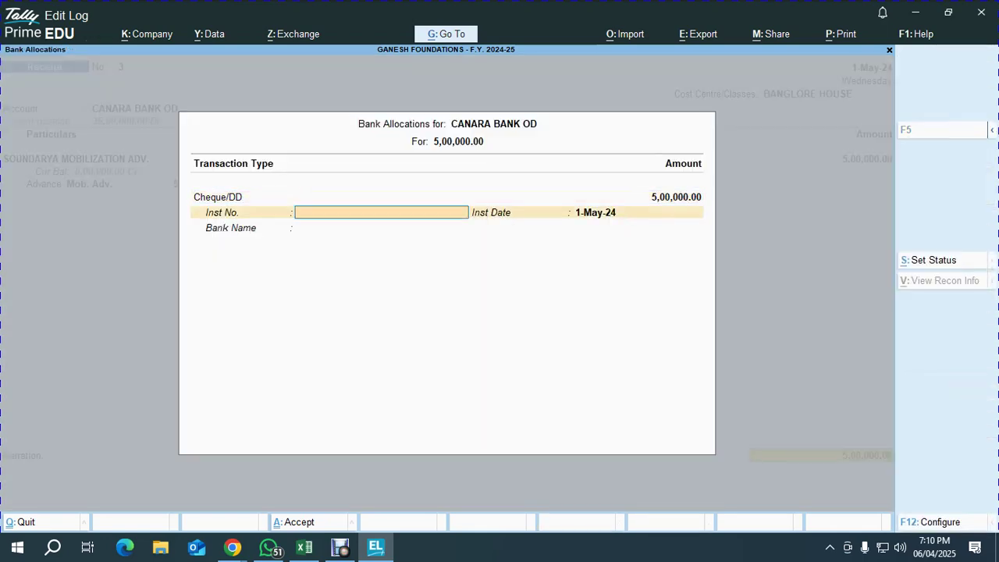
key("Return")
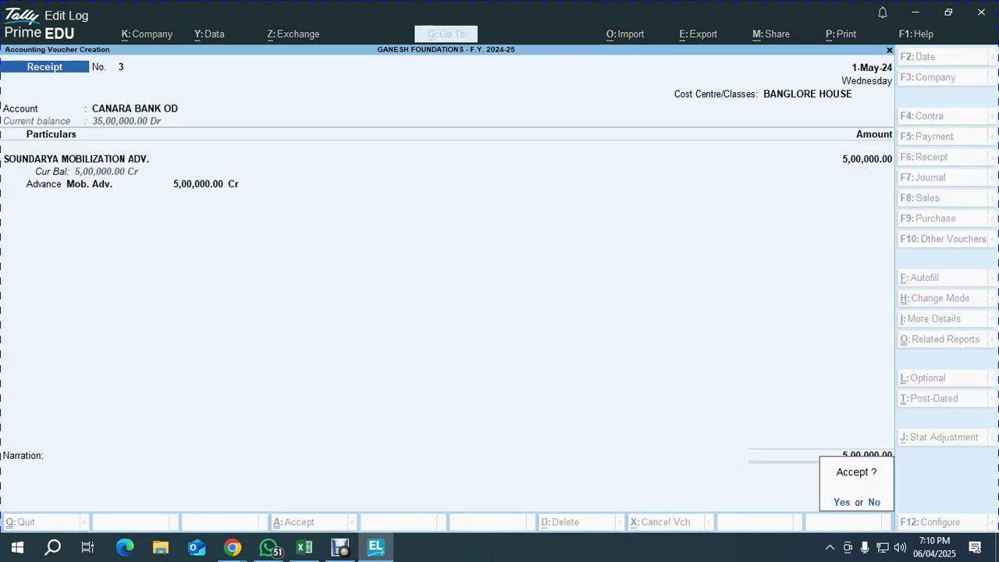
key("Return")
Leave voucher entry and examine the liability and asset groups in the Balance Sheet, including Sundry Creditors and Sundry Debtors
key("Escape")
key("Return")
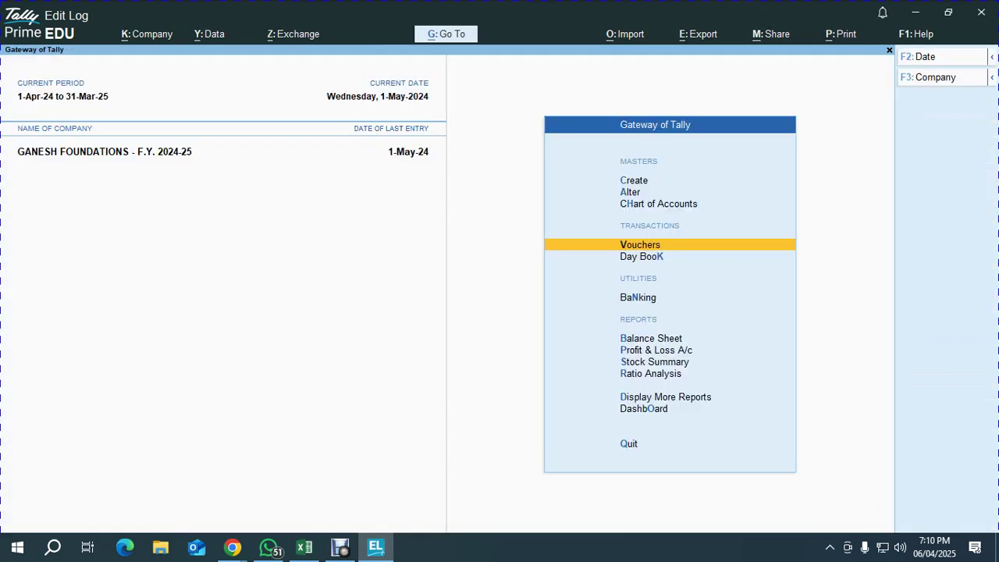
key("b")
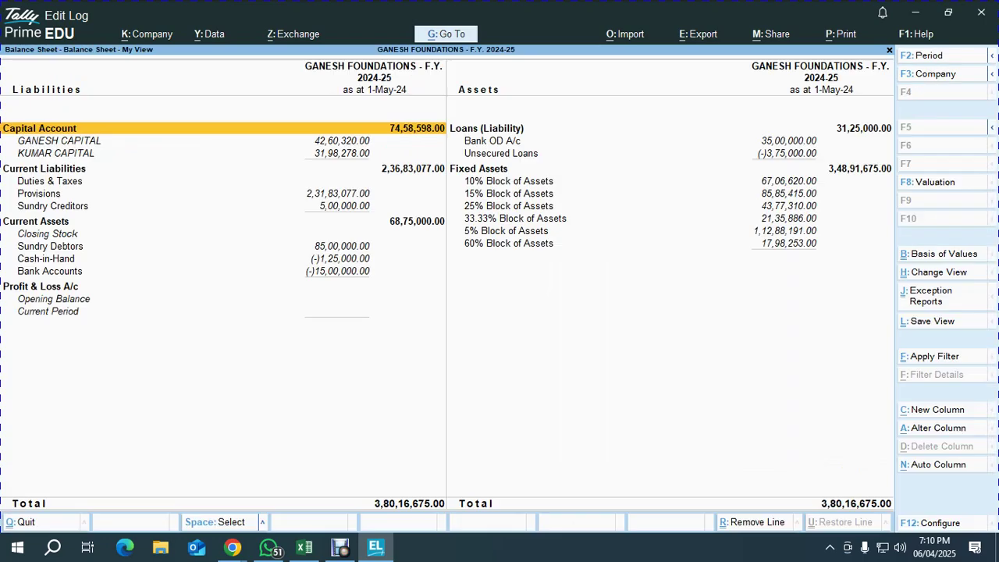
key("Down")
key("Down")
key("Down")
key("Down")
key("Down")
key("Down")
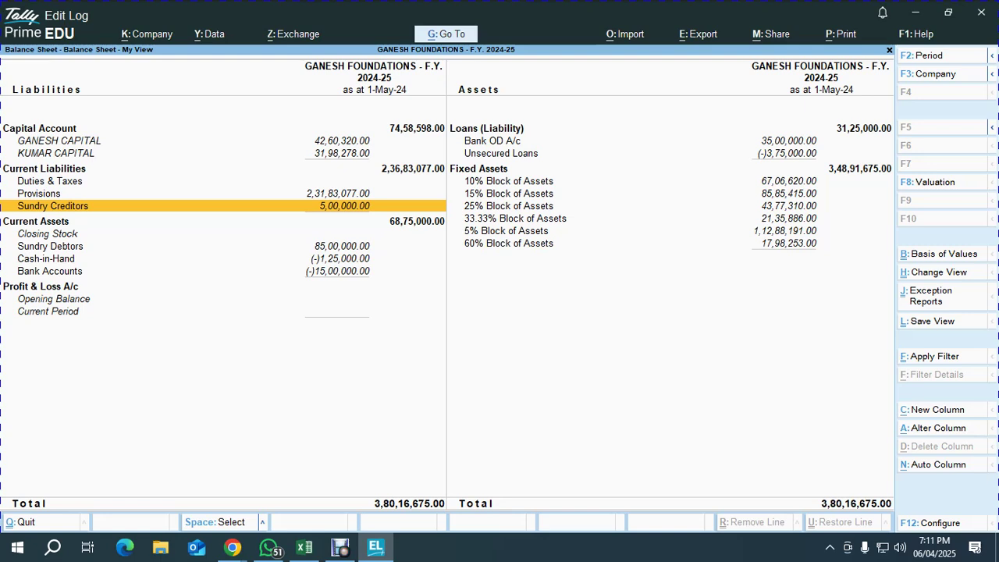
key("Right")
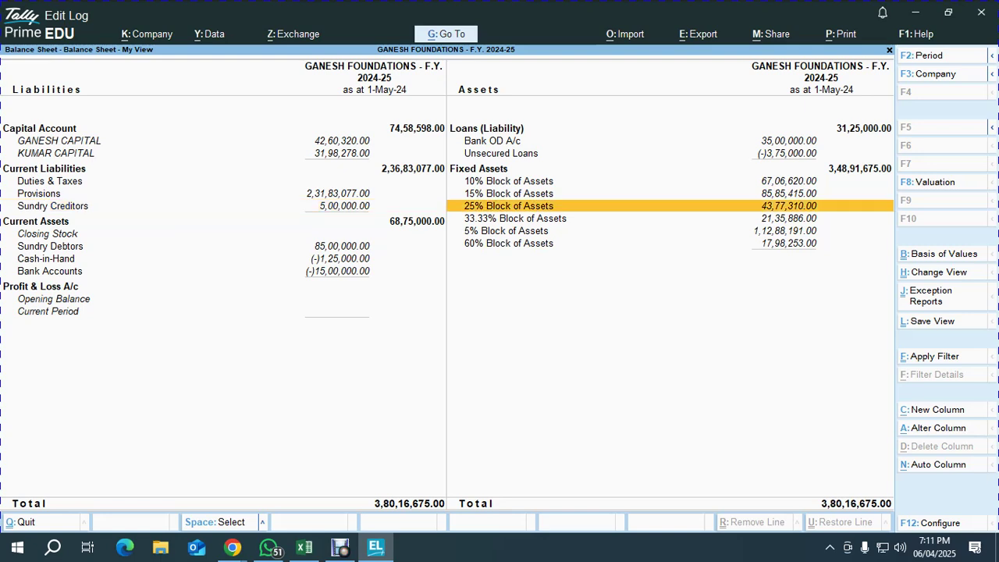
key("Left")
key("Down")
key("Down")
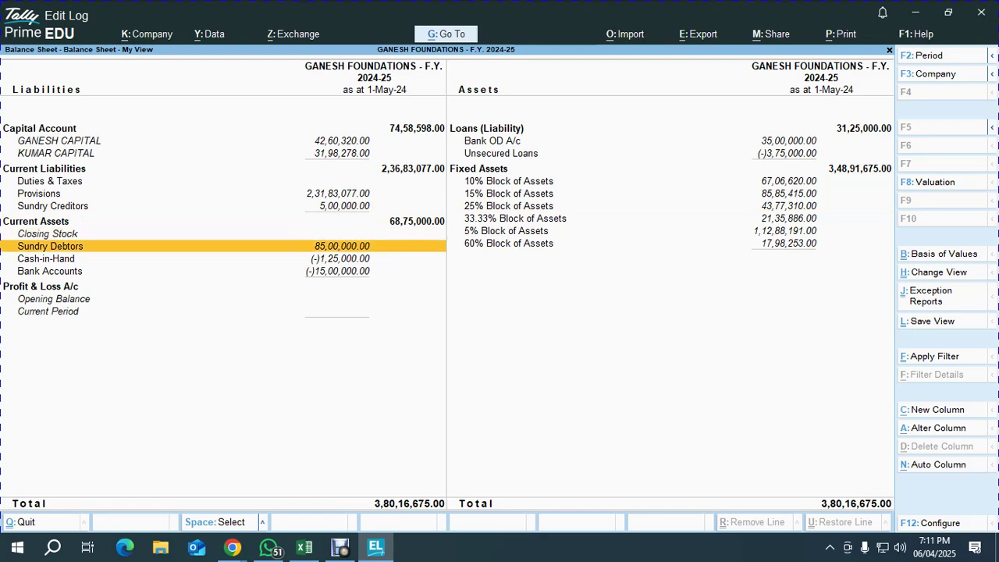
Examine each contractee's closing balance in the Sundry Debtors group summary and return to the Gateway of Tally
key("Return")
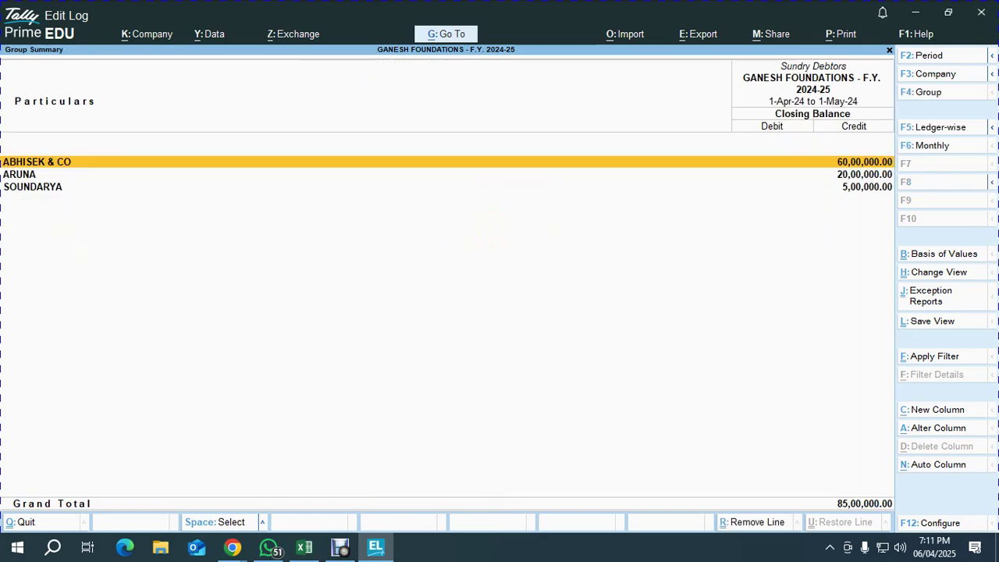
key("Escape")
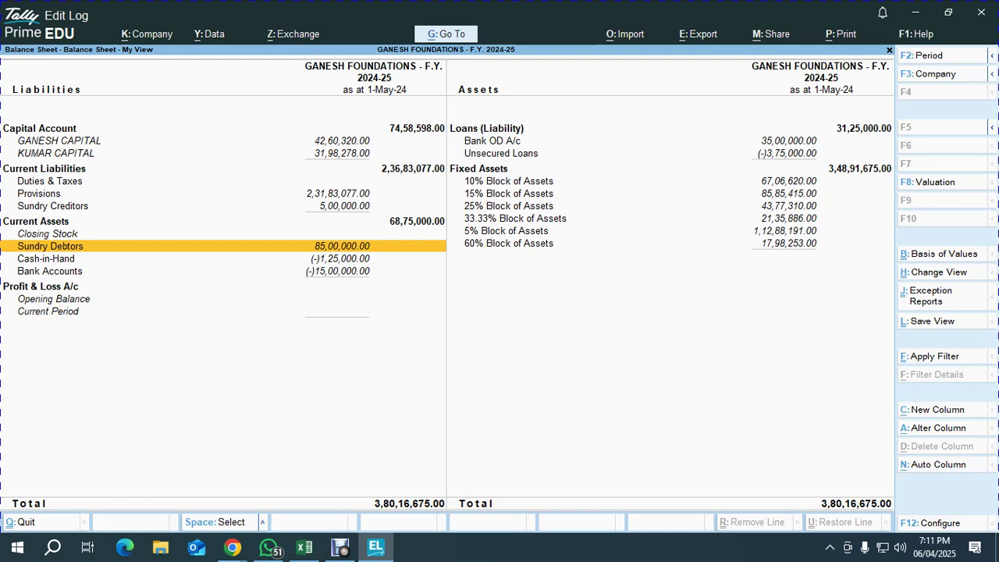
key("Return")
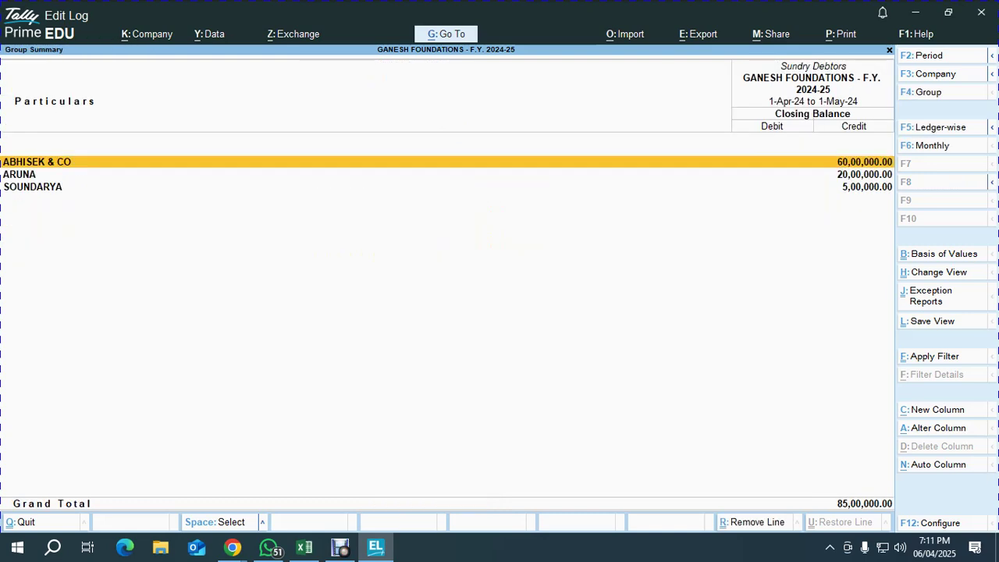
key("Down")
key("Down")
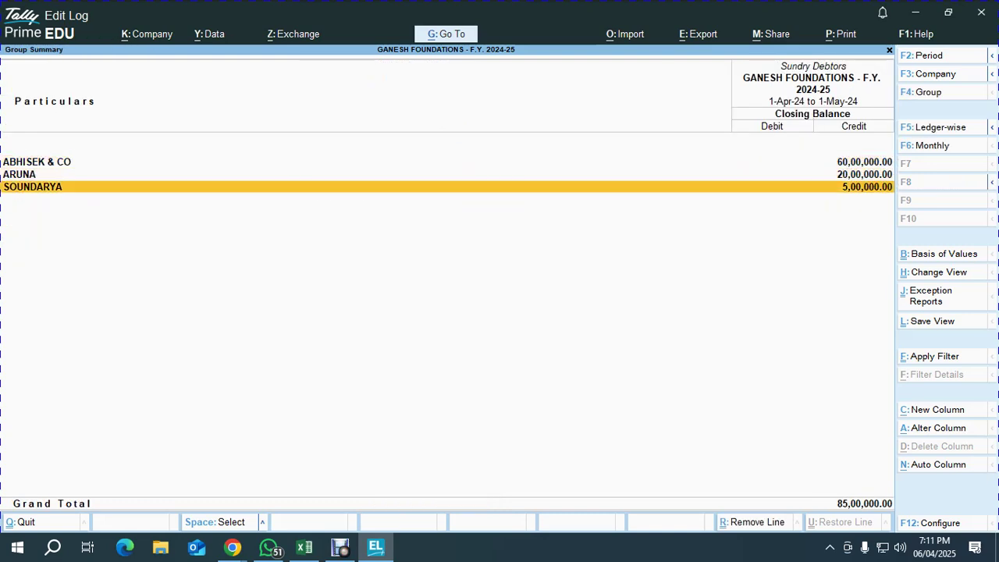
key("Up")
key("Up")
key("Escape")
key("Escape")
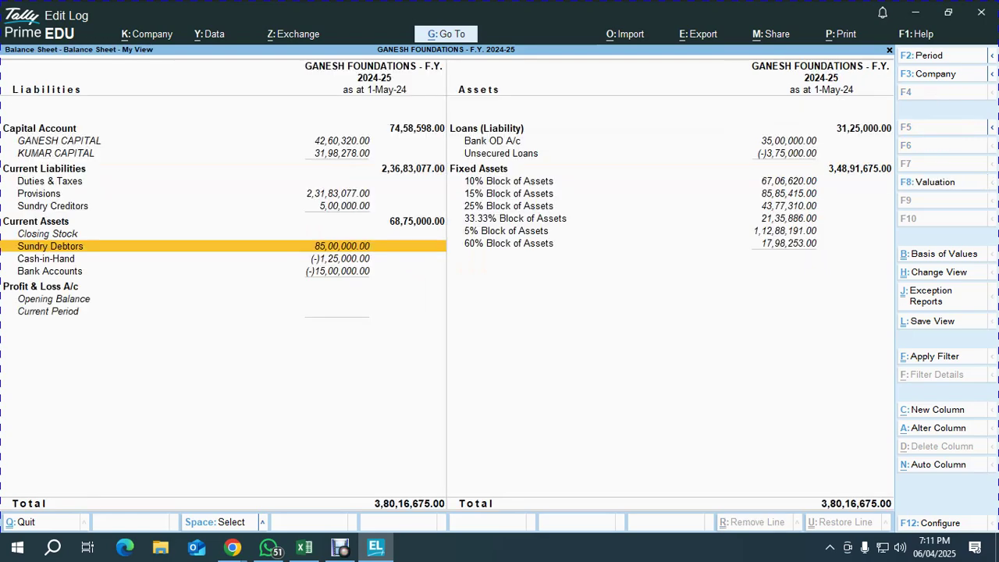
Switch away from TallyPrime to another open window
key("alt+Tab")
key("alt+Tab")
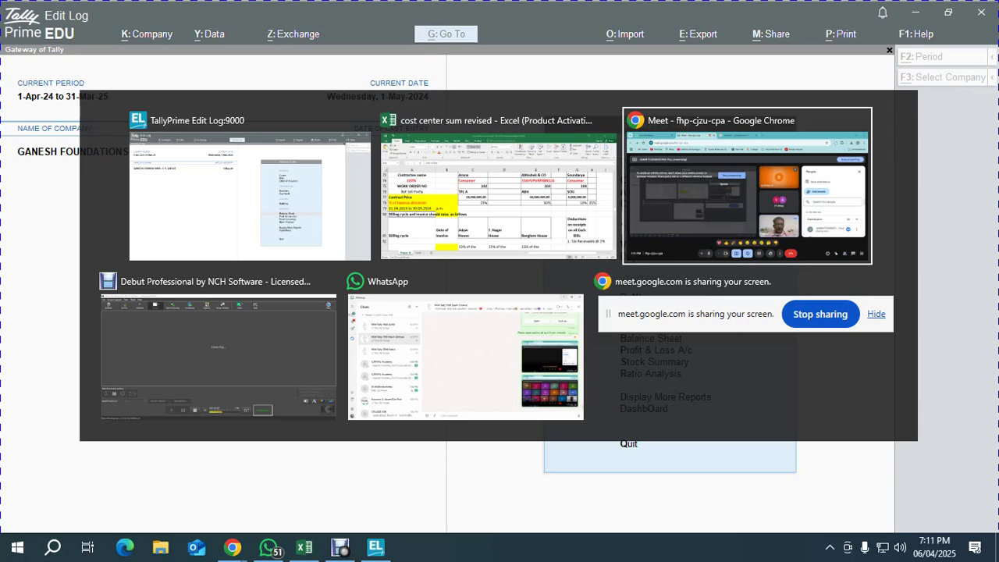